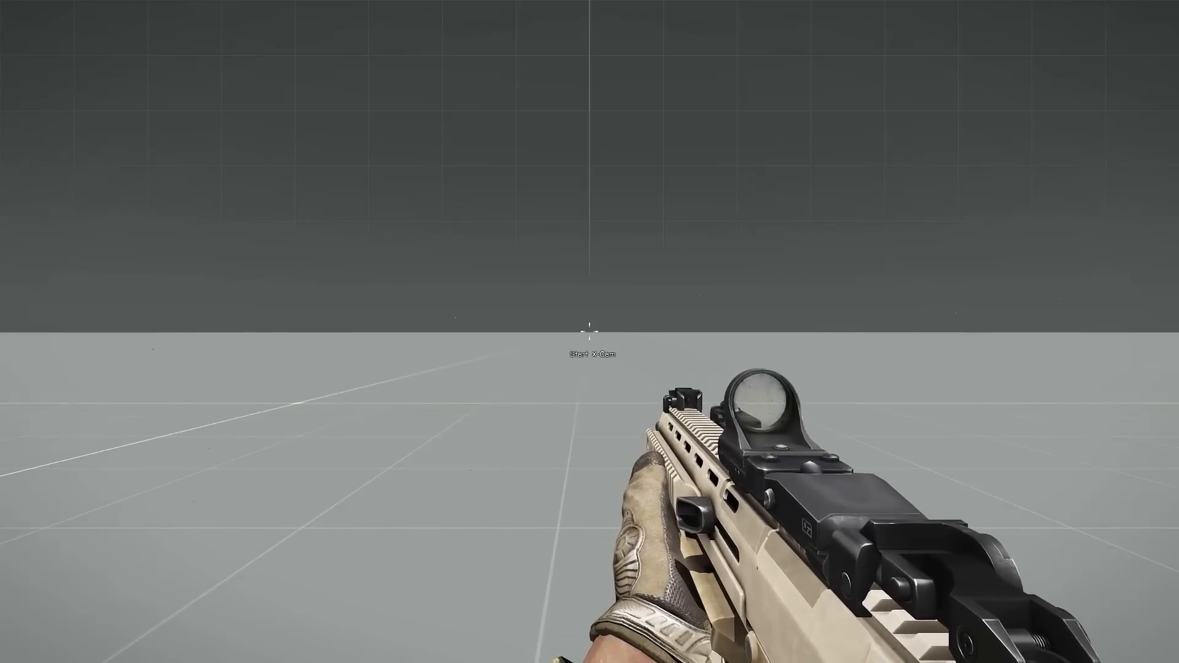
# - Start X-Cam, switch to object mode and load the saved project Tutorial_20
pyautogui.press('space')
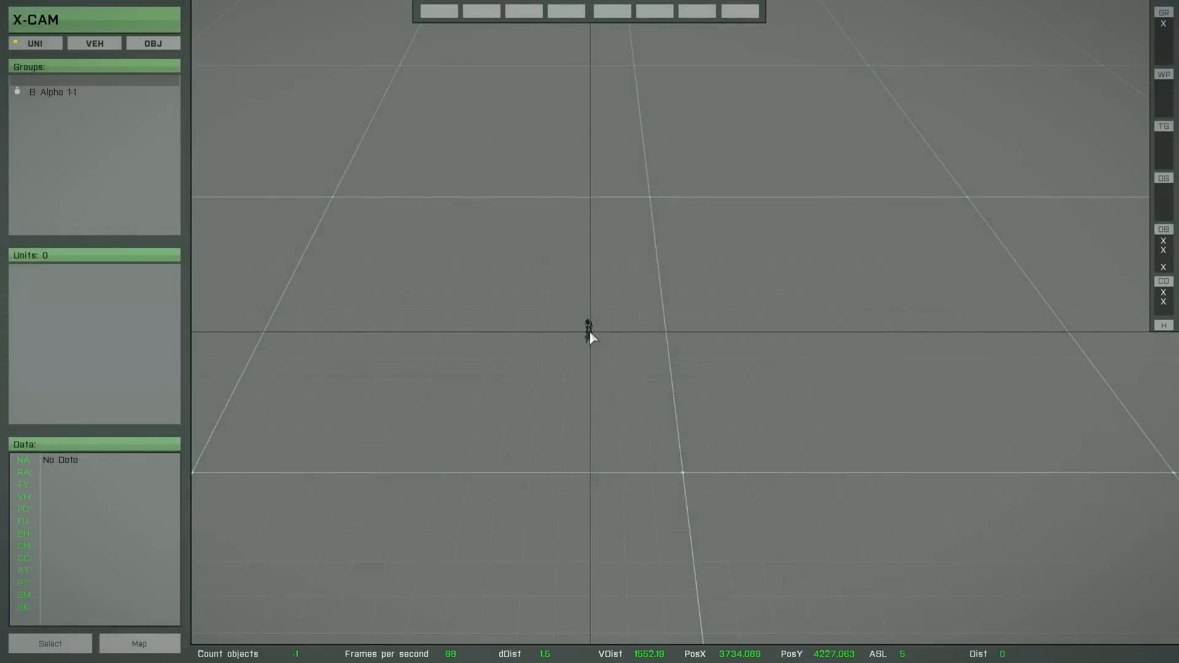
pyautogui.click(165, 43)
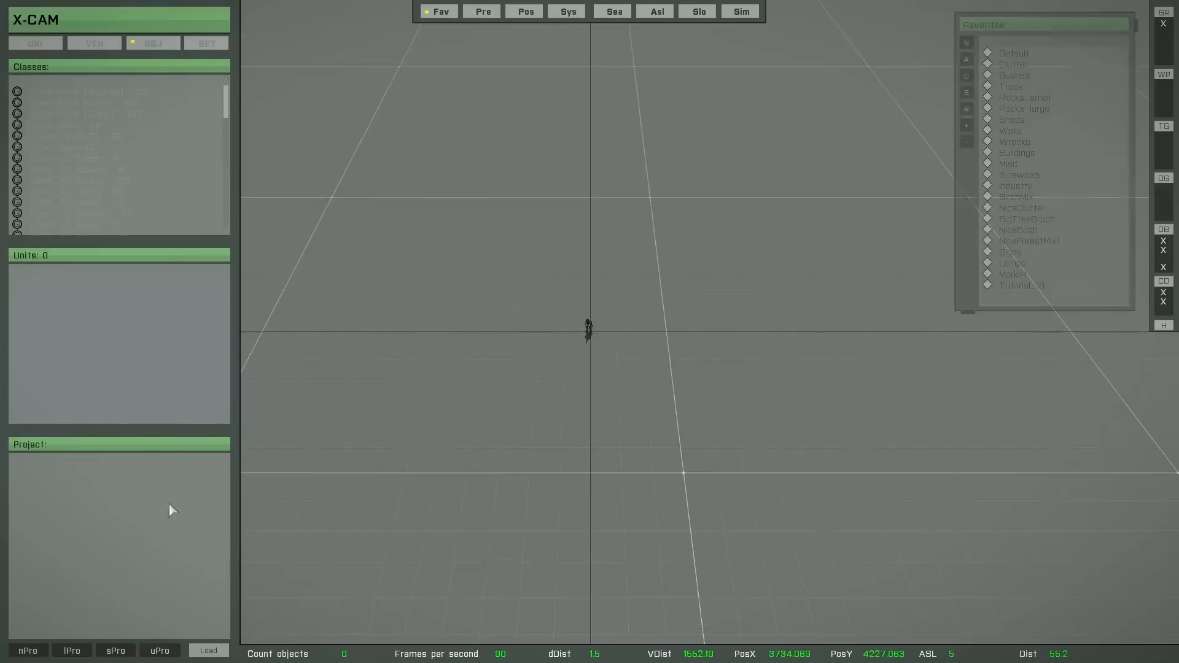
pyautogui.click(84, 646)
pyautogui.click(388, 228)
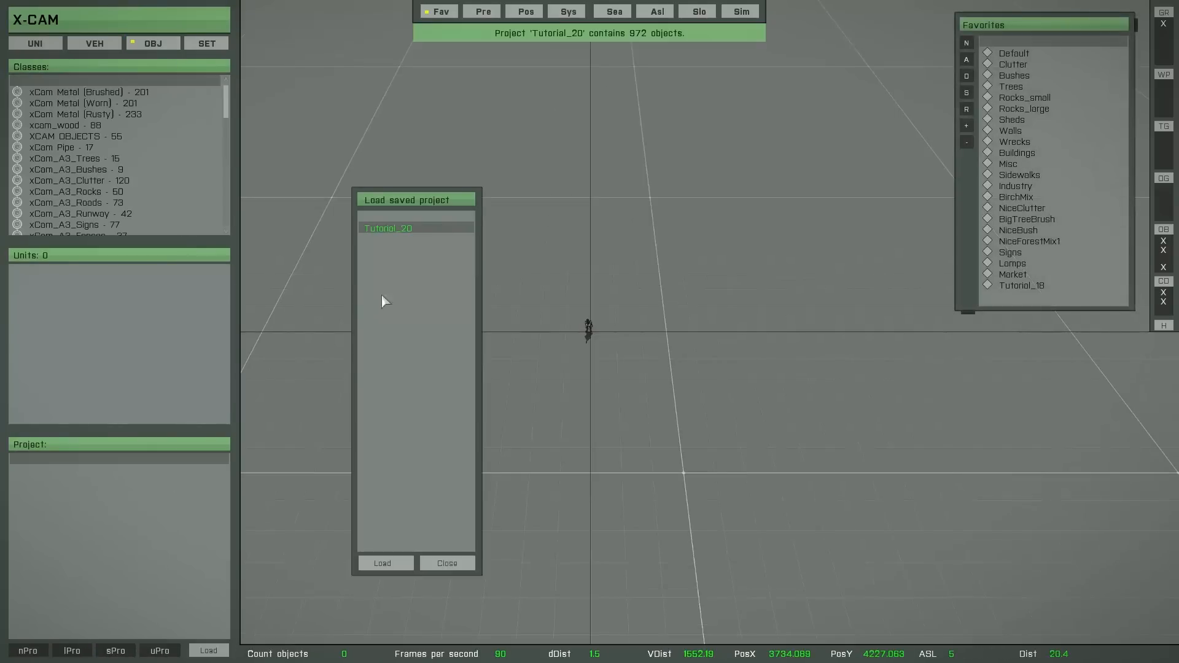
pyautogui.click(381, 562)
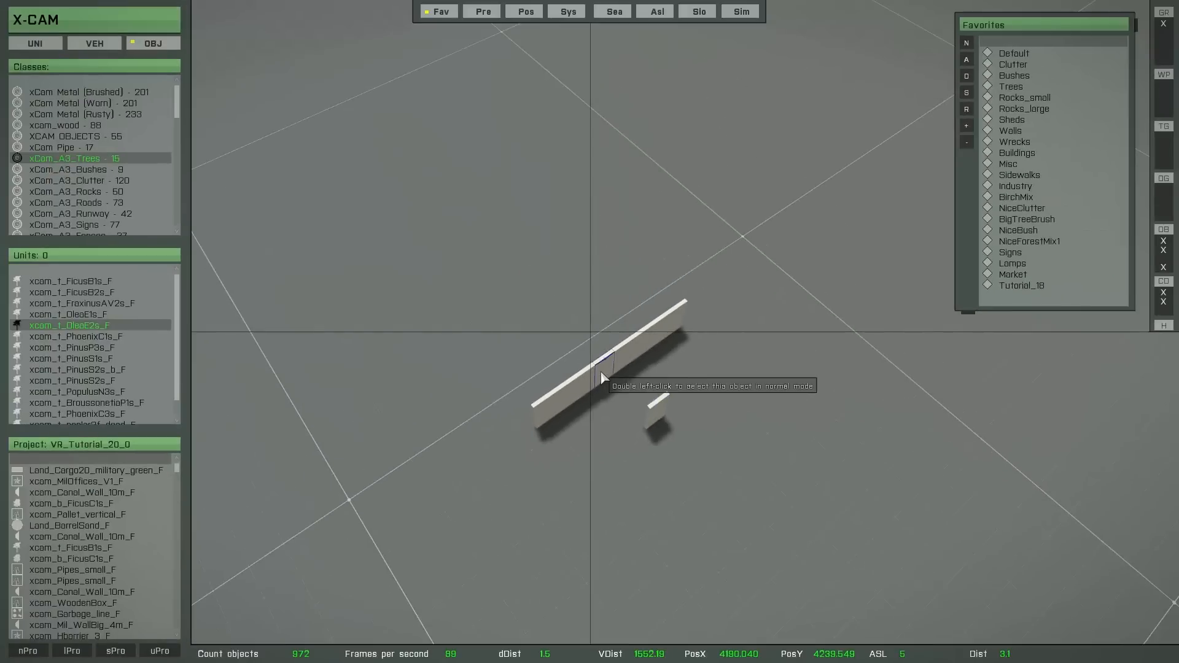
# - Try out the xcam_t_OleaE2s_F and xcam_t_OleaE1s_F trees near the walls and cancel the placement
pyautogui.doubleClick(604, 377)
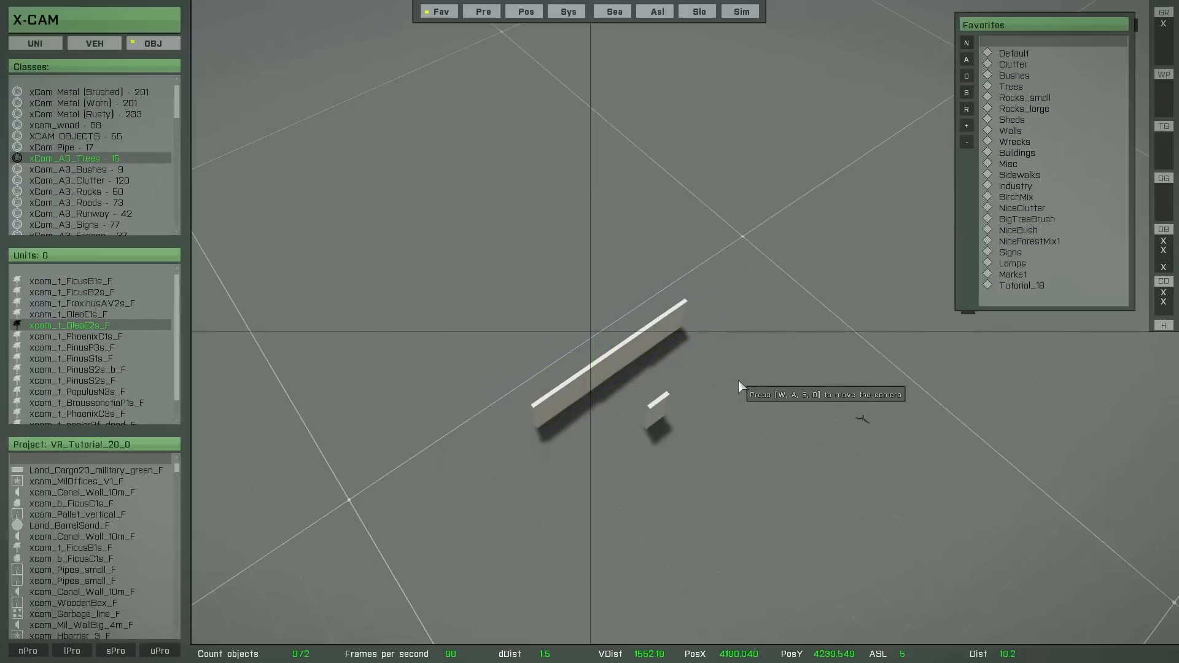
pyautogui.press('s')
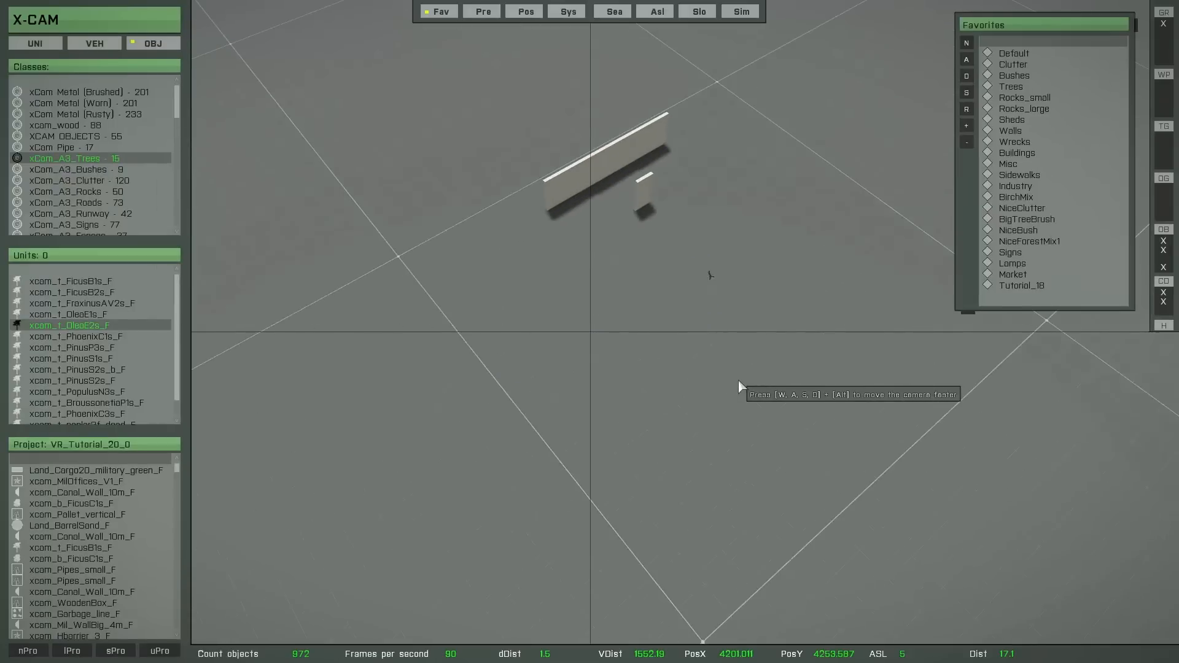
pyautogui.click(89, 328)
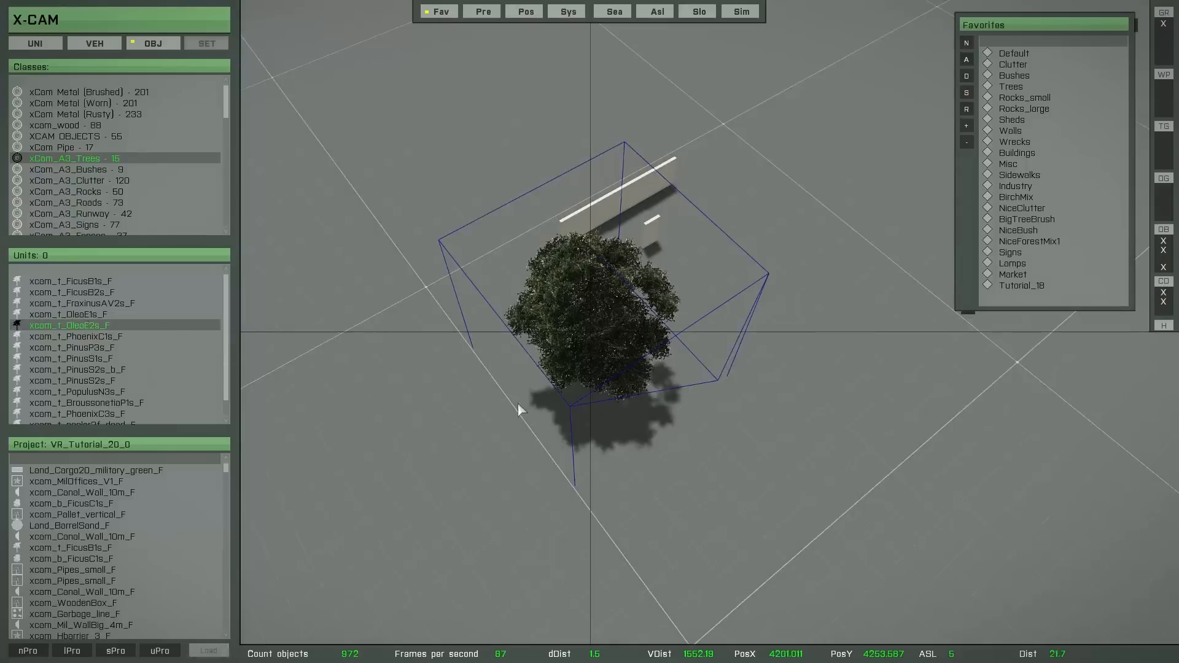
pyautogui.click(89, 315)
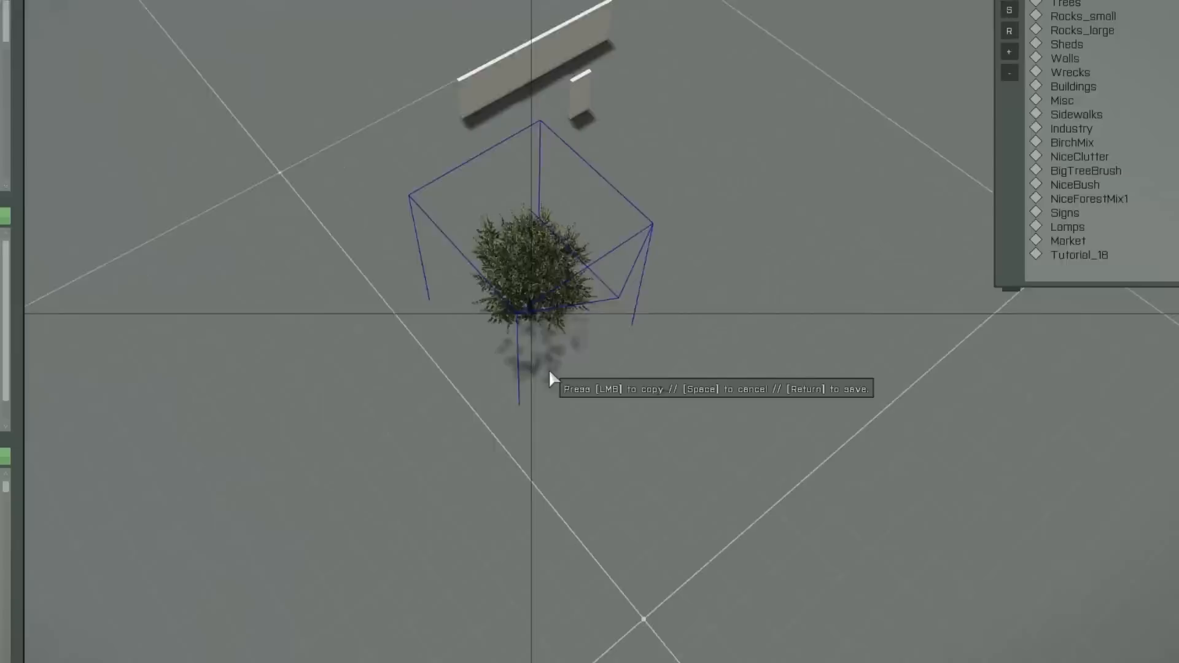
pyautogui.press('space')
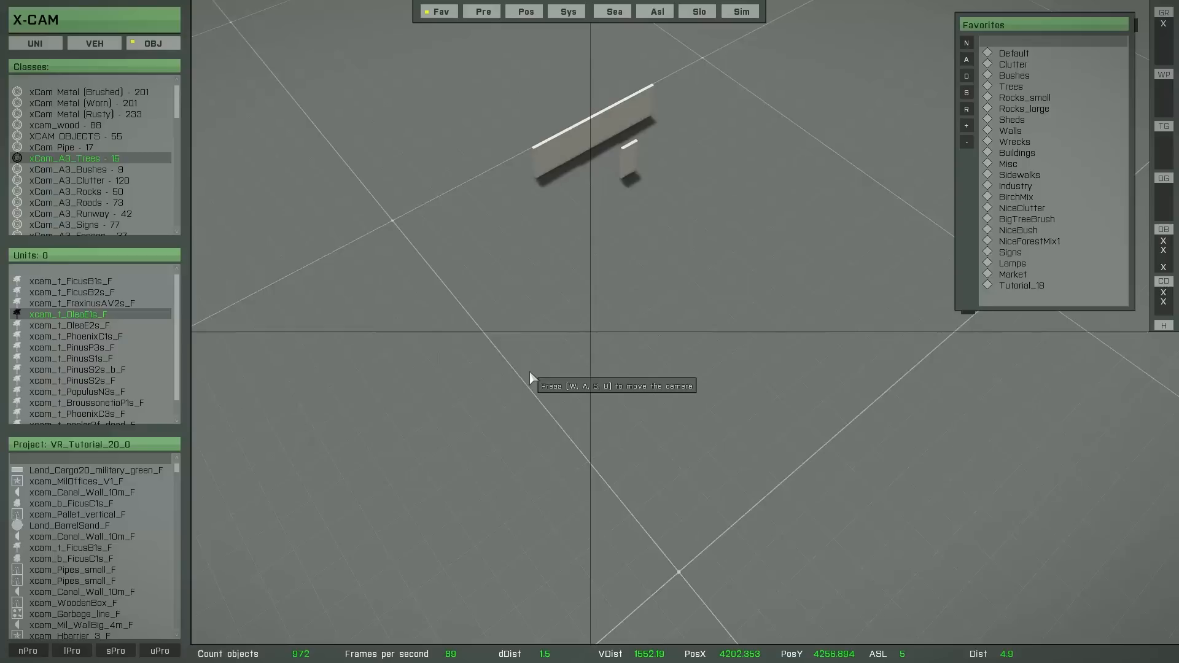
pyautogui.press('c')
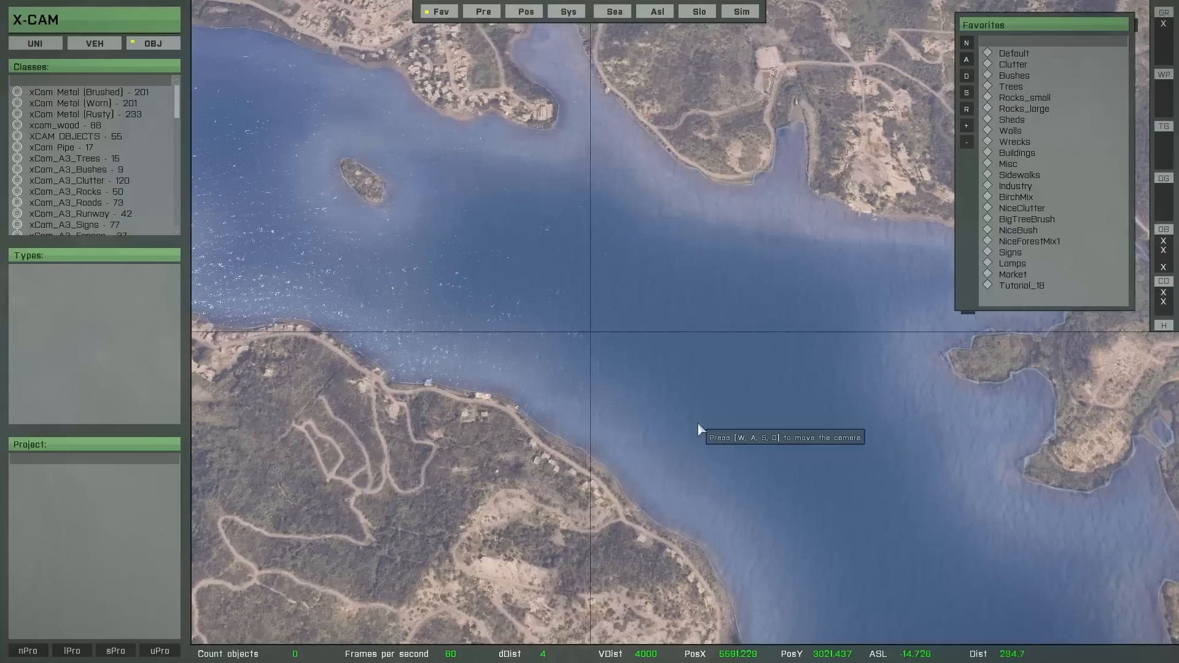
# - Preview the xCam_Grey, Neon_Green and Neon_Yellow color sets, reapply First_Default and close the color set list
pyautogui.moveTo(193, 497)
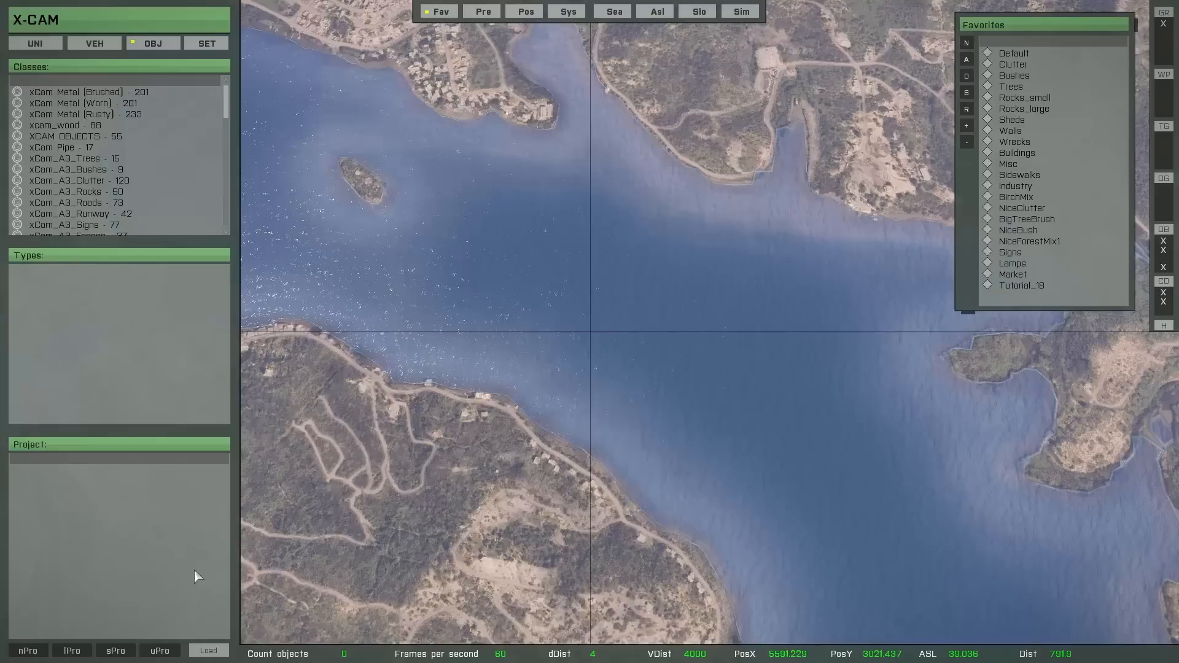
pyautogui.click(207, 651)
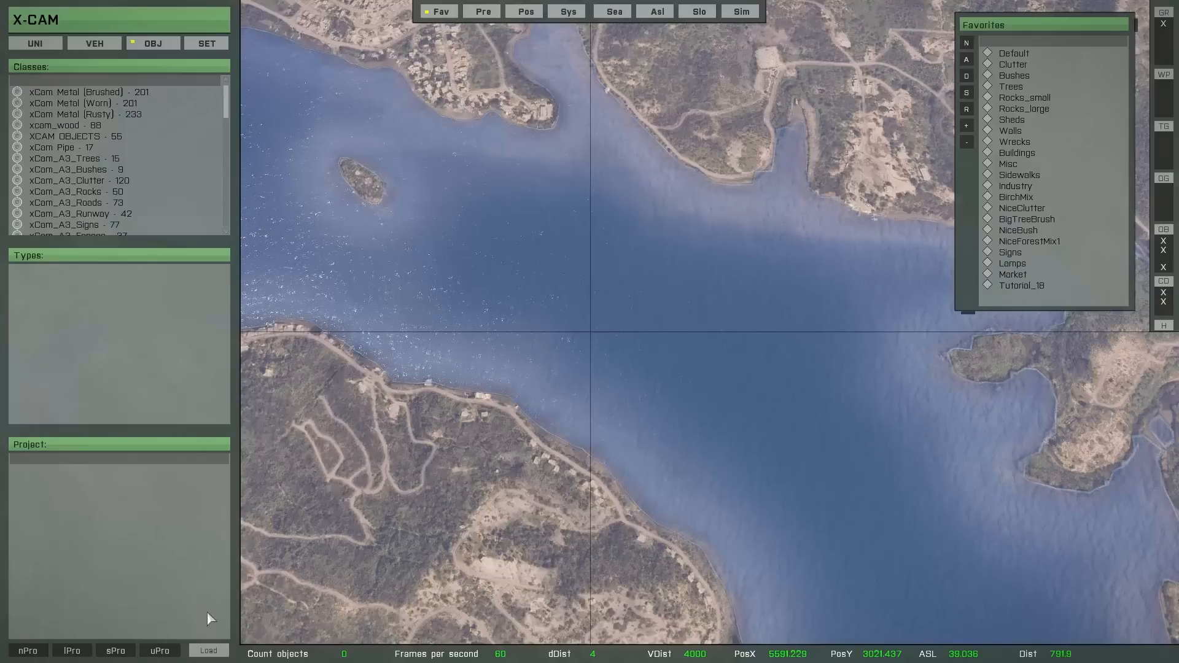
pyautogui.click(206, 45)
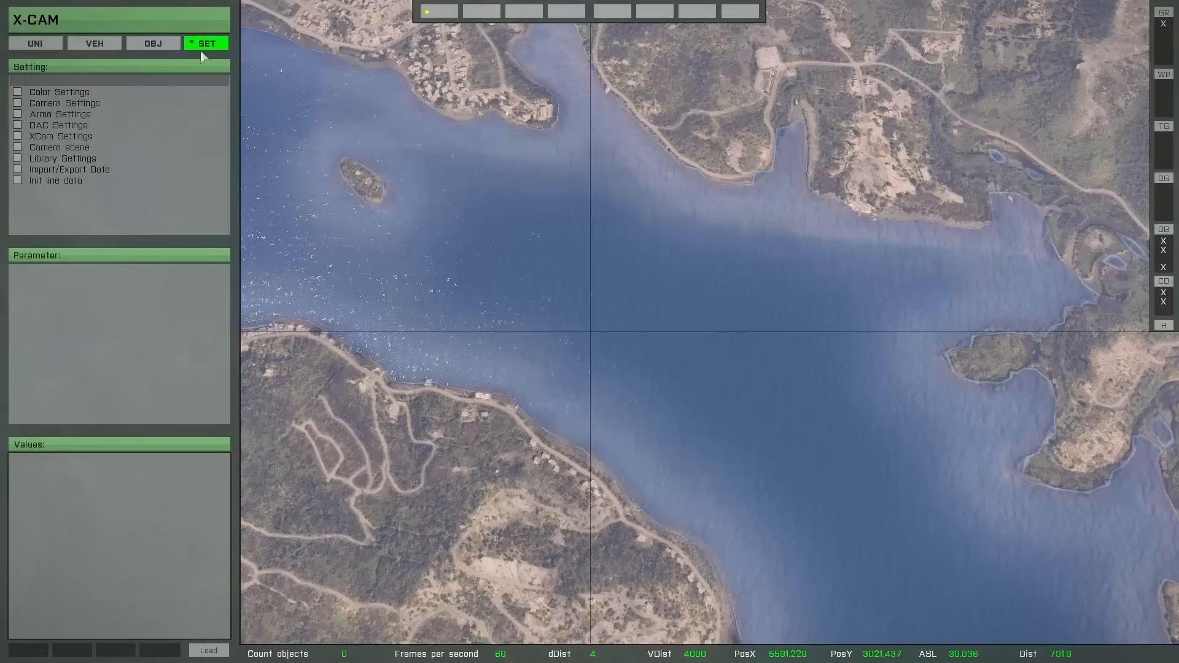
pyautogui.click(207, 653)
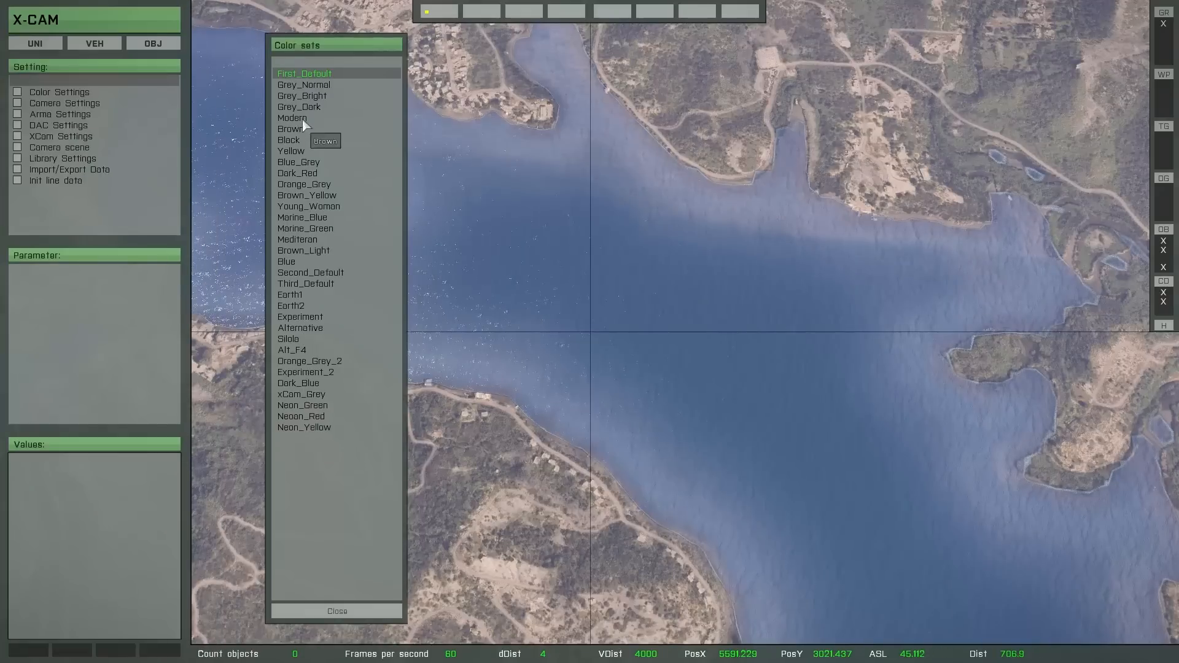
pyautogui.click(319, 395)
pyautogui.click(314, 406)
pyautogui.click(312, 429)
pyautogui.click(286, 74)
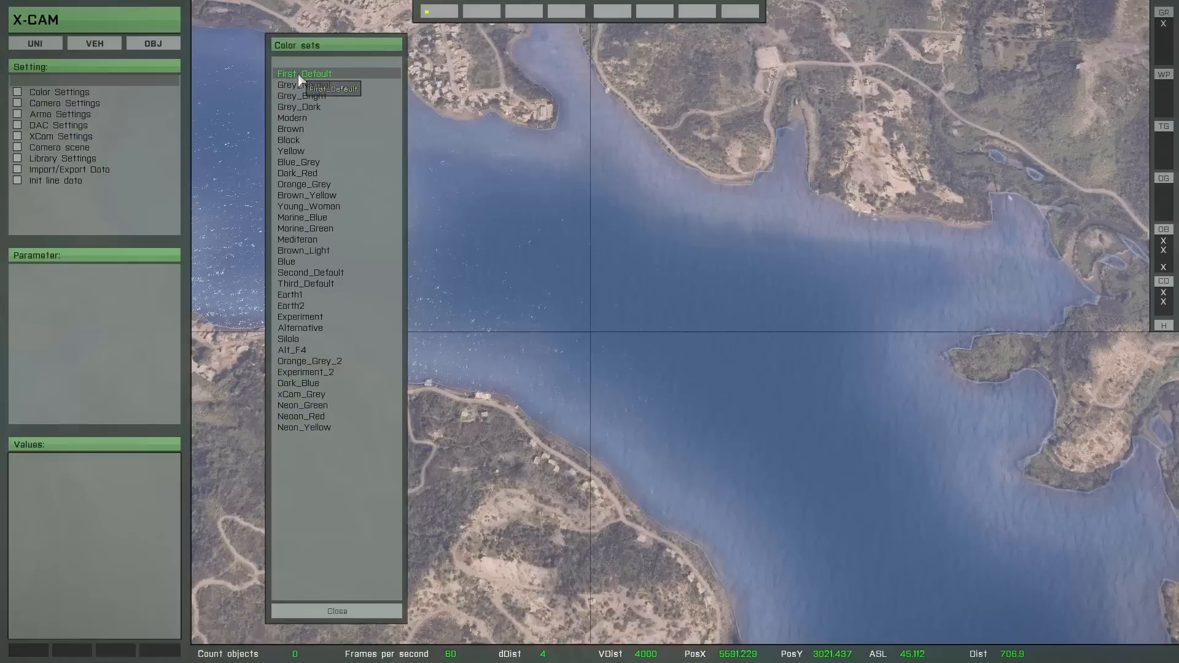
pyautogui.click(336, 612)
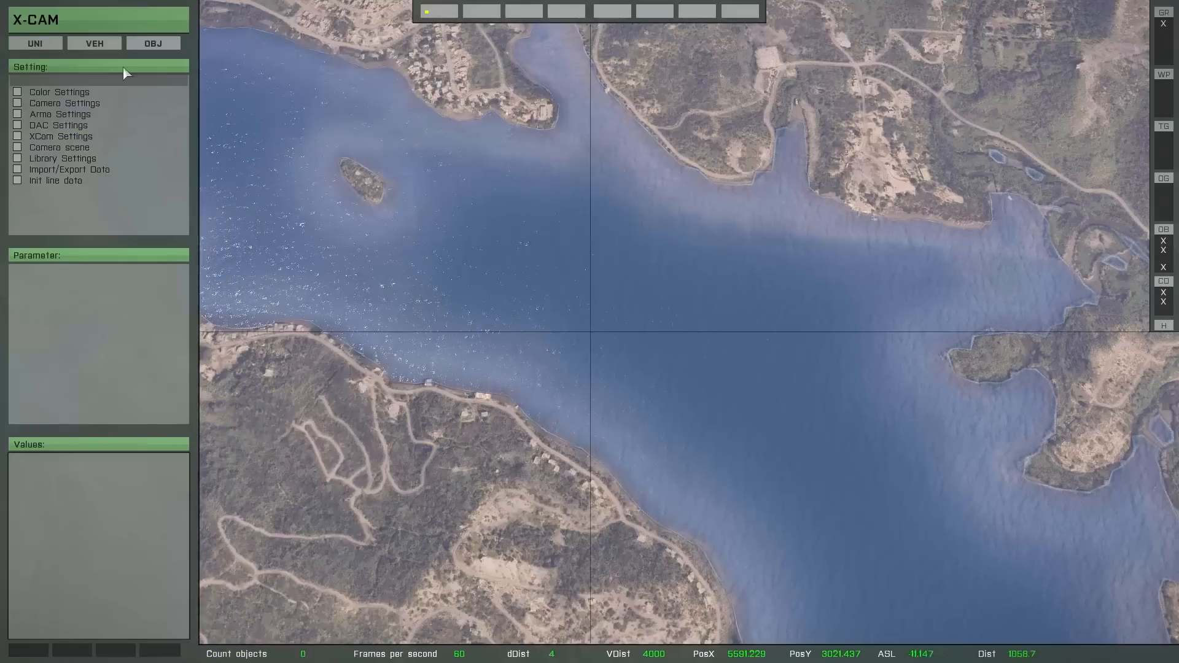
# - Open the object mode's button definitions beside the project buttons and examine the Projects, Miscellaneous, Marker and File sets
pyautogui.click(166, 54)
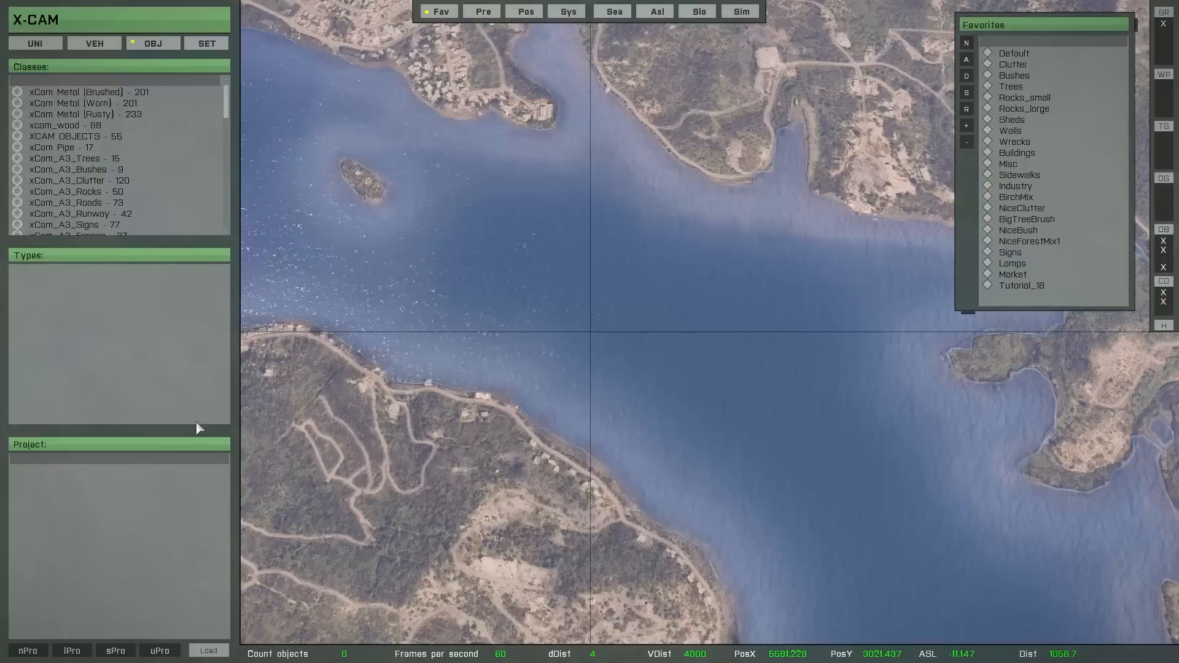
pyautogui.click(208, 652)
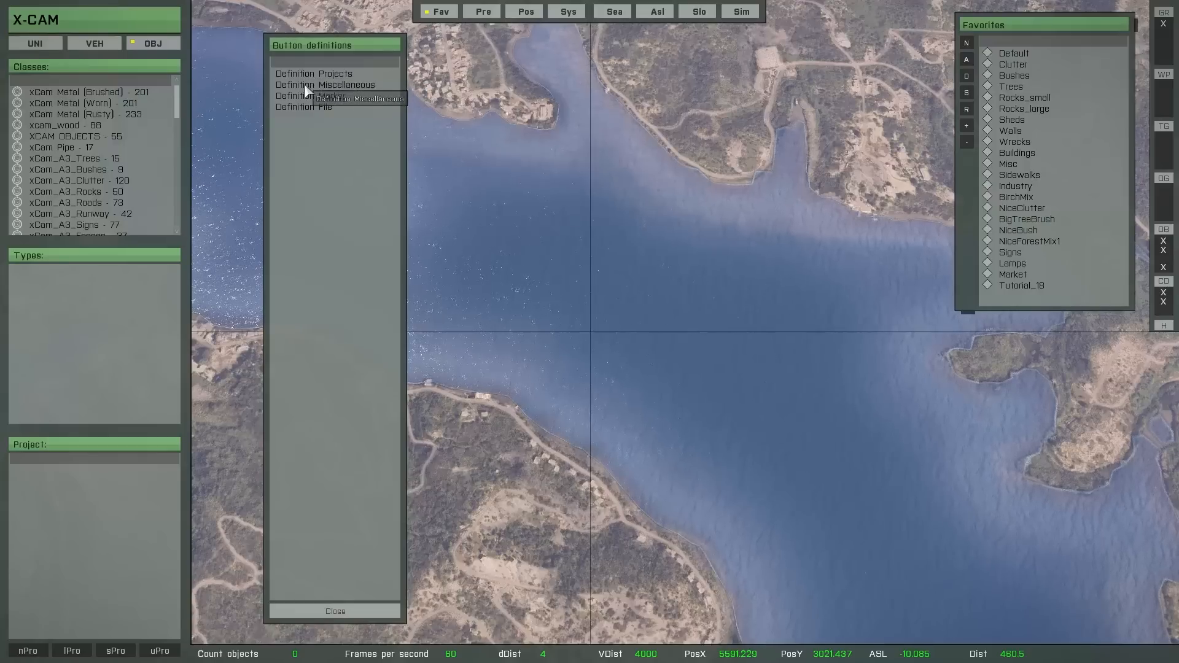
pyautogui.moveTo(302, 44); pyautogui.dragTo(240, 573)
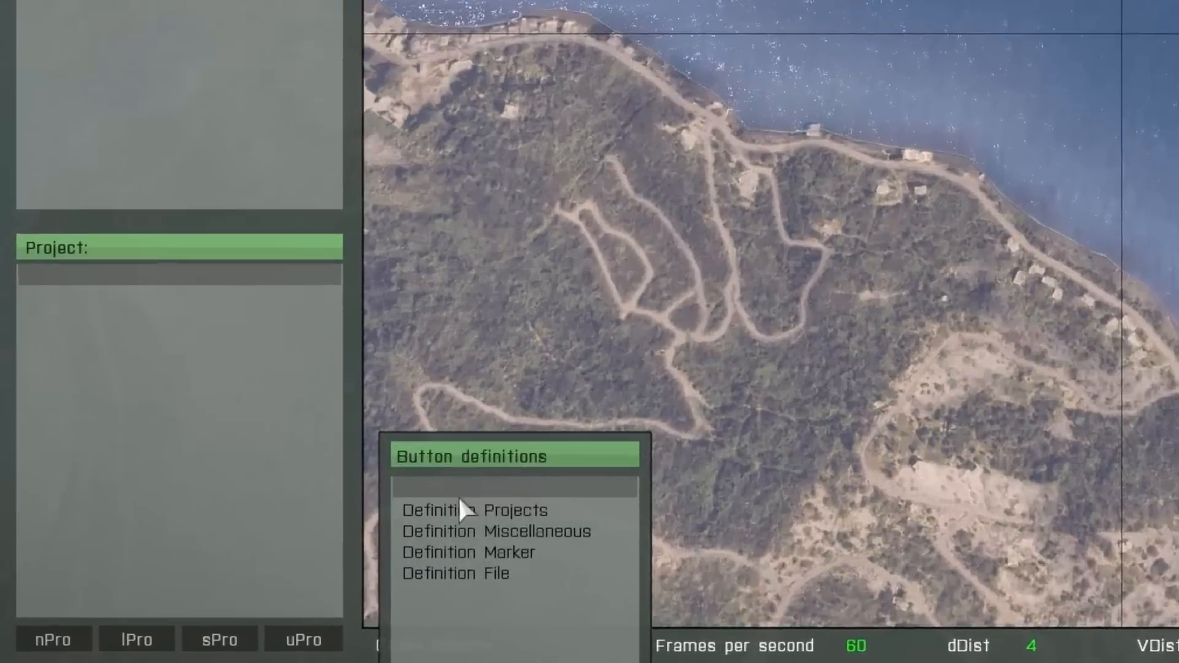
pyautogui.click(455, 514)
pyautogui.click(463, 537)
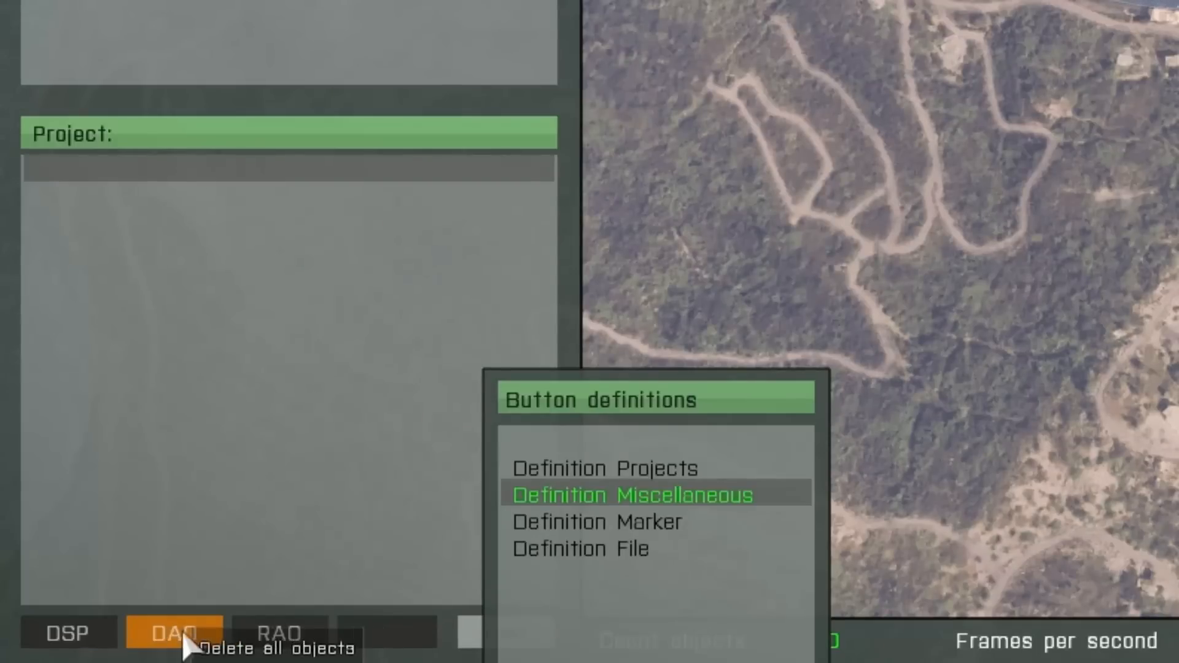
pyautogui.click(600, 525)
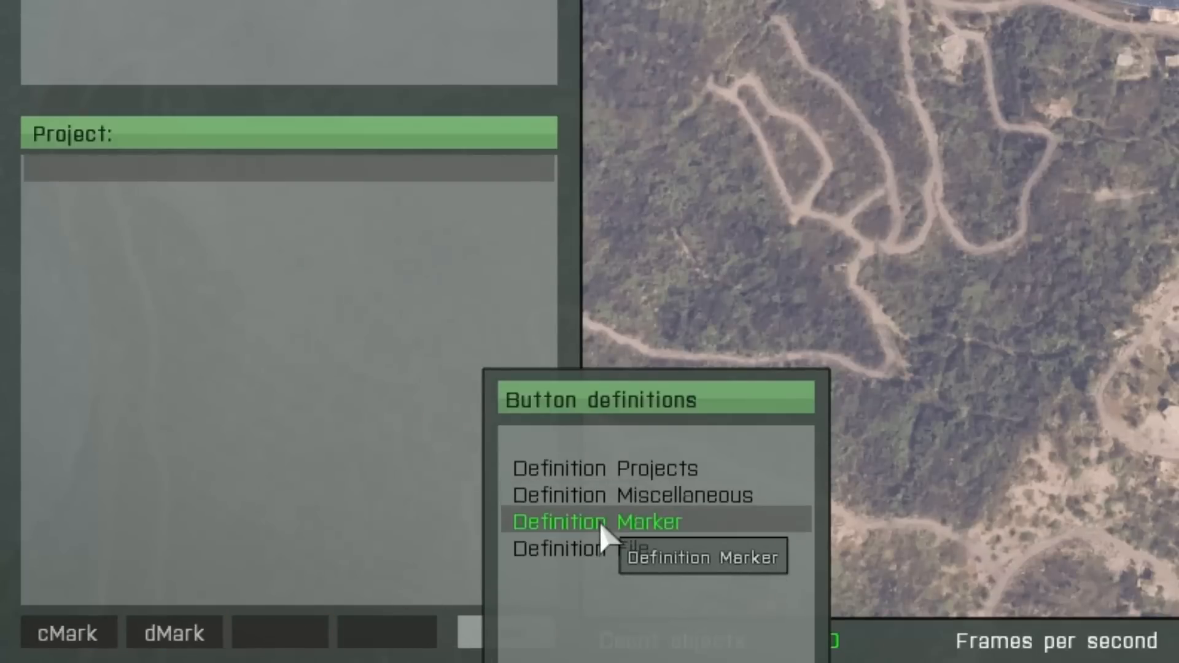
pyautogui.click(597, 551)
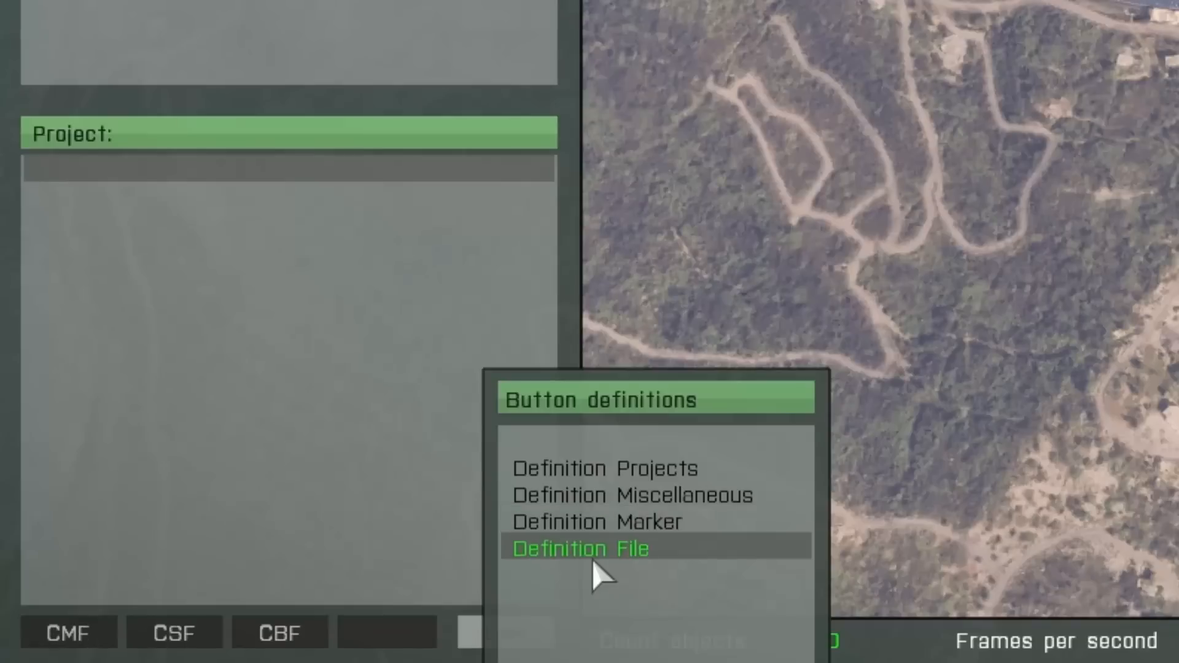
pyautogui.click(589, 525)
pyautogui.click(592, 496)
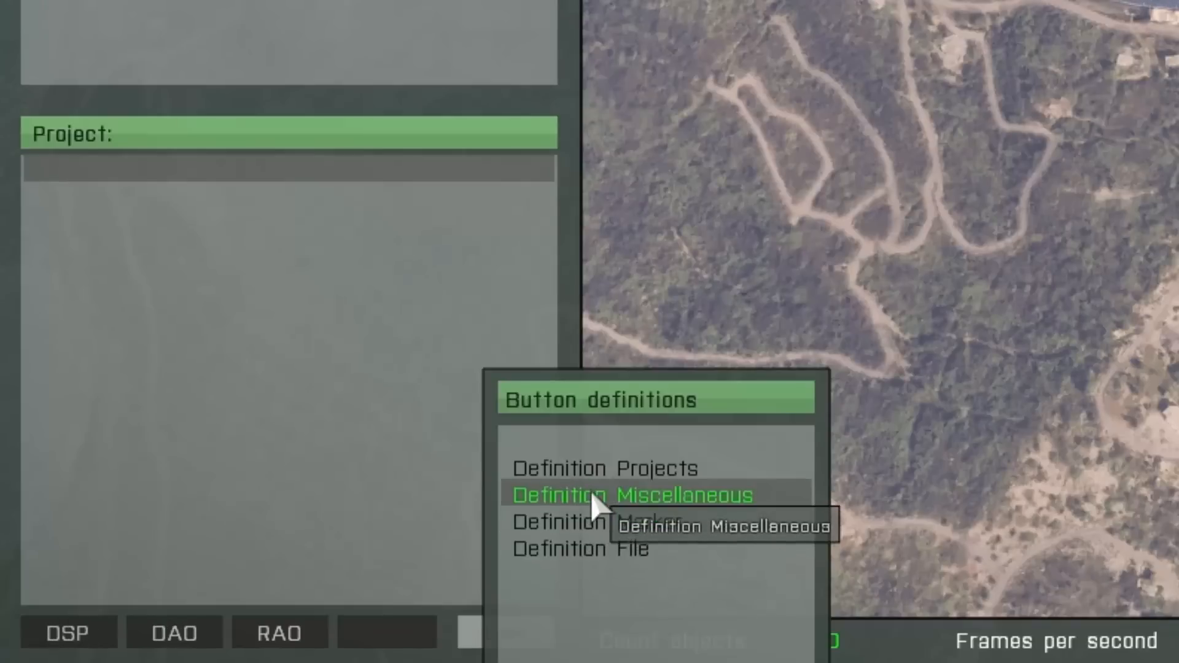
pyautogui.click(592, 474)
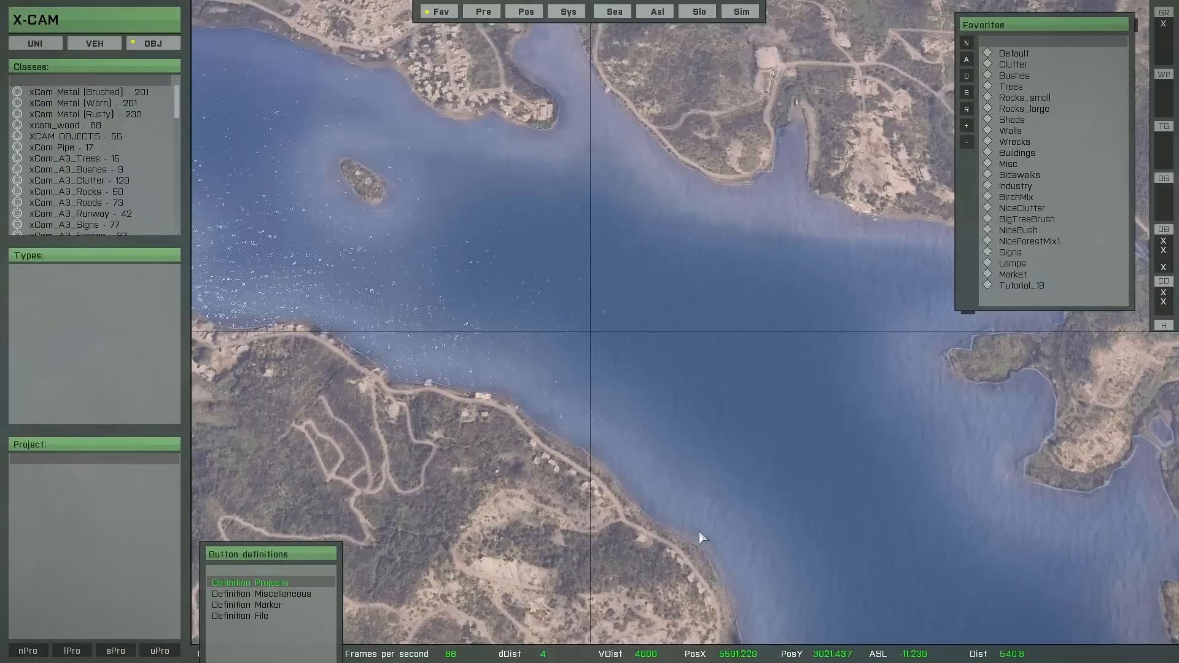
# - Assign Definition Miscellaneous to the project buttons and delete the saved project Tutorial_19
pyautogui.click(258, 594)
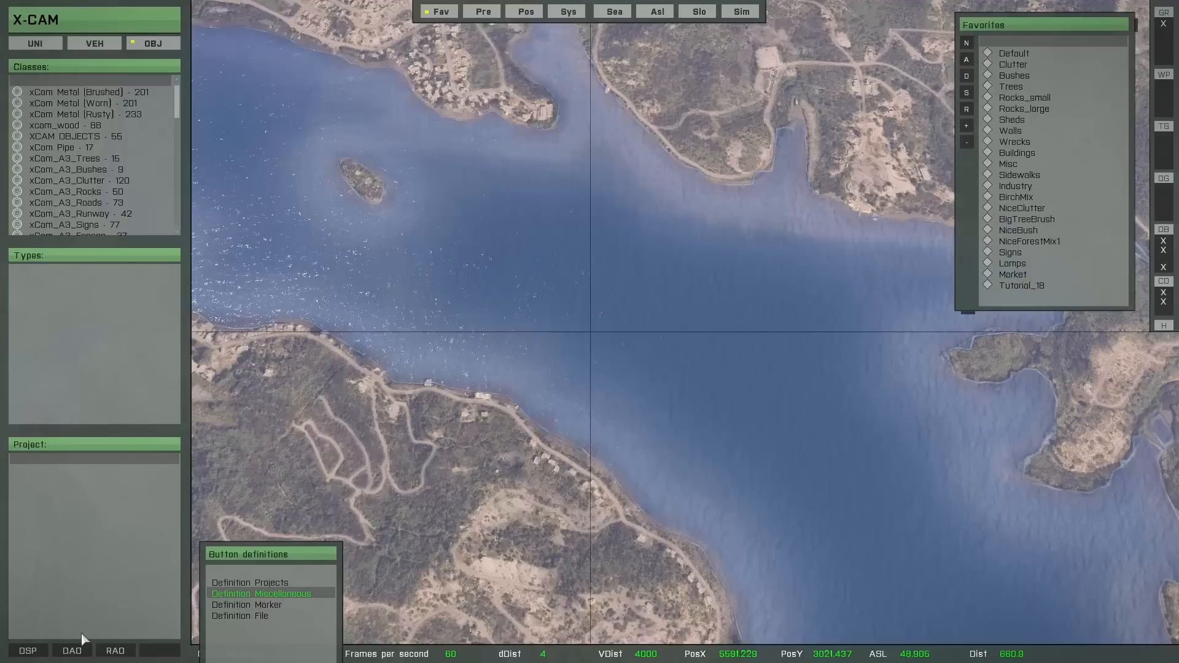
pyautogui.moveTo(260, 561); pyautogui.dragTo(329, 64)
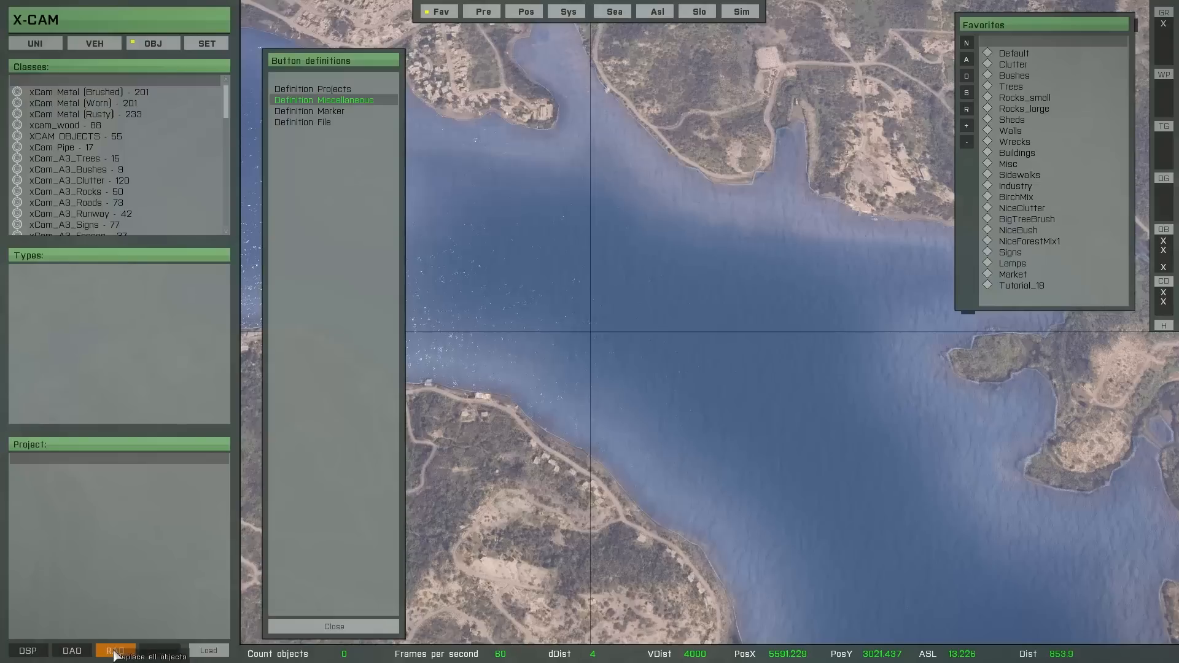
pyautogui.click(27, 651)
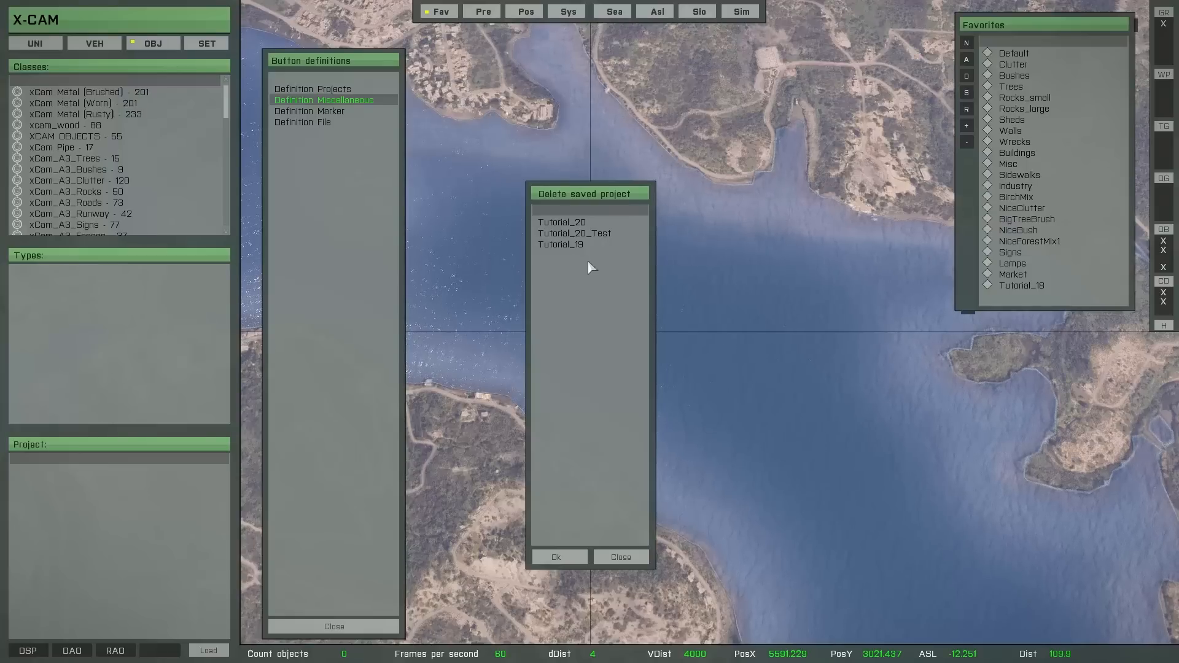
pyautogui.click(564, 246)
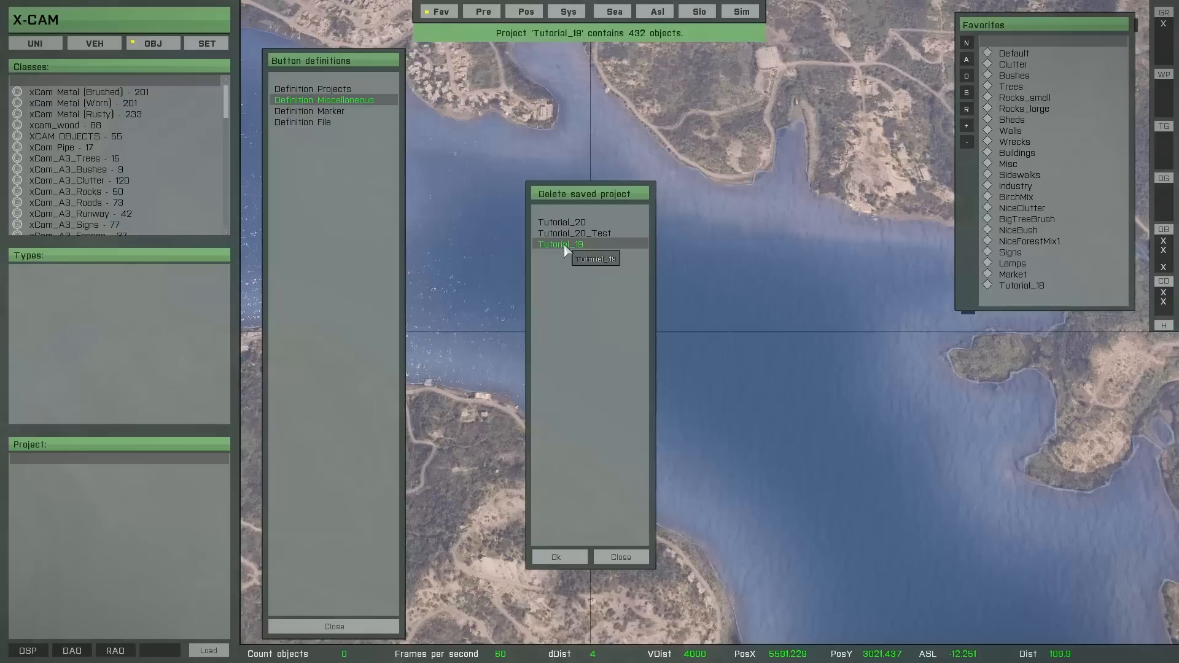
pyautogui.click(567, 557)
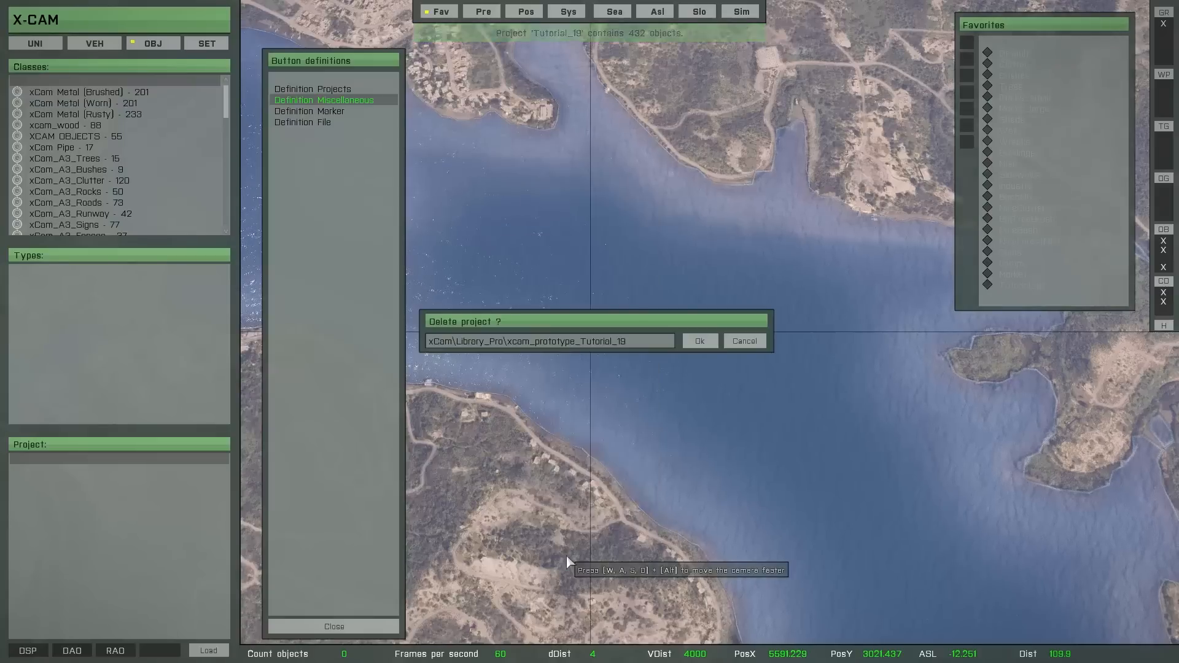
pyautogui.moveTo(640, 347); pyautogui.dragTo(433, 350)
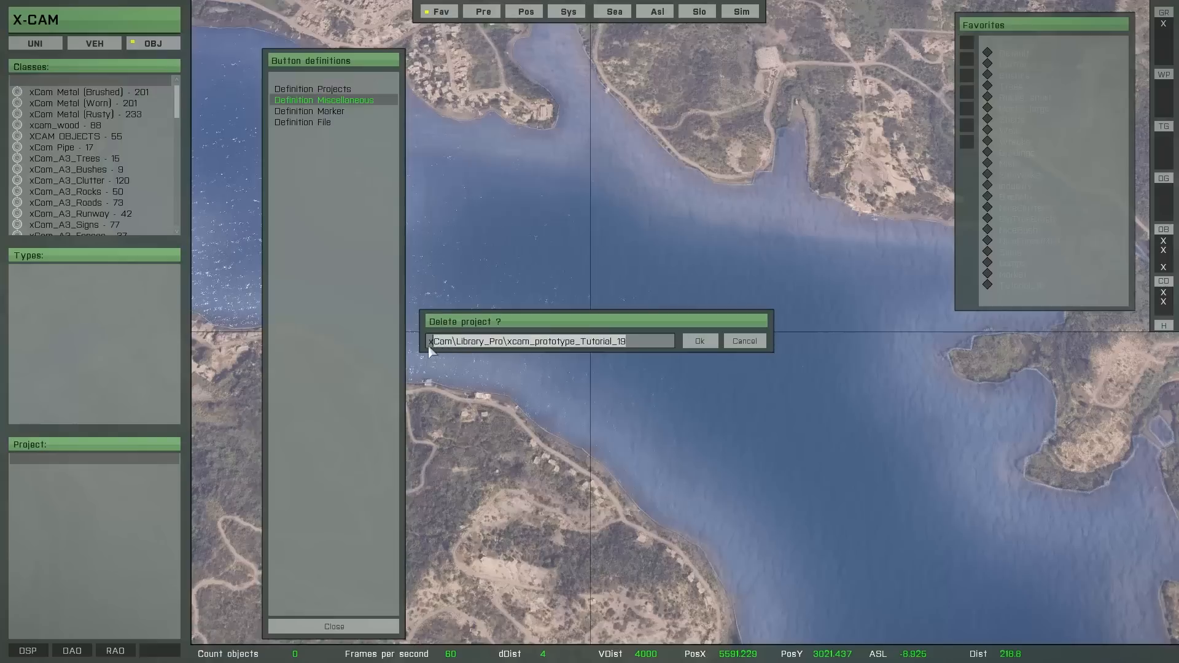
pyautogui.click(644, 349)
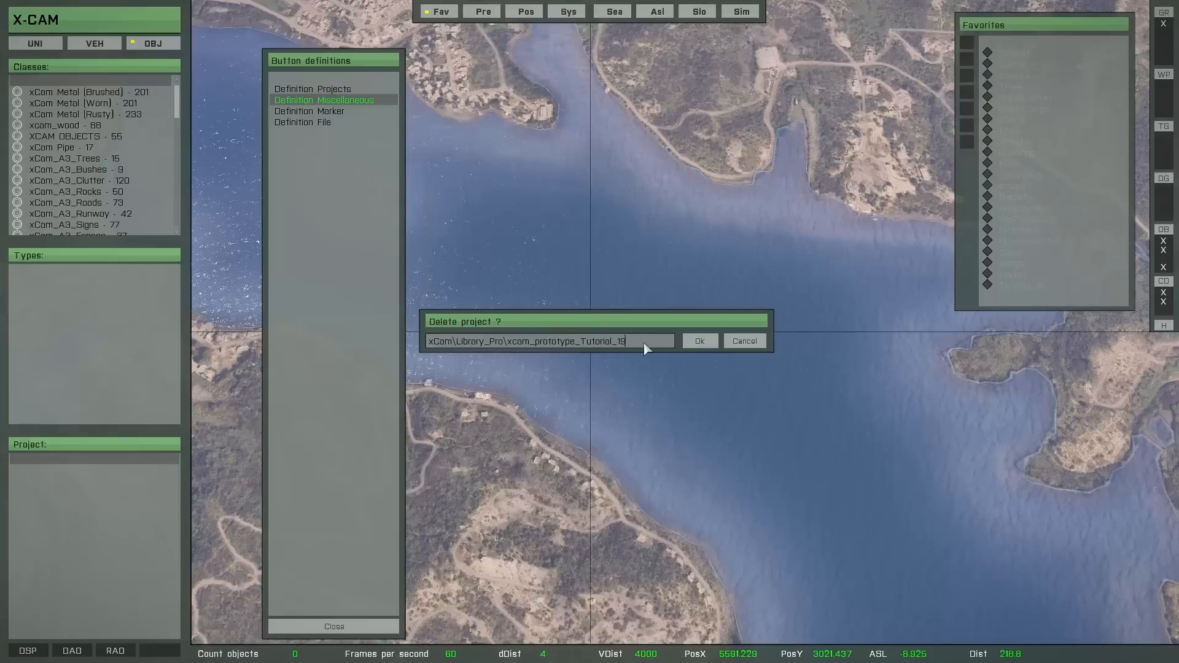
pyautogui.click(699, 343)
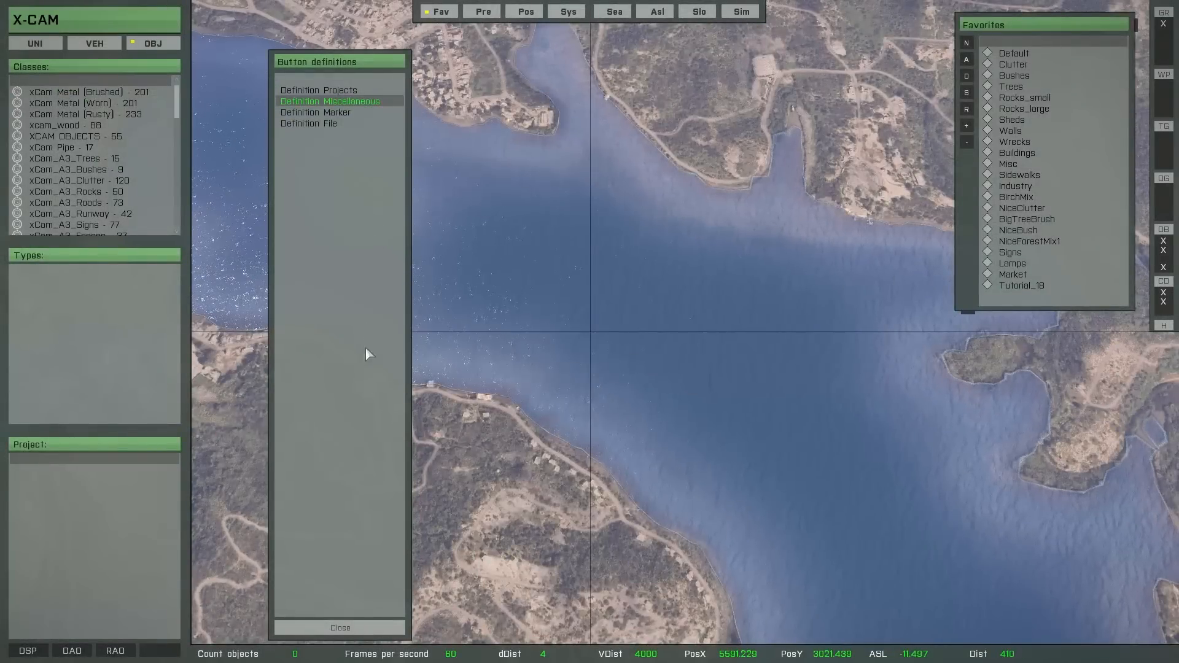
# - Switch the project buttons back to Definition Projects and load the saved project Tutorial_20_Test
pyautogui.click(310, 92)
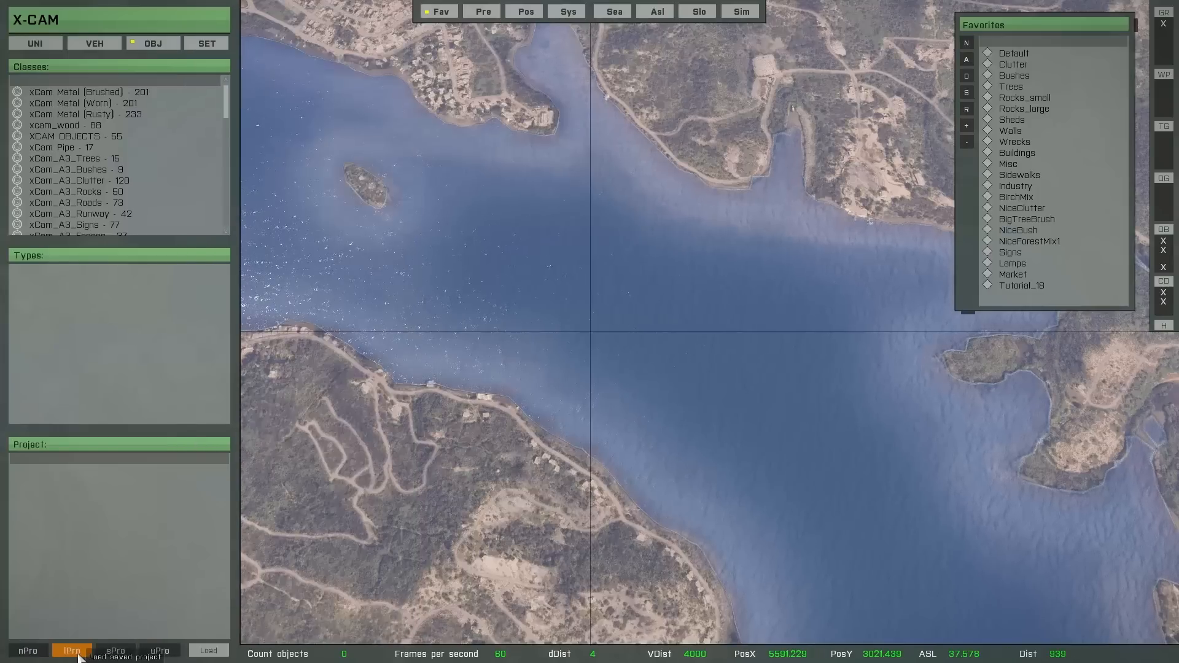
pyautogui.click(90, 652)
pyautogui.click(588, 223)
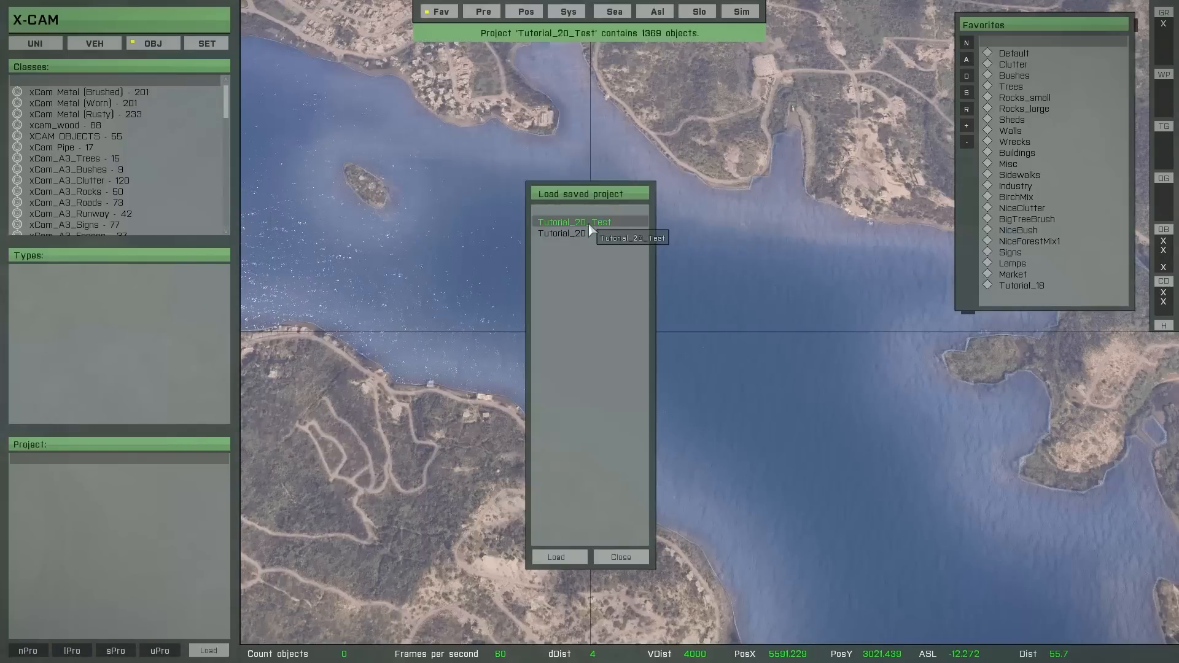
pyautogui.click(556, 555)
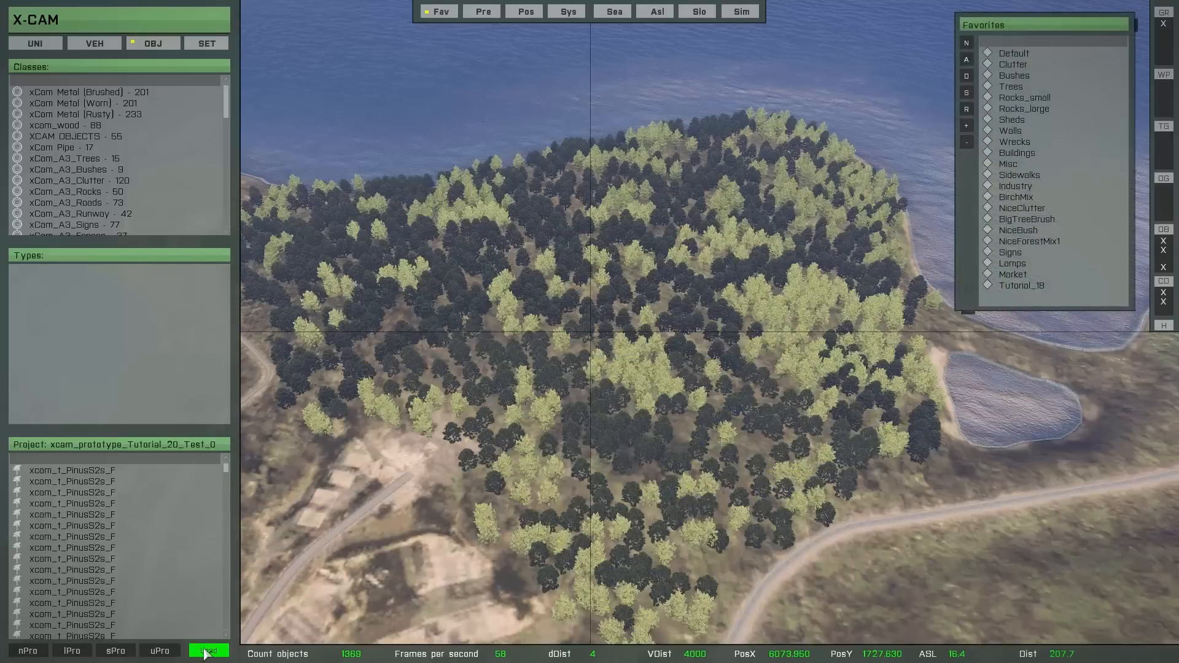
# - Assign Definition Miscellaneous to the project buttons and review the options for deleting all objects
pyautogui.click(203, 651)
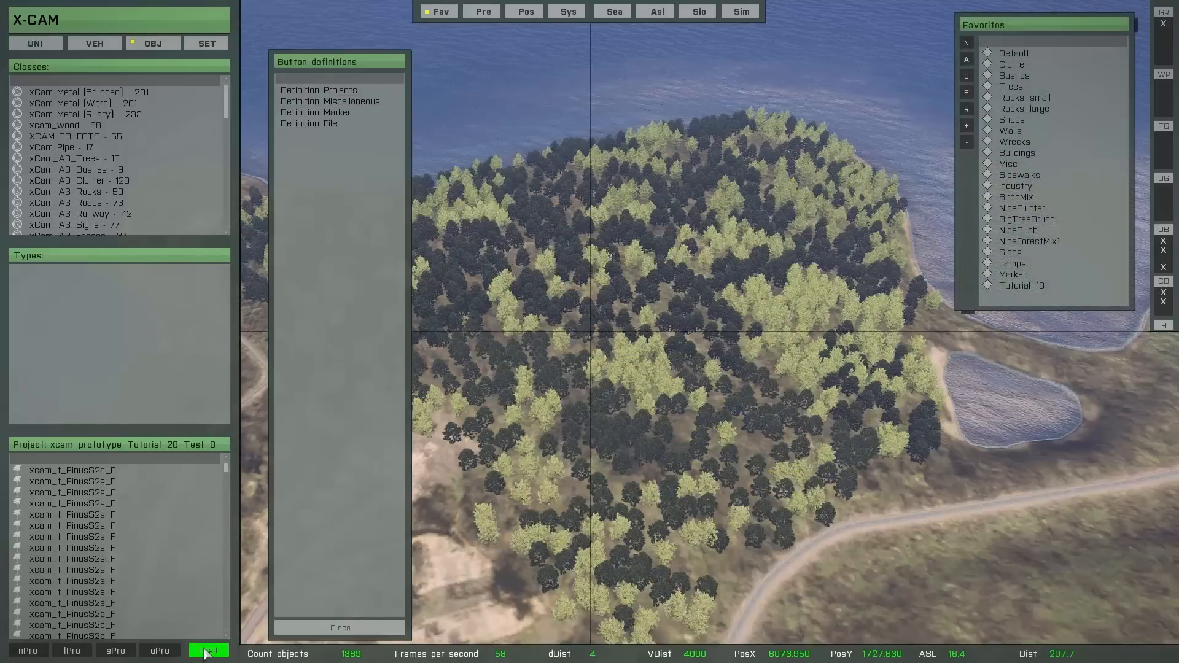
pyautogui.click(335, 102)
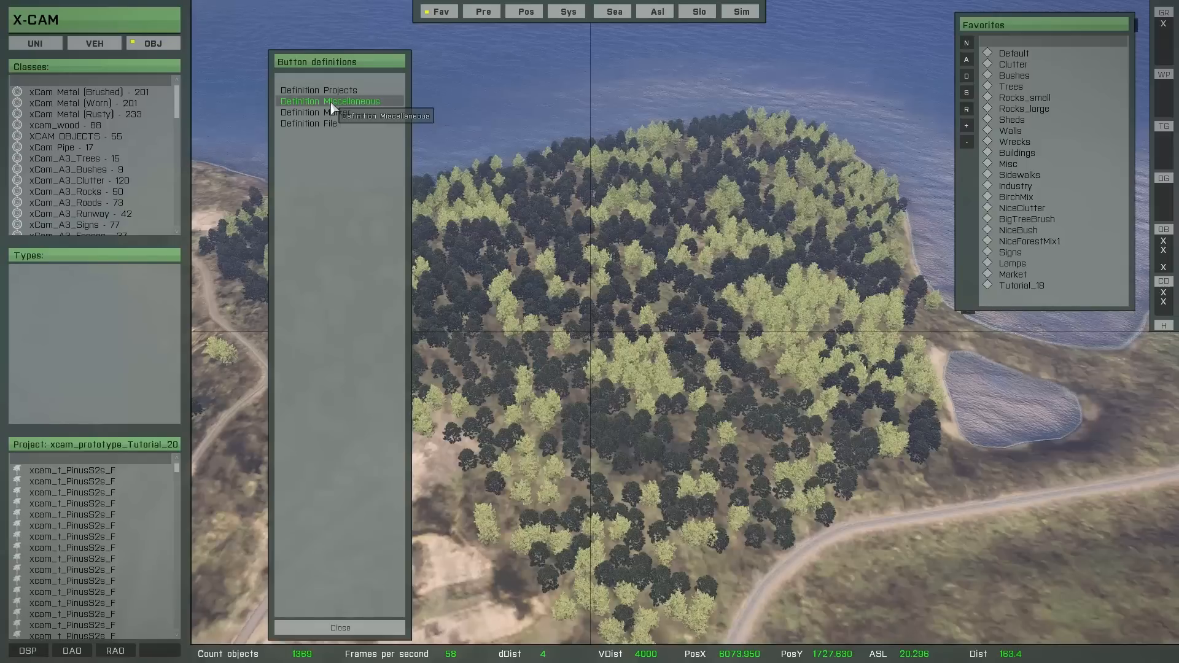
pyautogui.click(300, 627)
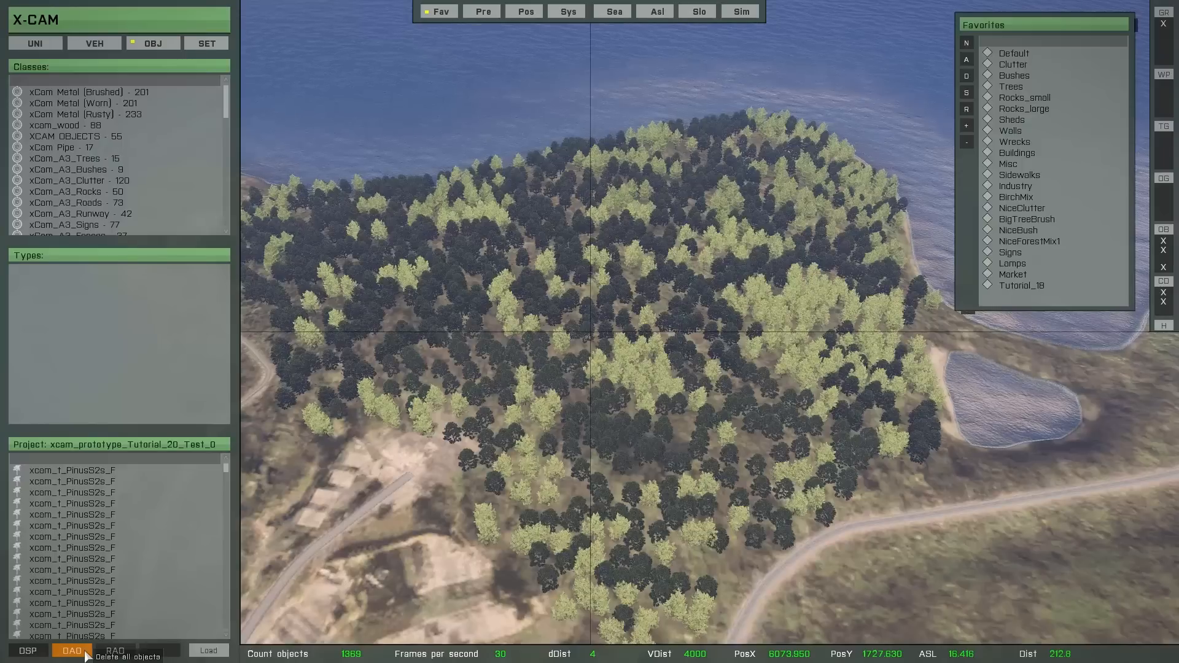
pyautogui.click(72, 652)
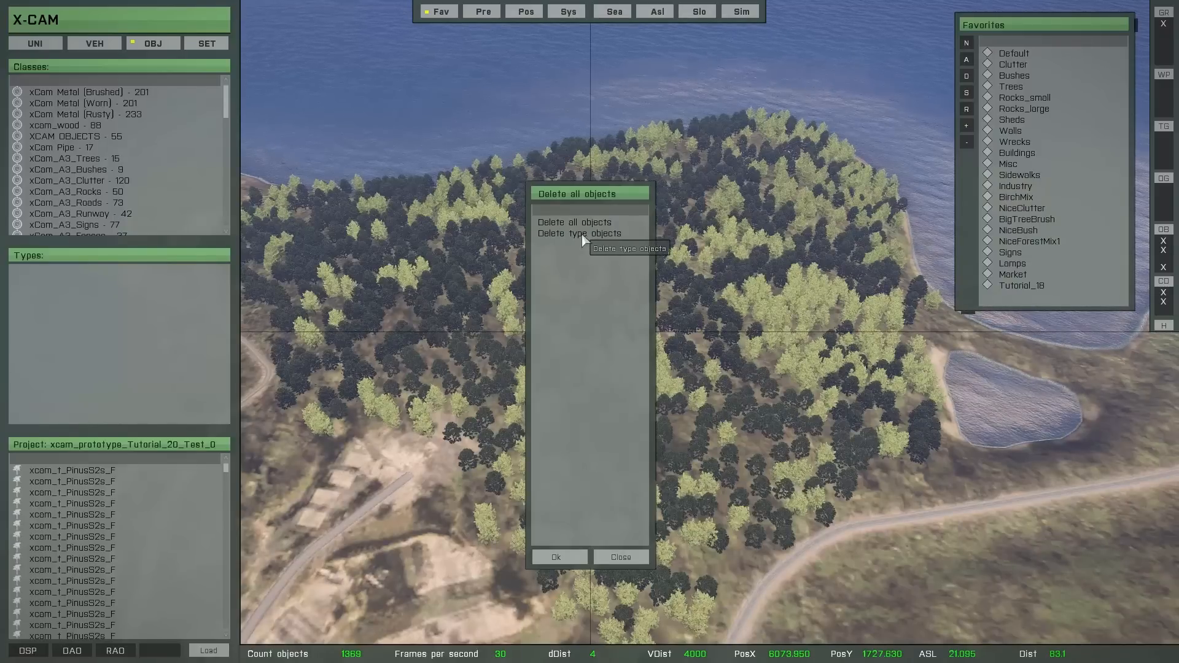
pyautogui.click(620, 557)
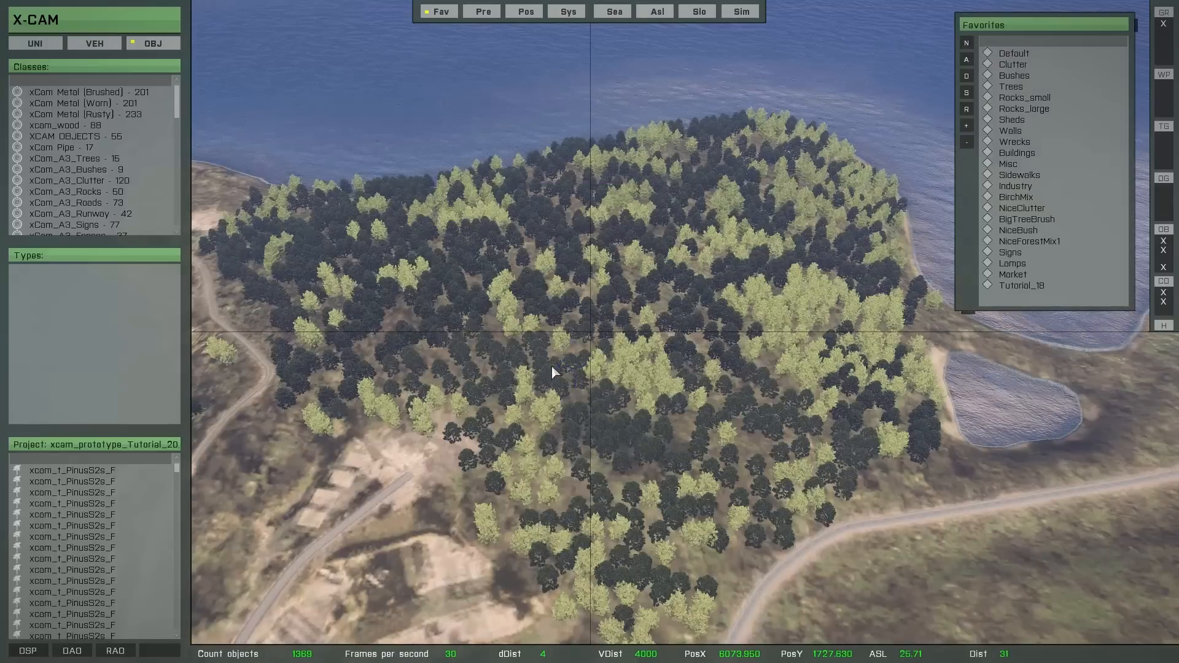
# - Select an xcam_t_PopulusF2s_EP1 tree in the forest and delete all objects of that type
pyautogui.doubleClick(596, 376)
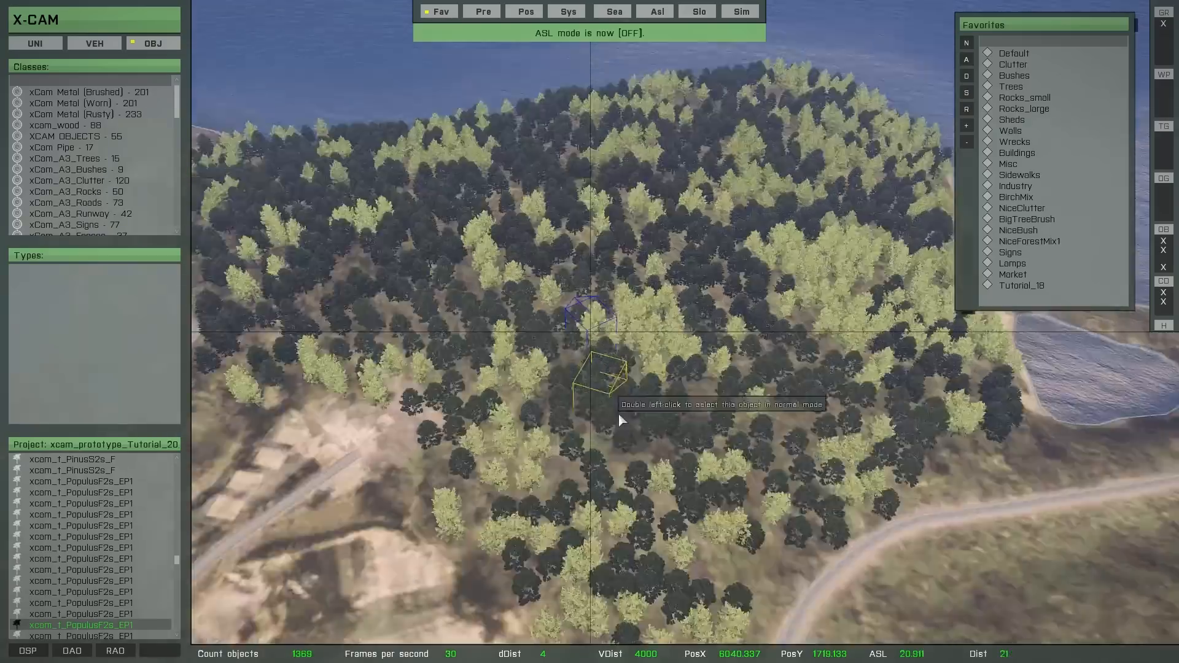
pyautogui.press('space')
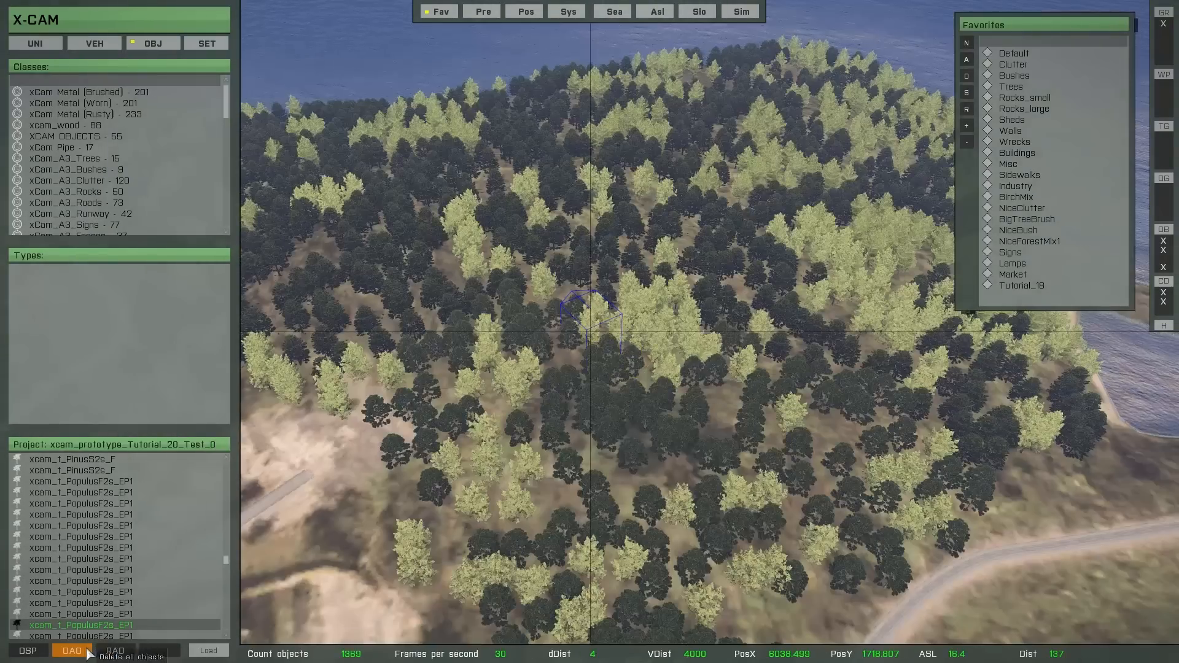
pyautogui.click(72, 650)
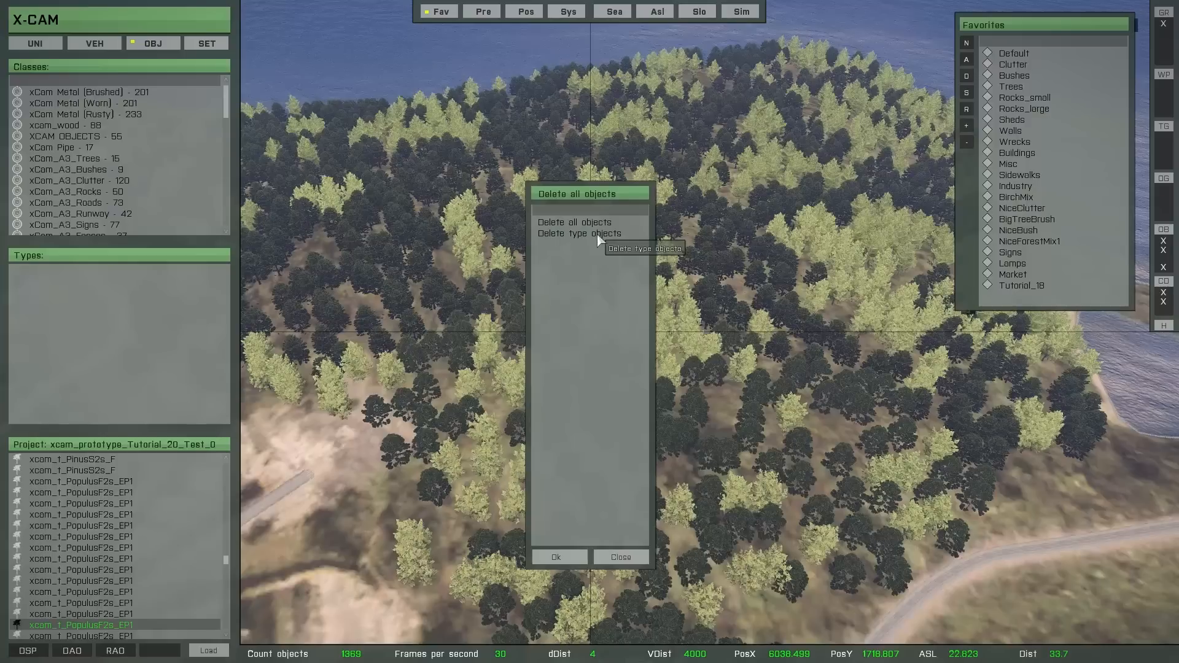
pyautogui.click(596, 234)
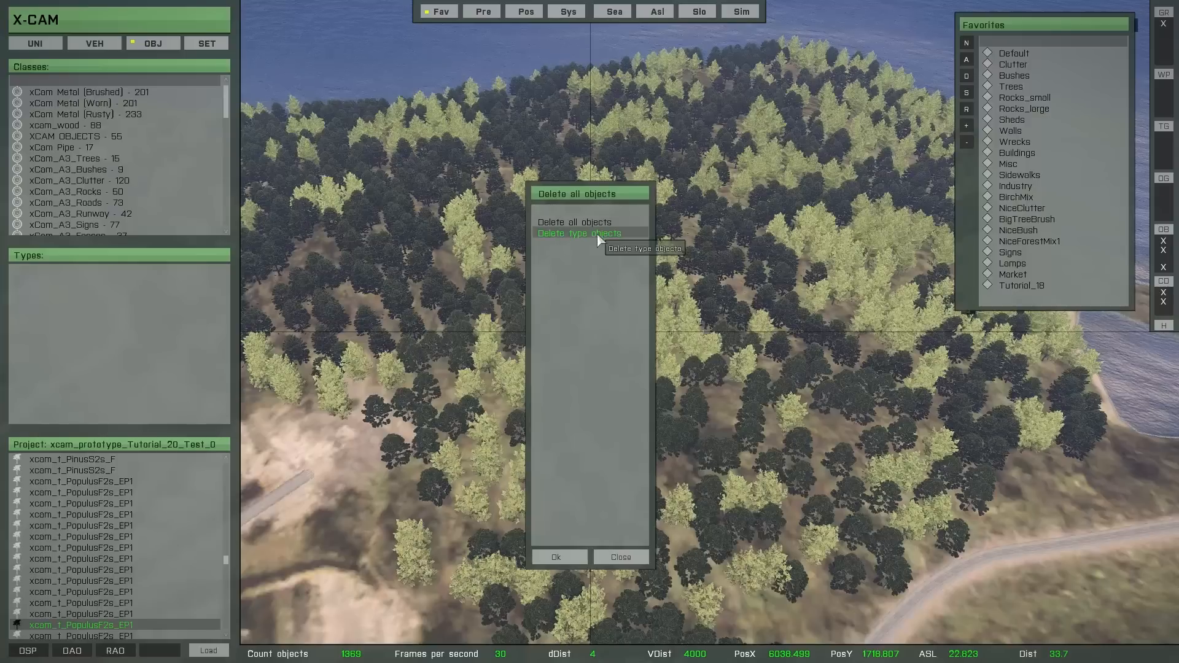
pyautogui.click(571, 559)
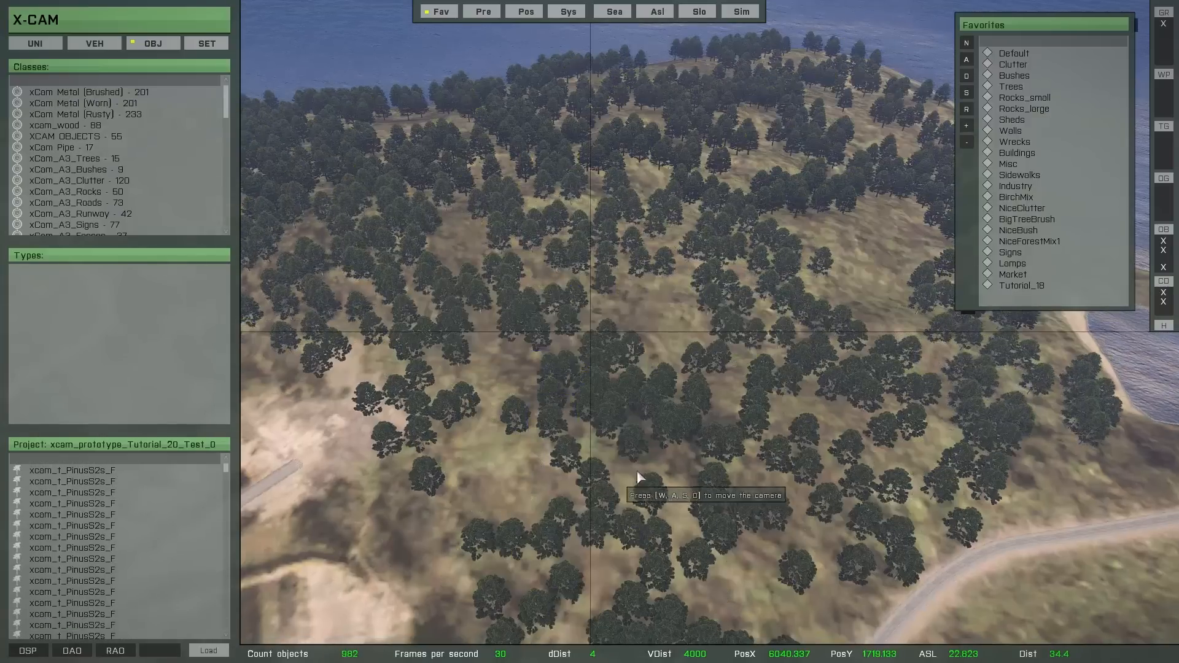
pyautogui.moveTo(635, 452); pyautogui.dragTo(665, 466, button='right')
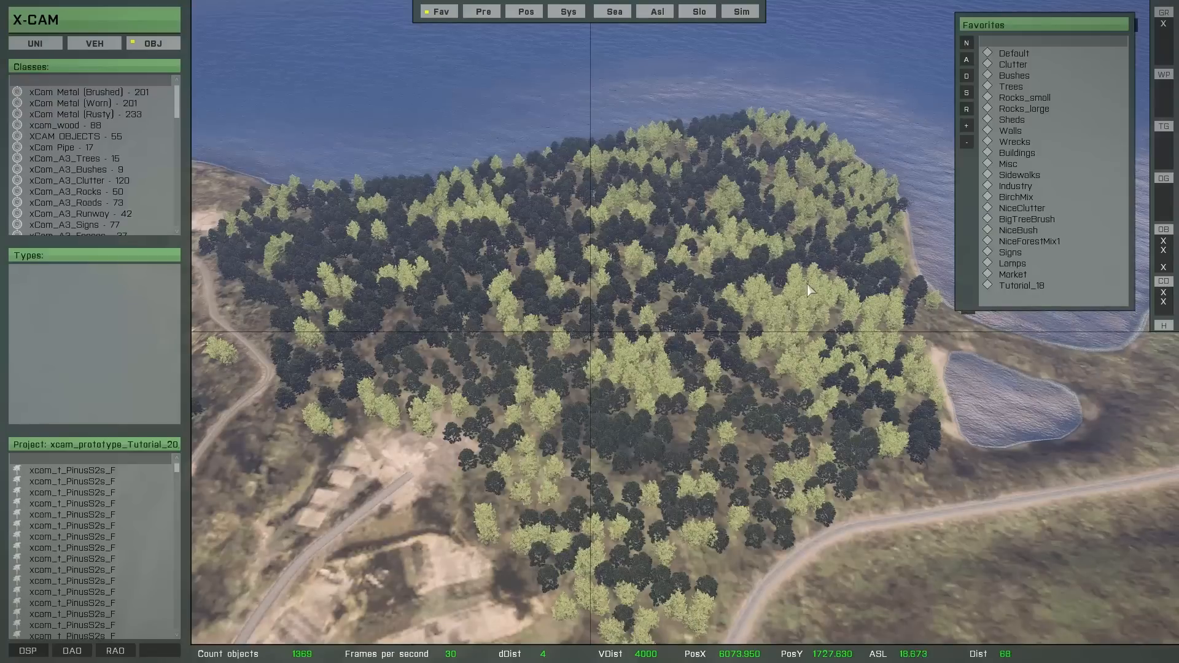
# - Open the Trees favorite and preview its xcam_t_FicusB2s_F, xcam_t_FraxinusAV2s_F and xcam_t_OleaE1s_F trees on open ground beside the road
pyautogui.doubleClick(1014, 86)
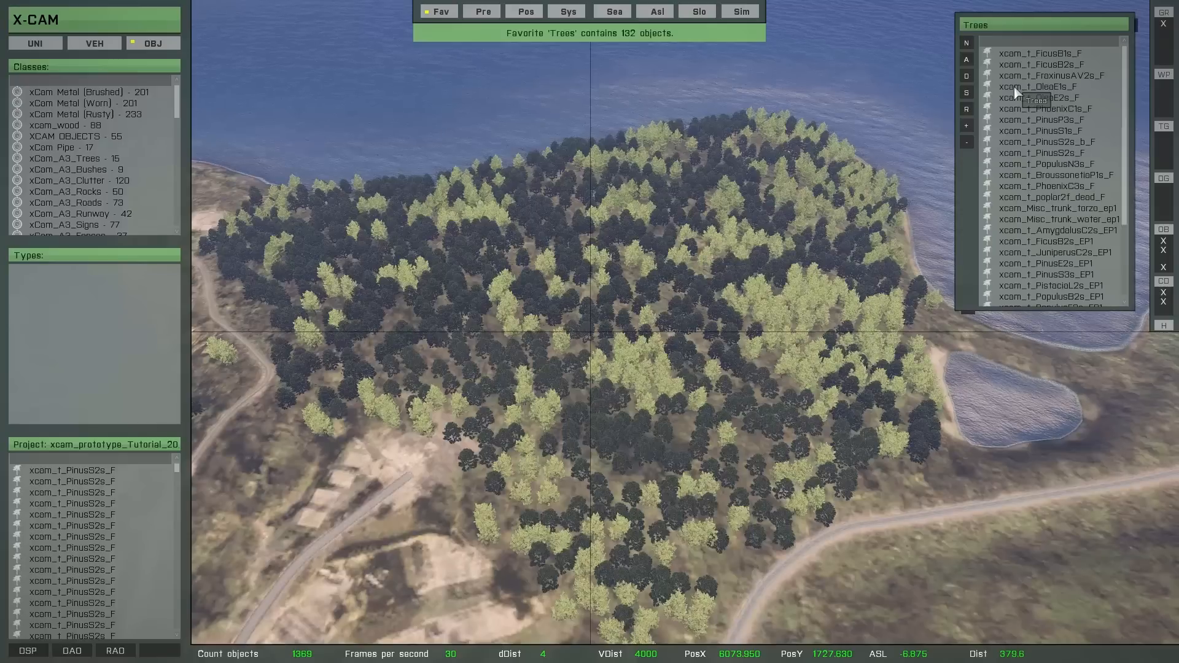
pyautogui.moveTo(632, 343); pyautogui.dragTo(743, 408)
pyautogui.scroll(5, 698, 406)
pyautogui.moveTo(679, 367); pyautogui.dragTo(873, 344, button='right')
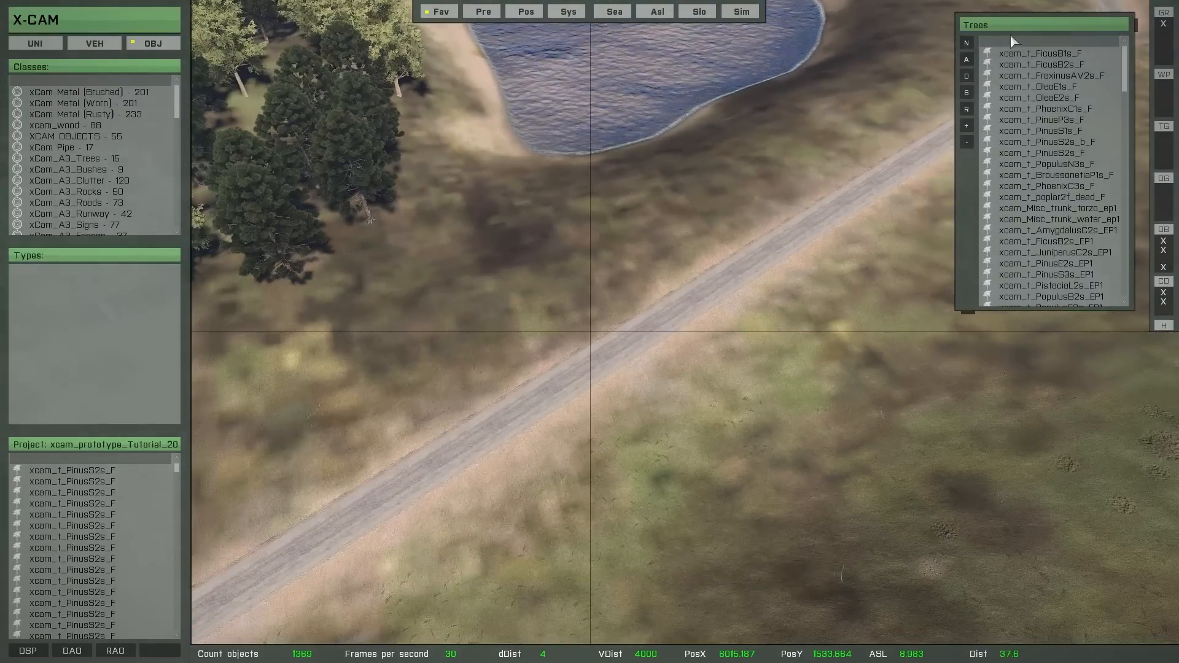
pyautogui.click(1021, 58)
pyautogui.click(1021, 63)
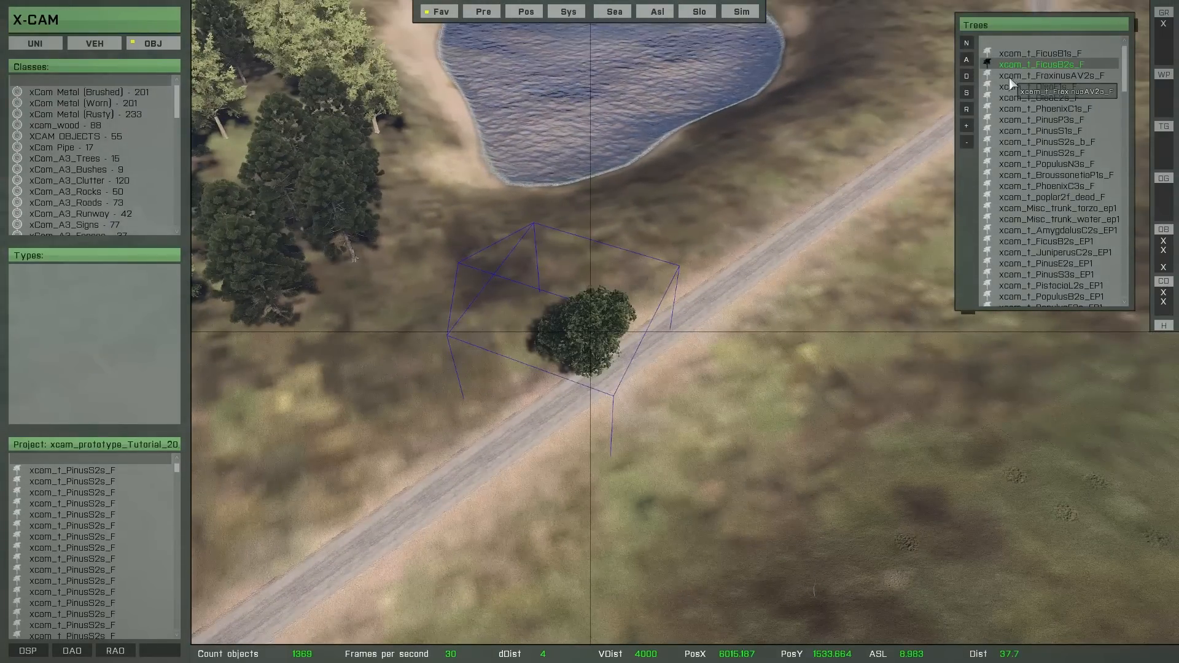
pyautogui.click(1010, 78)
pyautogui.click(1011, 89)
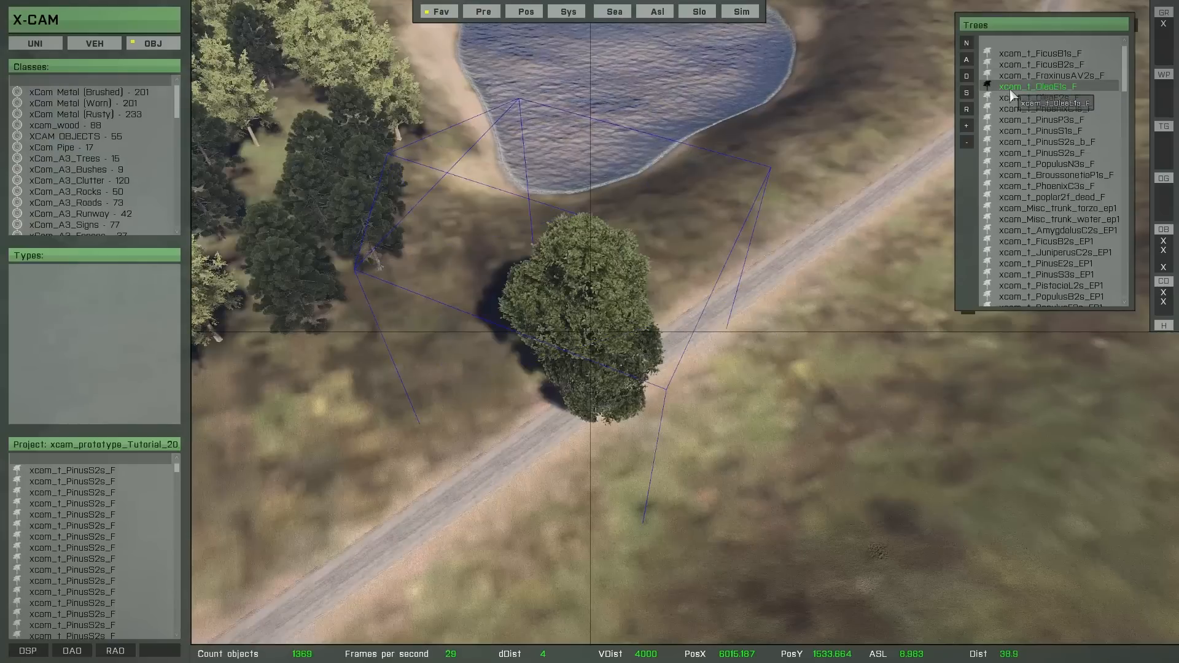
pyautogui.click(1008, 75)
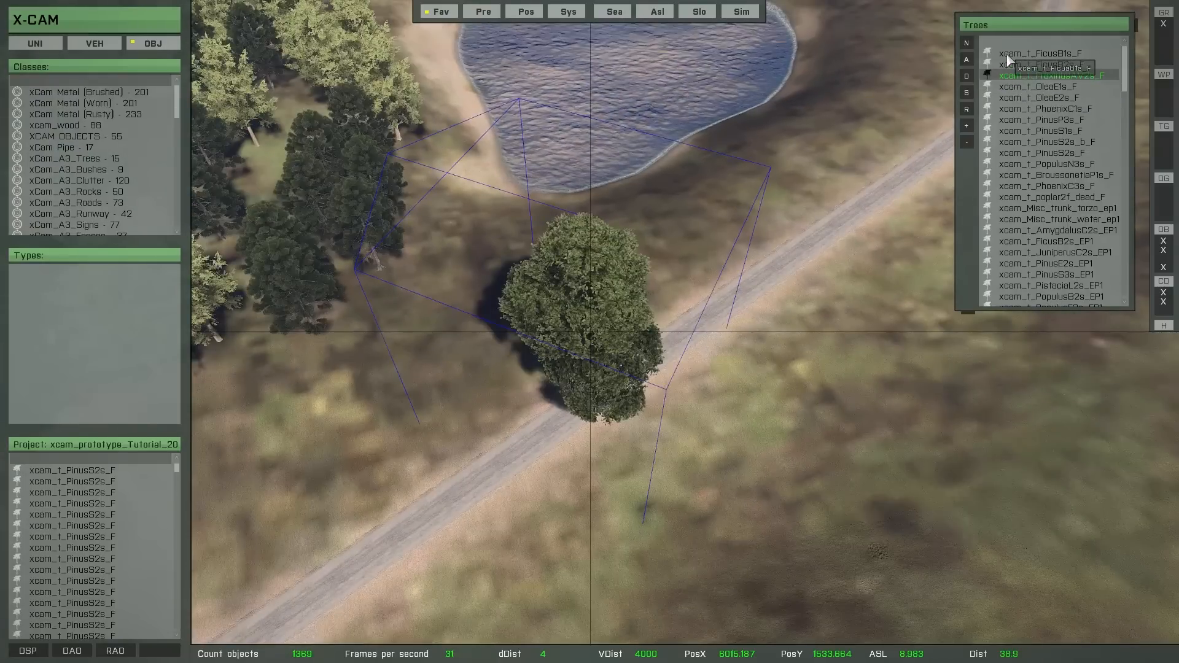
# - Add the tree types xcam_t_FicusB1s_F, xcam_t_FicusB2s_F and xcam_t_FraxinusAV2s_F to the dynamic brush
pyautogui.click(1007, 54)
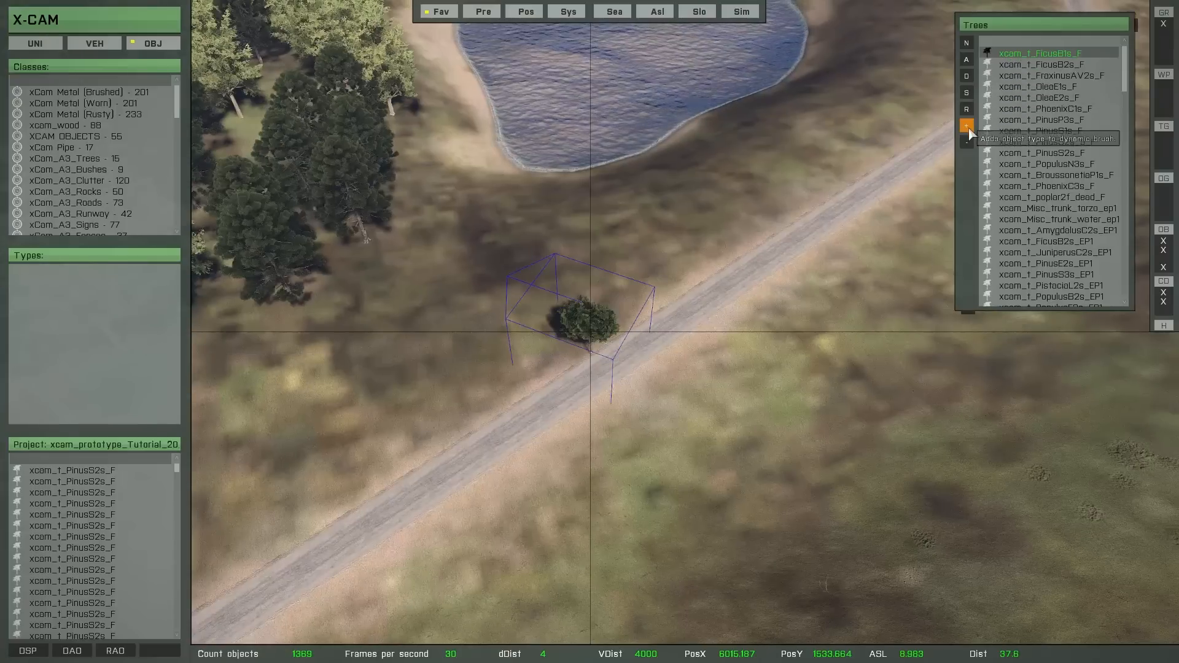
pyautogui.click(966, 126)
pyautogui.click(1010, 66)
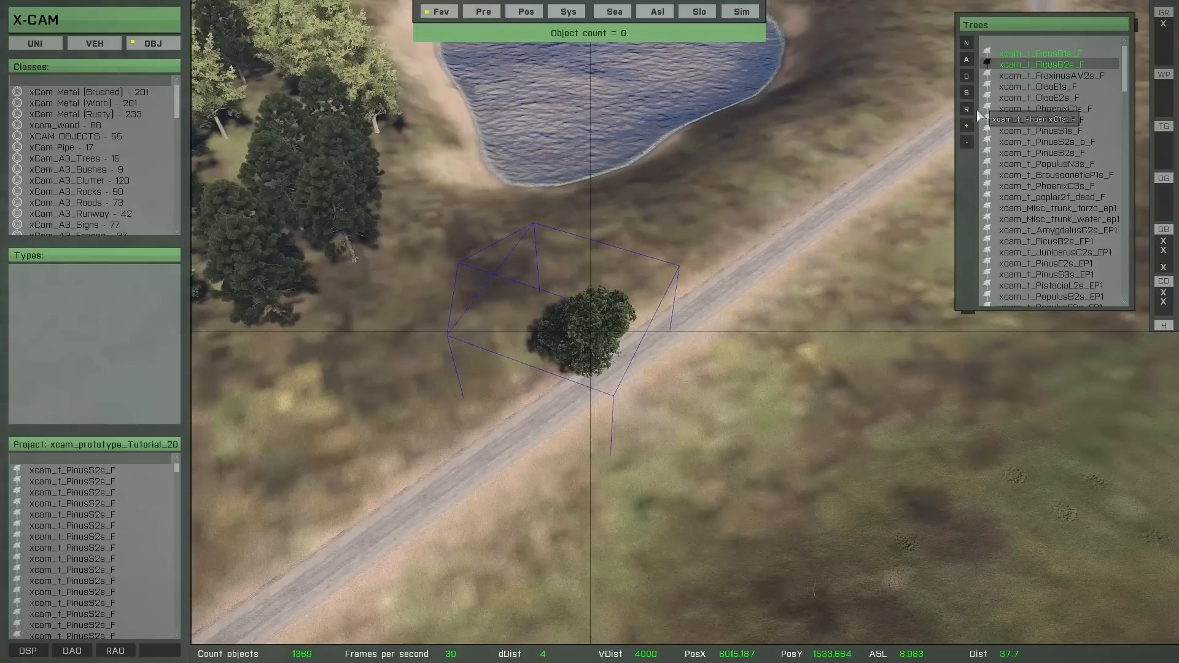
pyautogui.click(966, 125)
pyautogui.click(1014, 76)
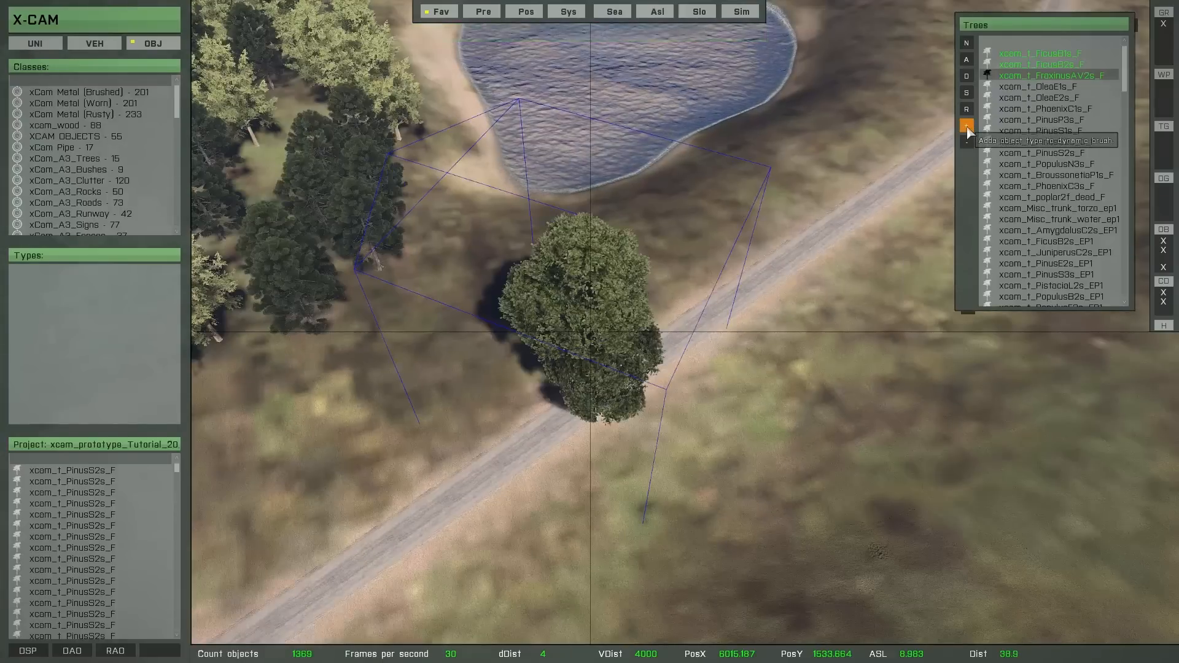
pyautogui.click(966, 128)
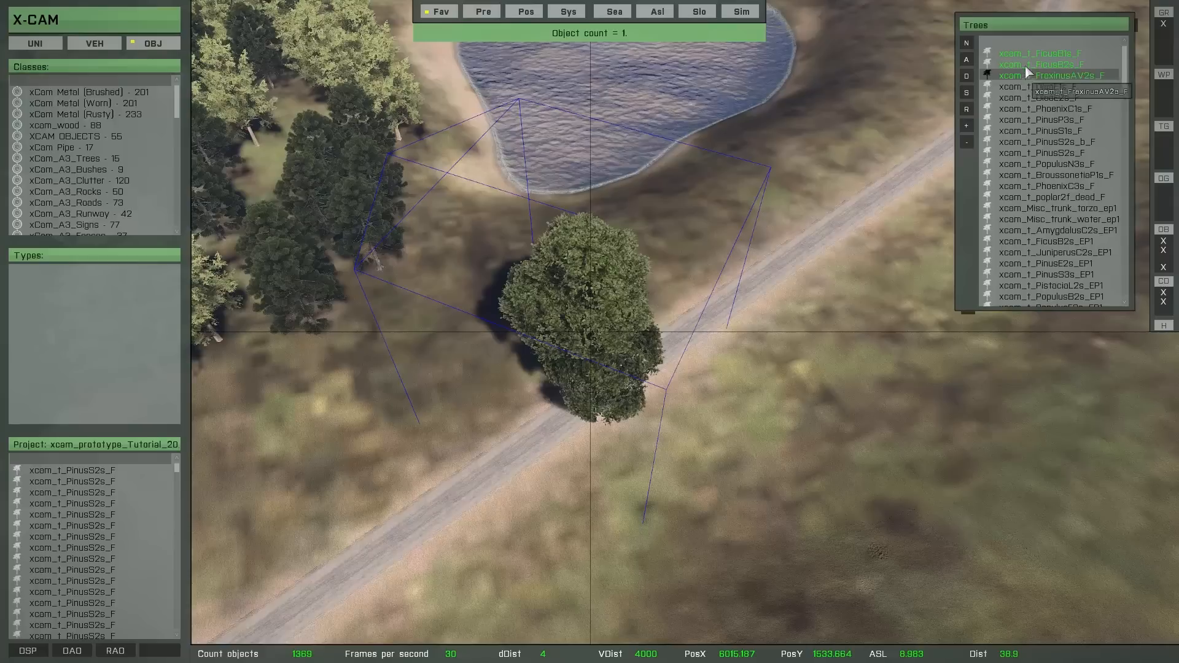
# - Preview xcam_t_PinusP3s_F, then replace all objects in the project with the tree types in the dynamic brush
pyautogui.click(1013, 120)
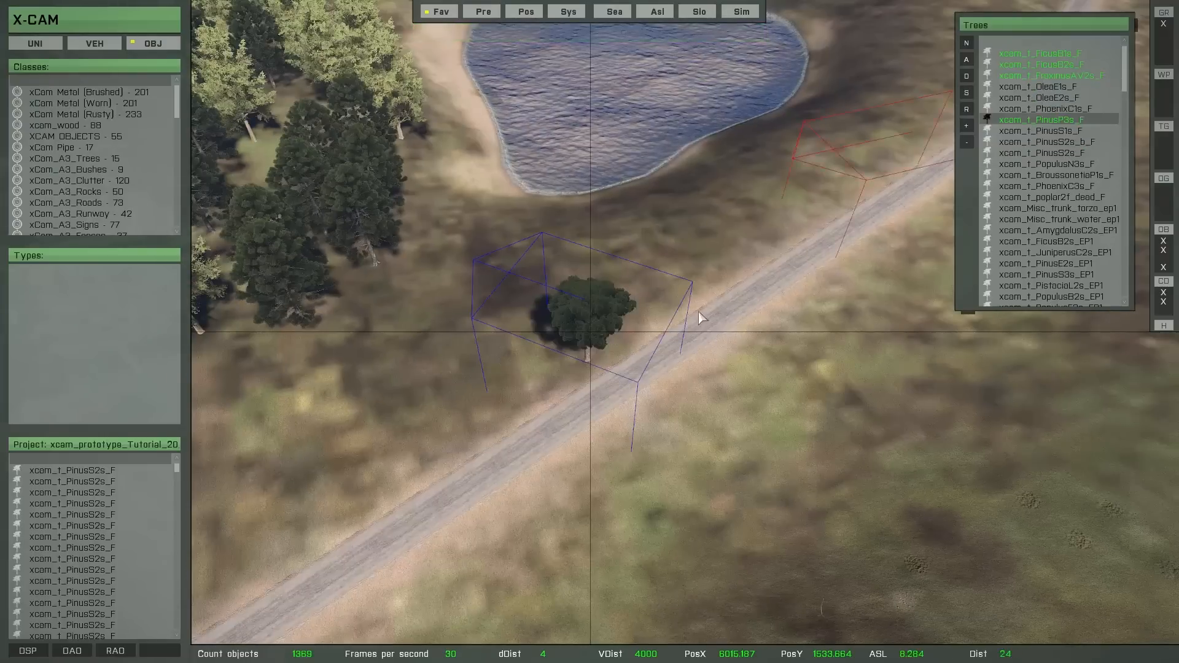
pyautogui.scroll(-4, 633, 326)
pyautogui.moveTo(632, 315); pyautogui.dragTo(577, 305, button='right')
pyautogui.press('w')
pyautogui.press('a')
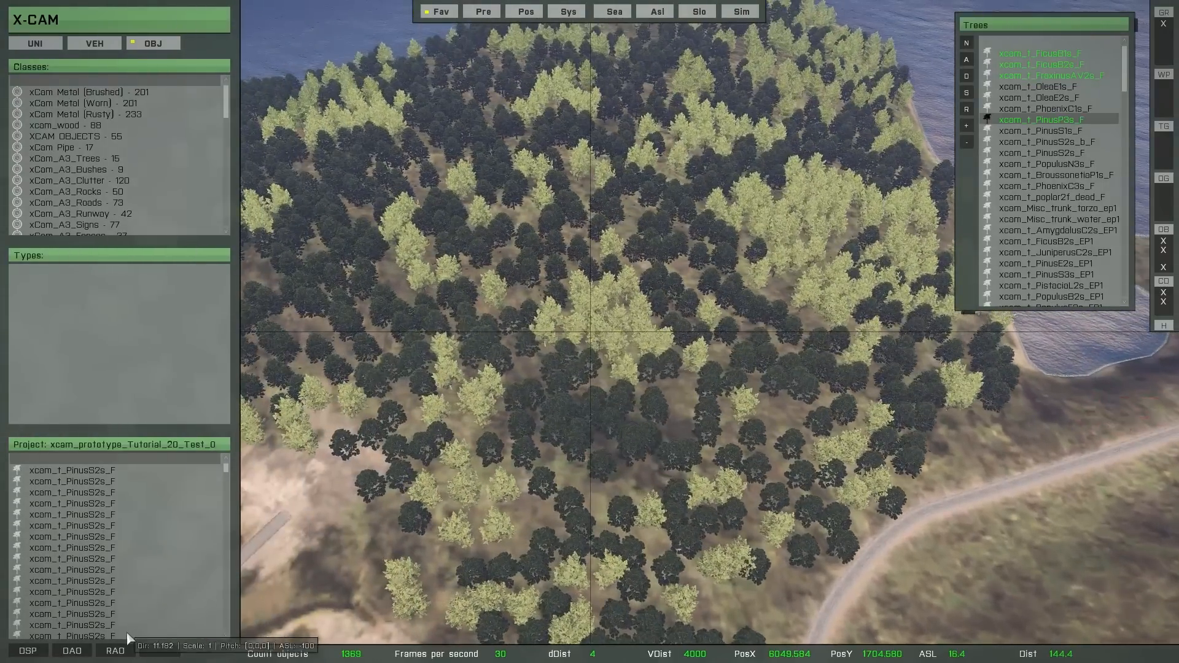
pyautogui.click(124, 650)
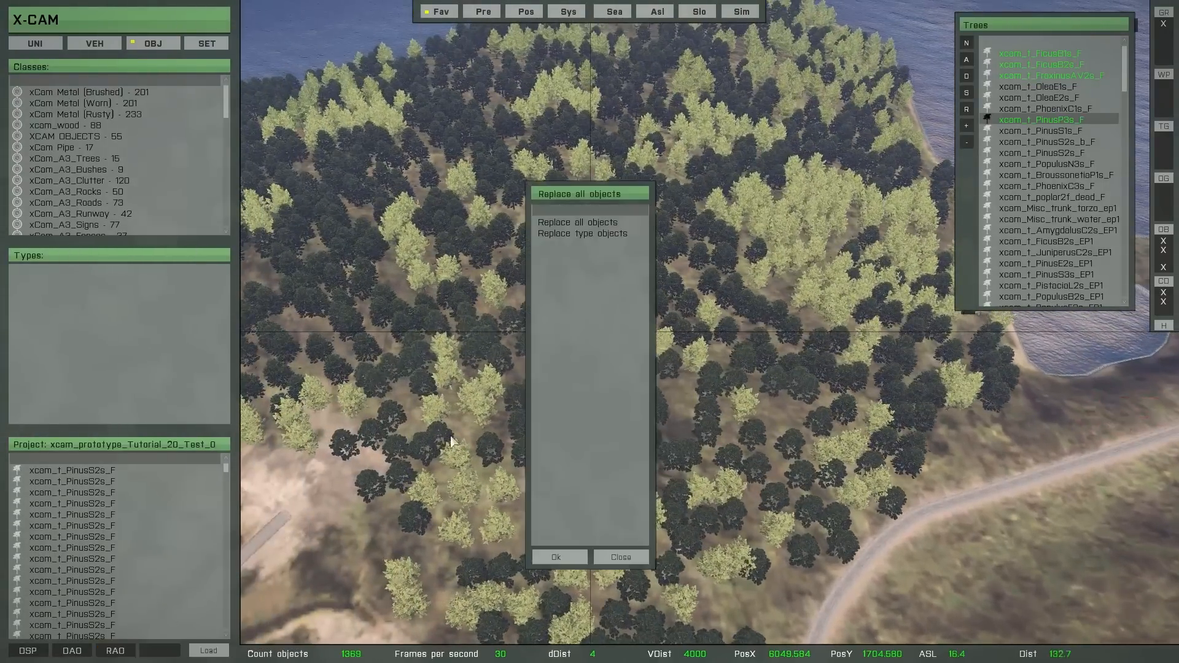
pyautogui.click(567, 225)
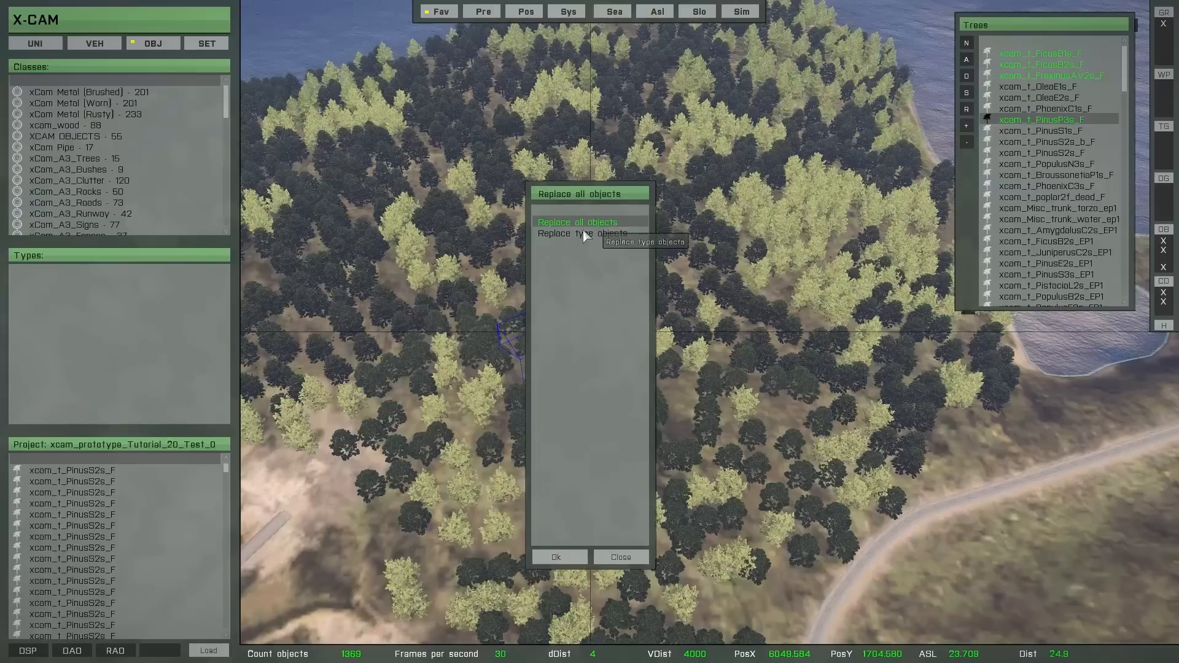
pyautogui.click(560, 557)
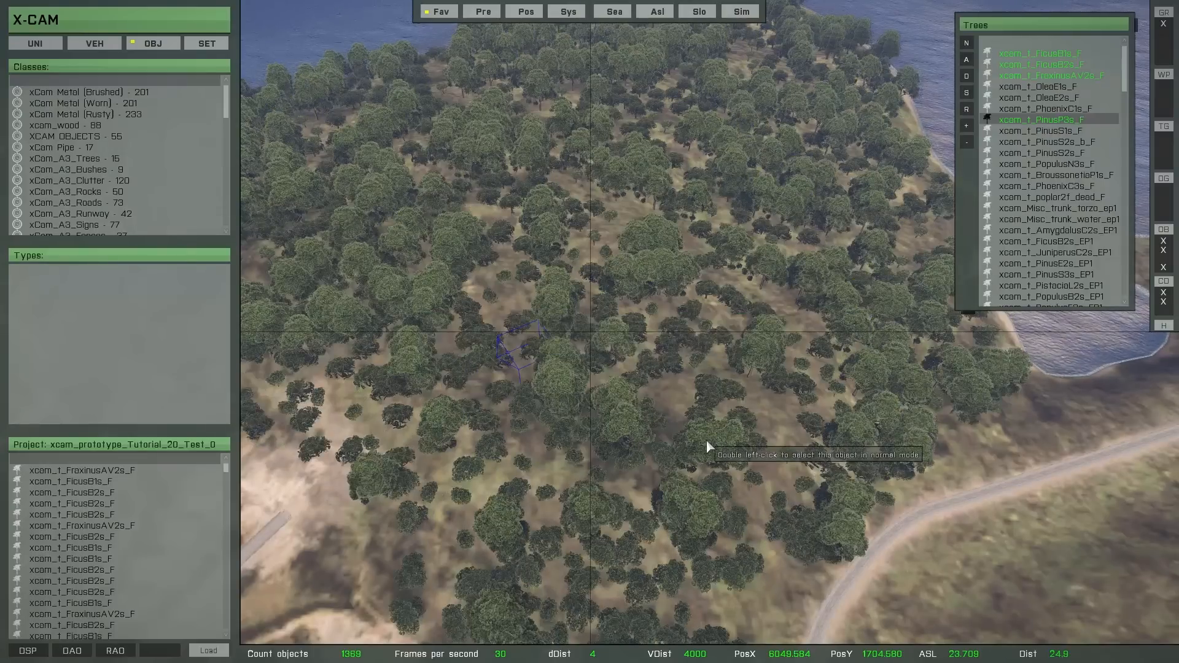
# - Examine the replaced forest from close up, among the trees and from above
pyautogui.scroll(3, 659, 432)
pyautogui.press('w')
pyautogui.moveTo(652, 416); pyautogui.dragTo(611, 337, button='right')
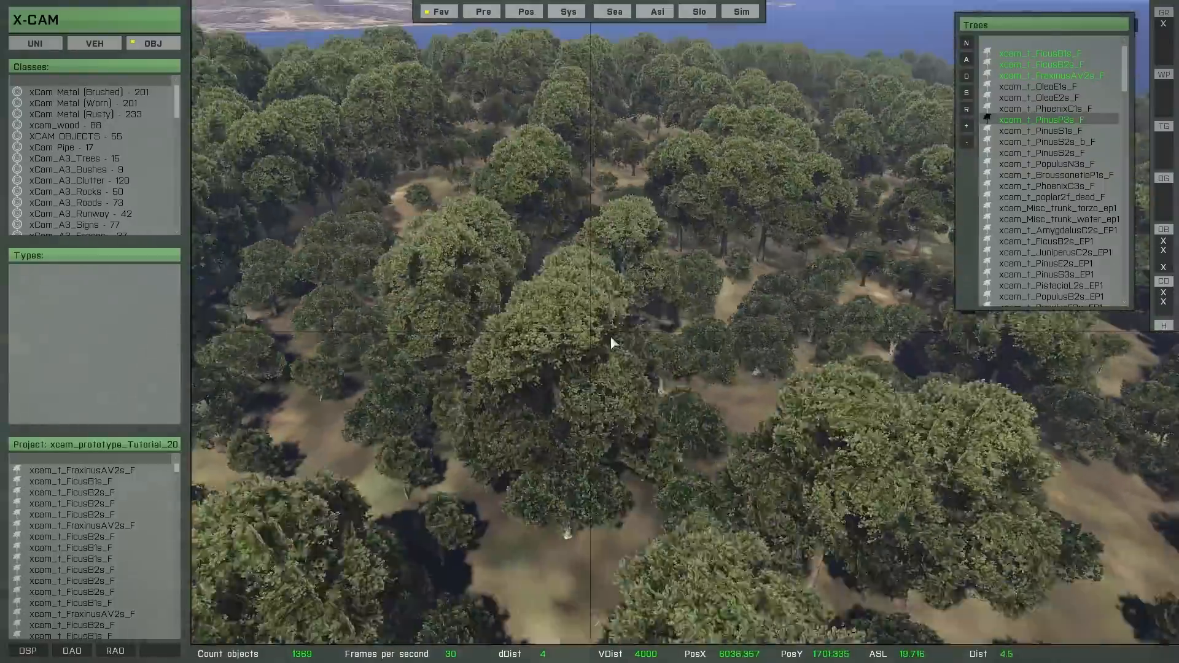
pyautogui.press('w')
pyautogui.press('w')
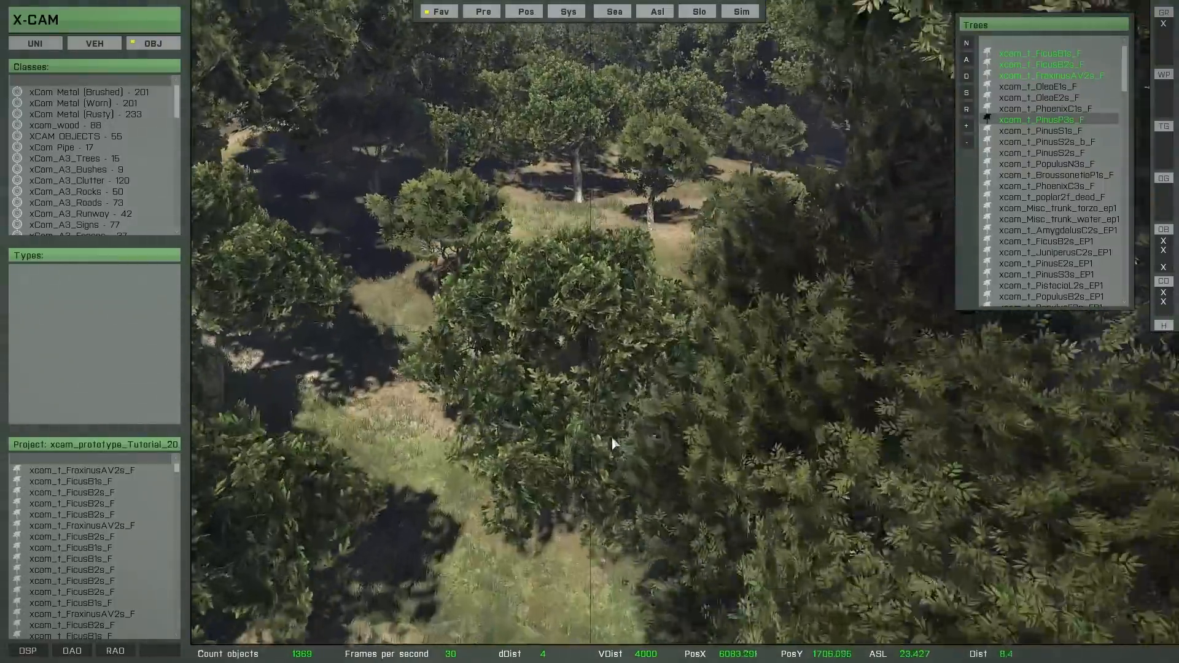
pyautogui.press('w')
pyautogui.moveTo(605, 438); pyautogui.dragTo(729, 405, button='right')
pyautogui.press('w')
pyautogui.press('s')
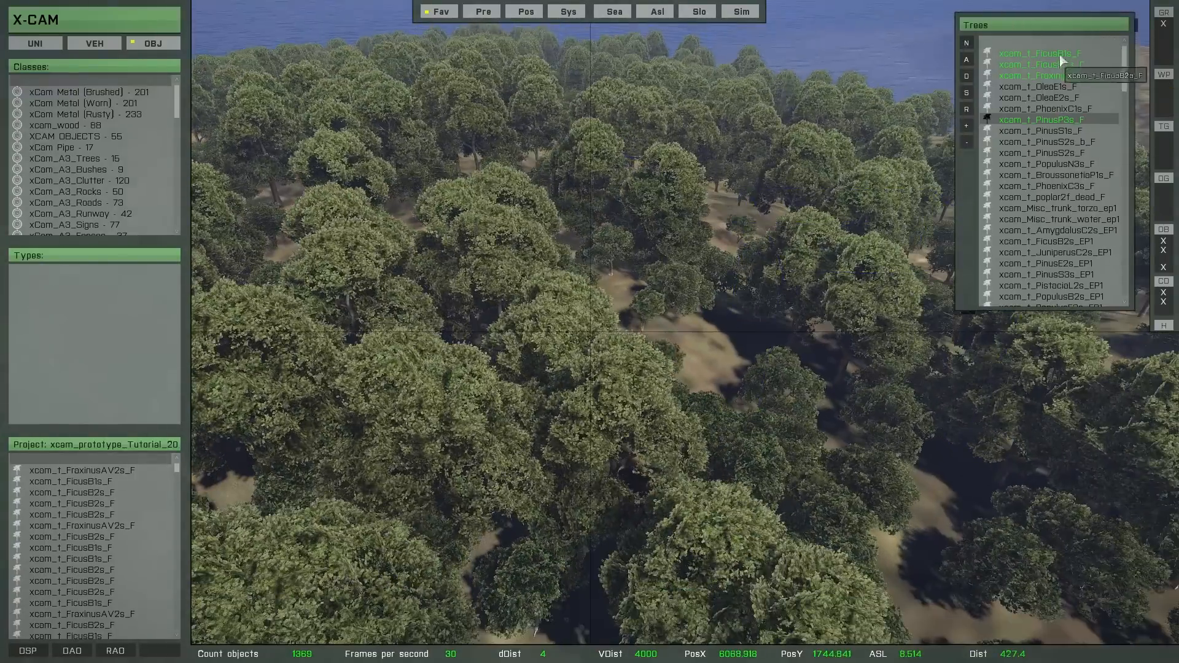
pyautogui.click(1034, 54)
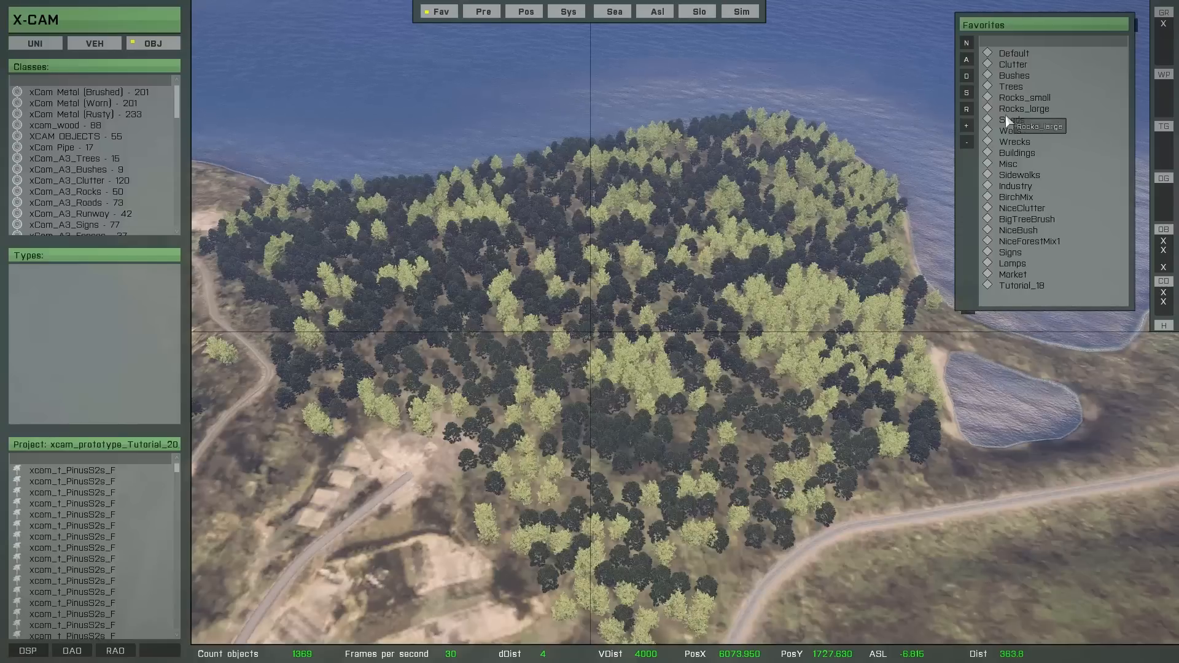
# - Open the Trees favorite and preview the xcam_t_FicusB1s_F tree on open ground beside the road
pyautogui.doubleClick(1019, 88)
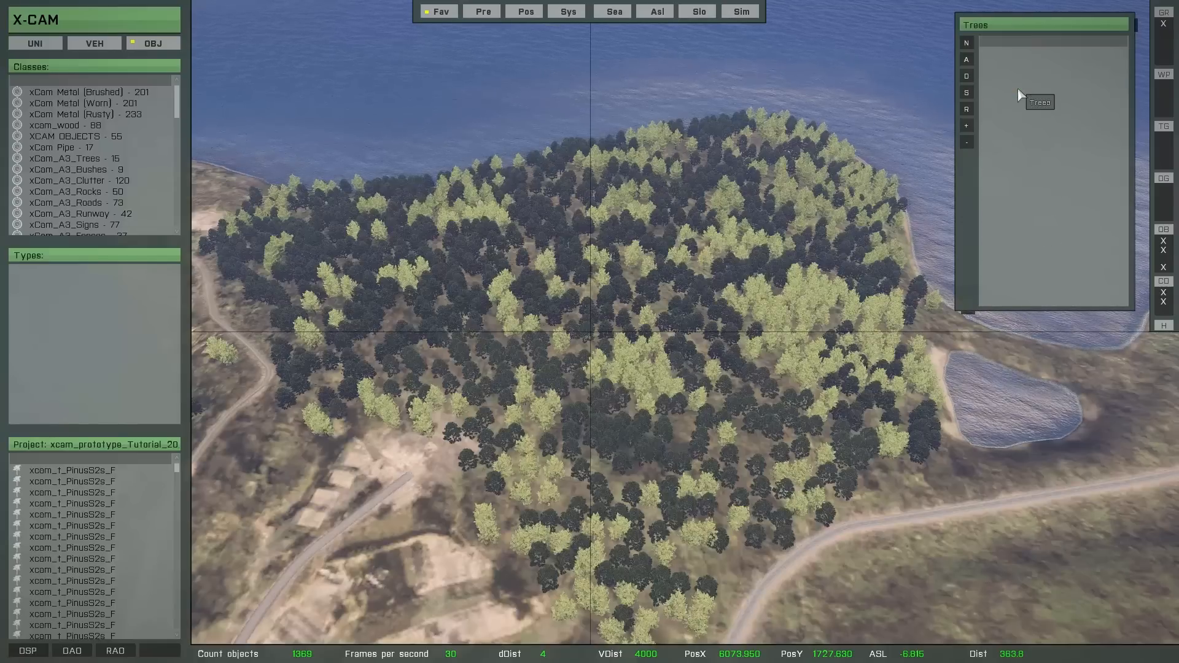
pyautogui.click(1017, 56)
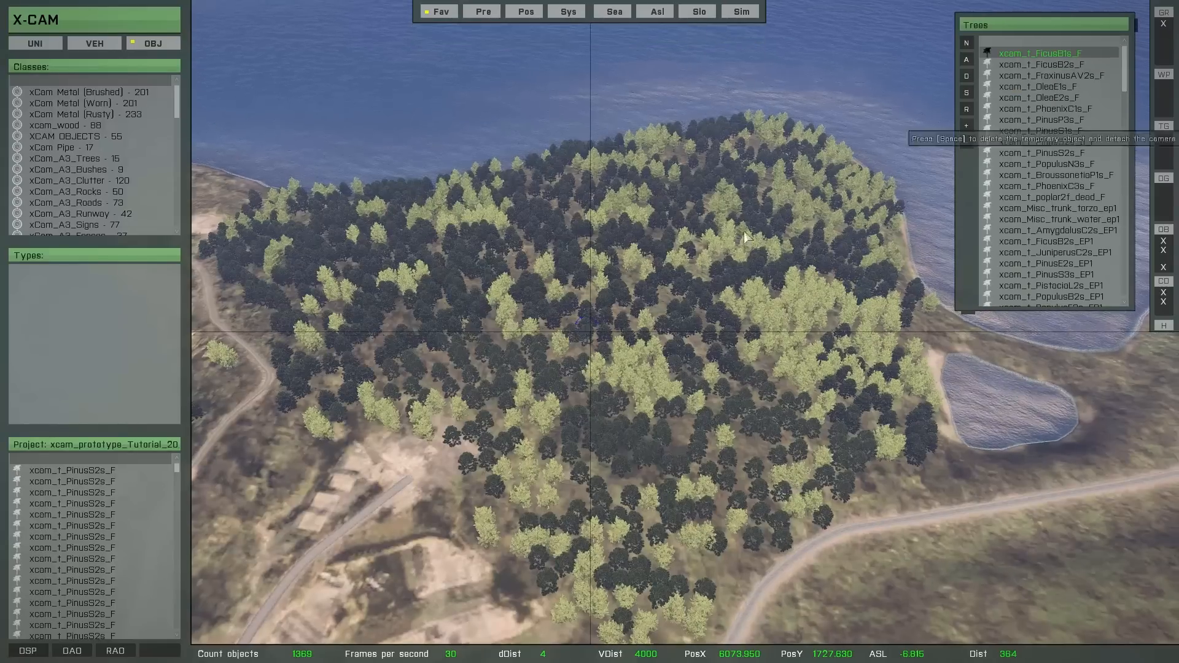
pyautogui.press('a')
pyautogui.press('s')
pyautogui.scroll(8, 568, 340)
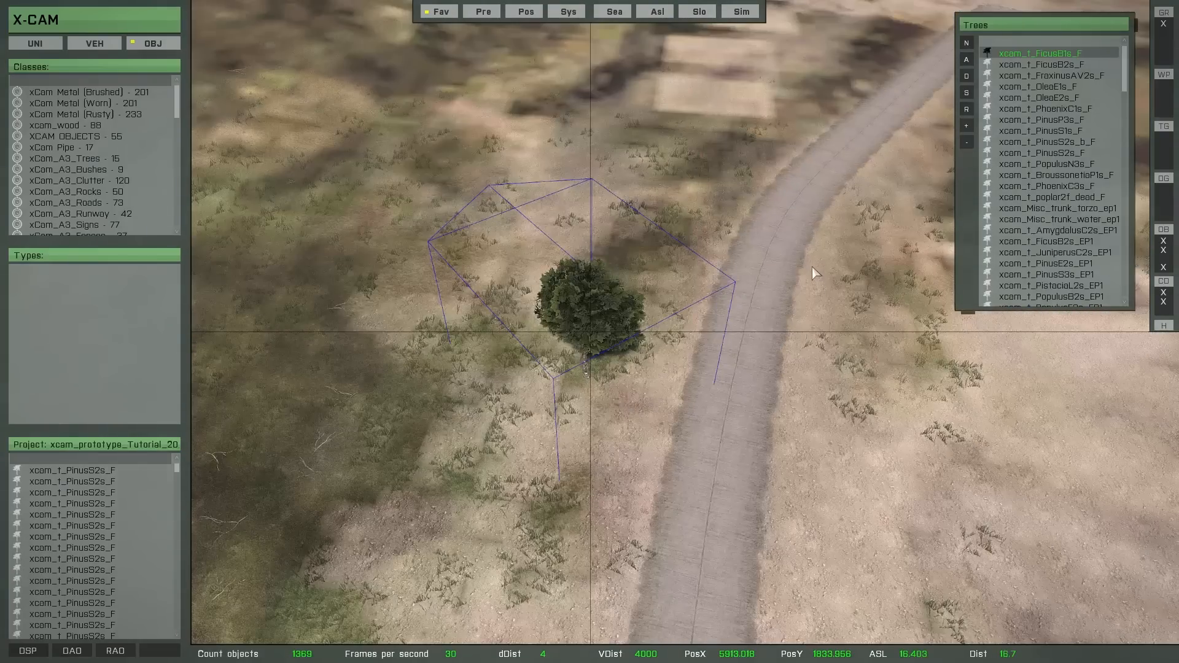
# - Add xcam_t_FraxinusAV2s_F to the dynamic brush and remove the temporary preview tree
pyautogui.press('Down')
pyautogui.press('Down')
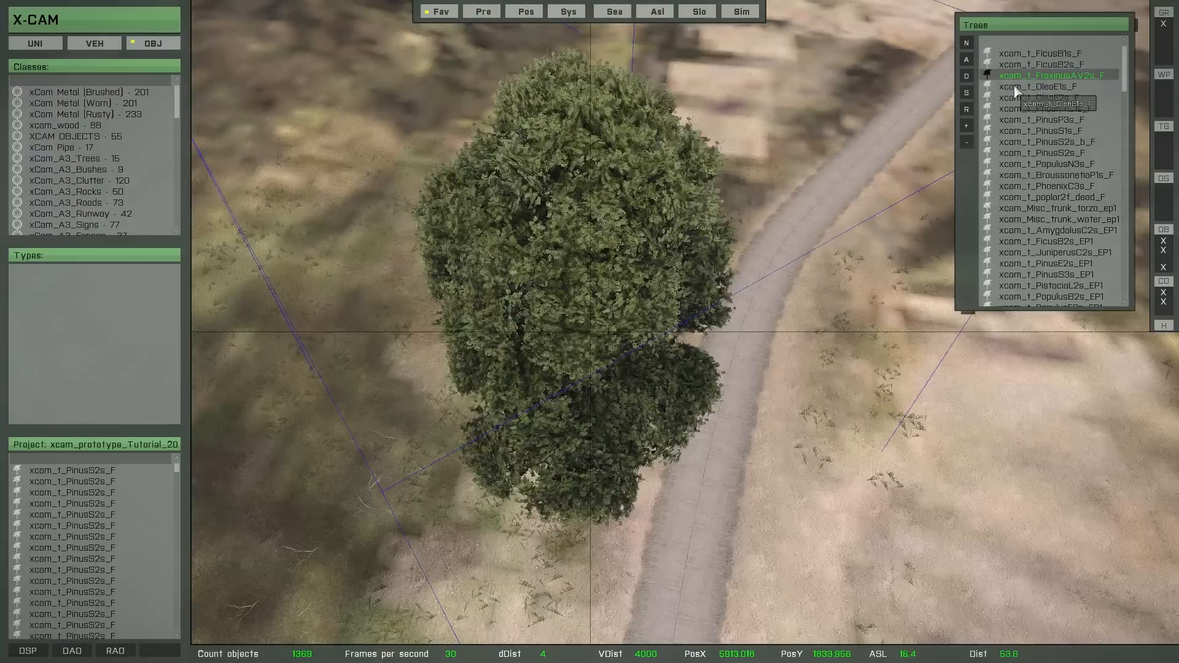
pyautogui.click(966, 126)
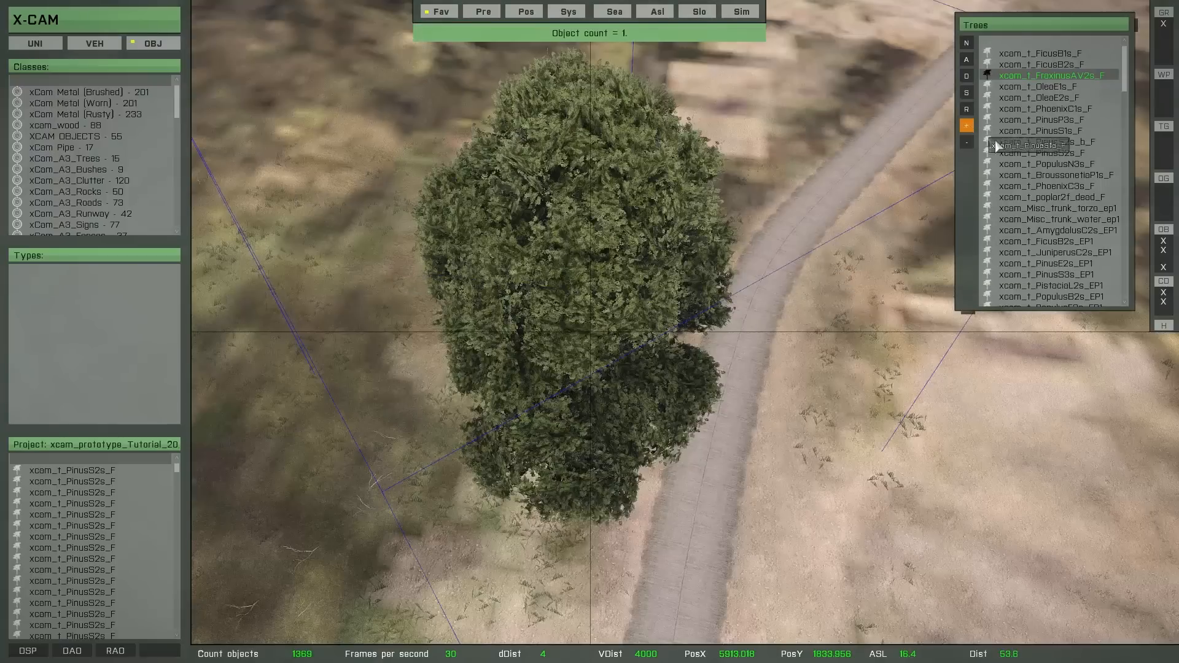
pyautogui.press('space')
pyautogui.scroll(-5, 755, 225)
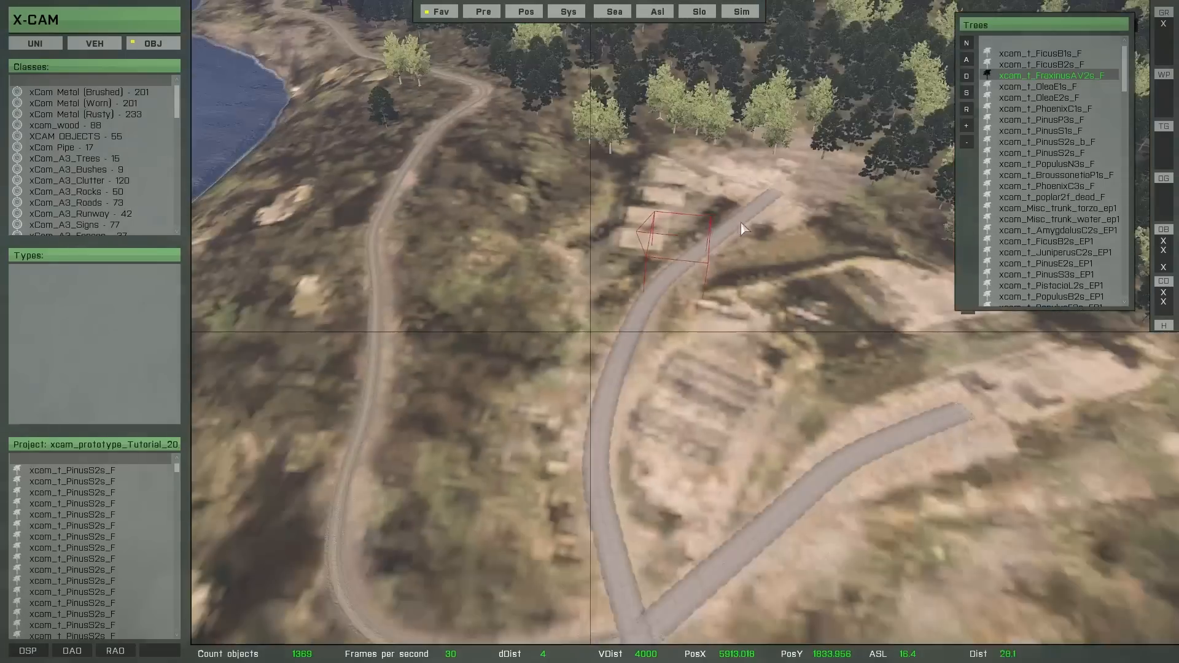
# - Select one xcam_t_PopulusF2s_EP1 tree in the forest and replace all objects of that type with xcam_t_FraxinusAV2s_F
pyautogui.moveTo(727, 226); pyautogui.dragTo(121, 512)
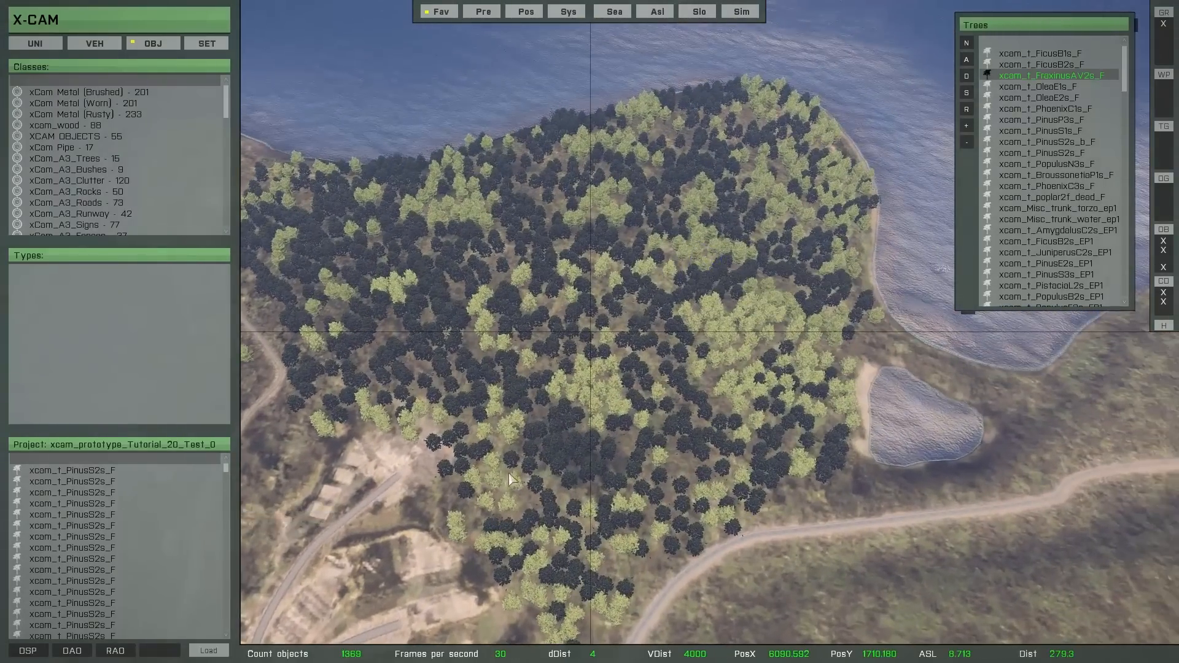
pyautogui.scroll(5, 544, 438)
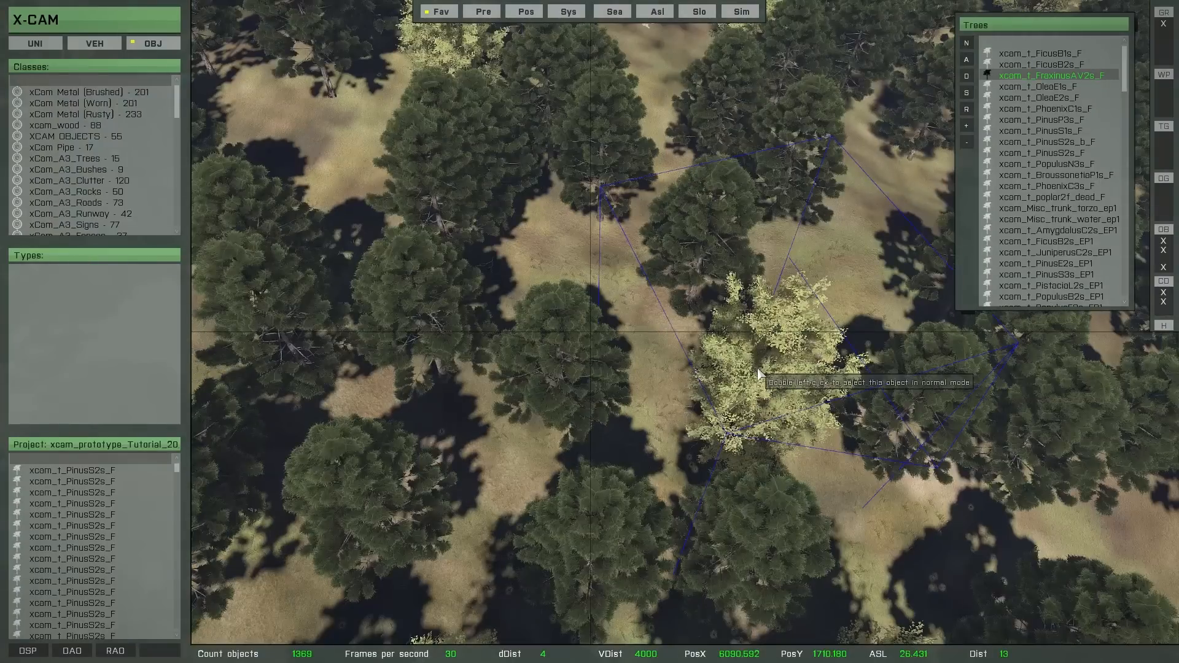
pyautogui.doubleClick(759, 372)
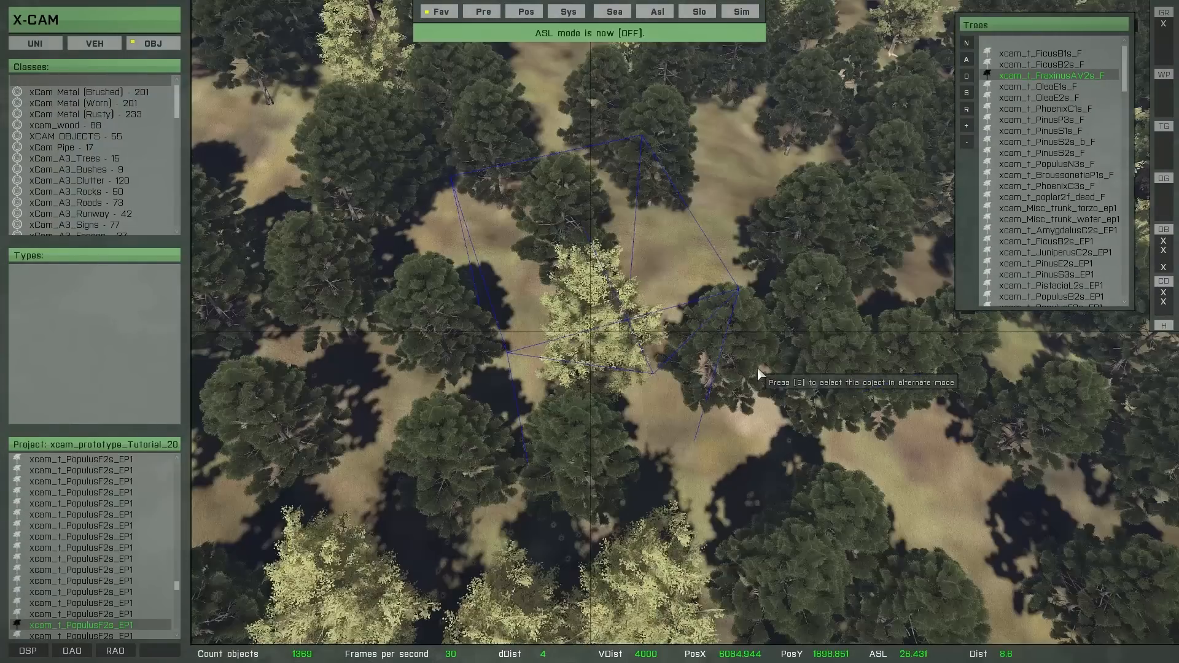
pyautogui.scroll(-5, 685, 481)
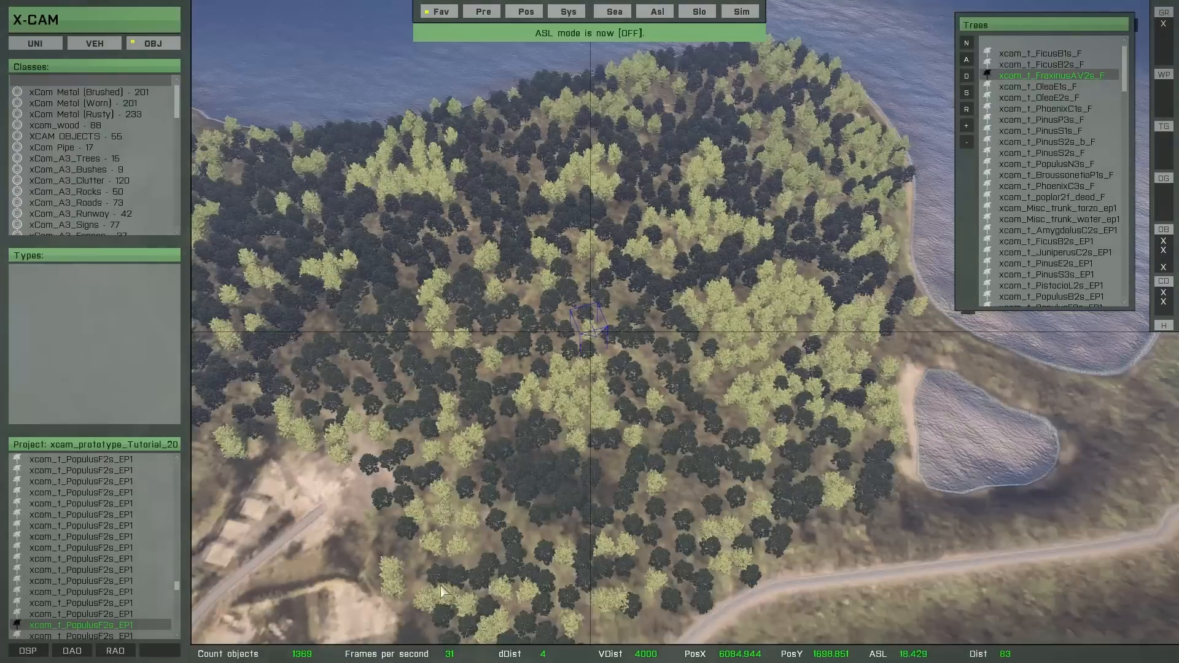
pyautogui.click(116, 651)
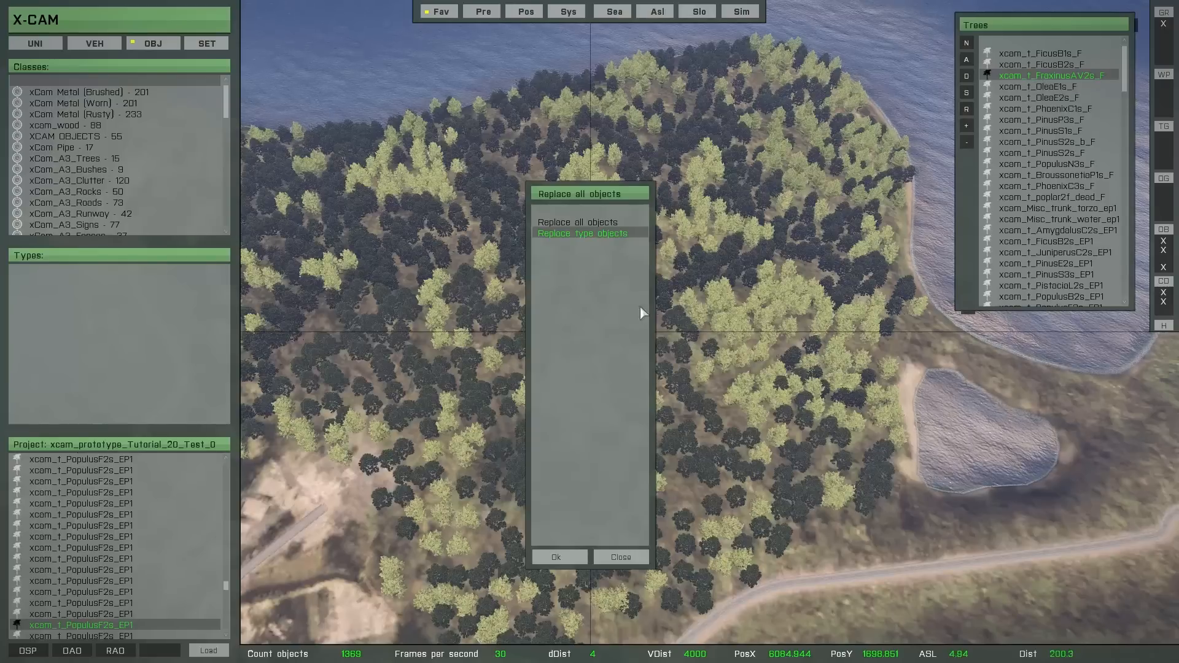
pyautogui.click(557, 557)
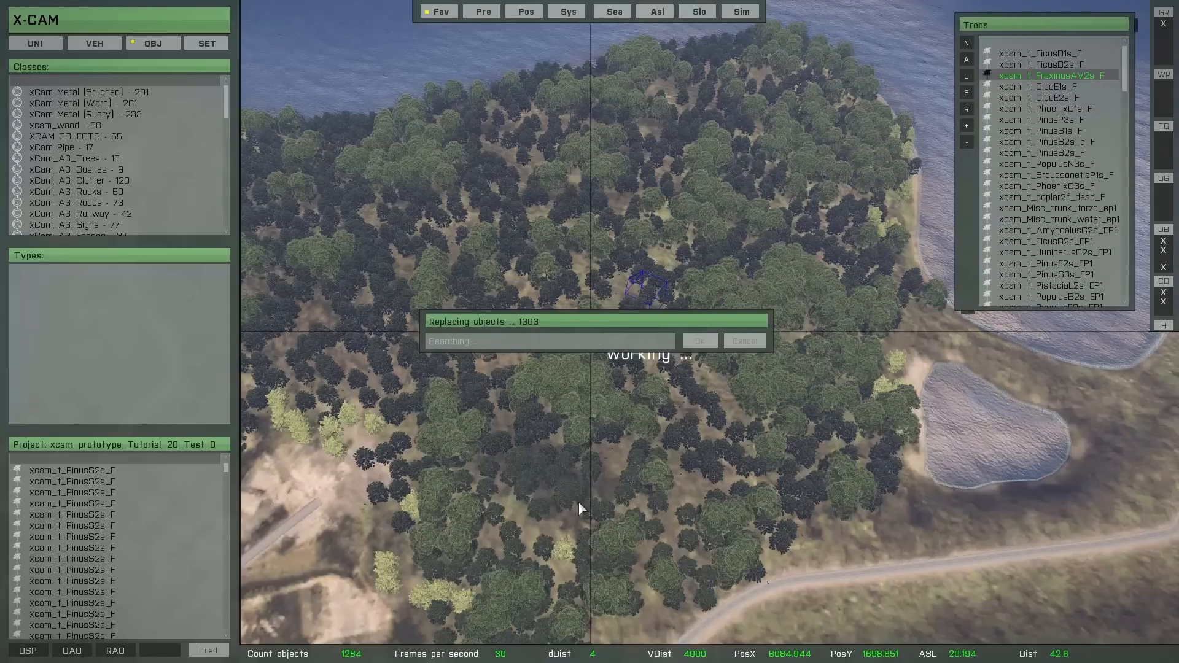
# - Fly over the forest and examine the replaced trees among the remaining pines from close up
pyautogui.press('a')
pyautogui.moveTo(570, 492); pyautogui.dragTo(606, 460, button='right')
pyautogui.press('w')
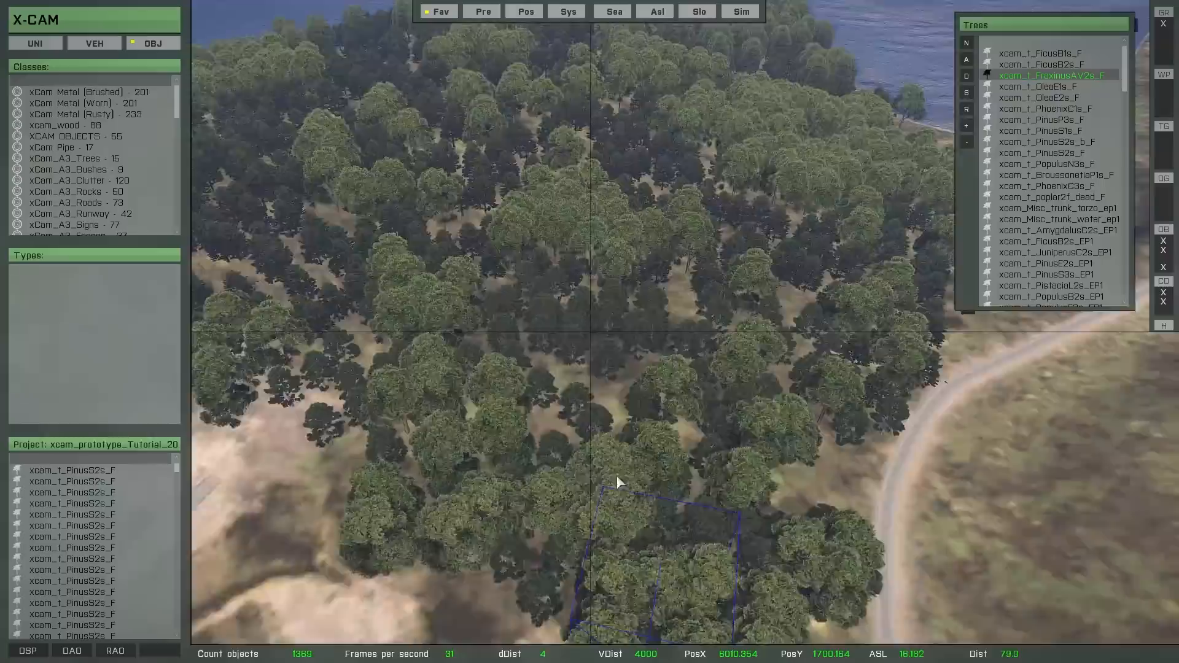
pyautogui.press('a')
pyautogui.press('a')
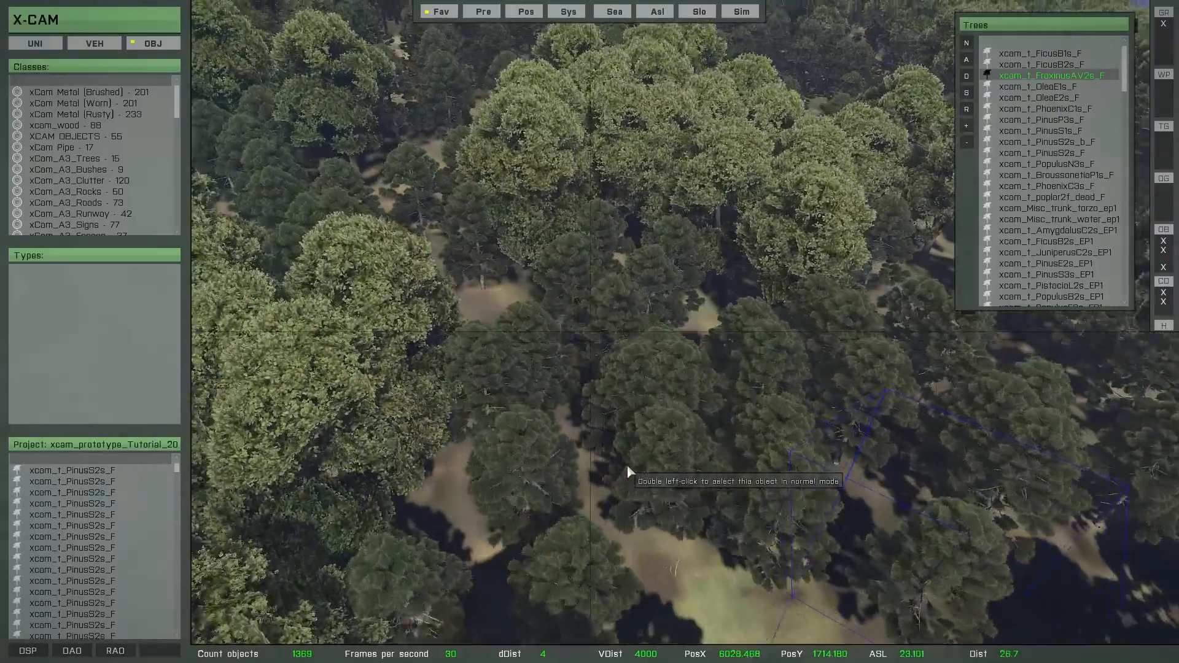
pyautogui.press('a')
pyautogui.press('w')
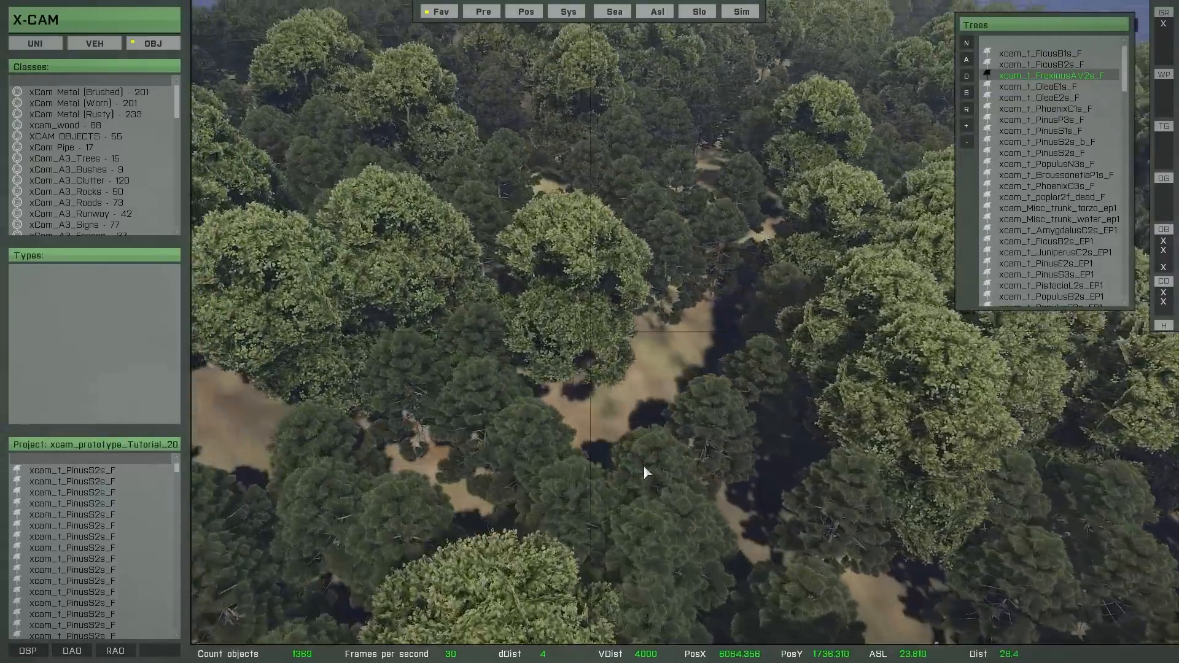
pyautogui.press('a')
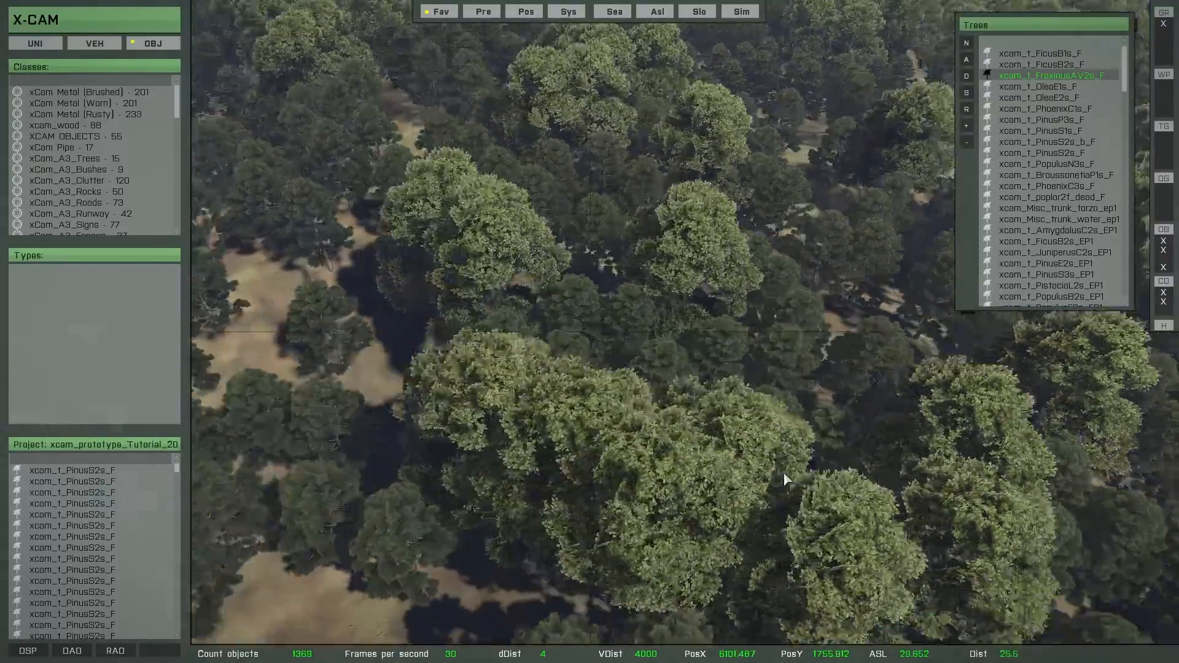
pyautogui.press('w')
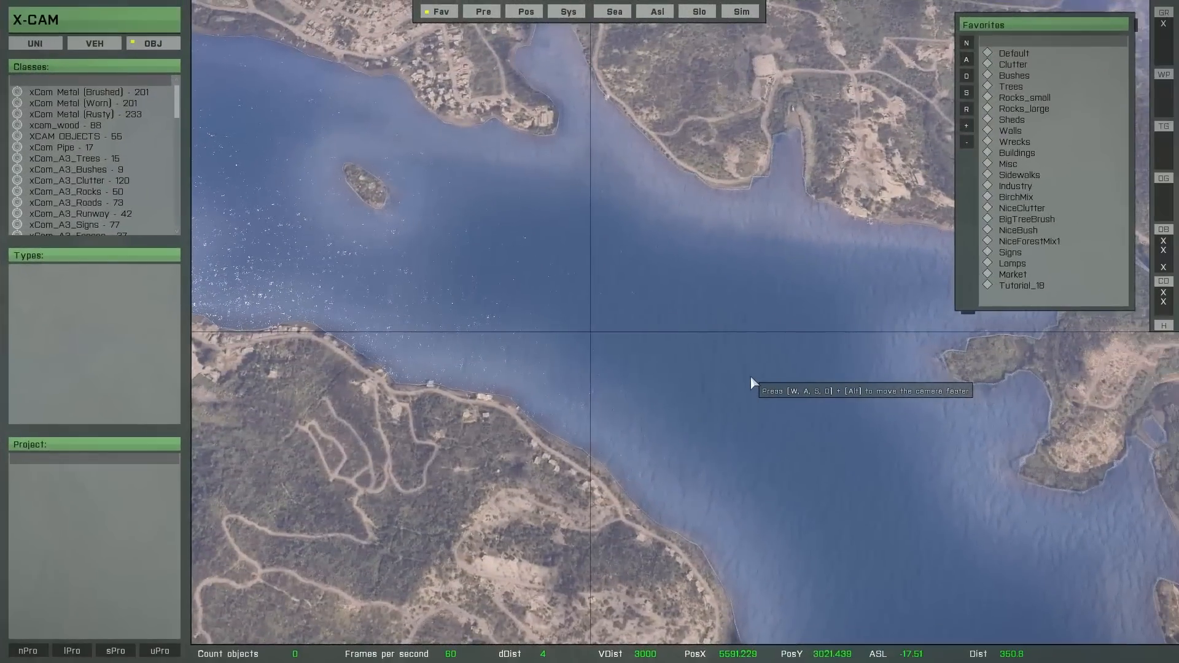
pyautogui.moveTo(189, 613)
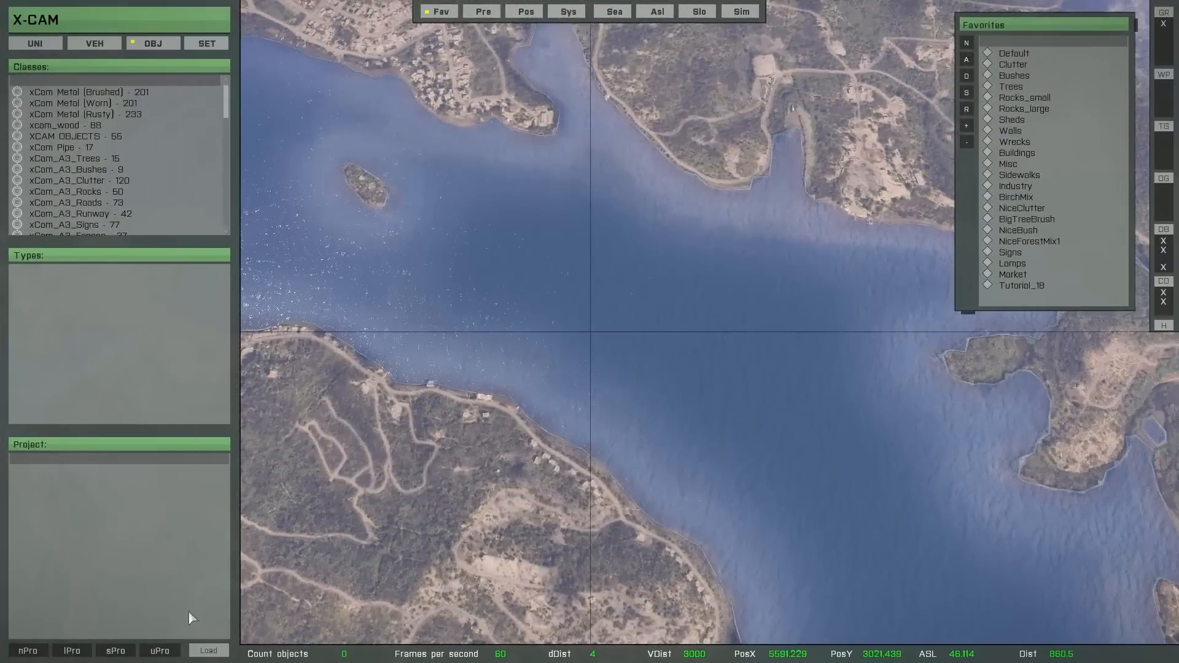
pyautogui.click(205, 651)
pyautogui.click(332, 115)
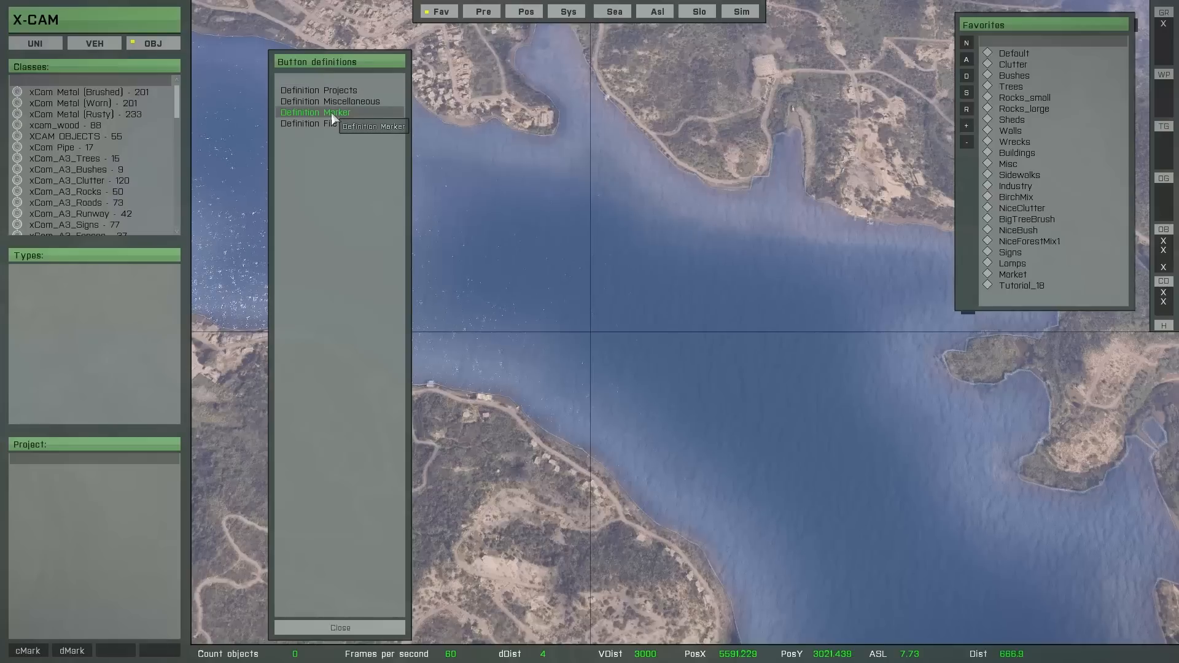
pyautogui.click(319, 91)
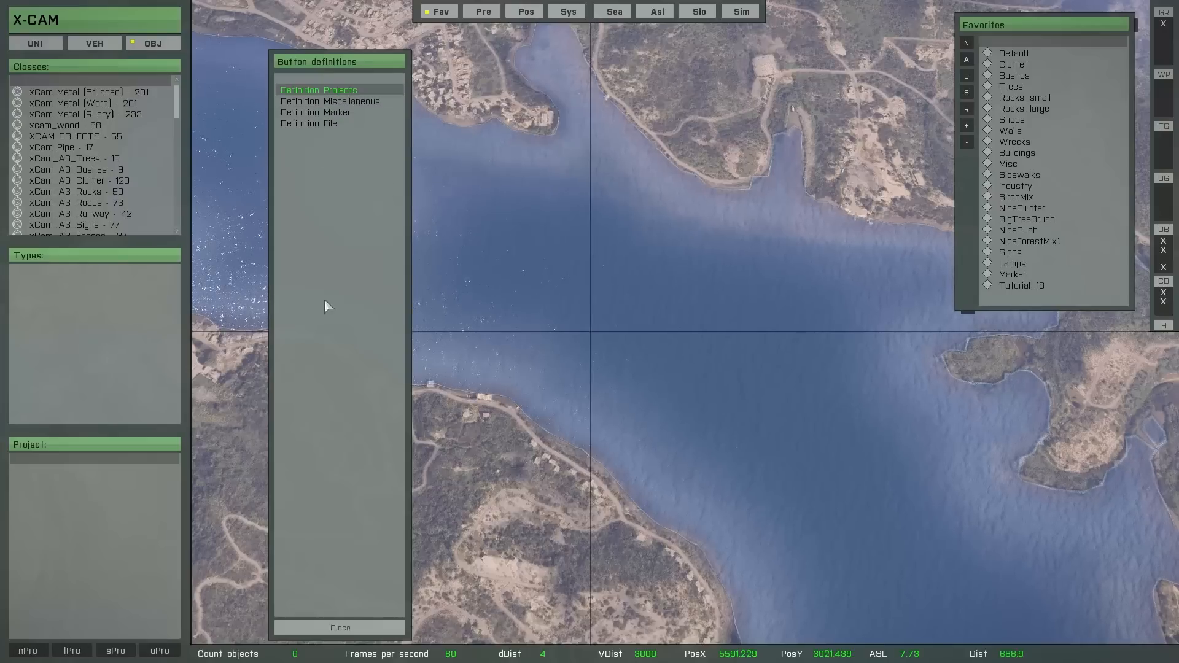
pyautogui.click(308, 627)
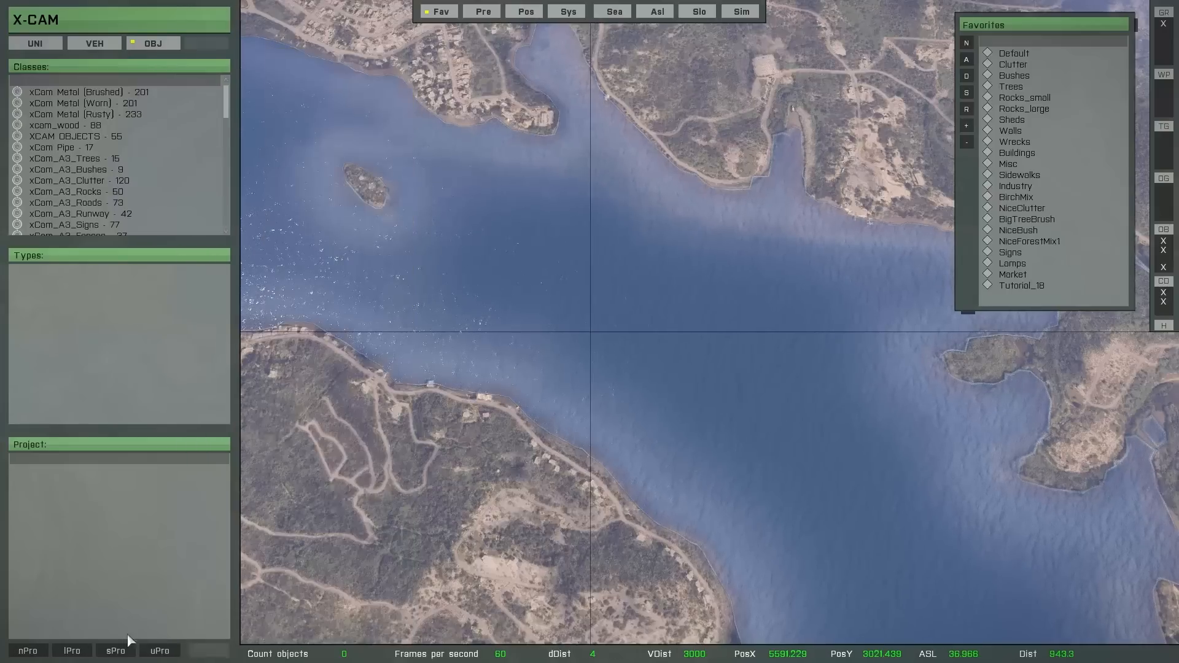
# - Load the project xcam_prototype_Tutorial_20_0 with its walled base and surrounding vegetation
pyautogui.click(72, 651)
pyautogui.click(378, 269)
pyautogui.click(367, 592)
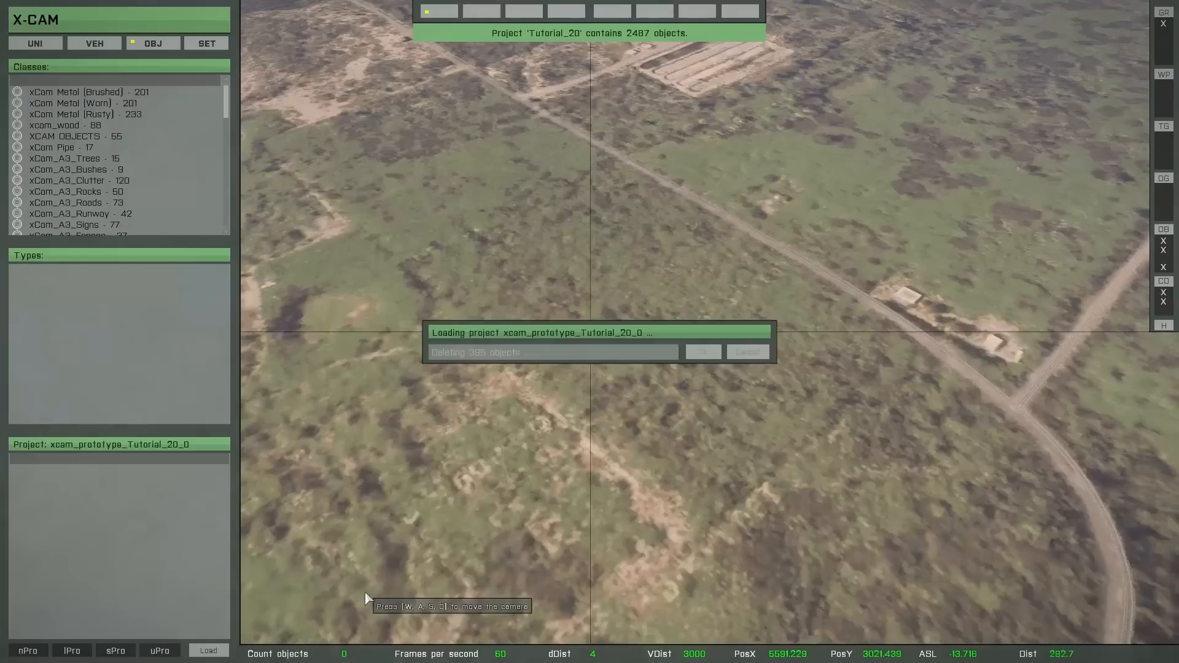
pyautogui.moveTo(586, 338); pyautogui.dragTo(923, 85)
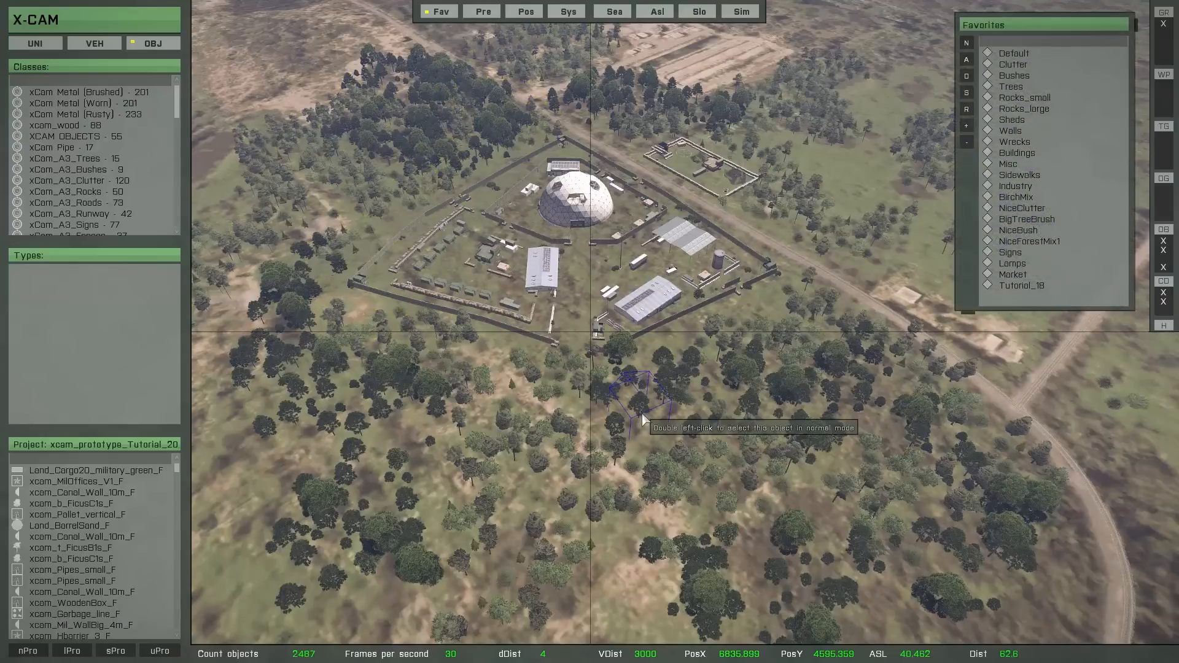
# - Switch the button definitions to Definition Marker and close the definitions list
pyautogui.moveTo(135, 575)
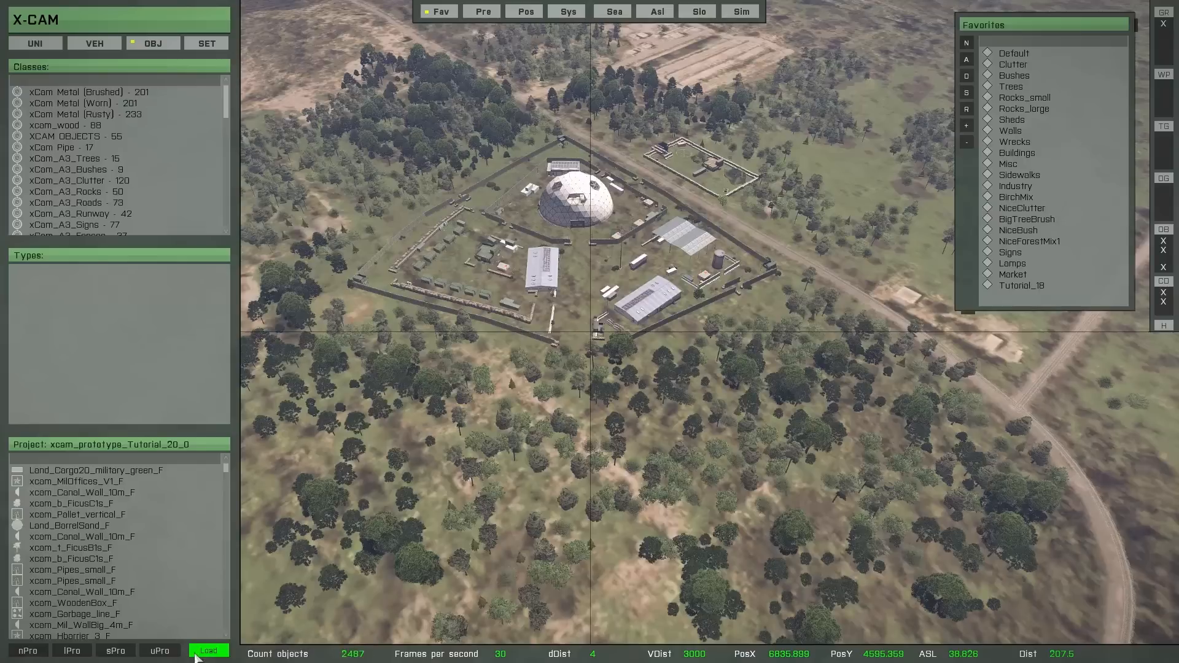
pyautogui.click(207, 650)
pyautogui.click(319, 113)
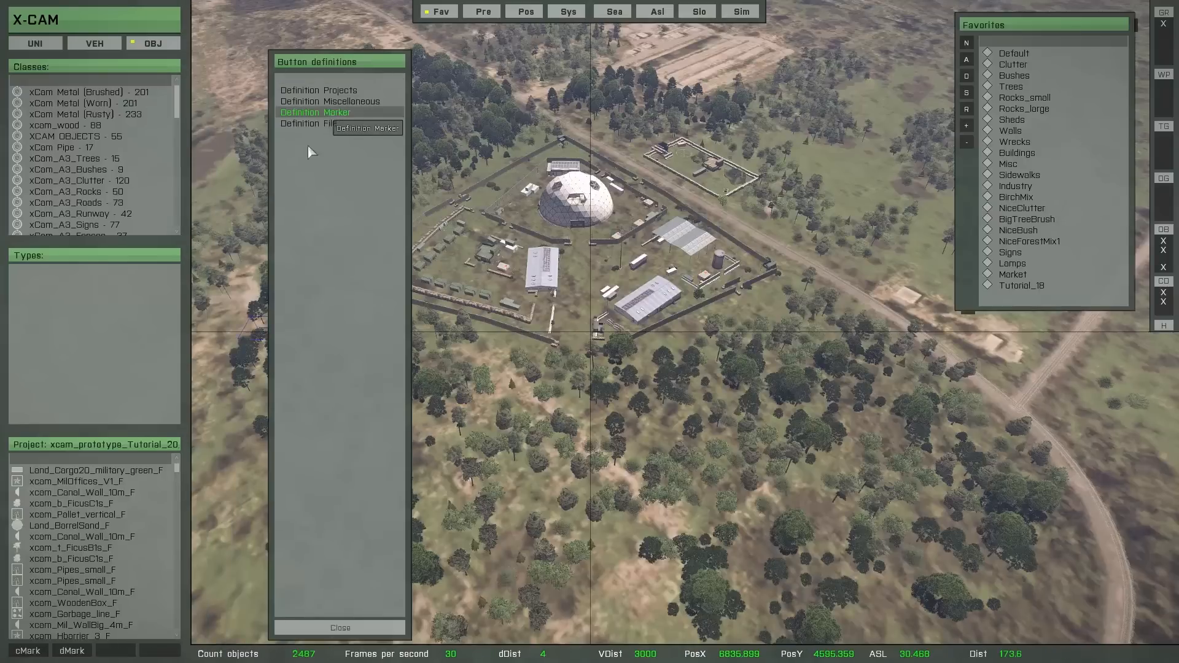
pyautogui.click(302, 628)
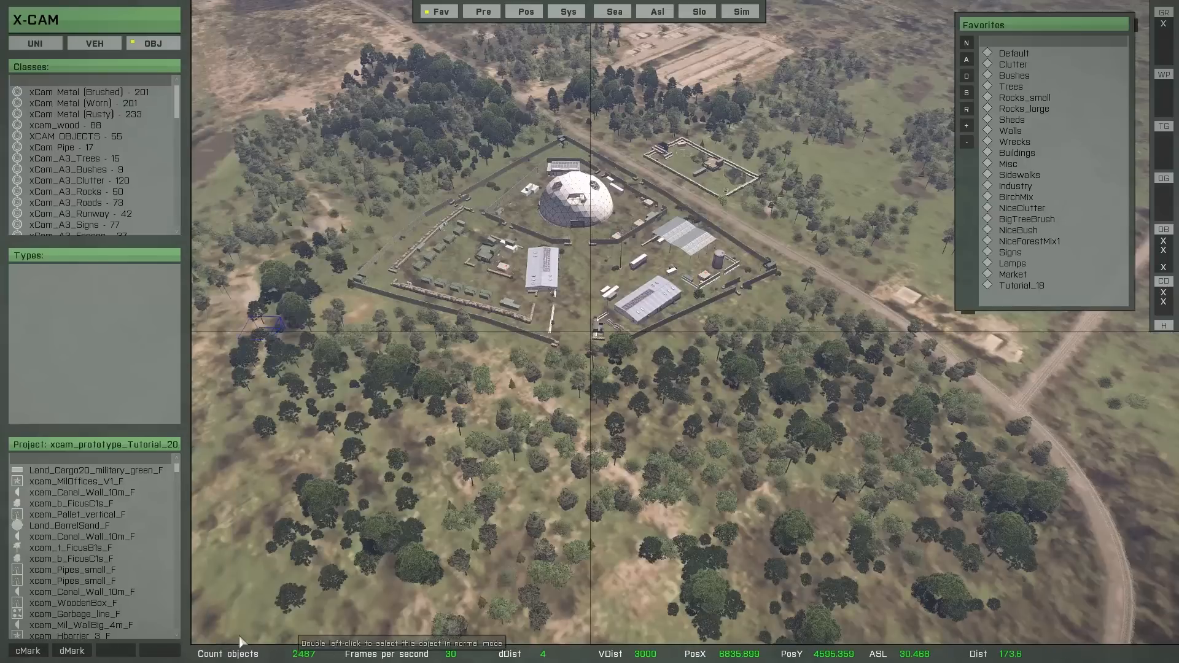
# - Open the map at the camera's target area and create object markers for the project in ColorGreen
pyautogui.click(29, 653)
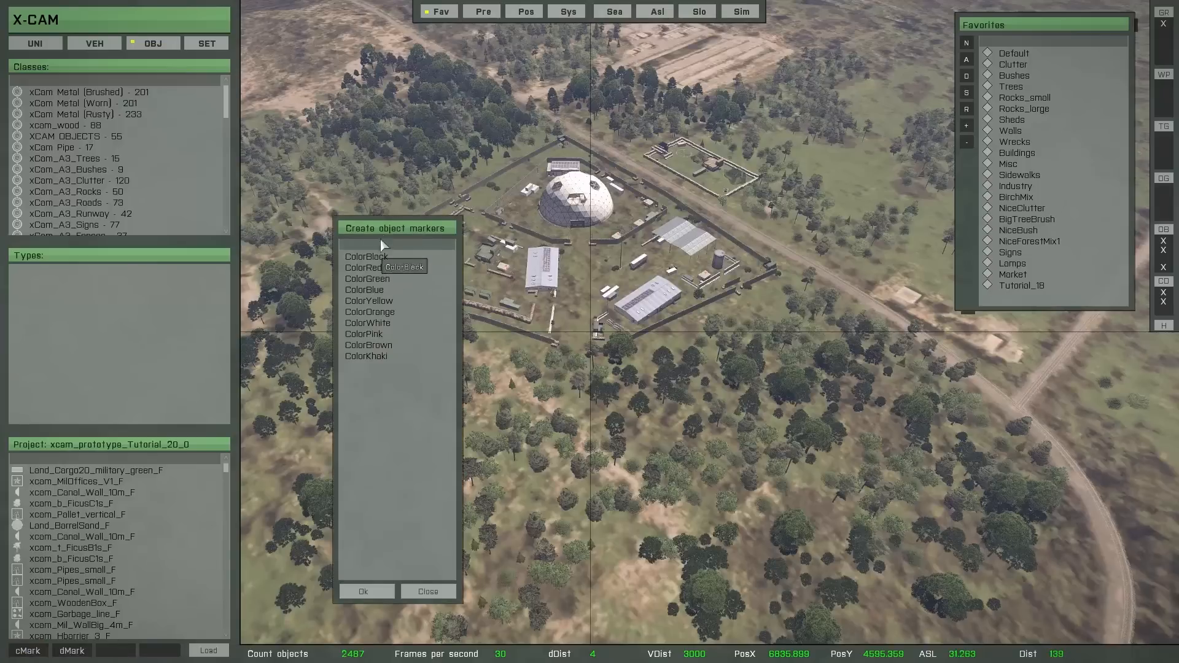
pyautogui.moveTo(384, 226)
pyautogui.mouseDown()
pyautogui.moveTo(409, 231)
pyautogui.moveTo(379, 229)
pyautogui.mouseUp()
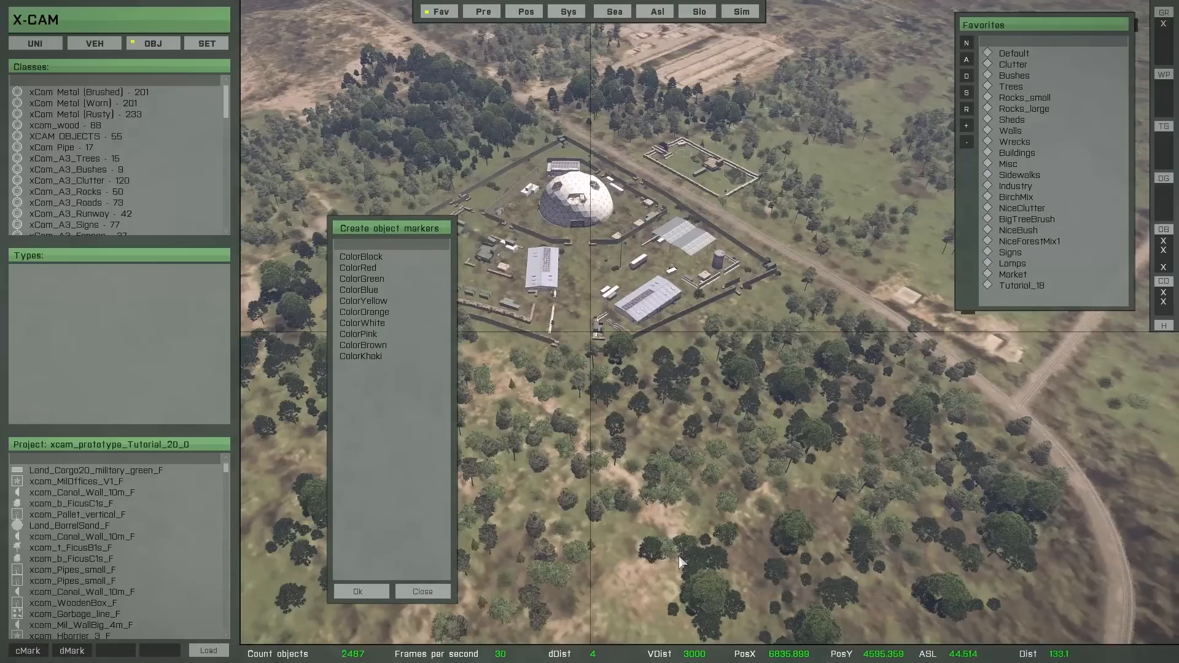
pyautogui.press('m')
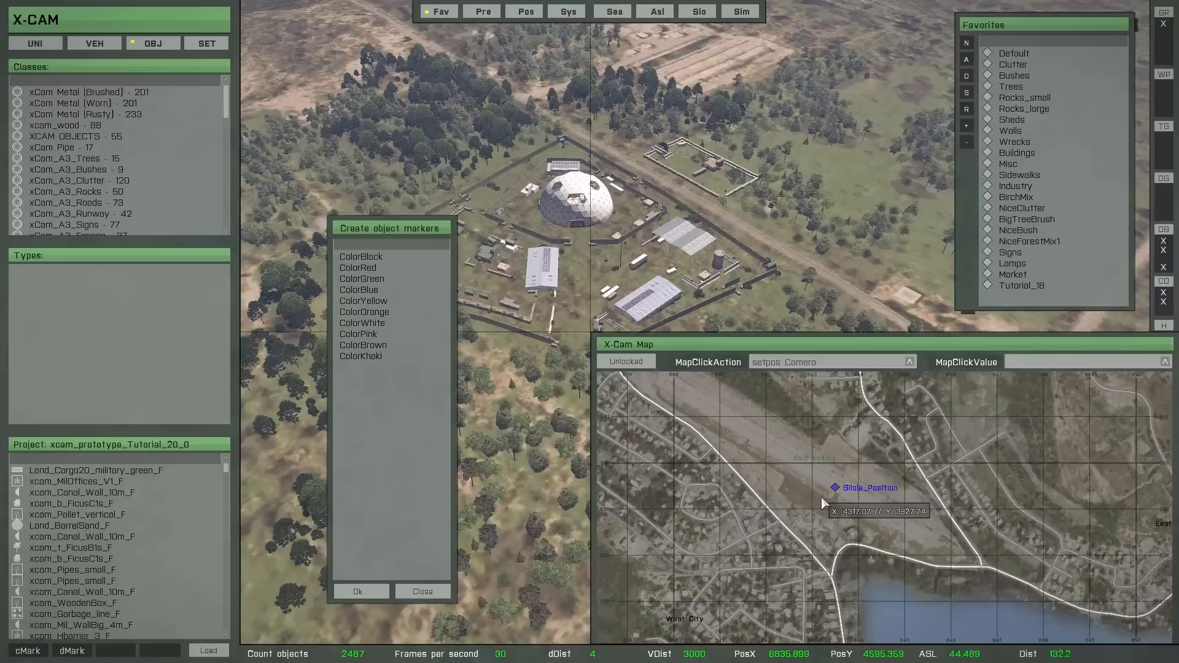
pyautogui.scroll(-2, 824, 498)
pyautogui.moveTo(950, 477); pyautogui.dragTo(762, 526, button='right')
pyautogui.moveTo(910, 476); pyautogui.dragTo(762, 511, button='right')
pyautogui.moveTo(895, 489); pyautogui.dragTo(760, 477, button='right')
pyautogui.moveTo(1026, 388)
pyautogui.mouseDown(button='right')
pyautogui.moveTo(945, 475)
pyautogui.moveTo(835, 521)
pyautogui.moveTo(873, 516)
pyautogui.mouseUp(button='right')
pyautogui.scroll(1, 816, 515)
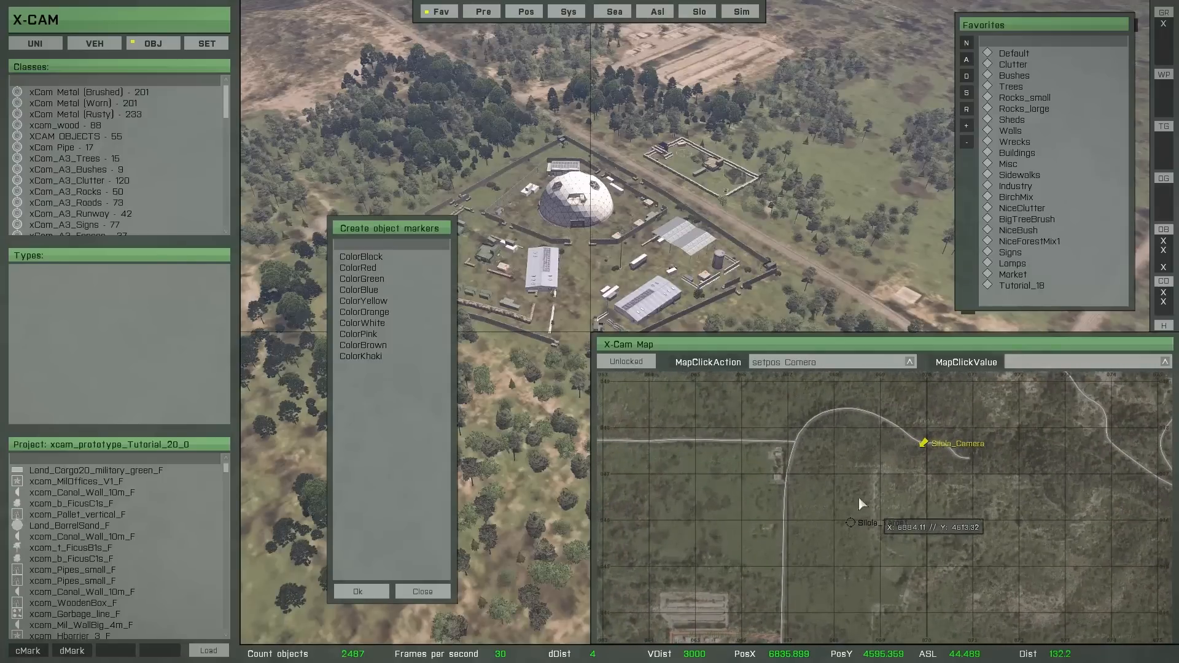
pyautogui.click(363, 280)
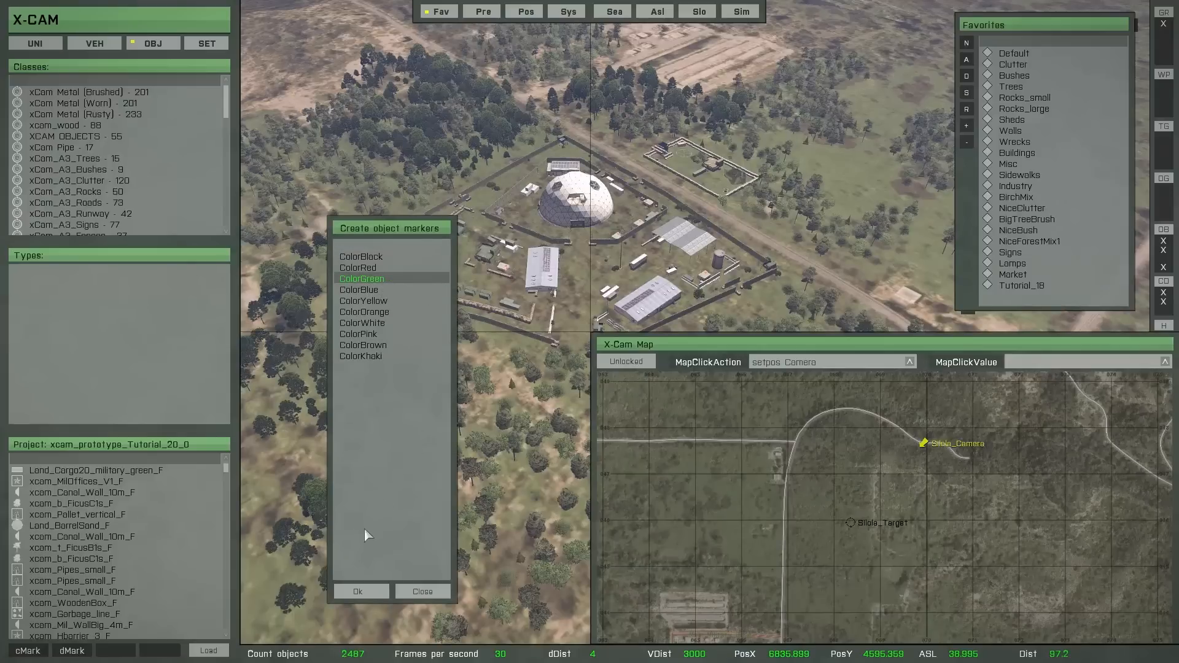
pyautogui.click(367, 596)
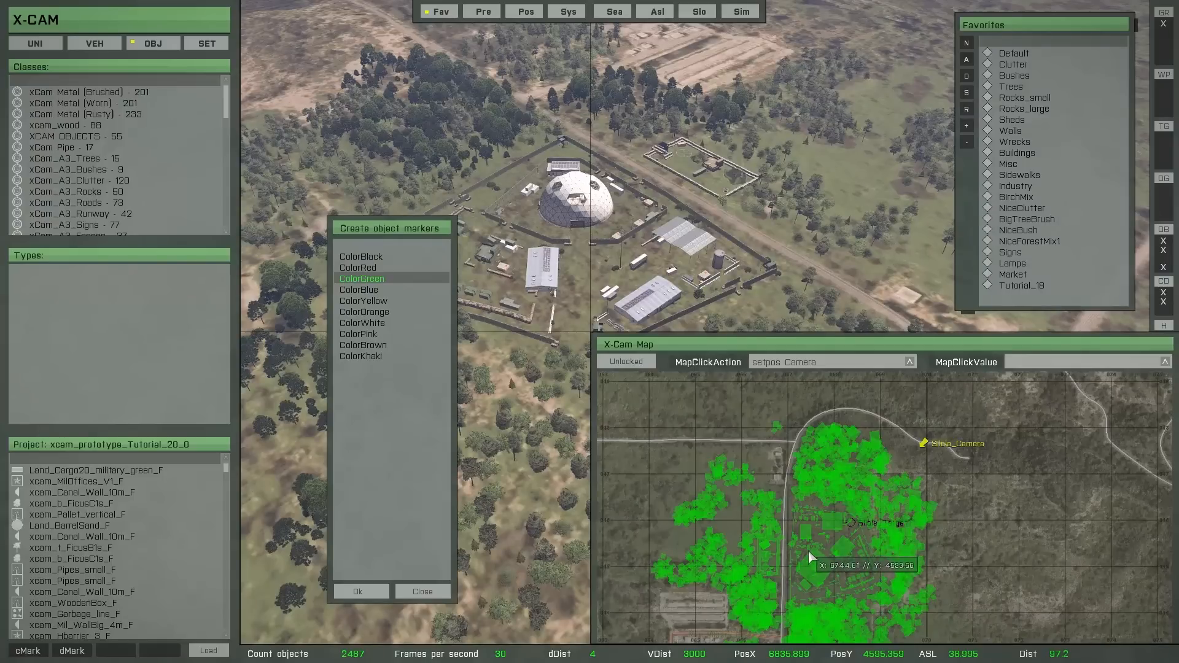
# - Examine the green object markers on the map, from the island overview down to the base area
pyautogui.scroll(-5, 805, 555)
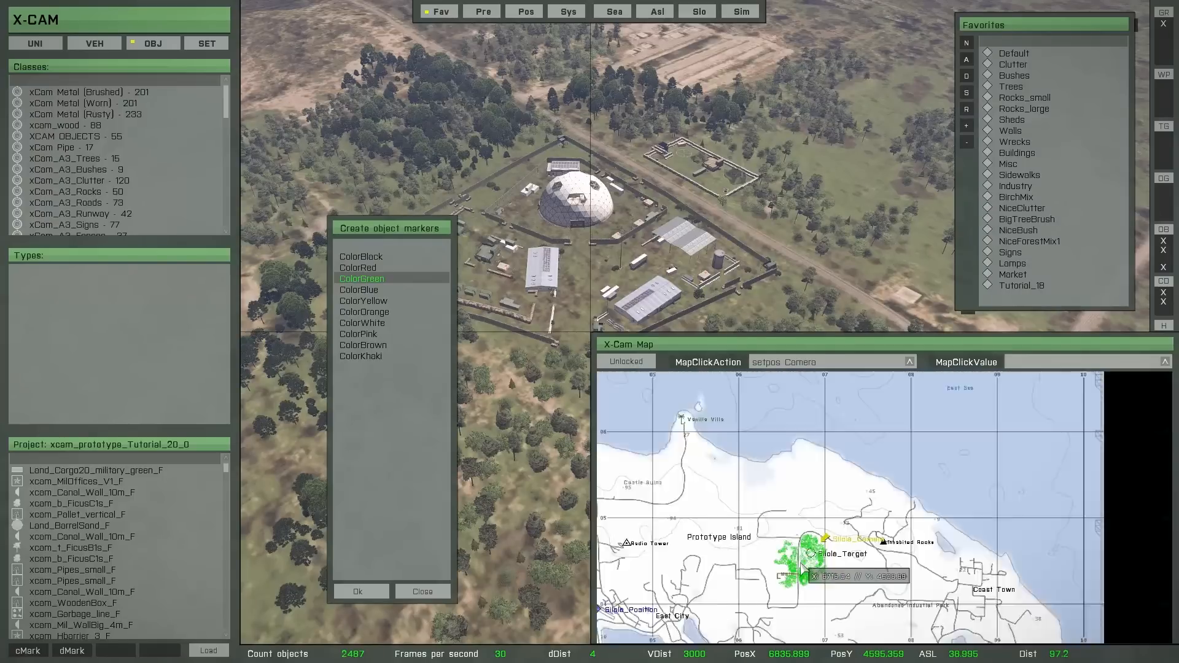
pyautogui.moveTo(801, 570); pyautogui.dragTo(892, 468, button='right')
pyautogui.scroll(4, 768, 459)
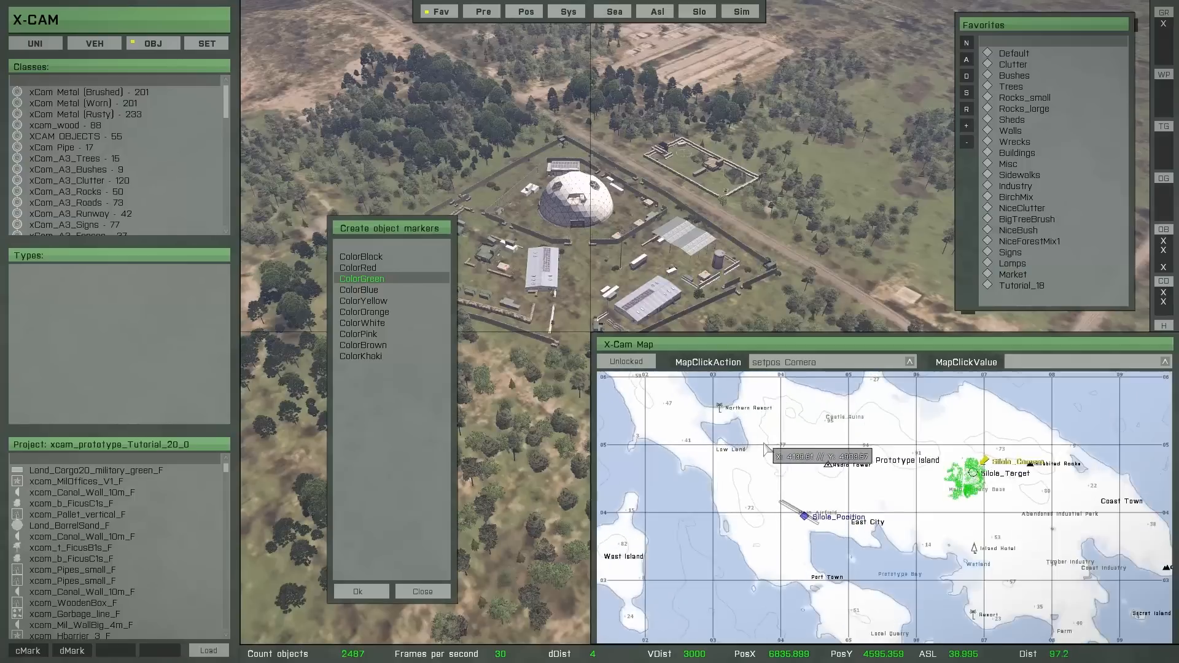
pyautogui.moveTo(763, 461); pyautogui.dragTo(639, 439, button='right')
pyautogui.moveTo(909, 497); pyautogui.dragTo(771, 524, button='right')
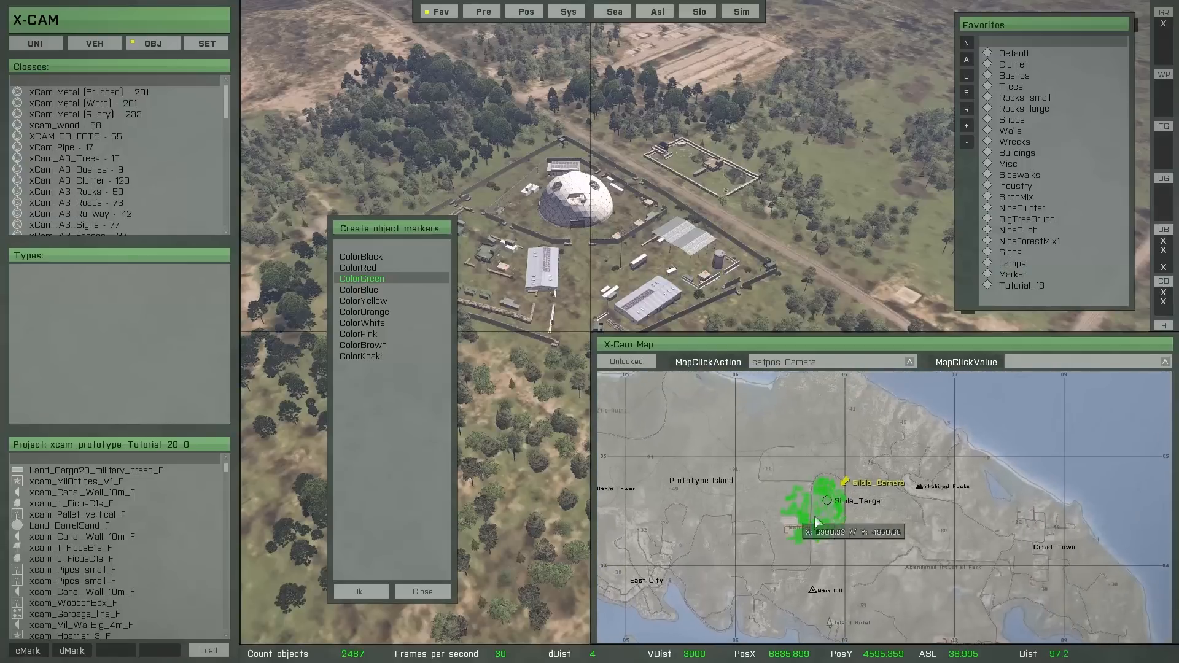
pyautogui.scroll(4, 826, 528)
pyautogui.scroll(3, 822, 527)
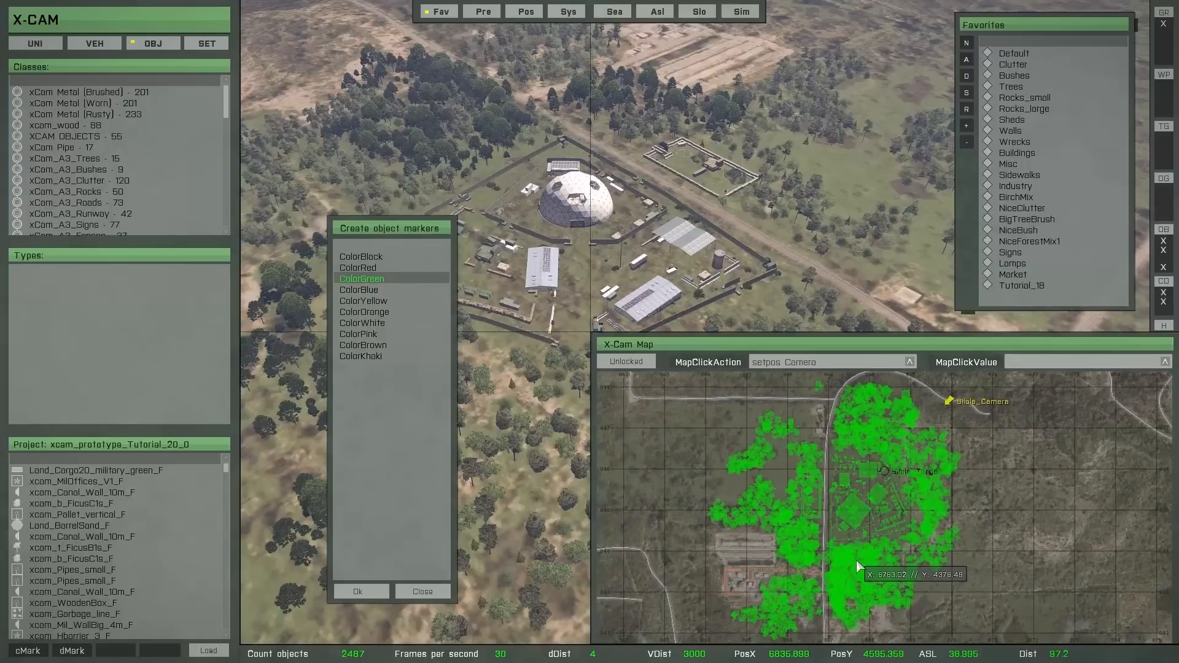
# - Leave marker creation, delete the object markers from the map, and close the map
pyautogui.click(416, 592)
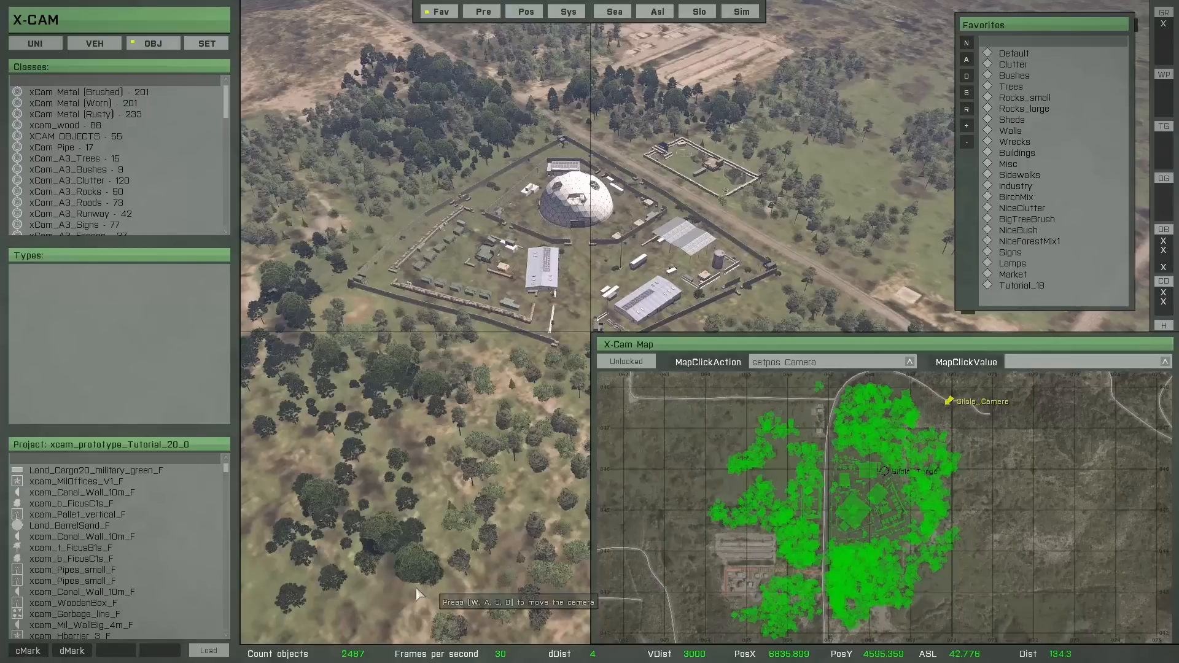
pyautogui.click(77, 652)
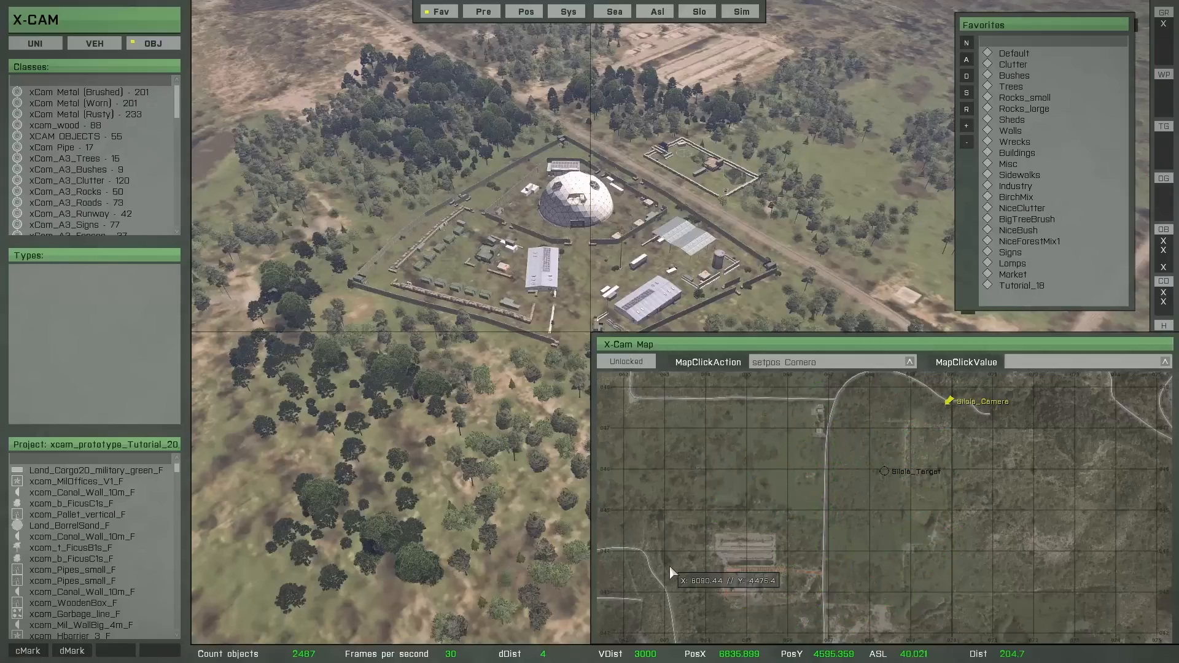
pyautogui.press('m')
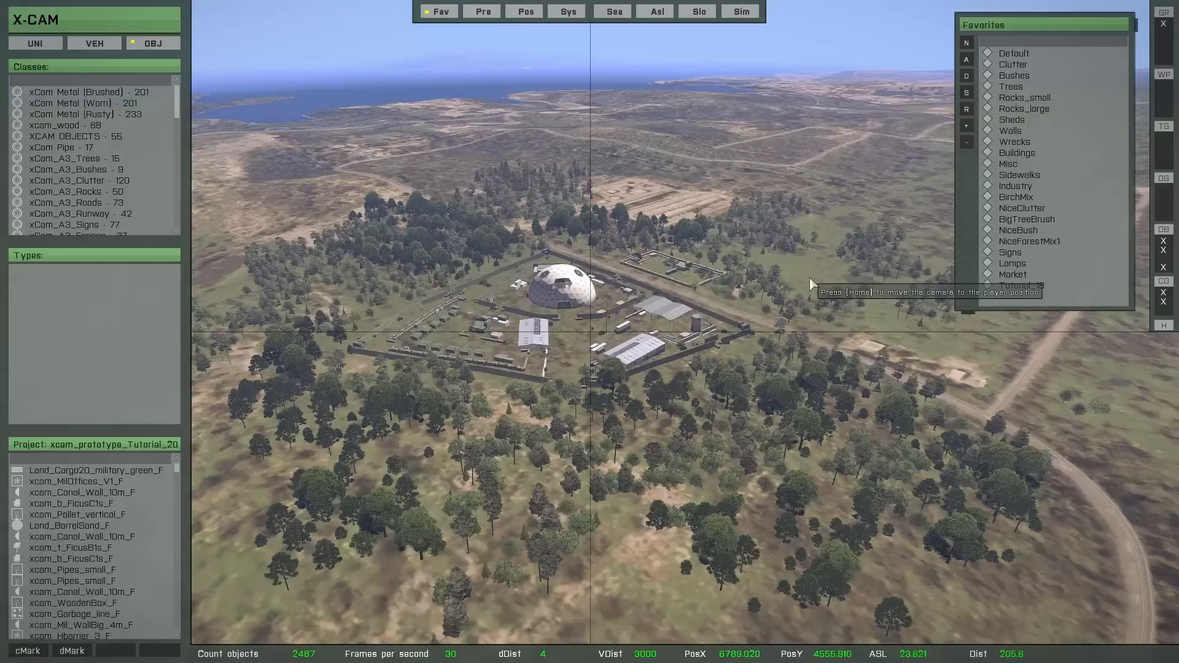
# - Switch the object editor's button definitions to Definition File and close the definitions list
pyautogui.moveTo(183, 498)
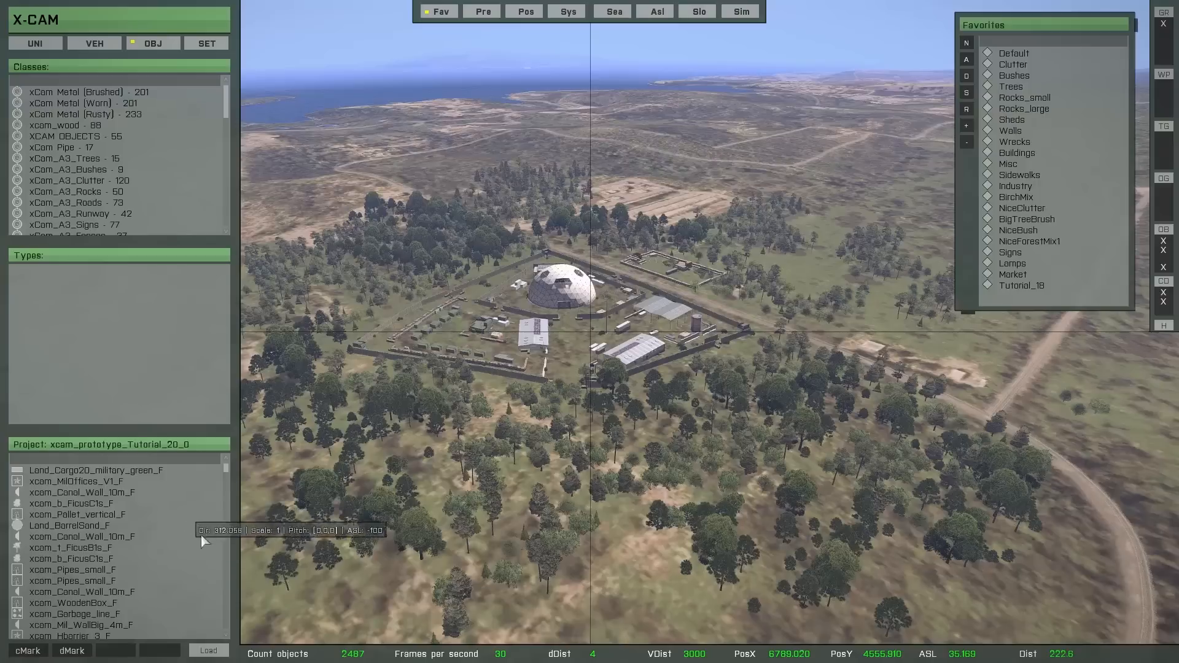
pyautogui.click(208, 651)
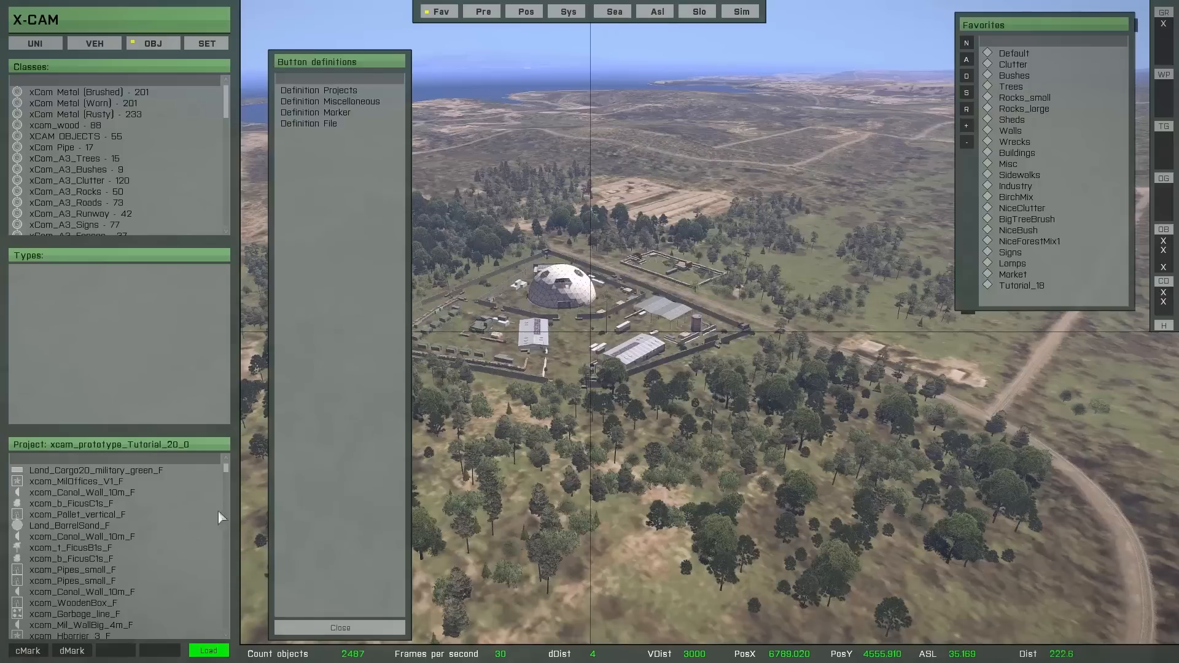
pyautogui.click(313, 123)
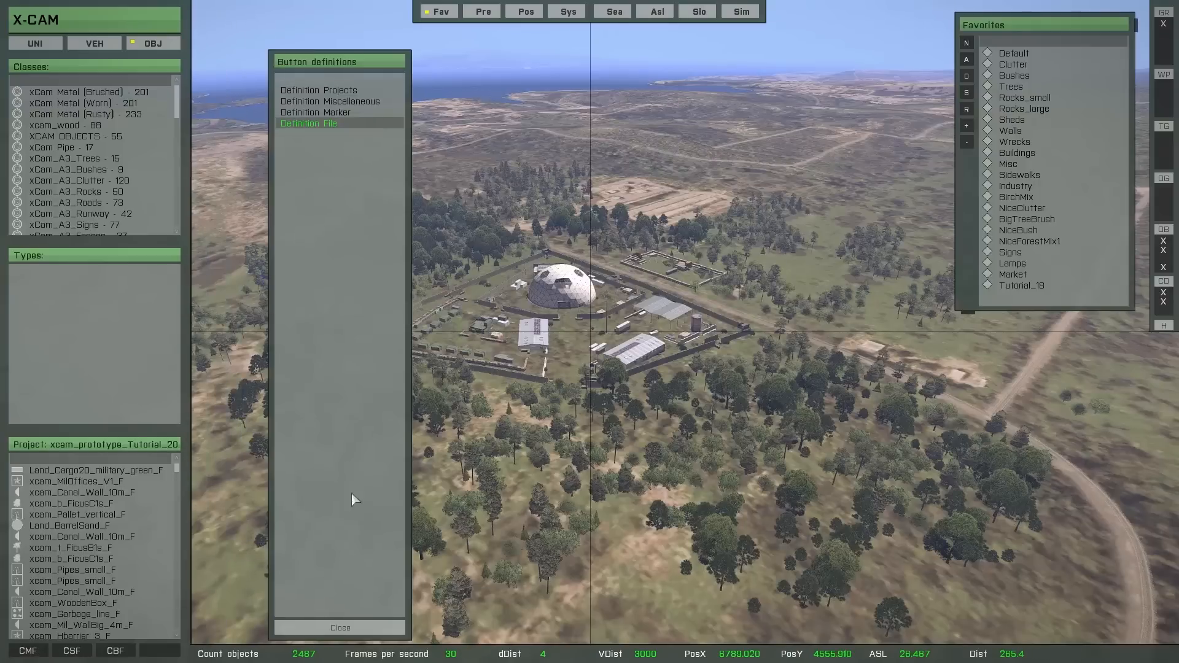
pyautogui.click(340, 628)
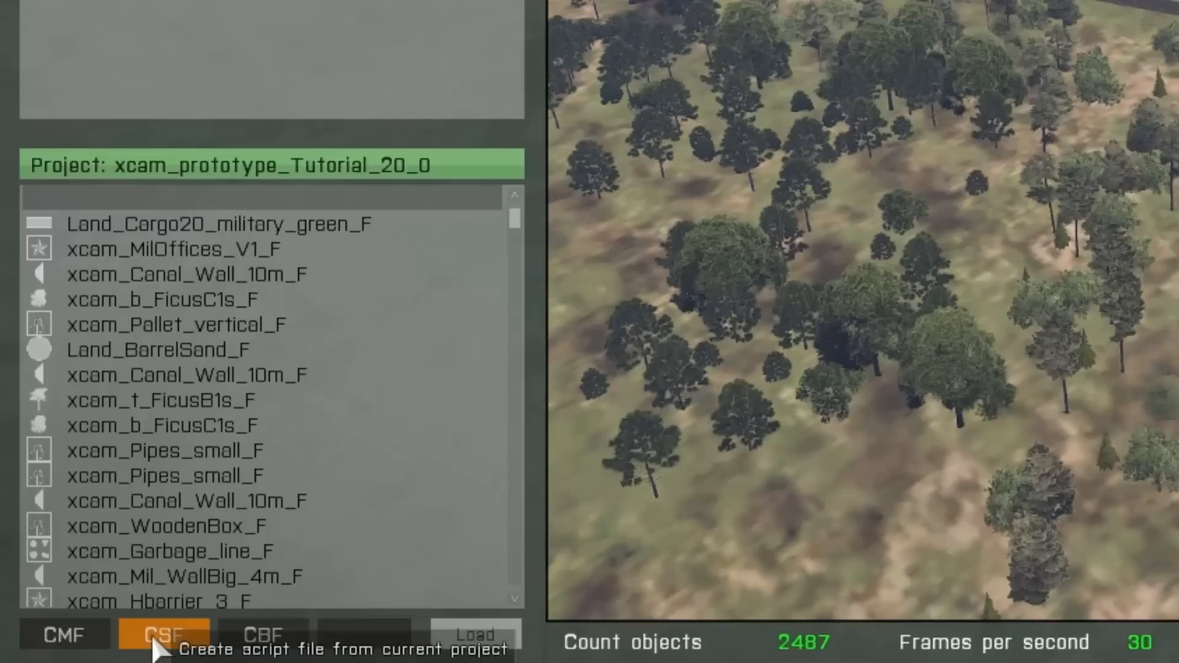
# - Create a visitor file with relative height 'false' for each object, and check xcam_prototype_Tutorial_20.txt in the Arma 3 folder
pyautogui.click(263, 640)
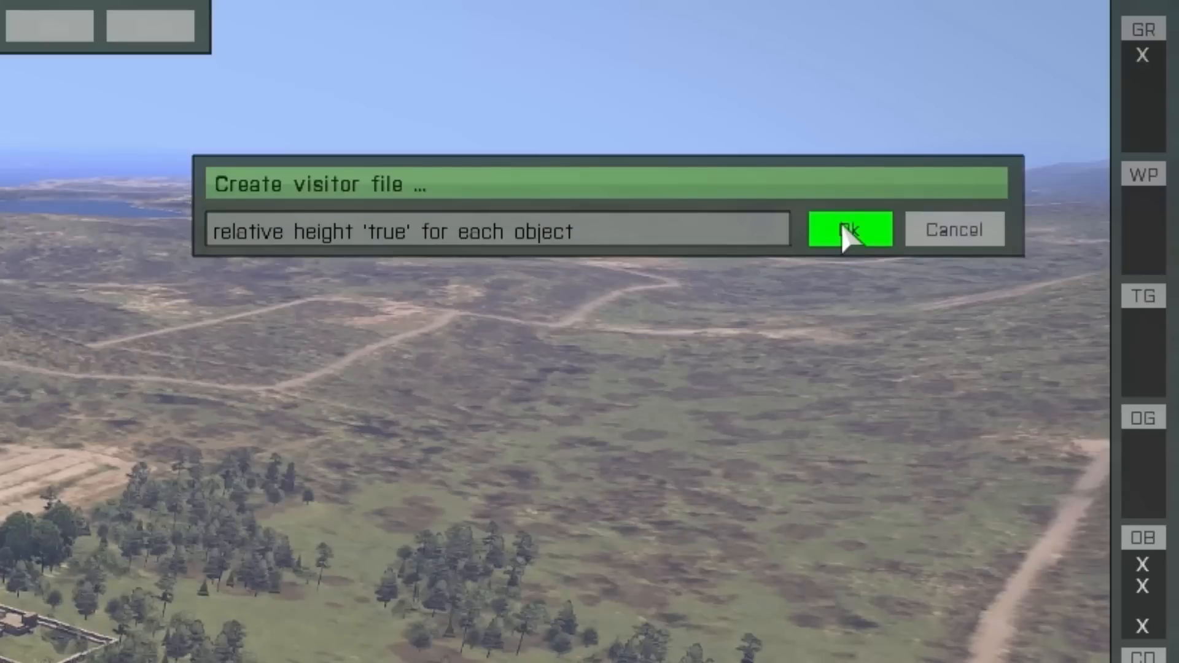
pyautogui.click(376, 242)
pyautogui.moveTo(379, 242); pyautogui.dragTo(405, 237)
pyautogui.write('false')
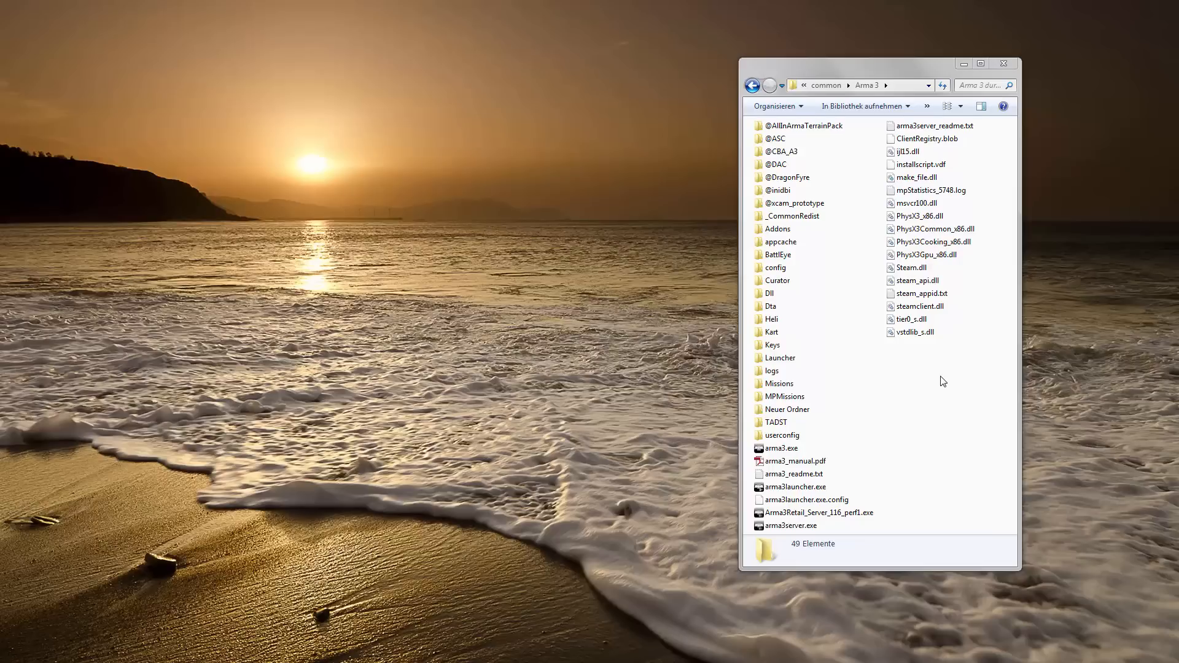
pyautogui.moveTo(874, 62); pyautogui.dragTo(856, 43)
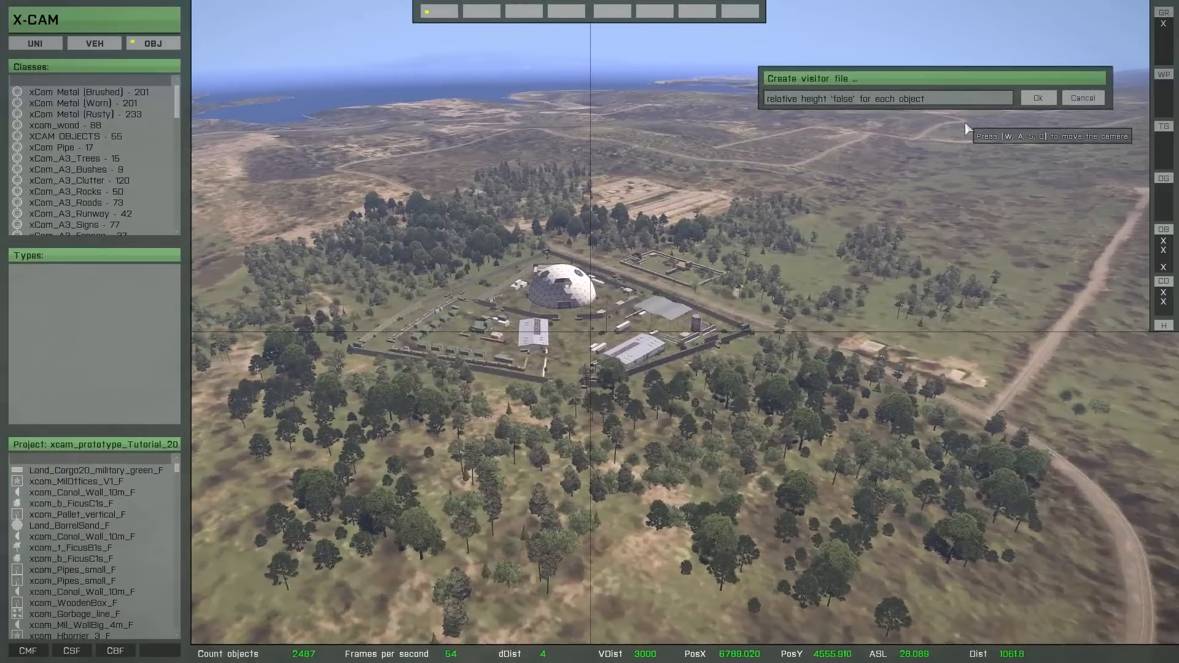
pyautogui.click(1033, 102)
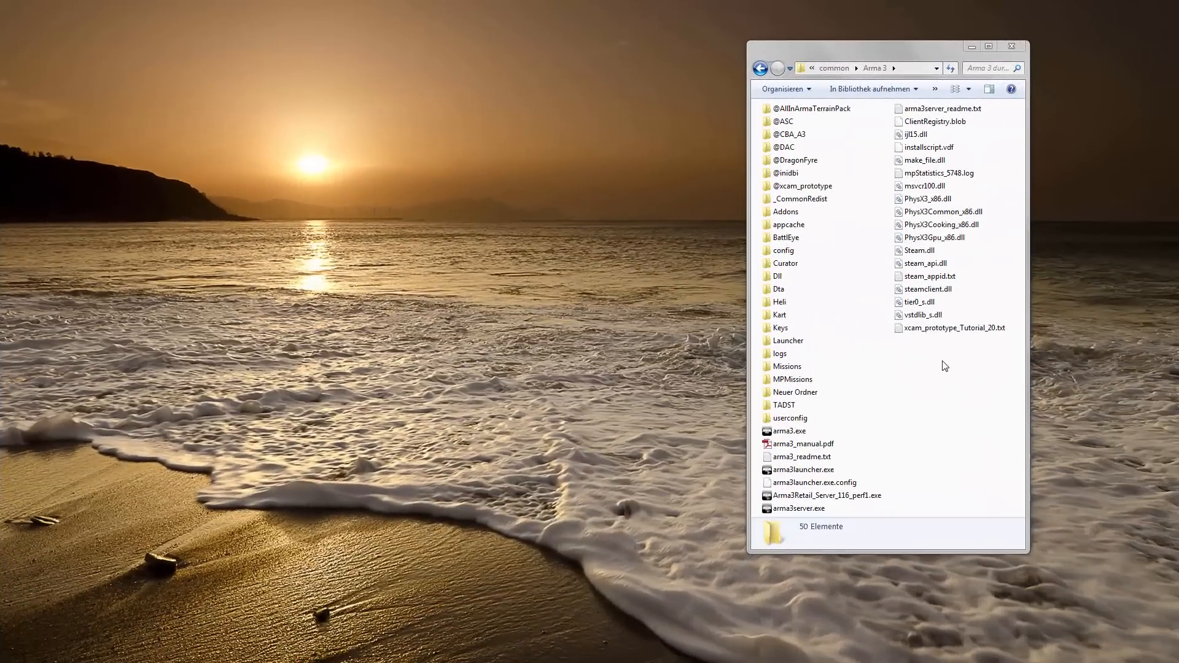
pyautogui.click(934, 329)
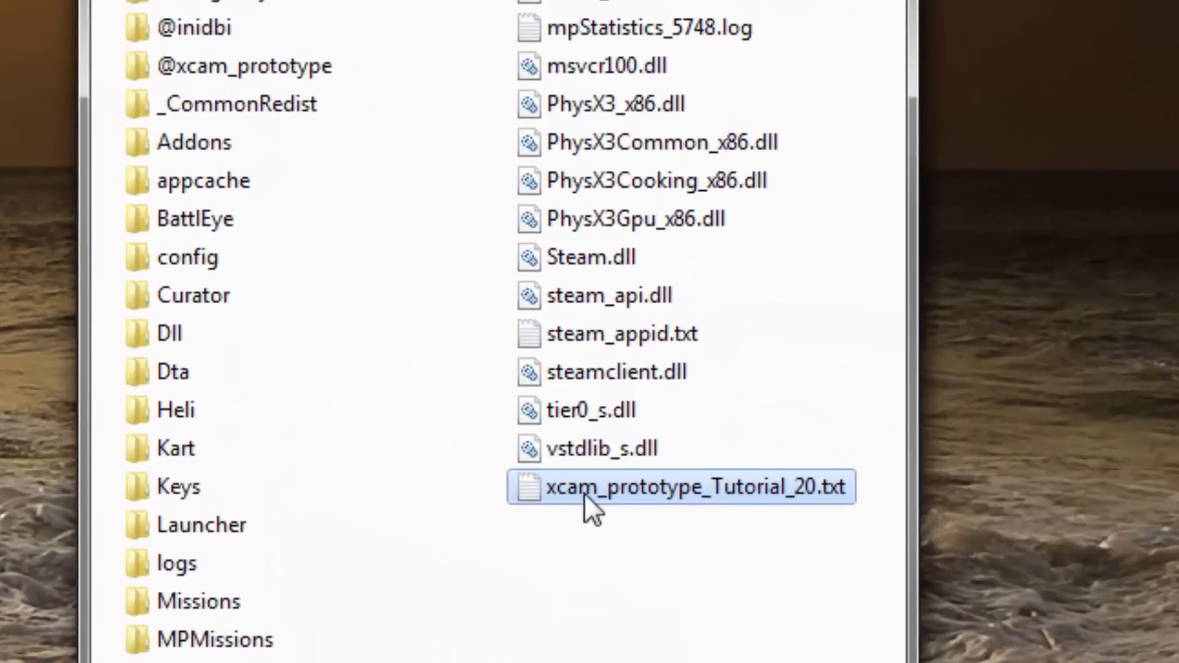
pyautogui.click(673, 448)
pyautogui.moveTo(548, 488); pyautogui.dragTo(817, 486)
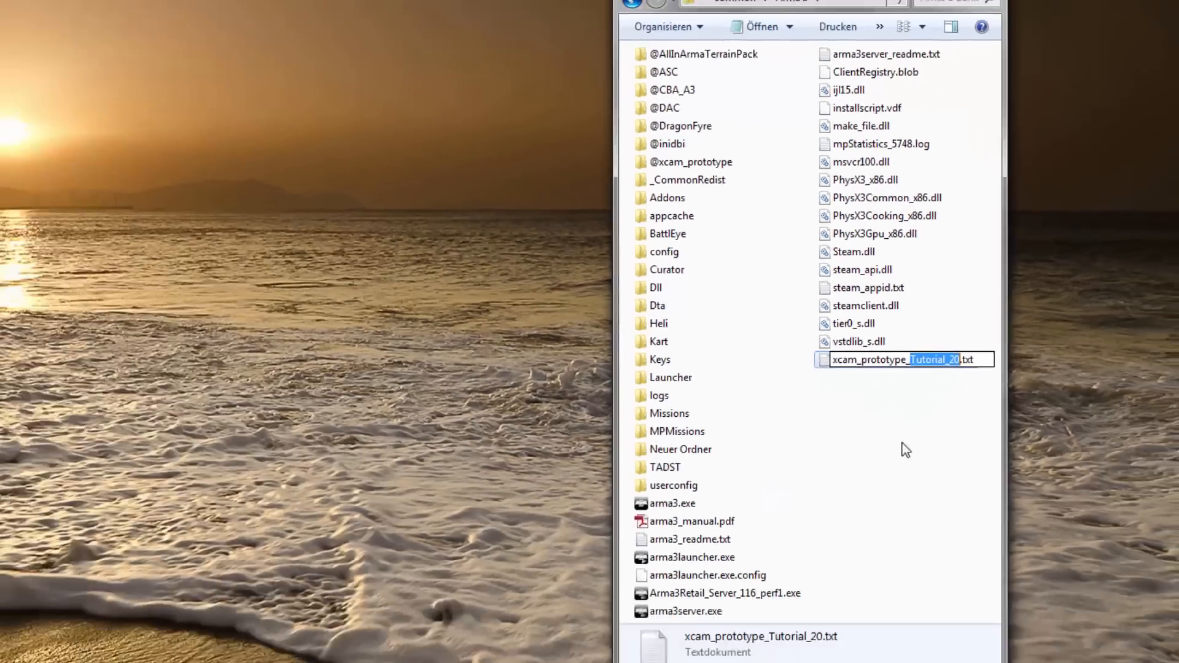
pyautogui.click(694, 657)
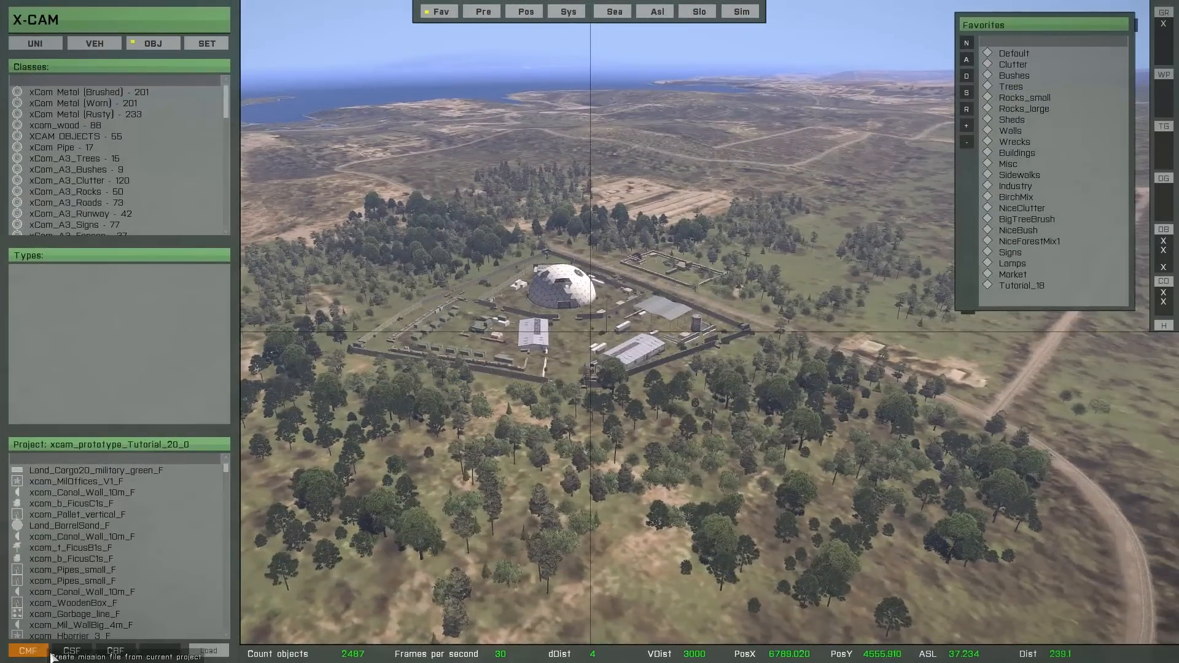
# - Create a second visitor file with relative height 'true' for each object, and check its numbered copy in the Arma 3 folder
pyautogui.click(114, 653)
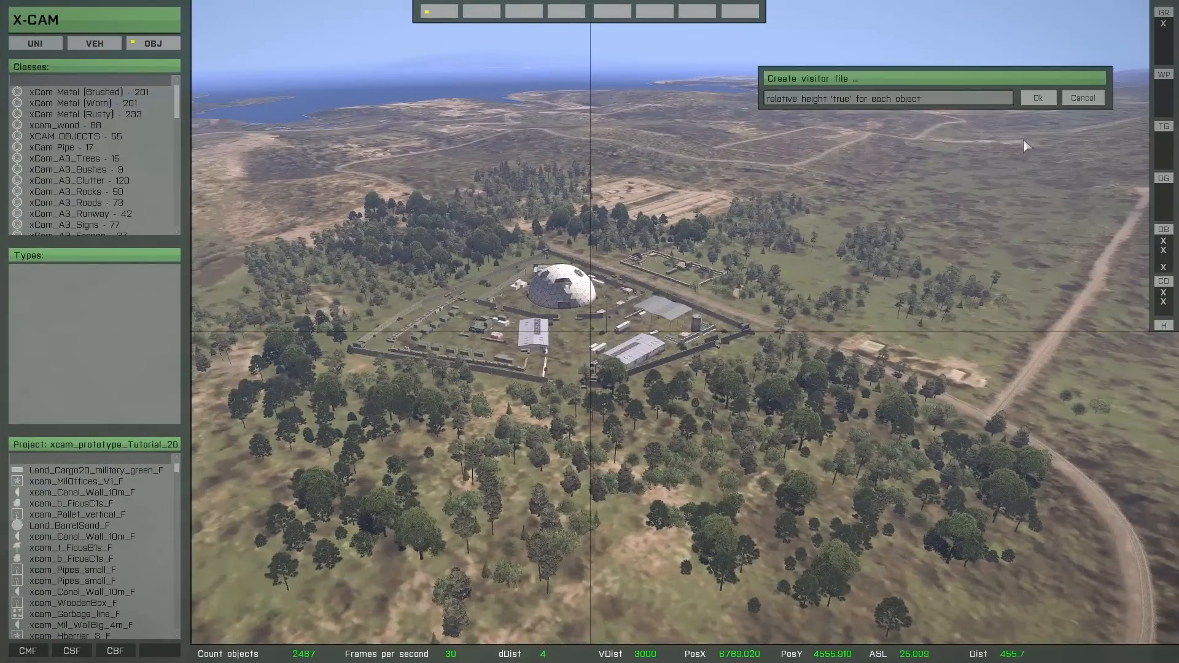
pyautogui.click(1036, 99)
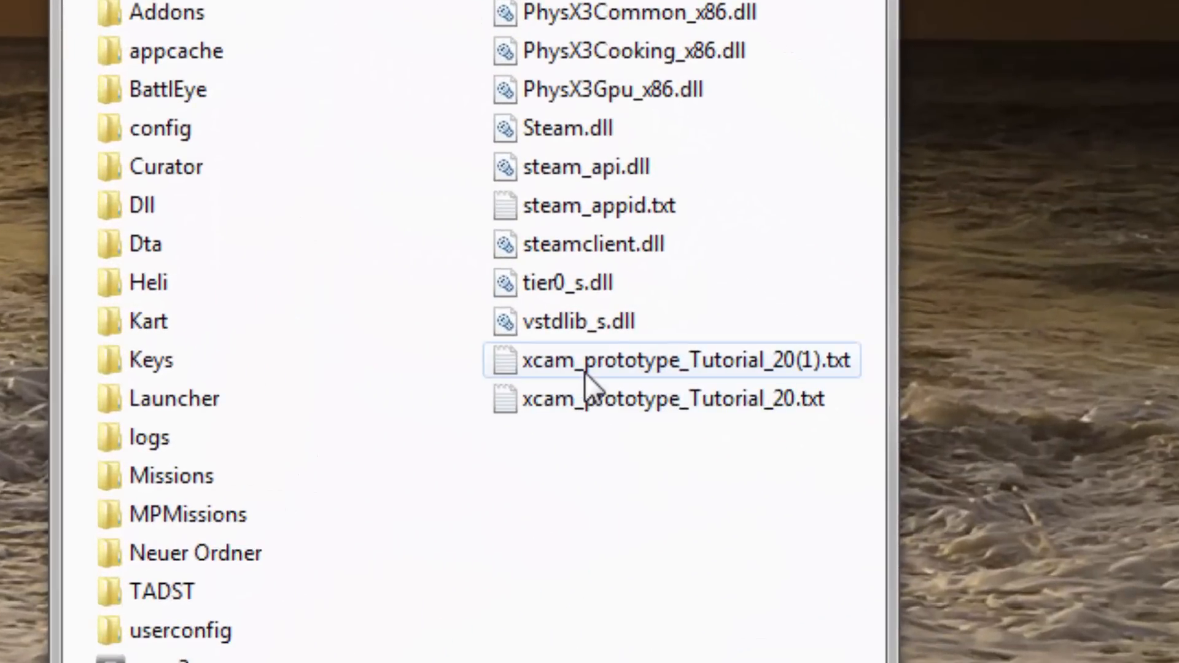
pyautogui.click(585, 372)
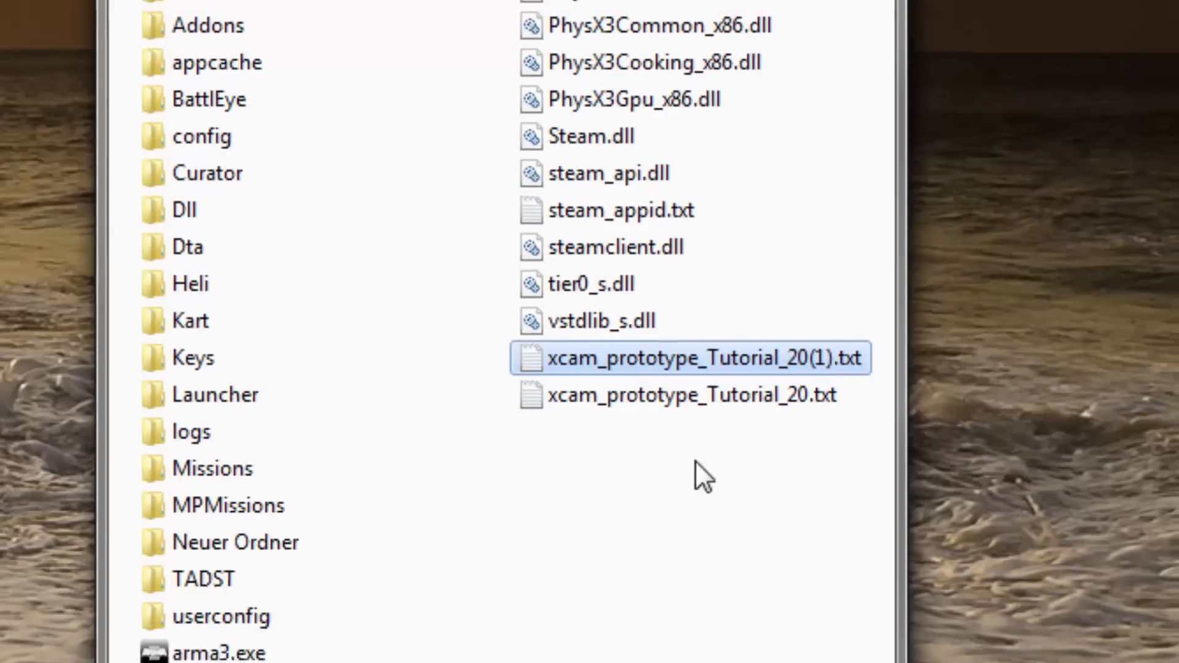
pyautogui.click(673, 471)
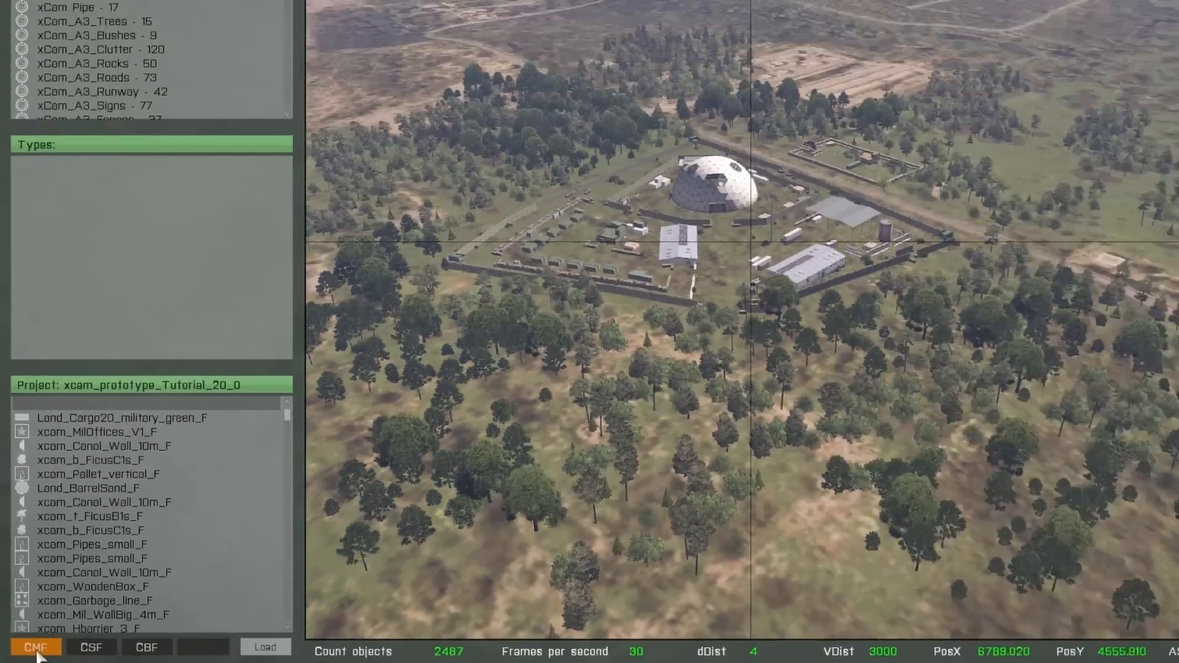
# - Create a mission file with enablesimulation 'false' for each object, and check the exported .sqm file's name in the Arma 3 folder
pyautogui.click(89, 638)
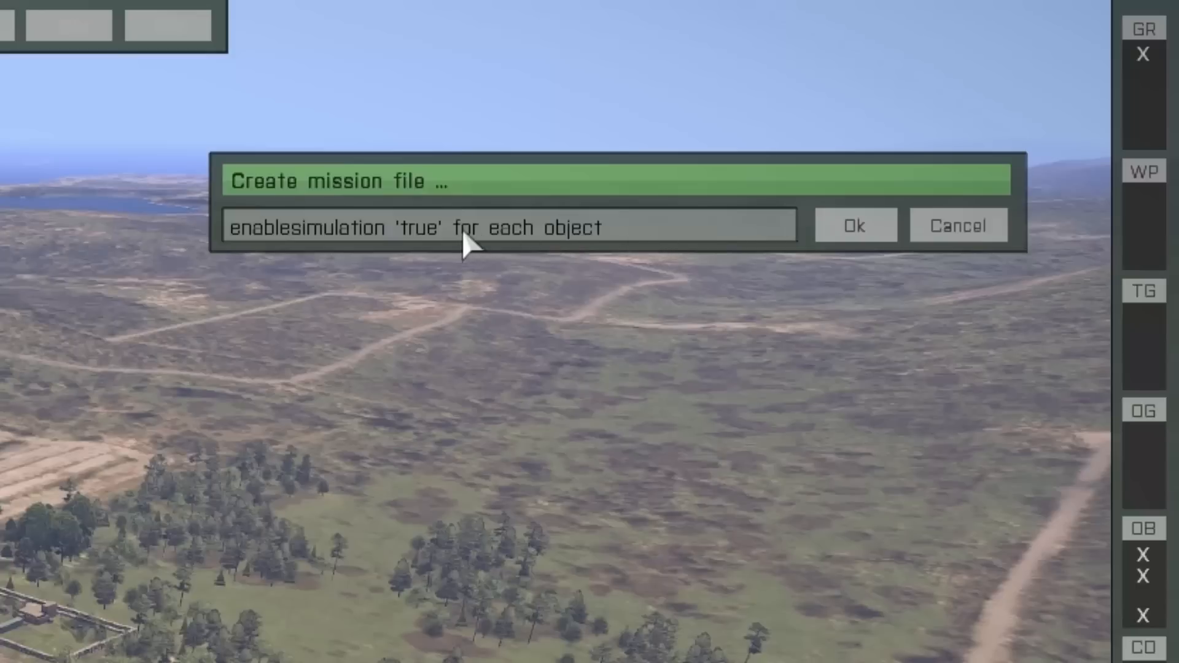
pyautogui.moveTo(405, 234); pyautogui.dragTo(438, 242)
pyautogui.write('false')
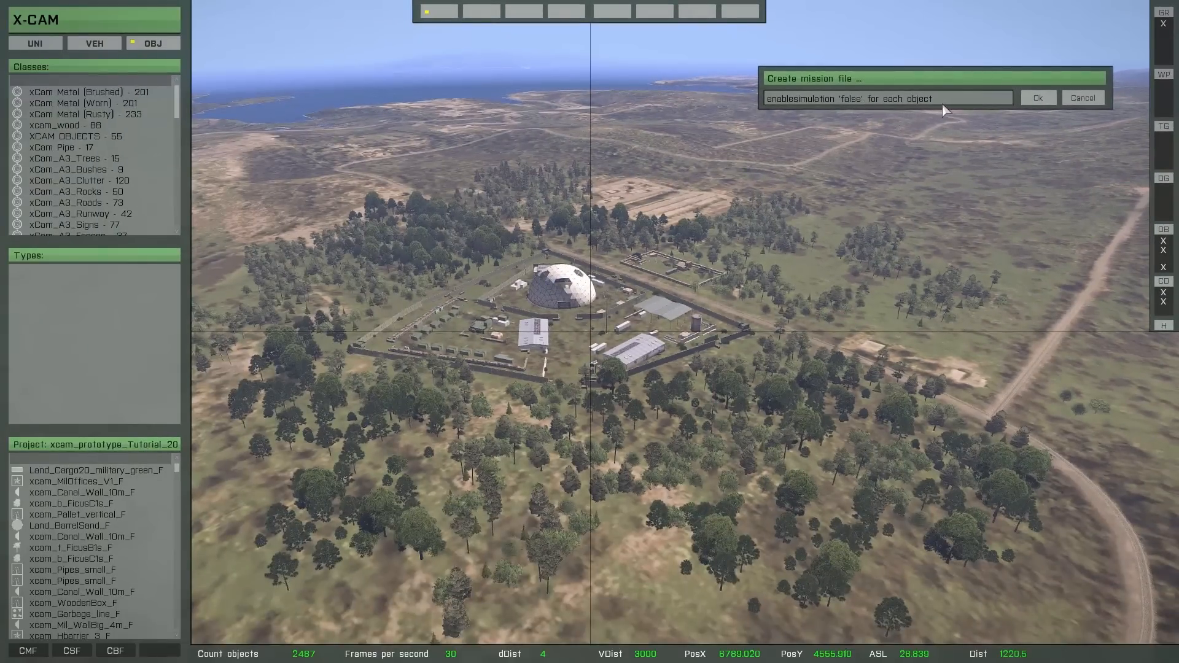
pyautogui.click(1038, 99)
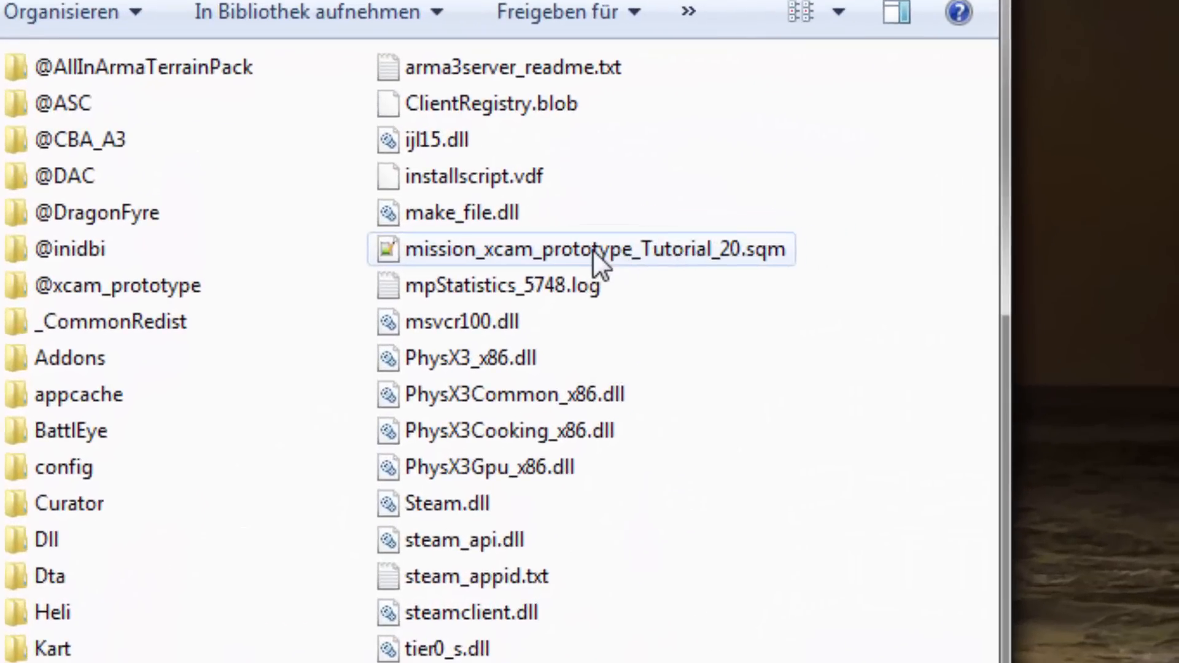
pyautogui.click(593, 250)
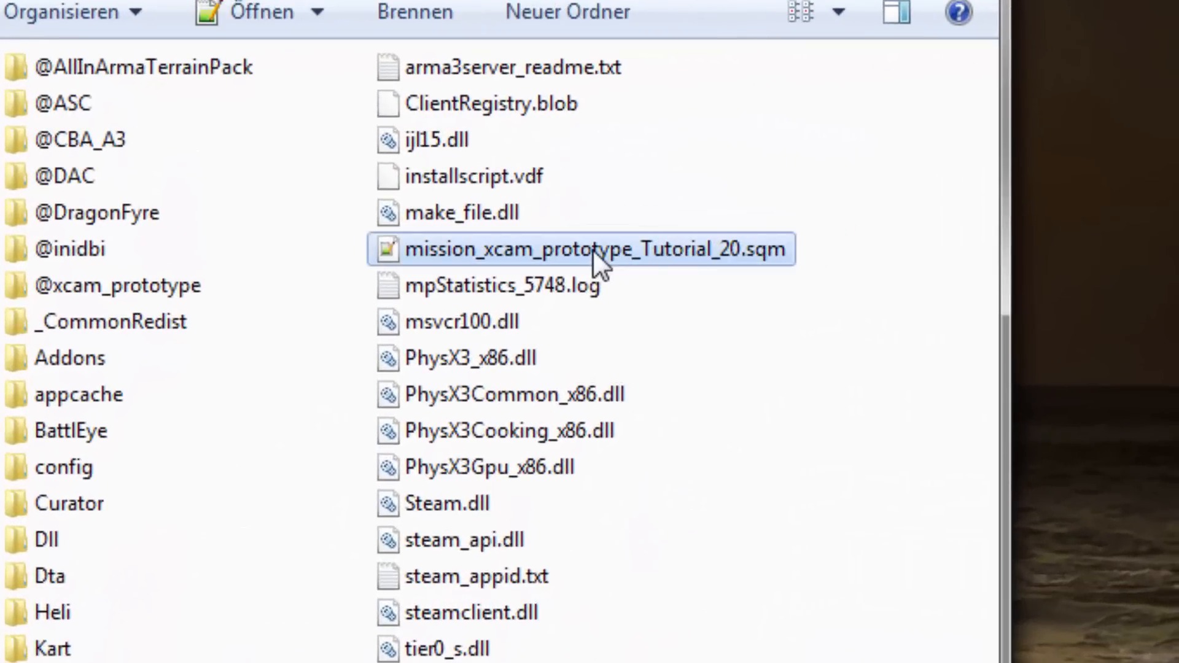
pyautogui.click(415, 245)
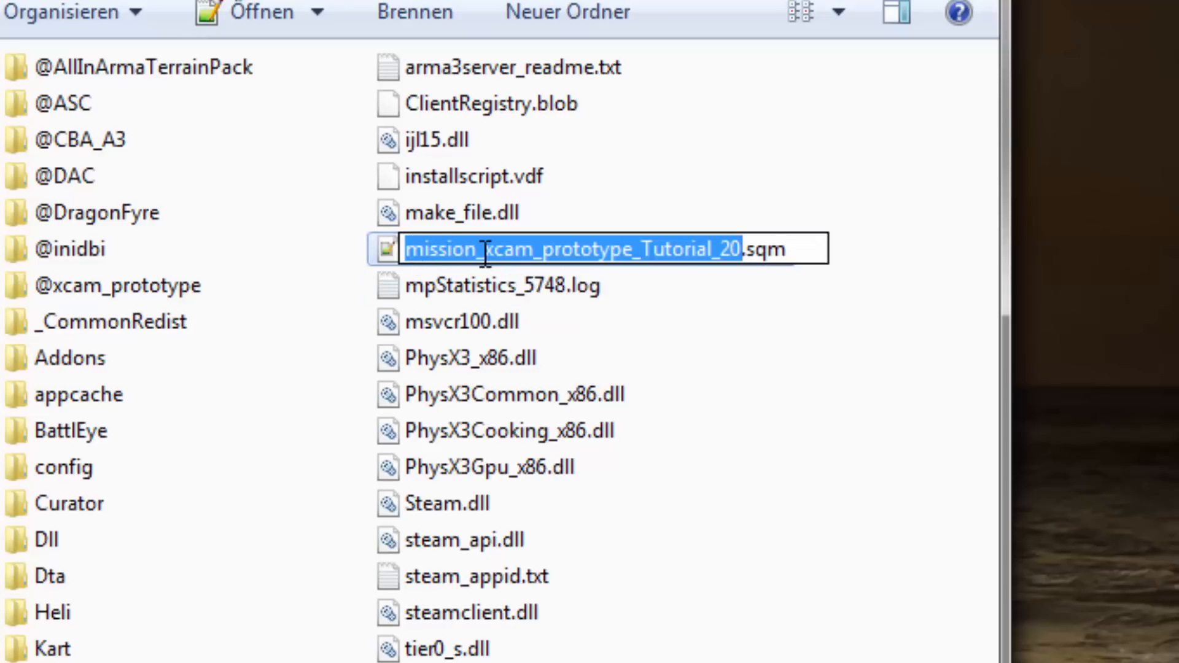
pyautogui.moveTo(485, 251); pyautogui.dragTo(742, 246)
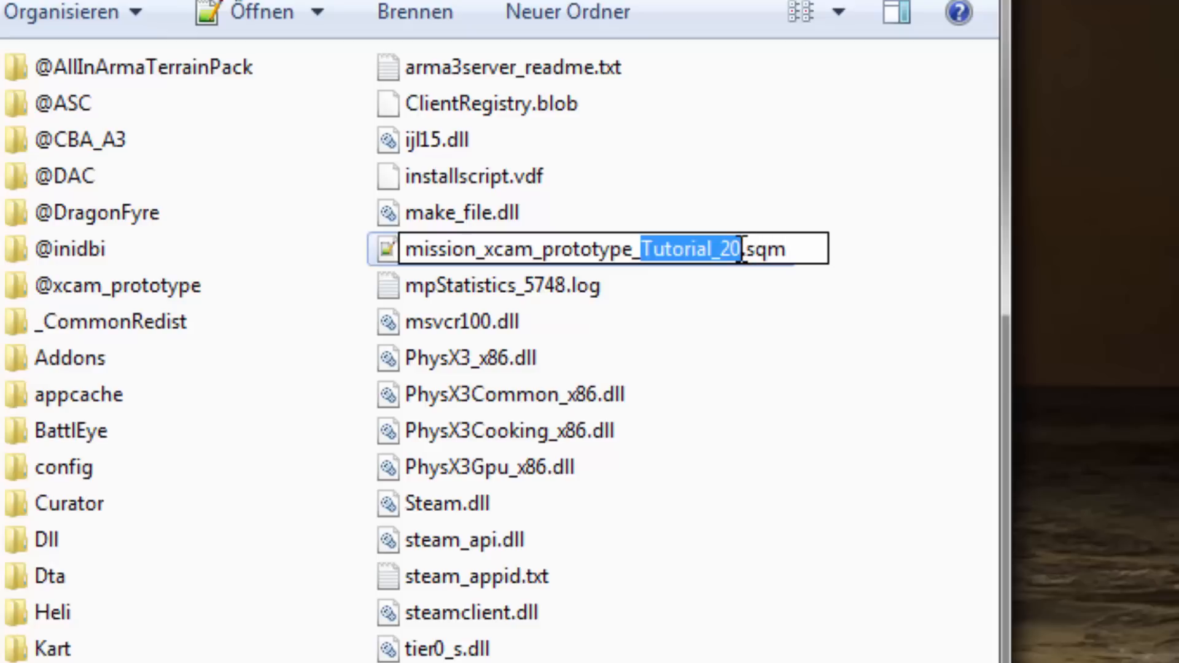
pyautogui.click(860, 337)
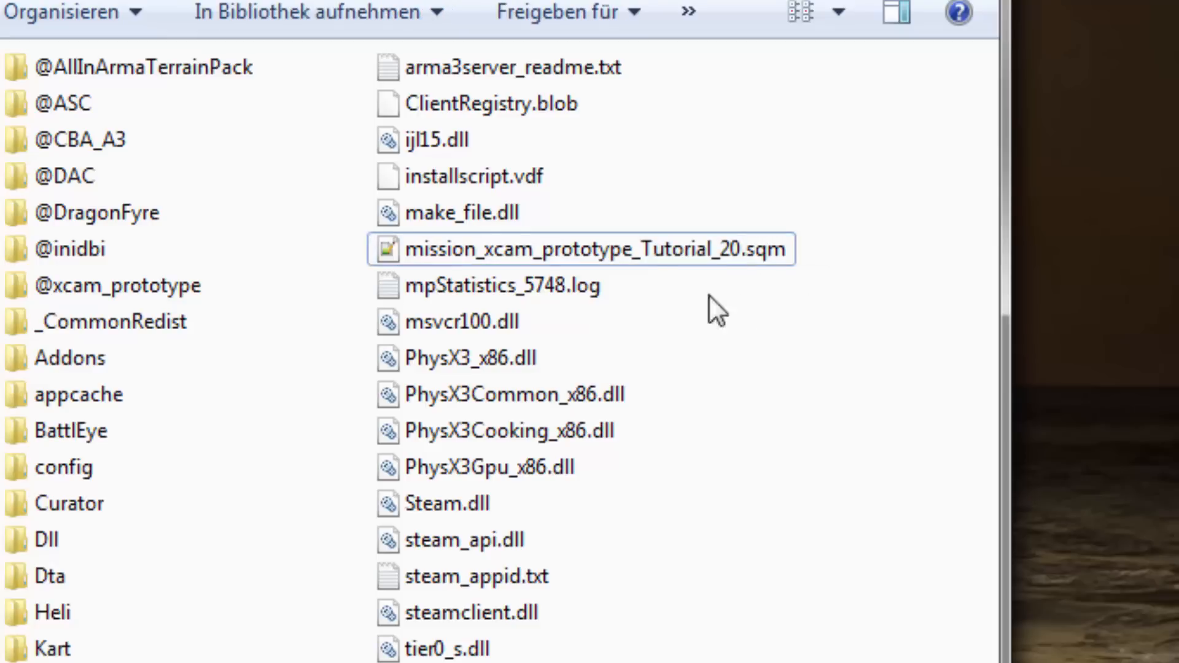
# - Rename the exported mission file in the Arma 3 folder to mission.sqm
pyautogui.click(454, 253)
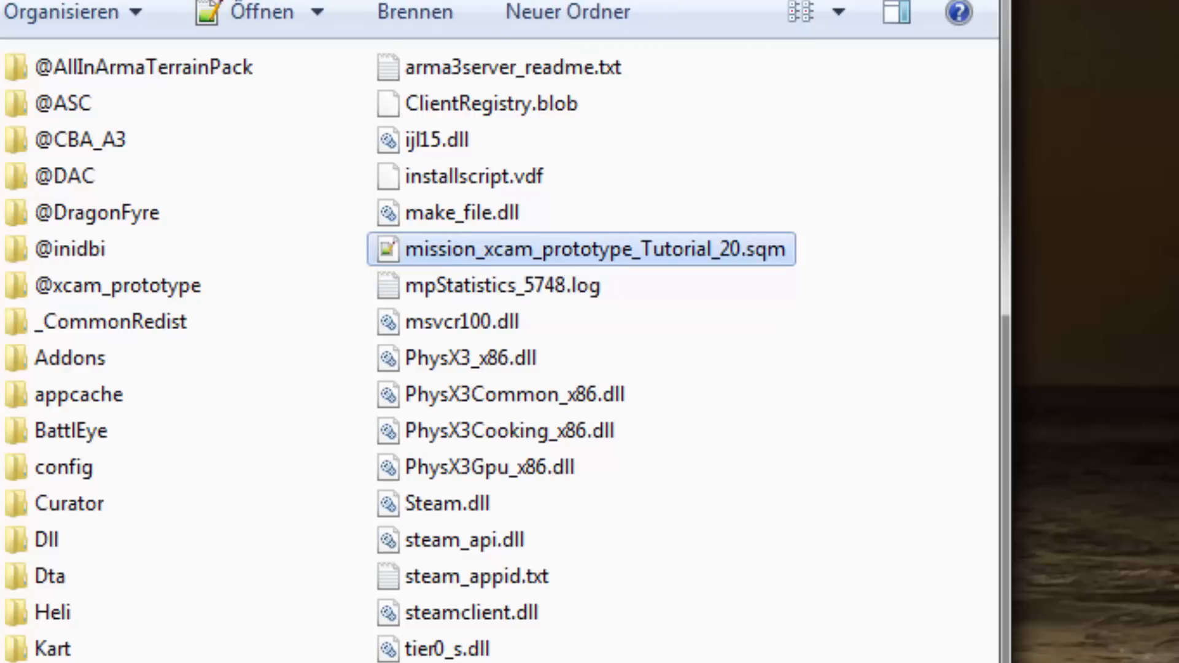
pyautogui.click(500, 251)
pyautogui.write('mission.sqm')
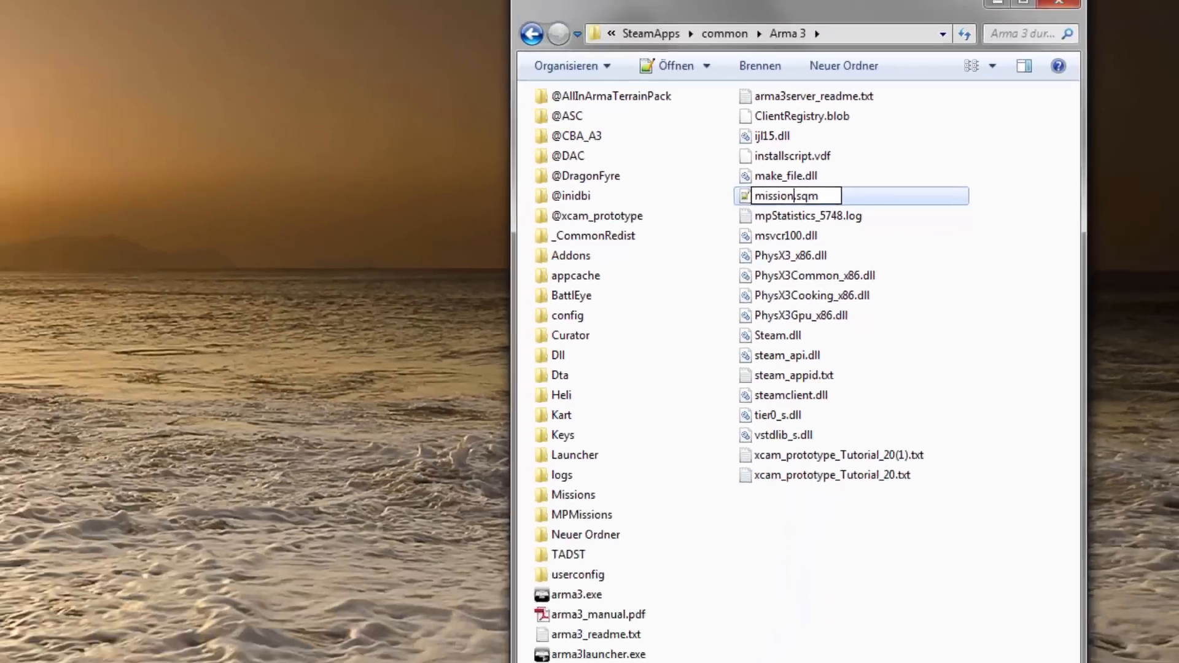
pyautogui.click(521, 635)
# - Open mission.sqm in Notepad++, look through its object entries, and close the editor
pyautogui.doubleClick(919, 173)
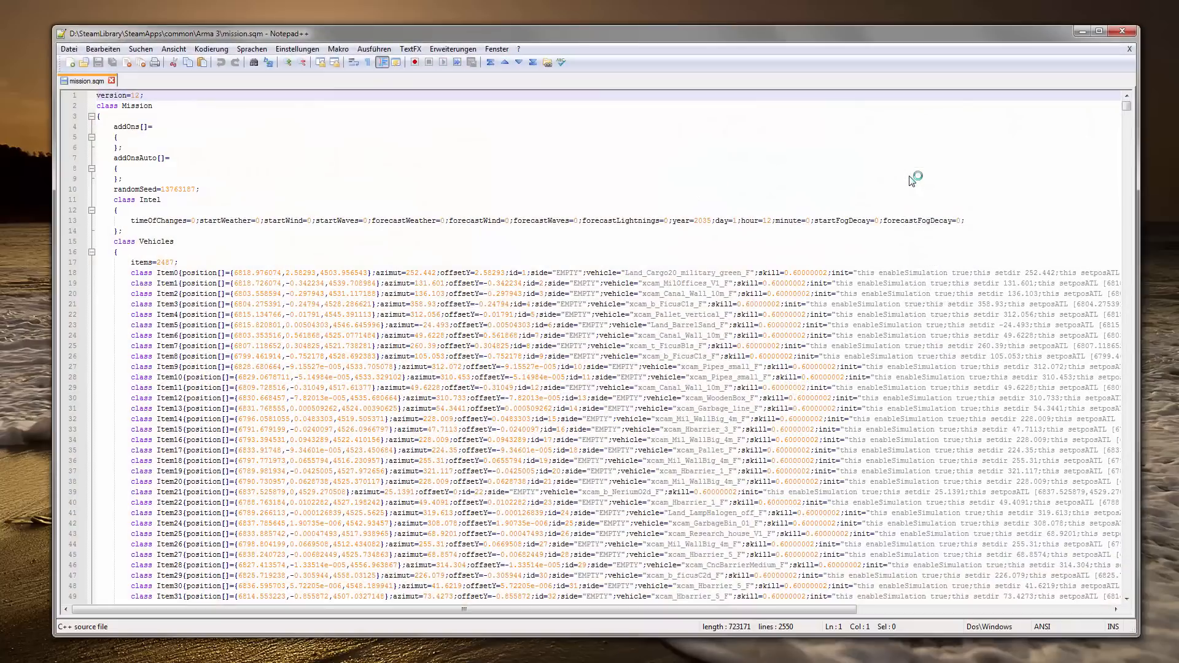
pyautogui.moveTo(1126, 106); pyautogui.dragTo(1120, 46)
pyautogui.click(1123, 33)
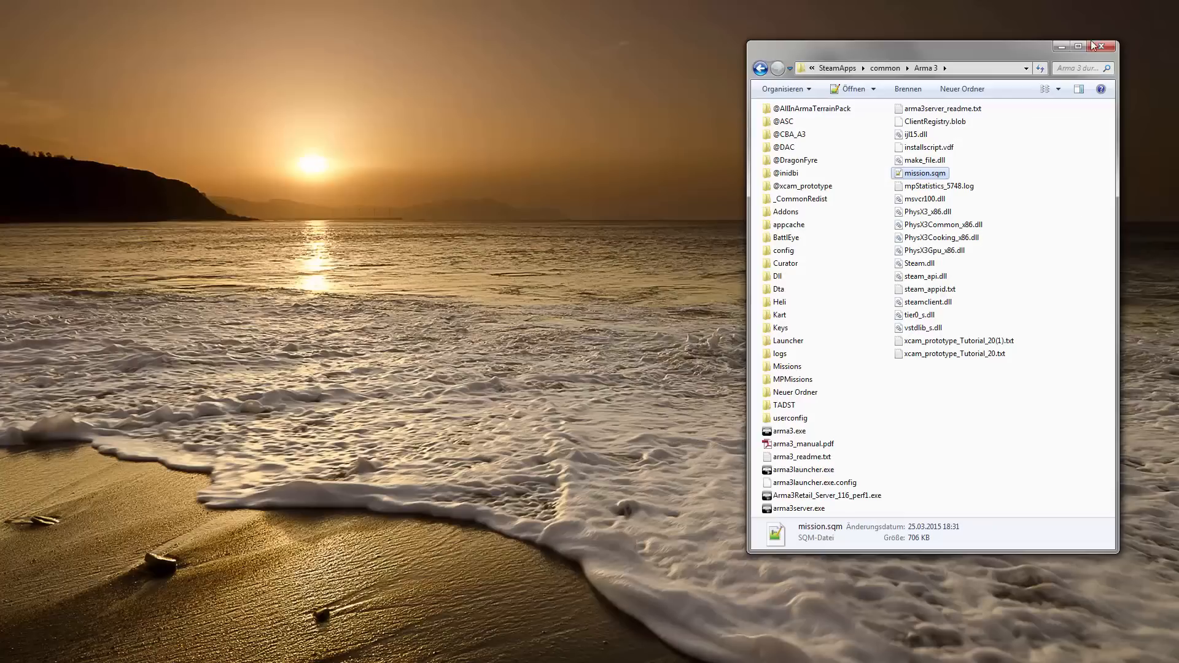
pyautogui.click(947, 403)
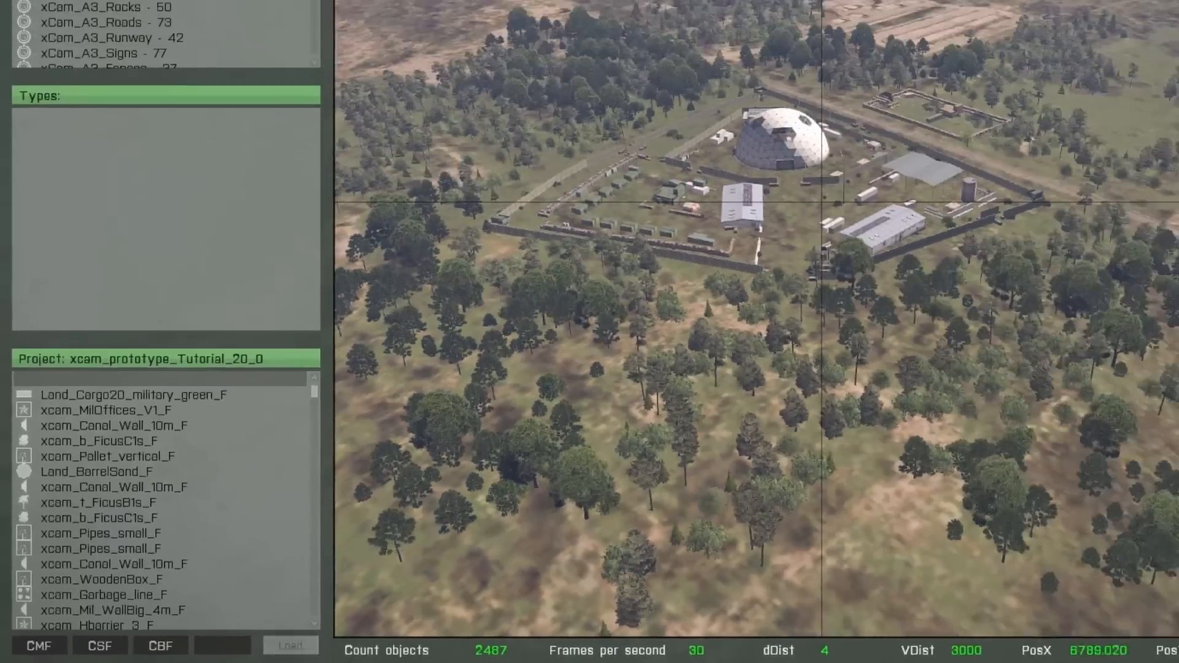
# - Create a script file in X-Cam with enablesimulation 'true' for each object, and check the exported .sqf file's name in the Arma 3 folder
pyautogui.click(236, 641)
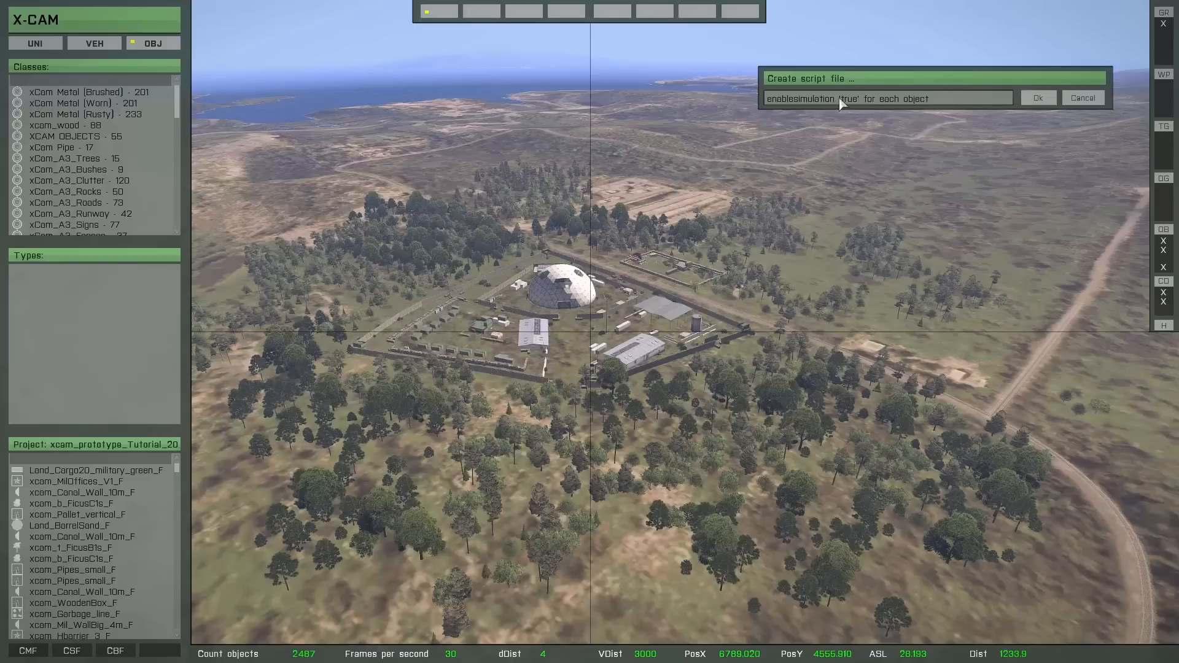
pyautogui.click(1038, 97)
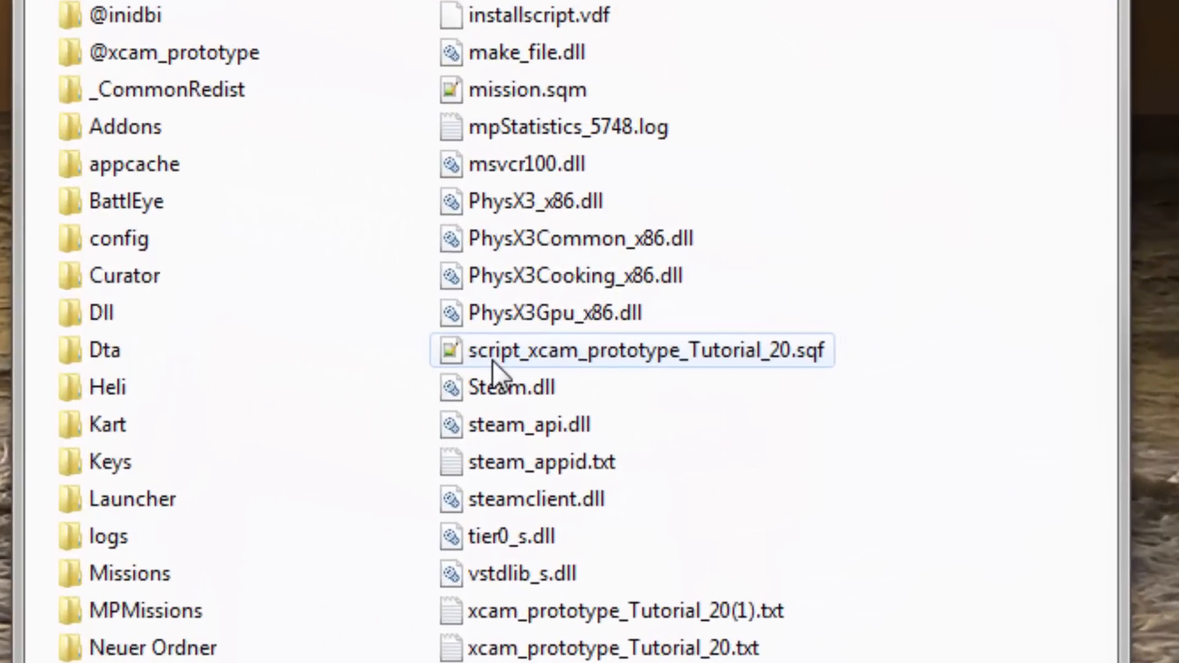
pyautogui.click(856, 306)
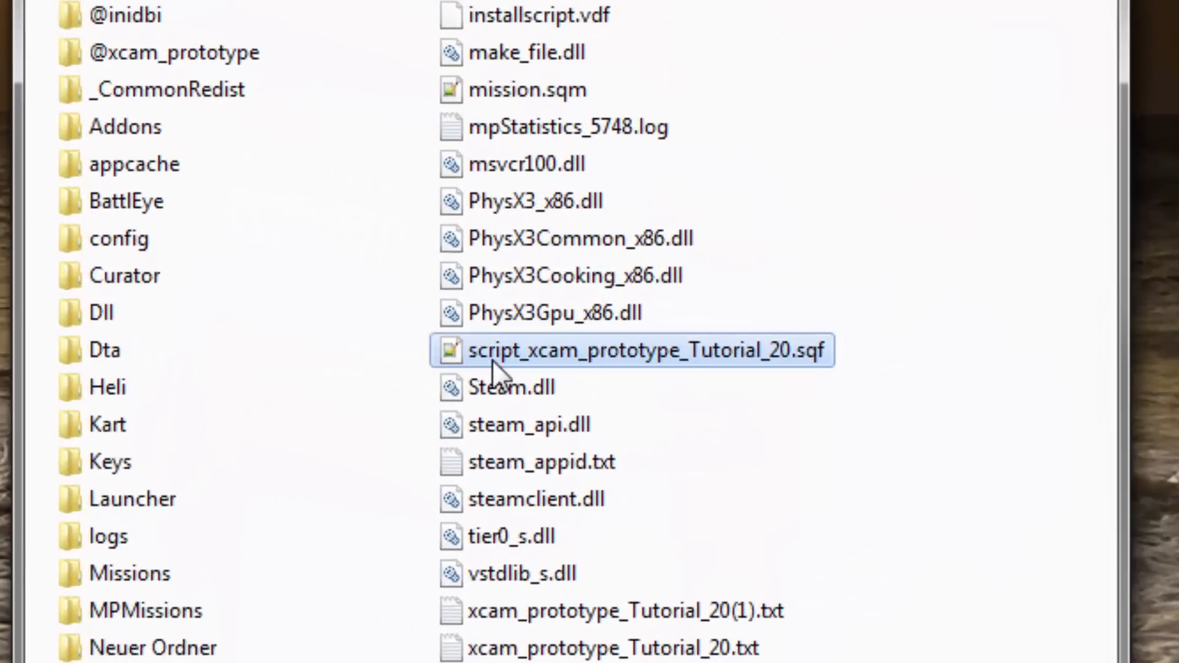
pyautogui.click(472, 349)
pyautogui.moveTo(473, 348); pyautogui.dragTo(792, 359)
pyautogui.click(532, 348)
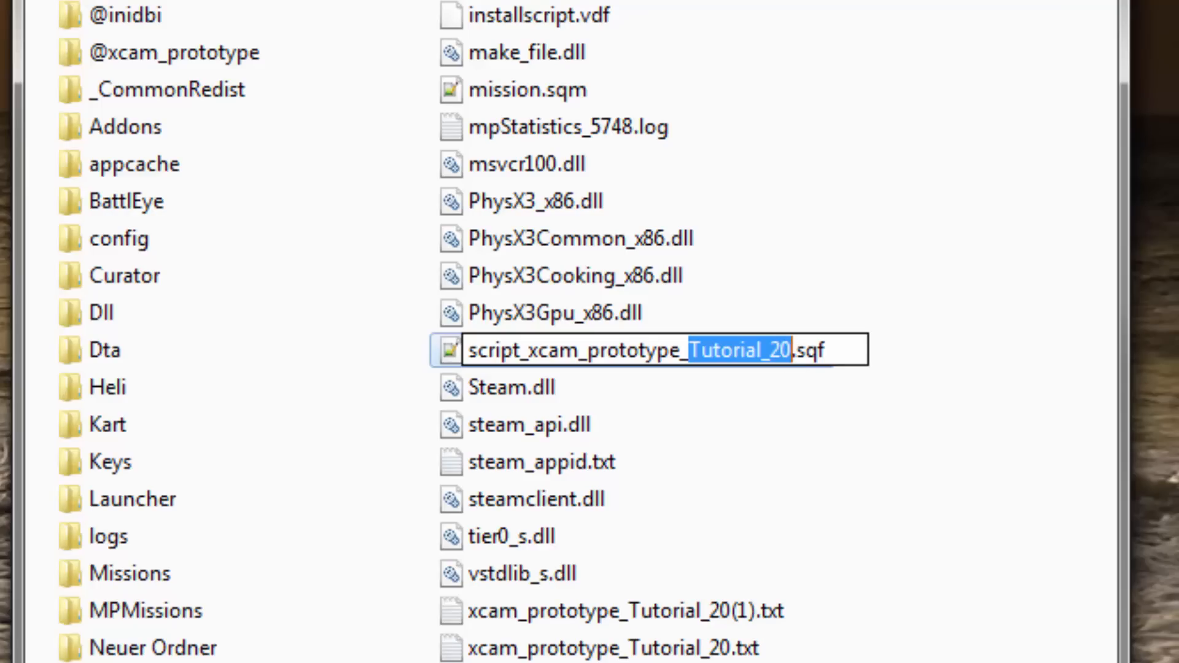
pyautogui.click(918, 605)
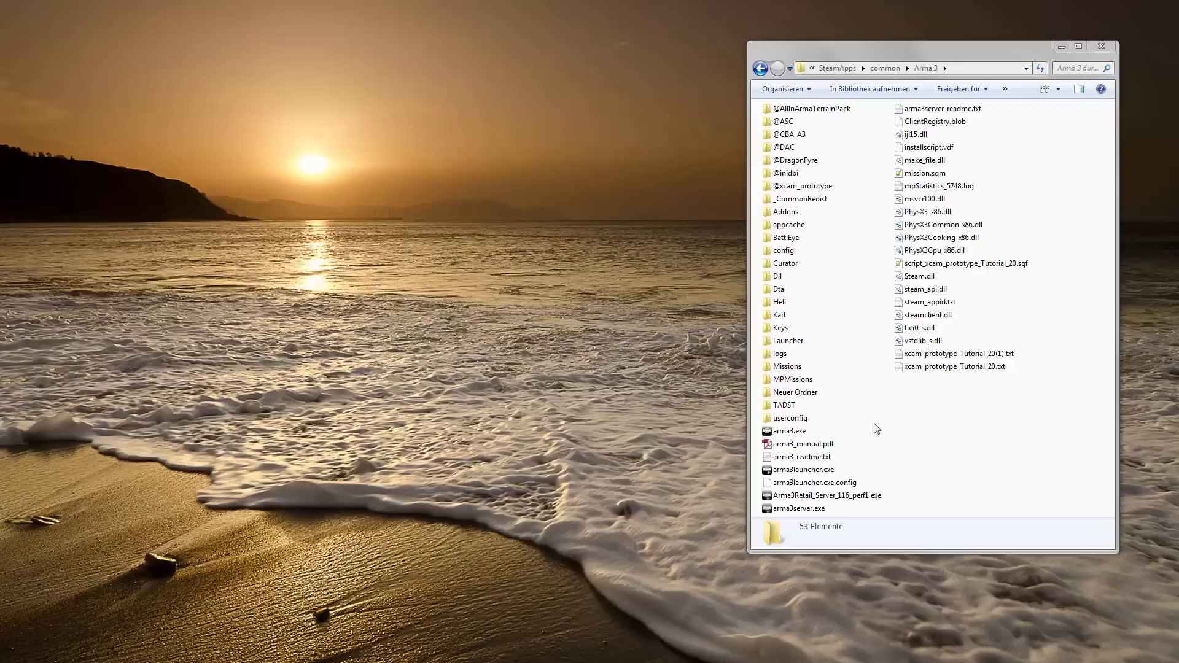
# - Create a new folder named xcam_output in the Arma 3 folder
pyautogui.rightClick(949, 460)
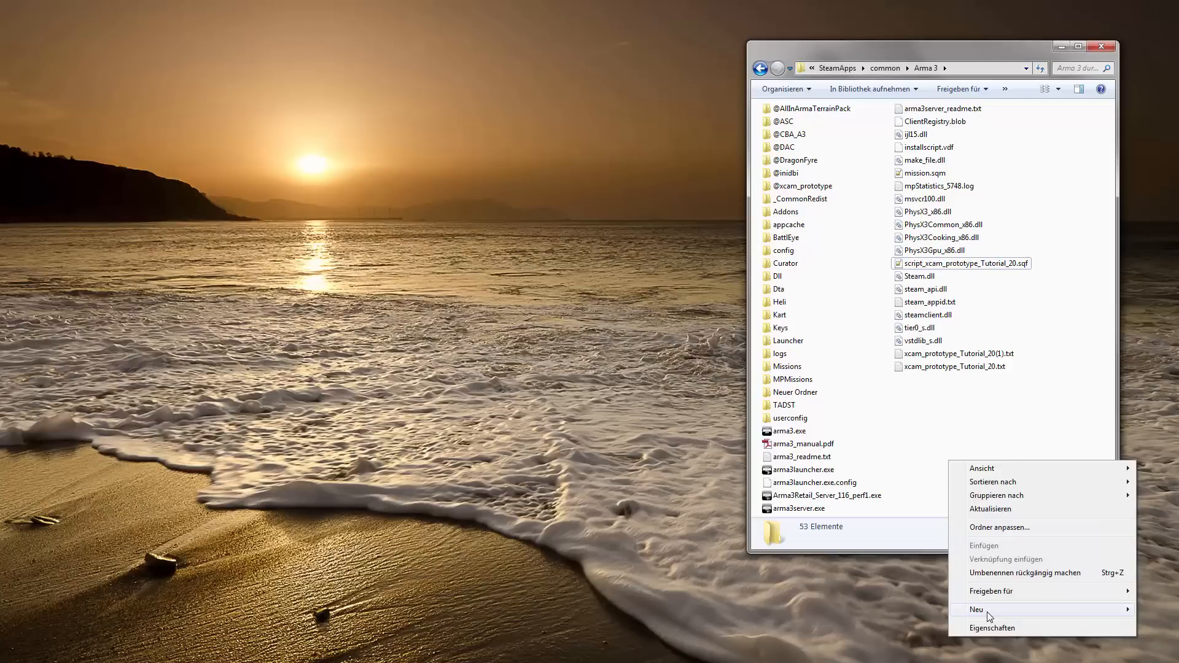
pyautogui.moveTo(990, 614)
pyautogui.click(1157, 610)
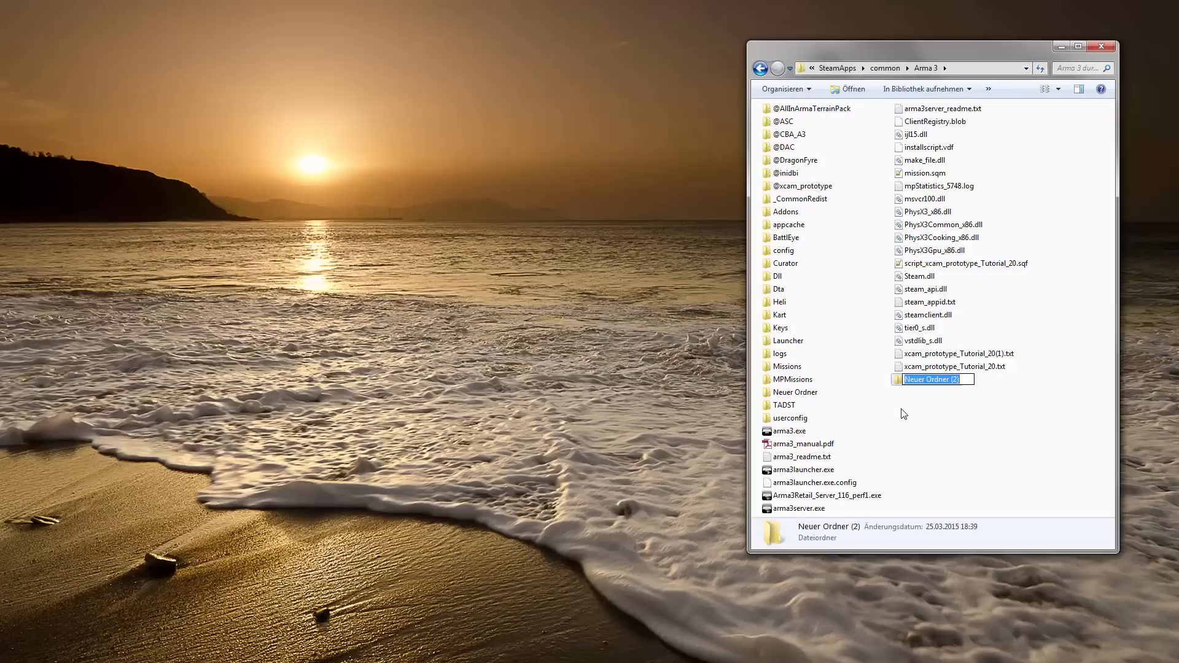
pyautogui.write('xcam_output')
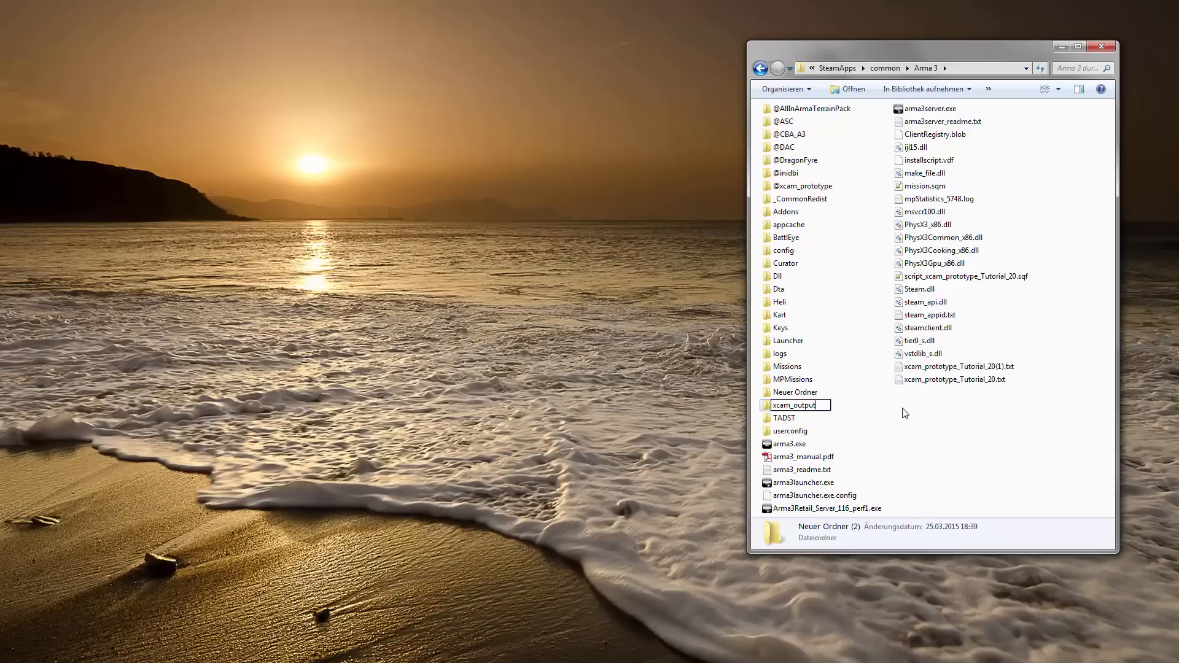
# - Confirm the xcam_output folder name, open the new folder and copy its full path
pyautogui.press('Return')
pyautogui.click(901, 415)
pyautogui.doubleClick(807, 434)
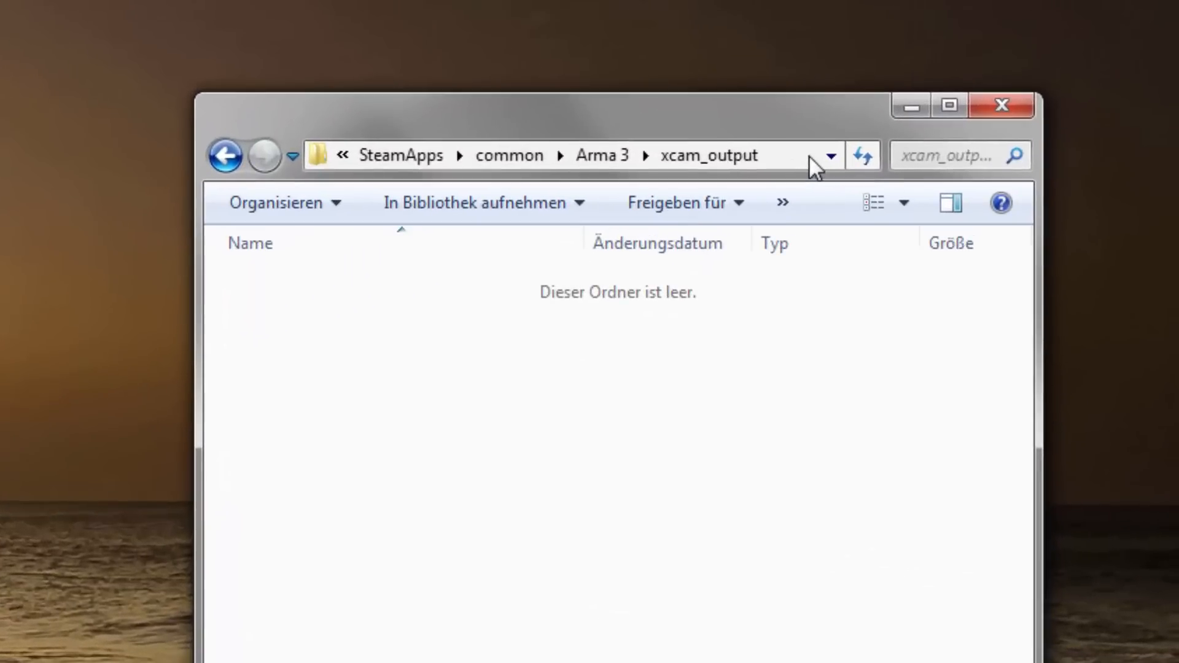
pyautogui.click(1017, 68)
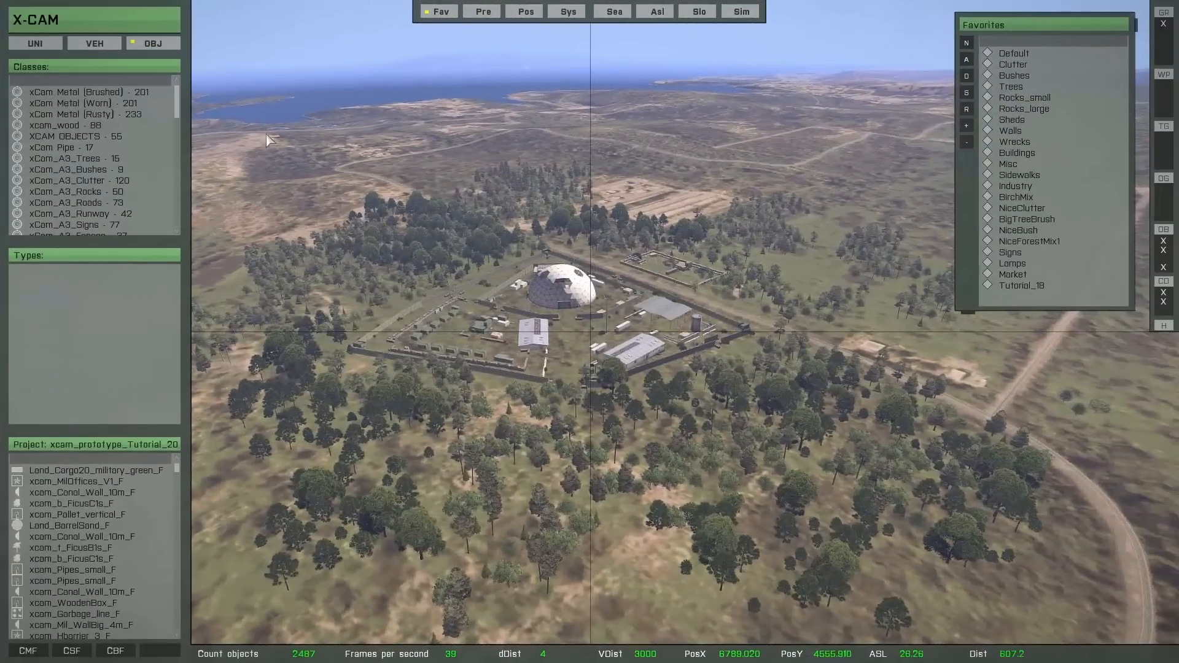
# - Switch to X-Cam and set its global save path in XCam Settings to the copied Arma 3\xcam_output path
pyautogui.moveTo(182, 68)
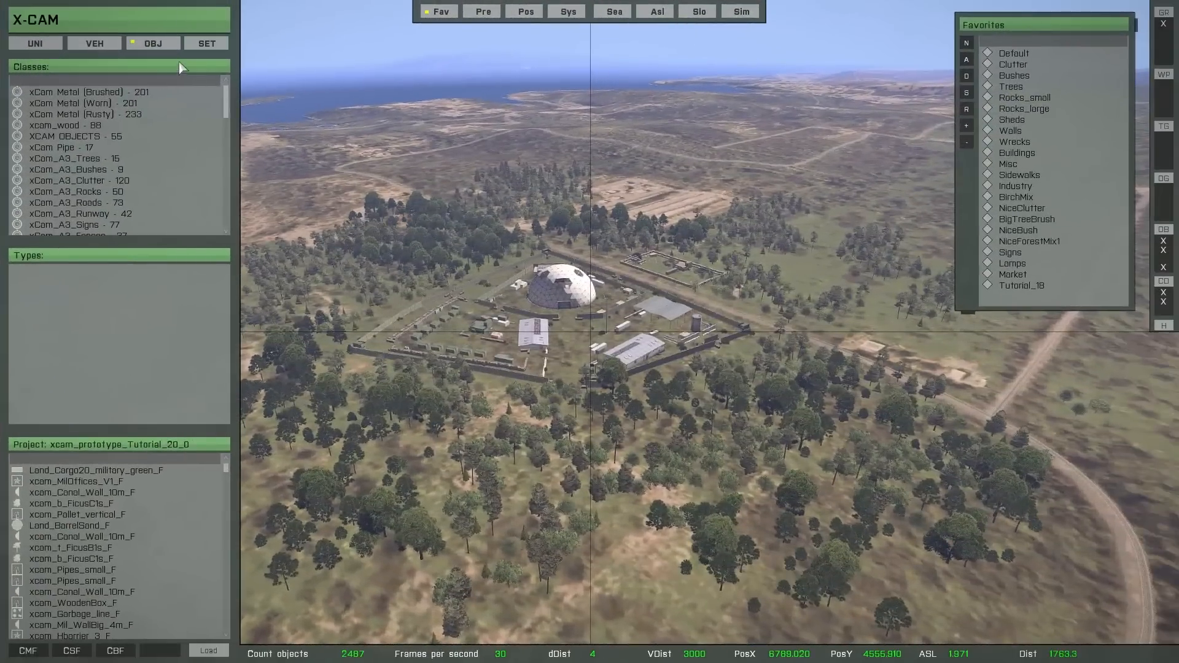
pyautogui.click(203, 44)
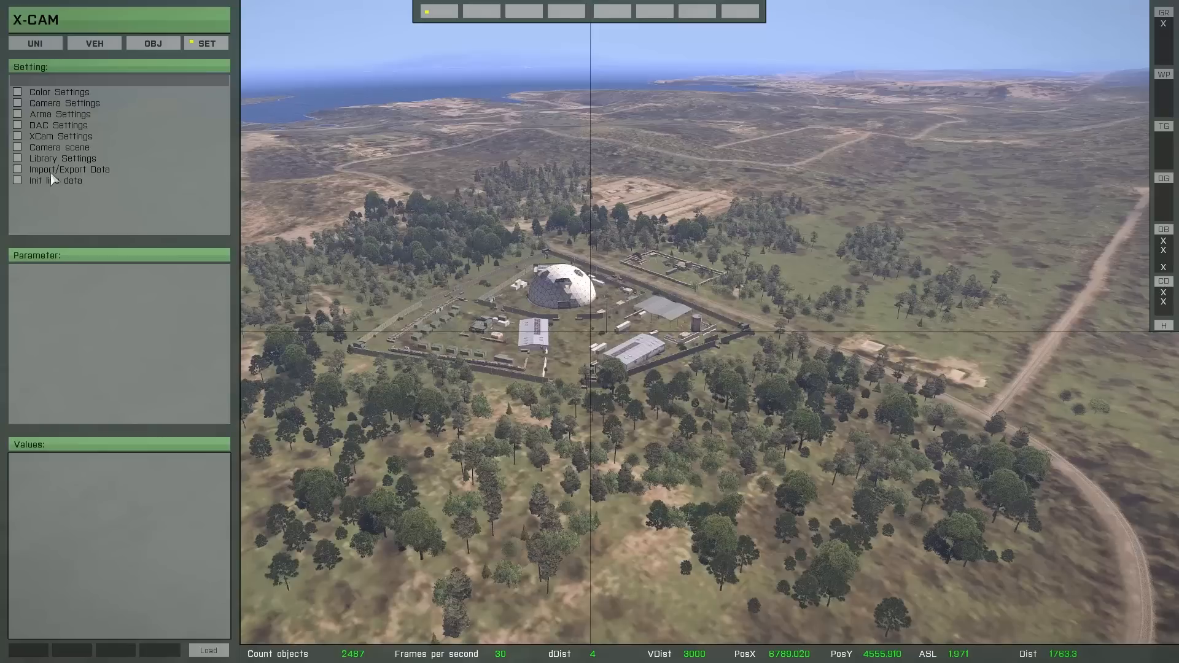
pyautogui.click(49, 138)
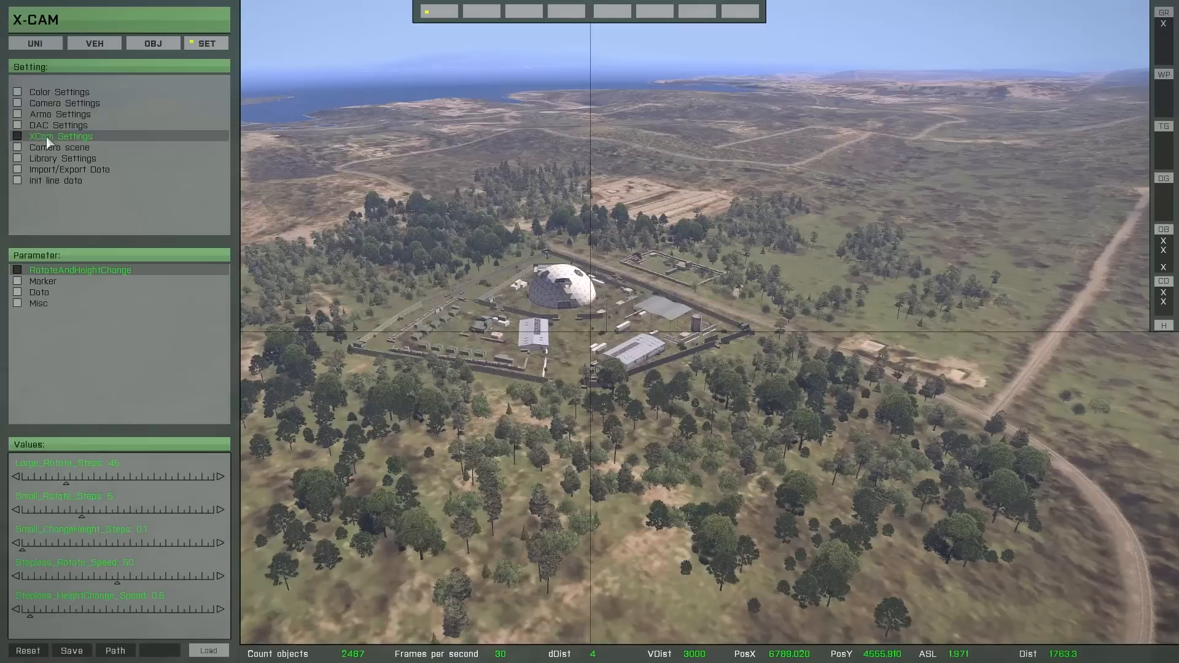
pyautogui.click(115, 652)
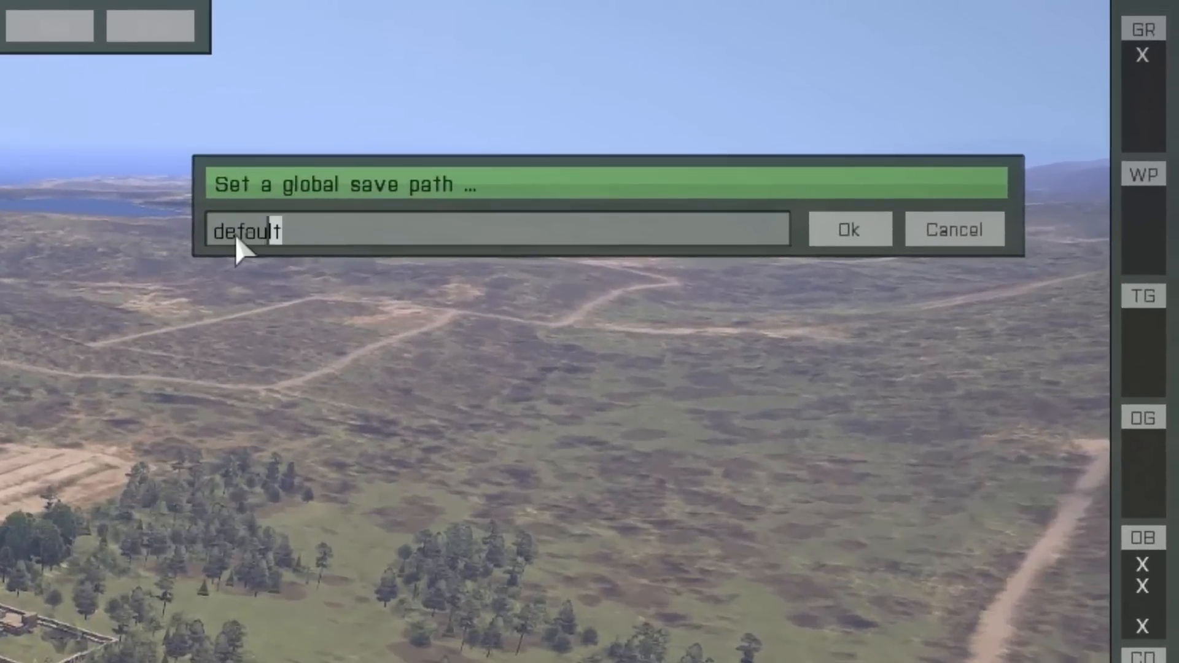
pyautogui.doubleClick(344, 205)
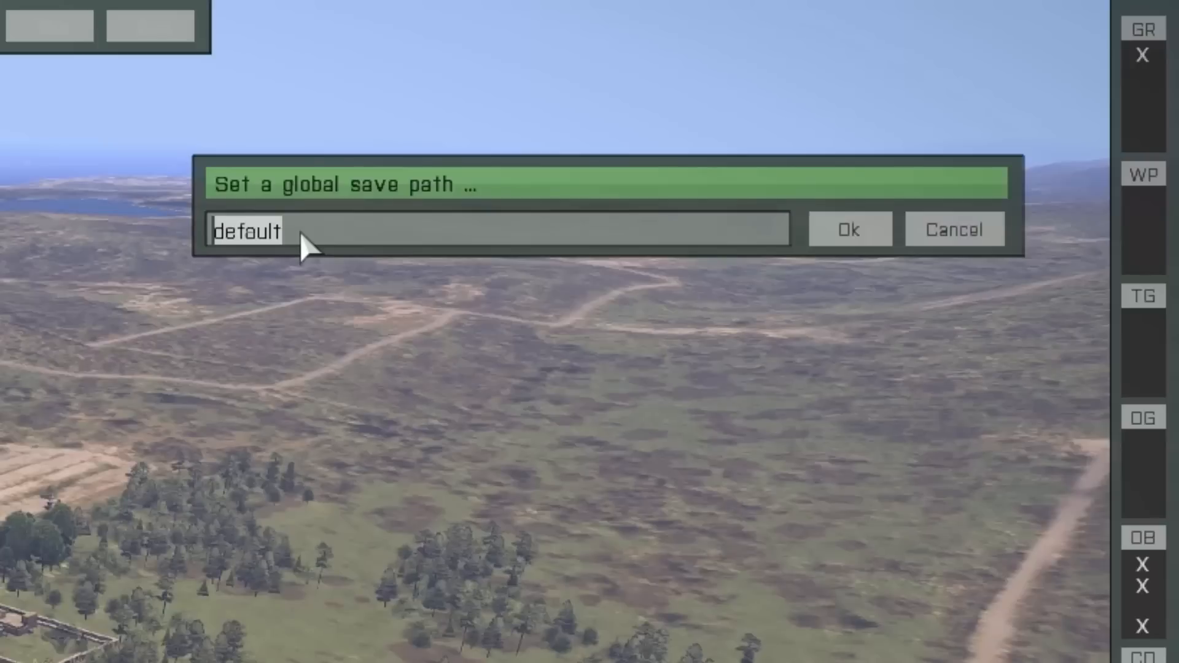
pyautogui.hotkey('ctrl', 'v')
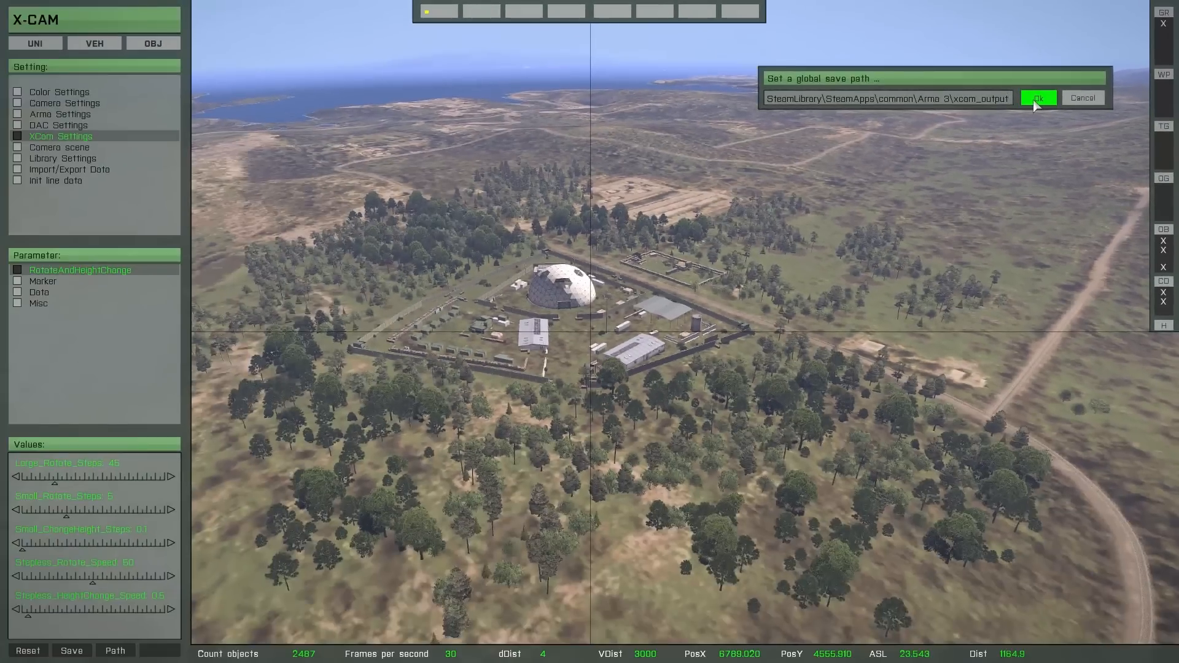
pyautogui.click(869, 217)
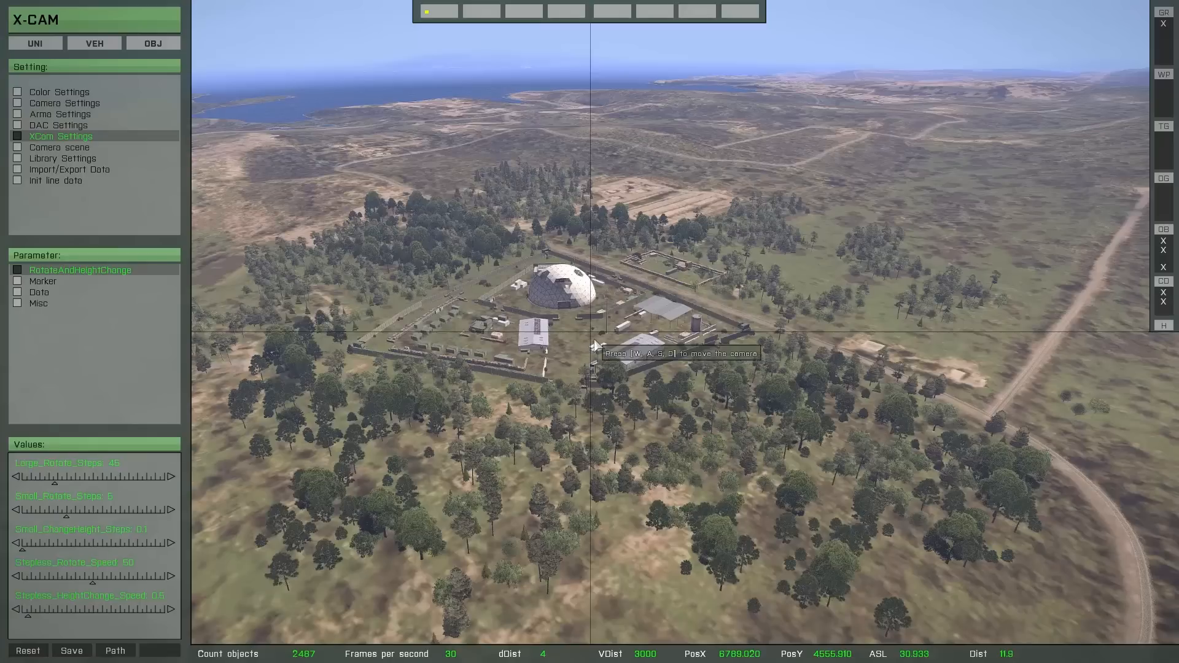
# - Return to the object editor and create a mission file with enablesimulation 'true' for each object
pyautogui.click(155, 44)
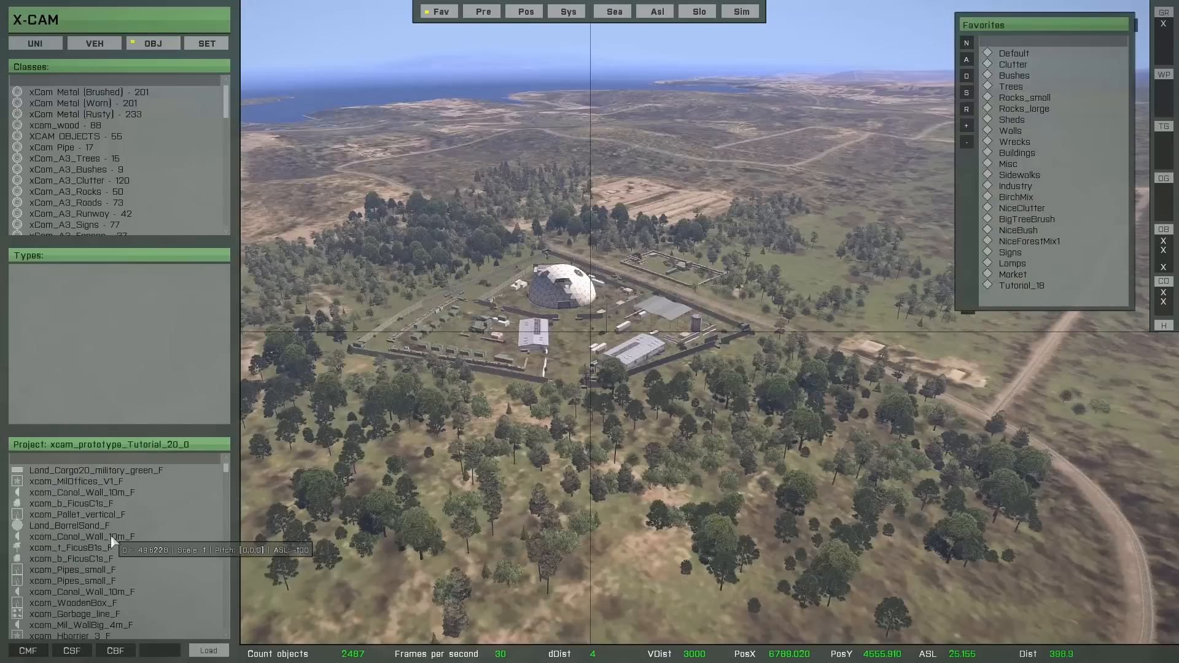
pyautogui.click(28, 651)
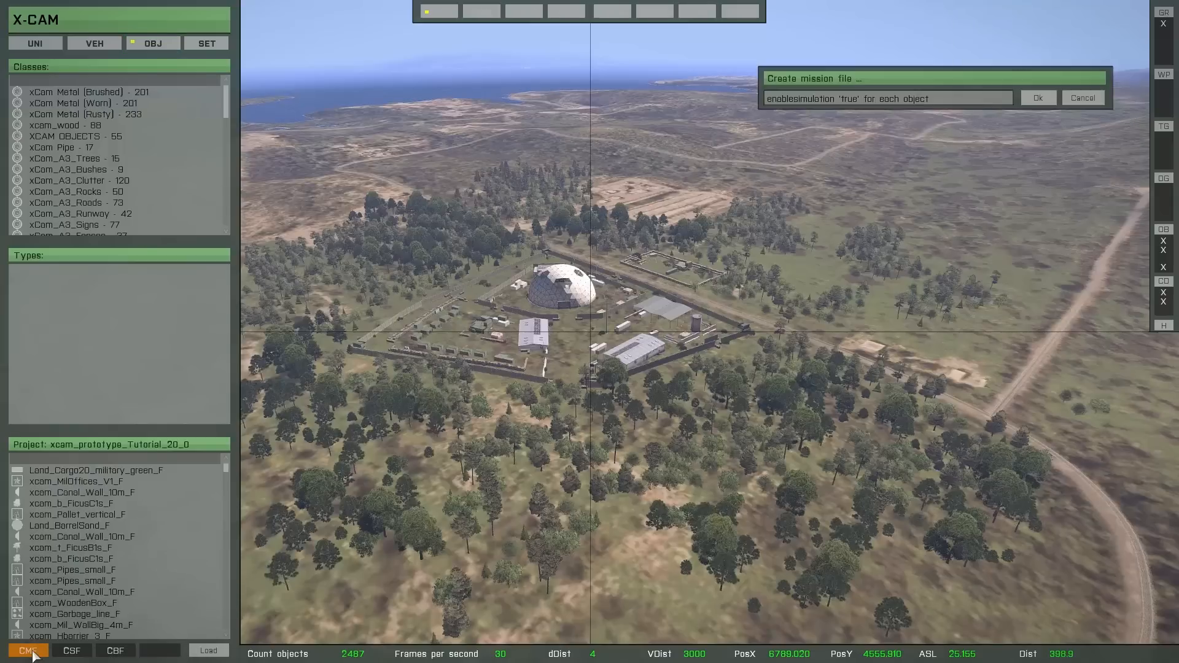
pyautogui.click(1038, 98)
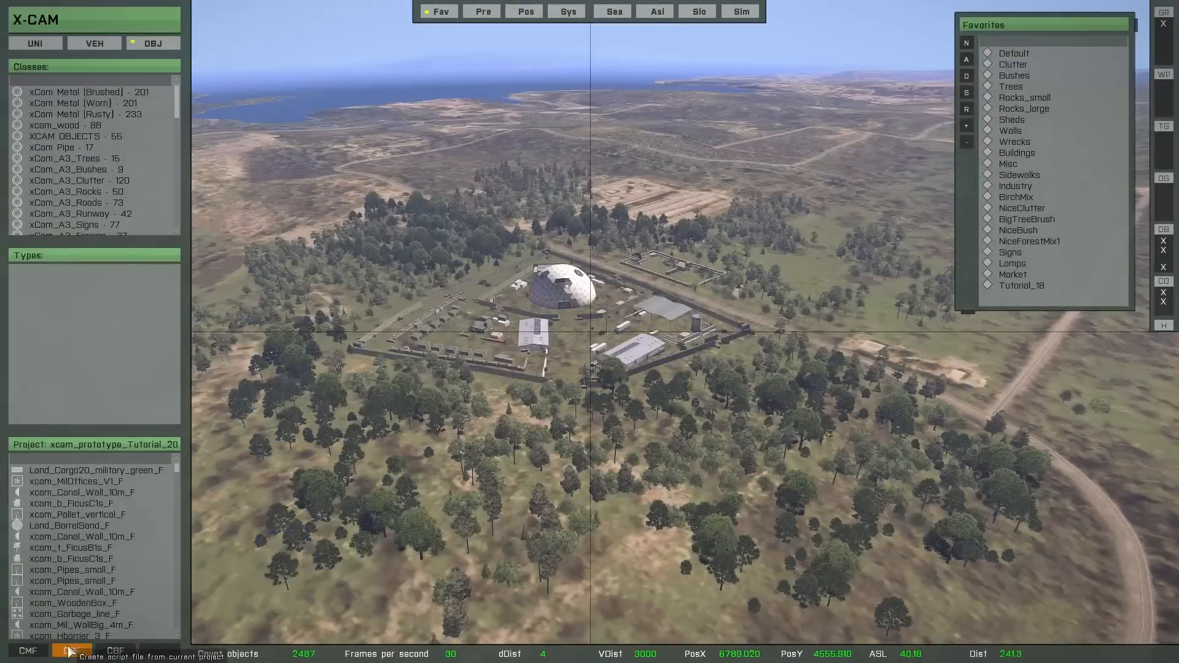
# - Create a script file with enablesimulation 'true' for each object, and export the project as a visitor file
pyautogui.click(71, 651)
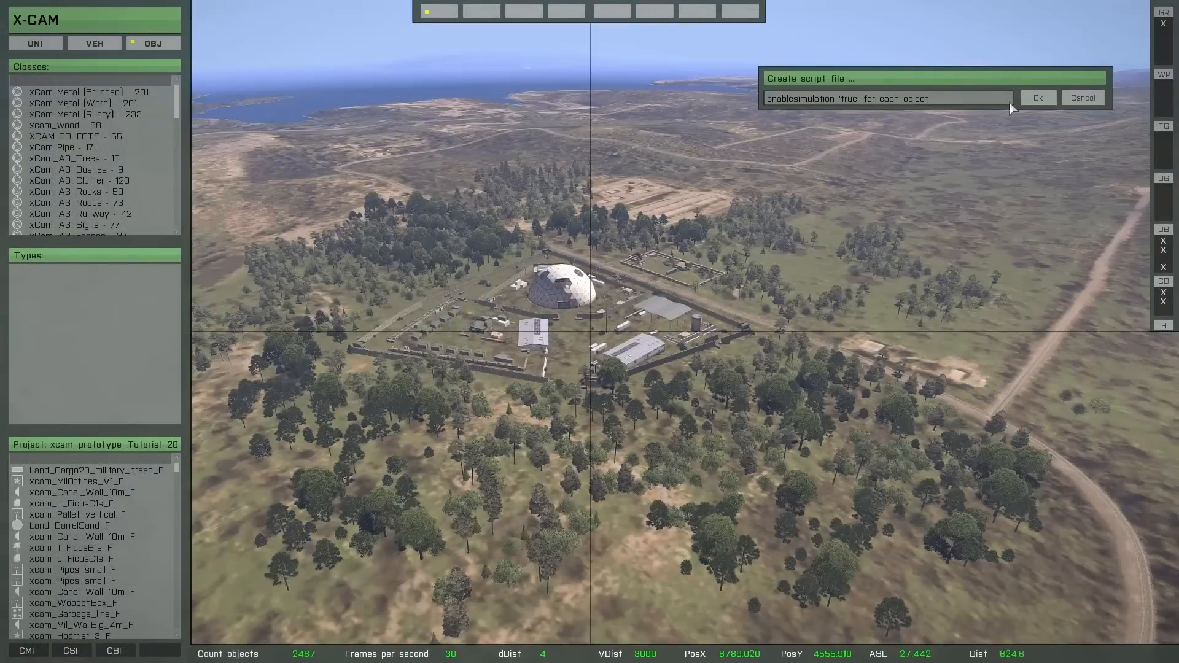
pyautogui.click(1038, 98)
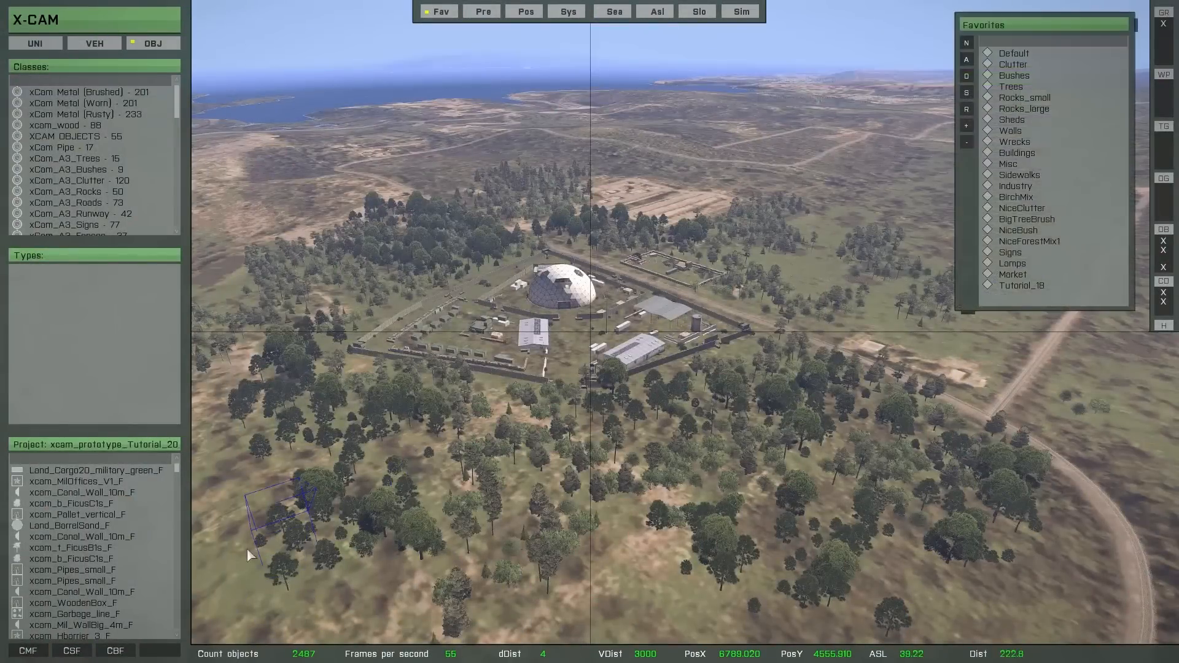
pyautogui.click(115, 651)
pyautogui.click(1038, 98)
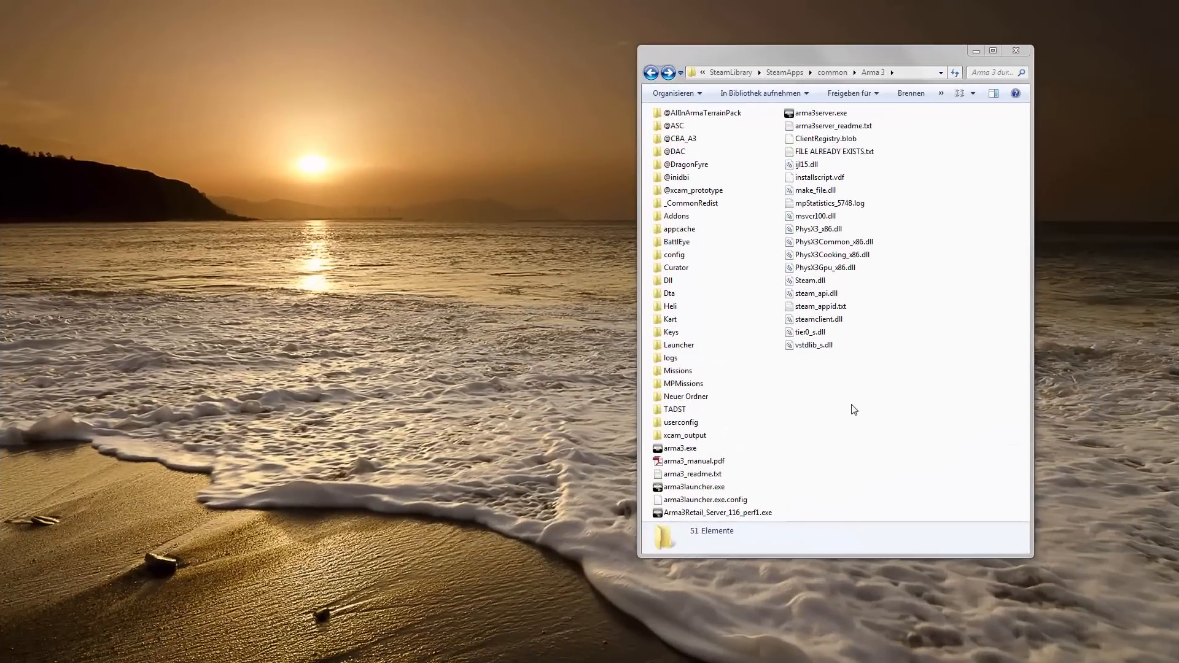
# - Open the xcam_output folder and view the contents of the exported .sqm, .sqf and .txt files, closing each one
pyautogui.doubleClick(691, 436)
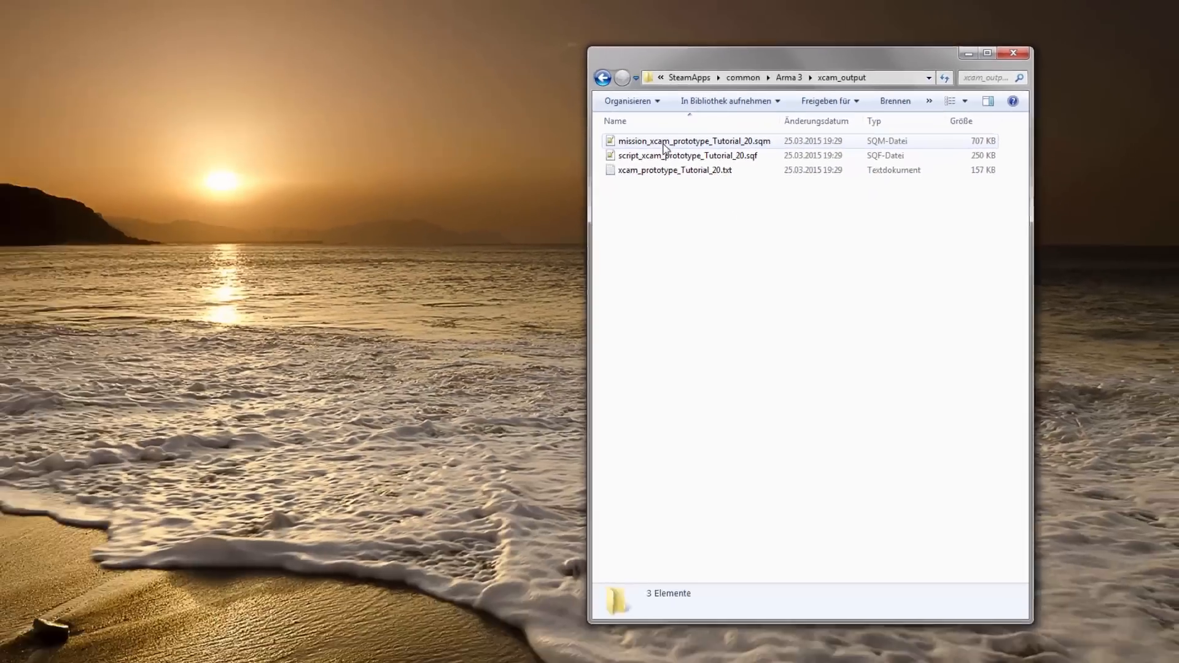
pyautogui.doubleClick(295, 251)
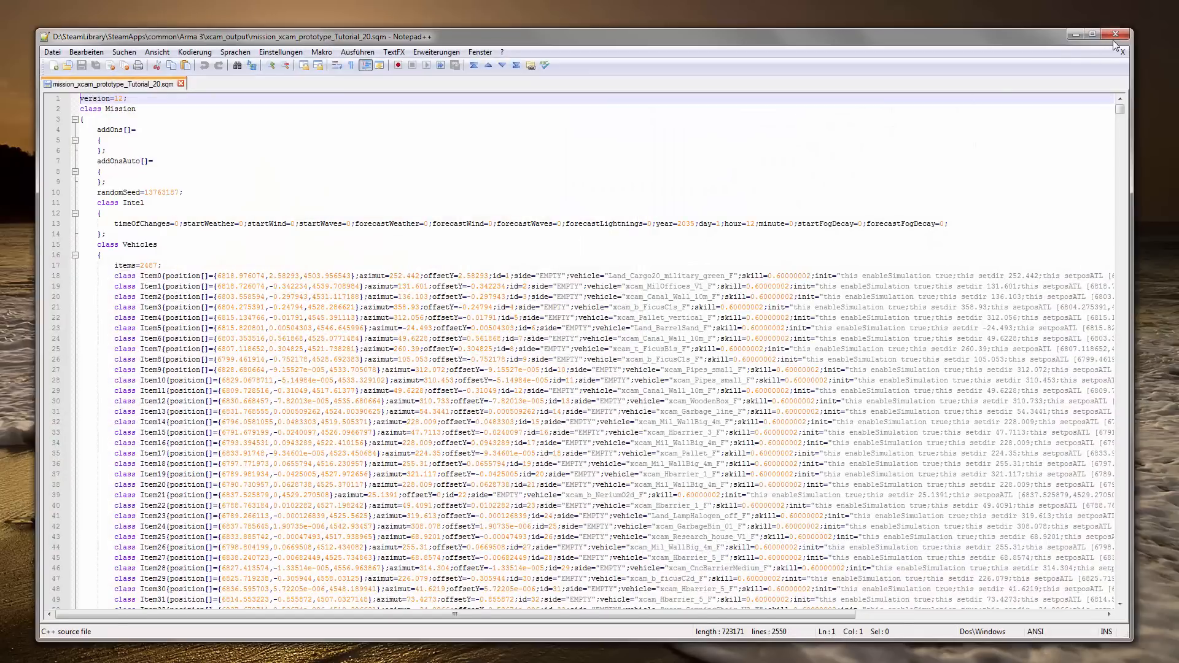
pyautogui.click(1112, 38)
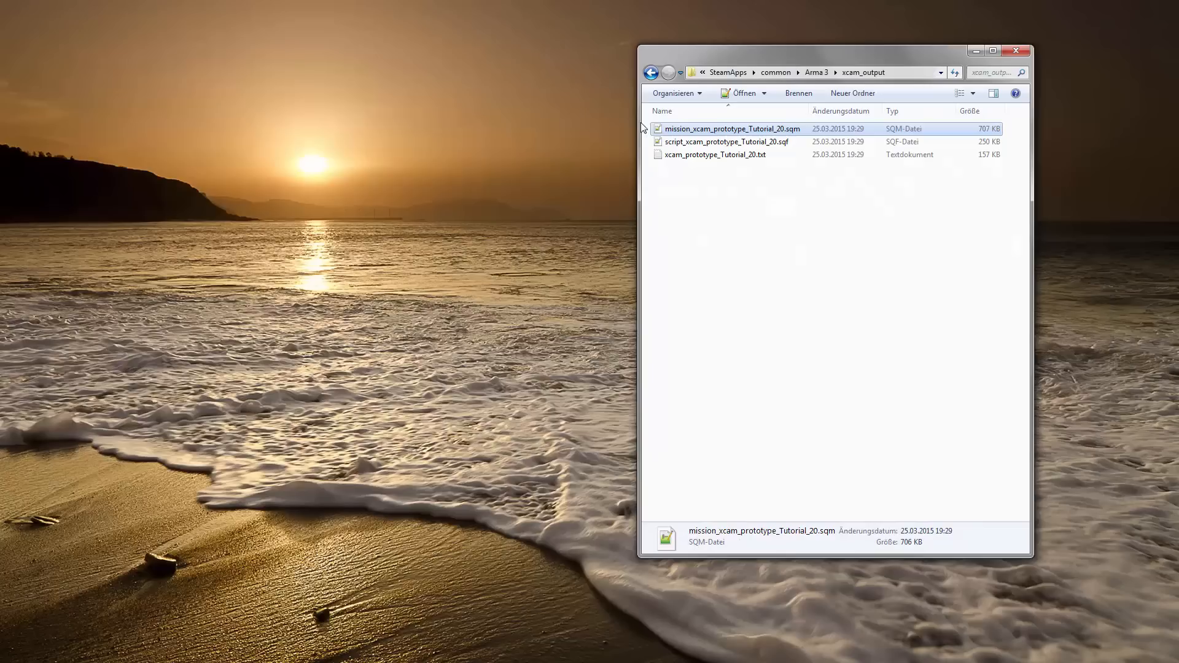
pyautogui.doubleClick(679, 140)
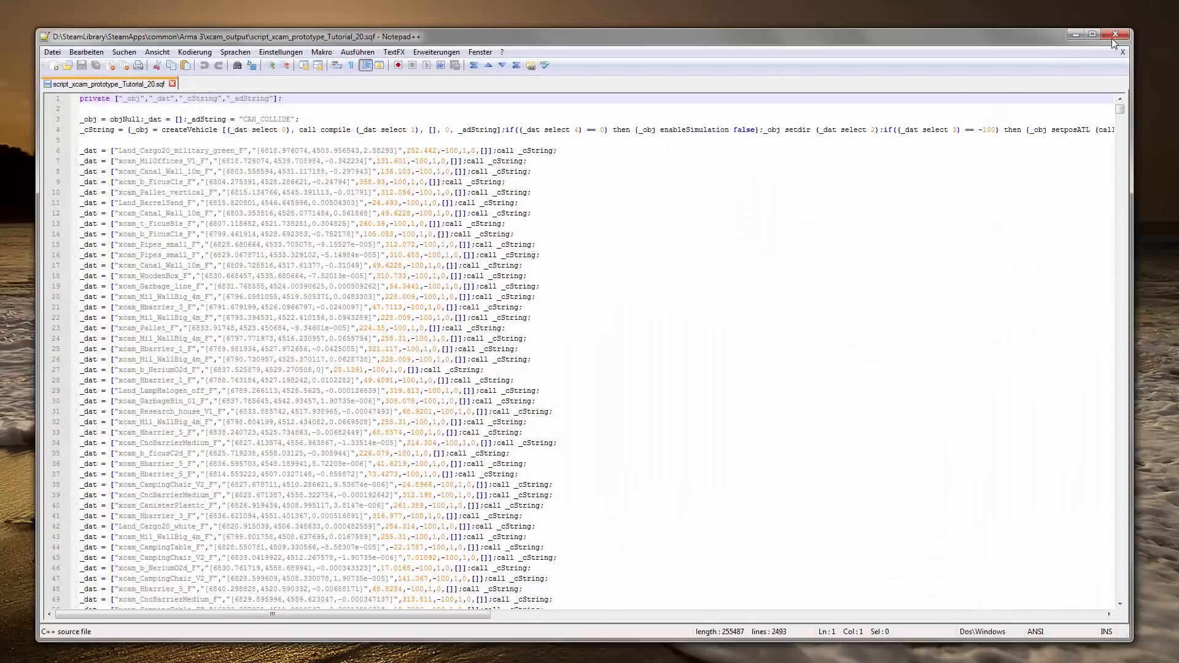
pyautogui.click(1111, 38)
pyautogui.doubleClick(715, 157)
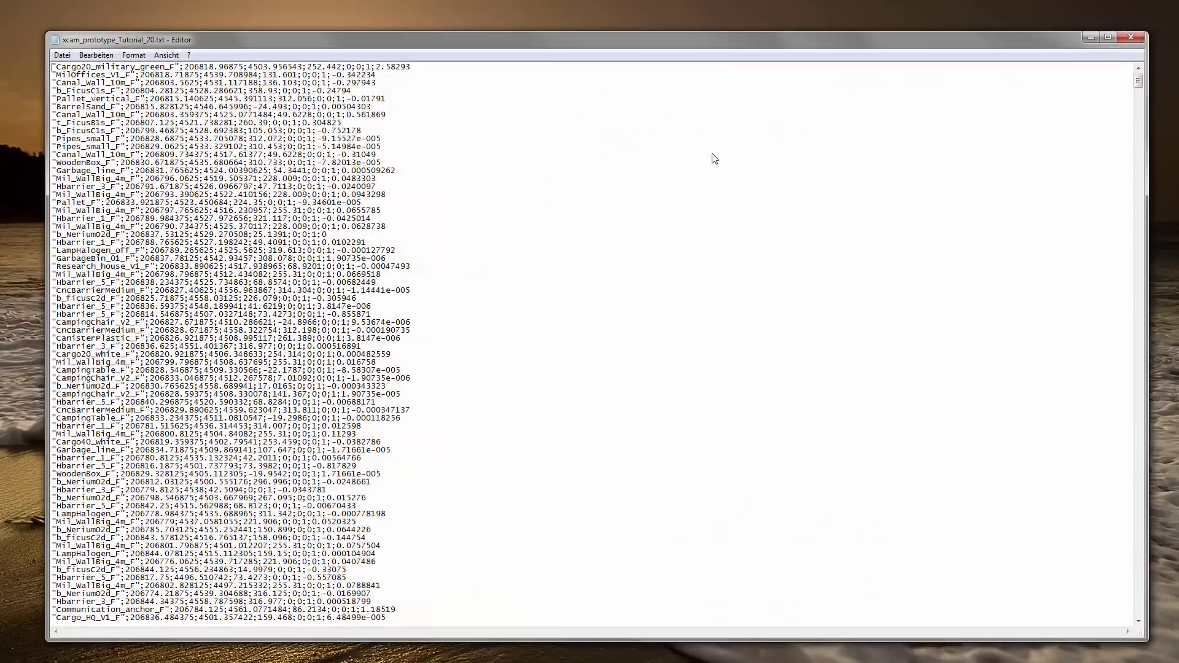
pyautogui.click(1132, 41)
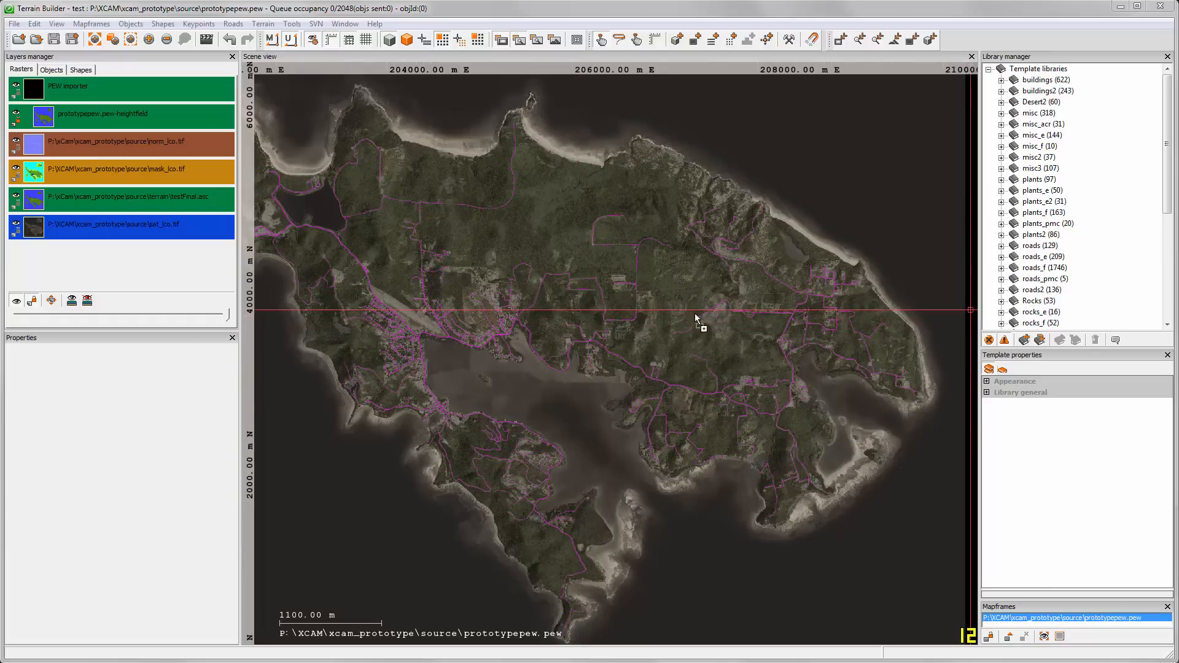
# - Switch to Terrain Builder and import the exported text file onto the map as Objects
pyautogui.moveTo(589, 339); pyautogui.dragTo(590, 339)
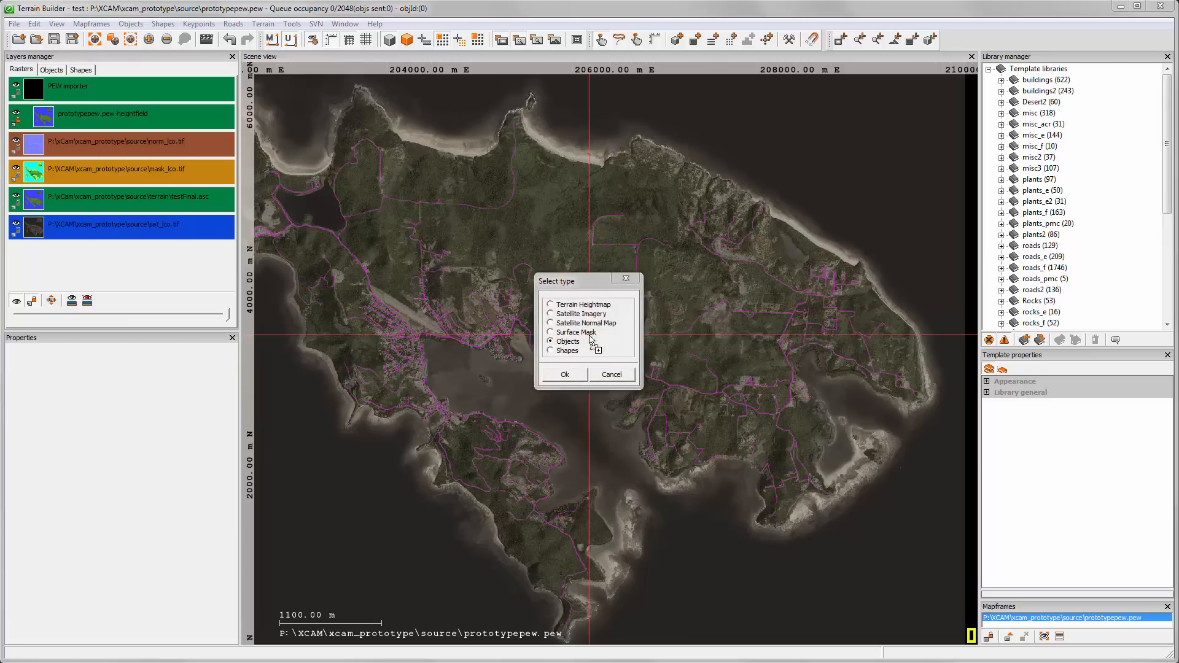
pyautogui.click(564, 375)
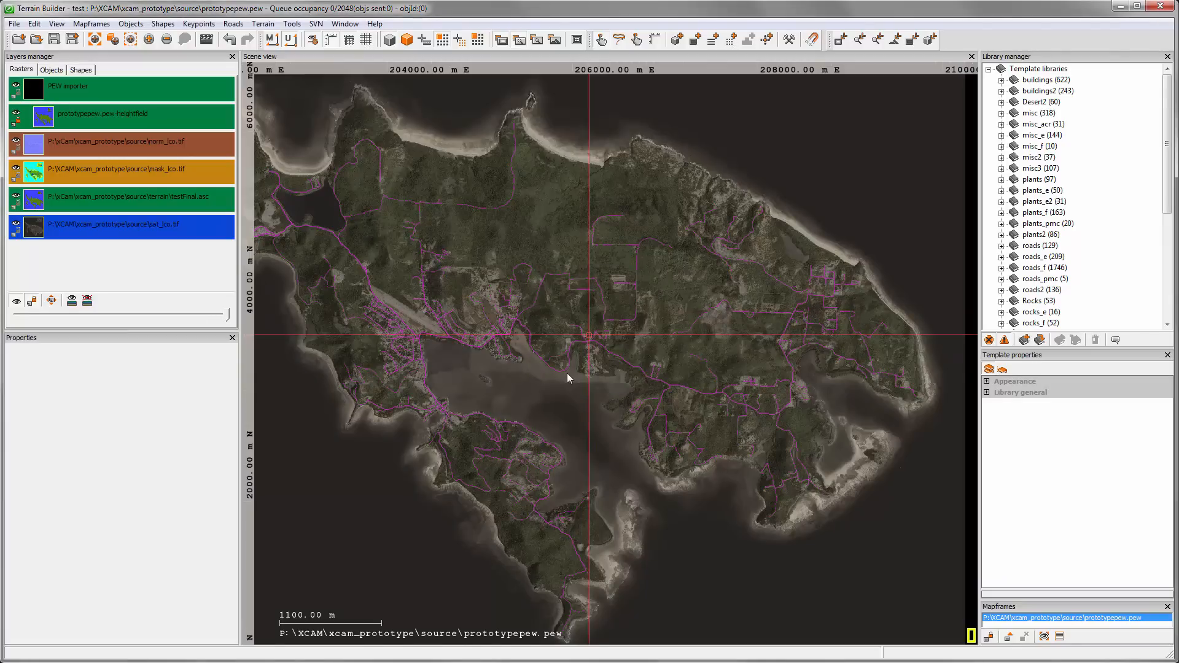
pyautogui.scroll(8, 652, 335)
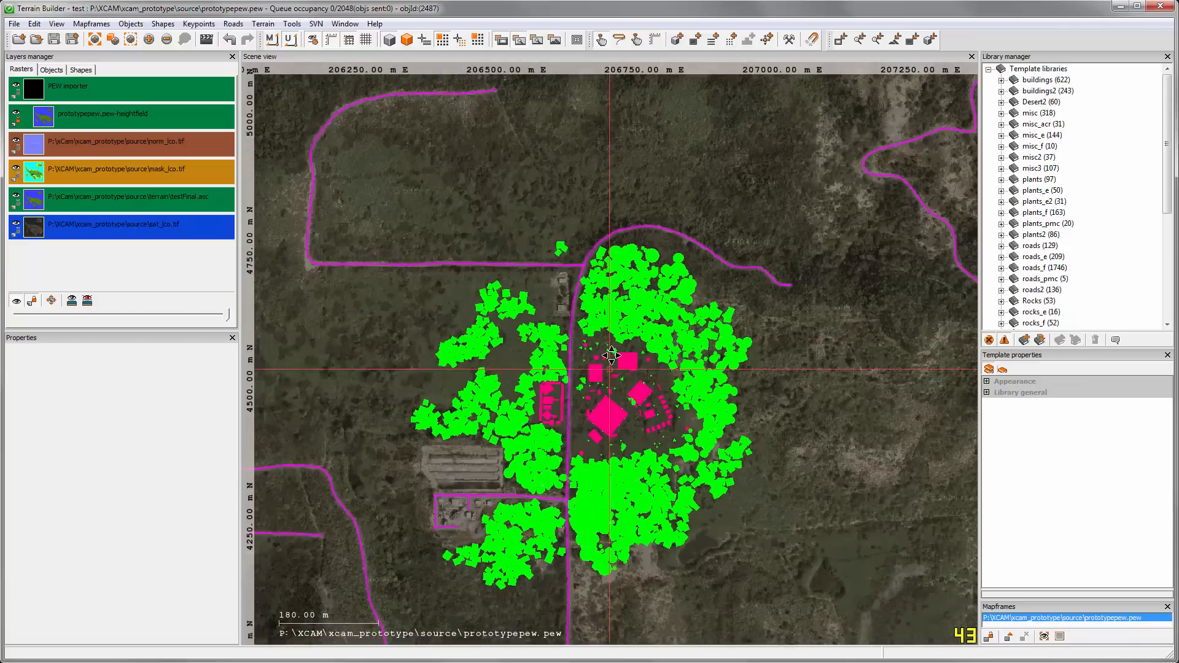
pyautogui.moveTo(611, 356)
pyautogui.mouseDown(button='middle')
pyautogui.moveTo(627, 328)
pyautogui.moveTo(616, 325)
pyautogui.moveTo(612, 358)
pyautogui.mouseUp(button='middle')
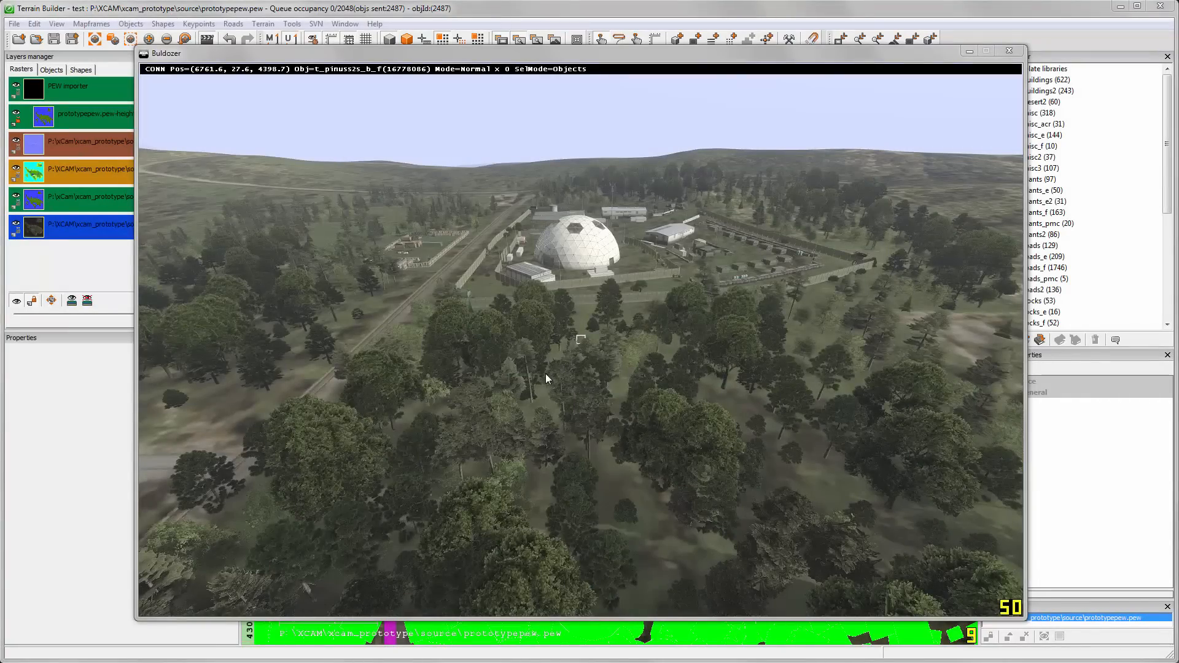
# - Inspect the imported dome compound and surrounding forest from several sides in the Buldozer 3D preview
pyautogui.click(582, 364)
pyautogui.press('s')
pyautogui.press('a')
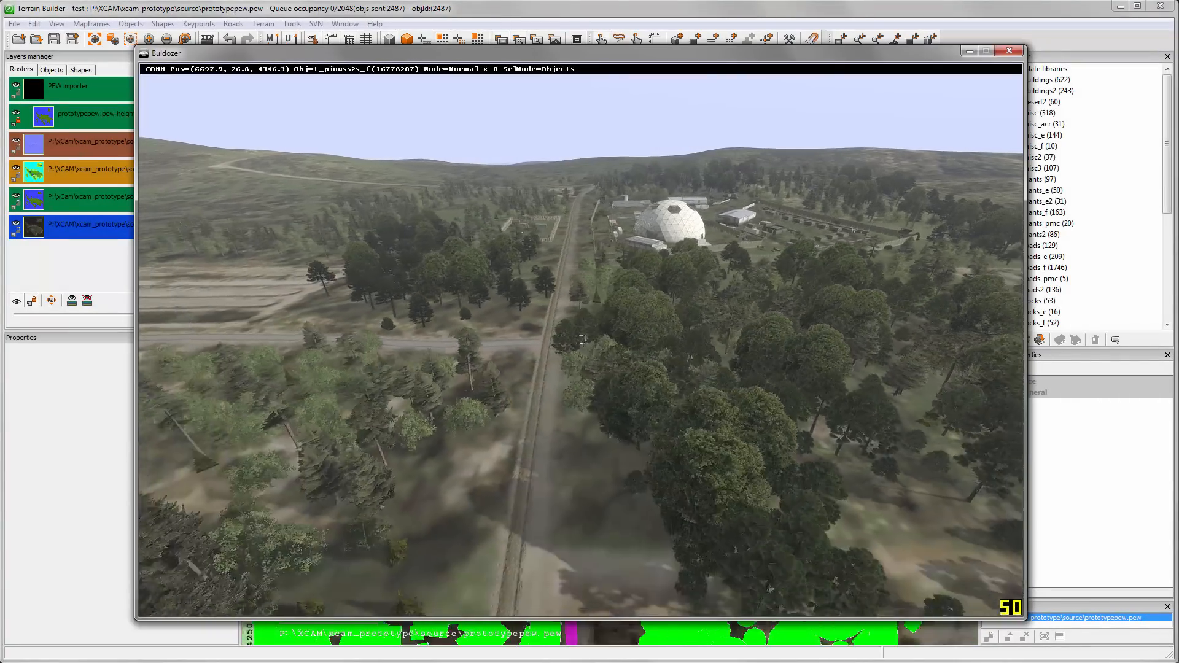
pyautogui.press('d')
pyautogui.press('w')
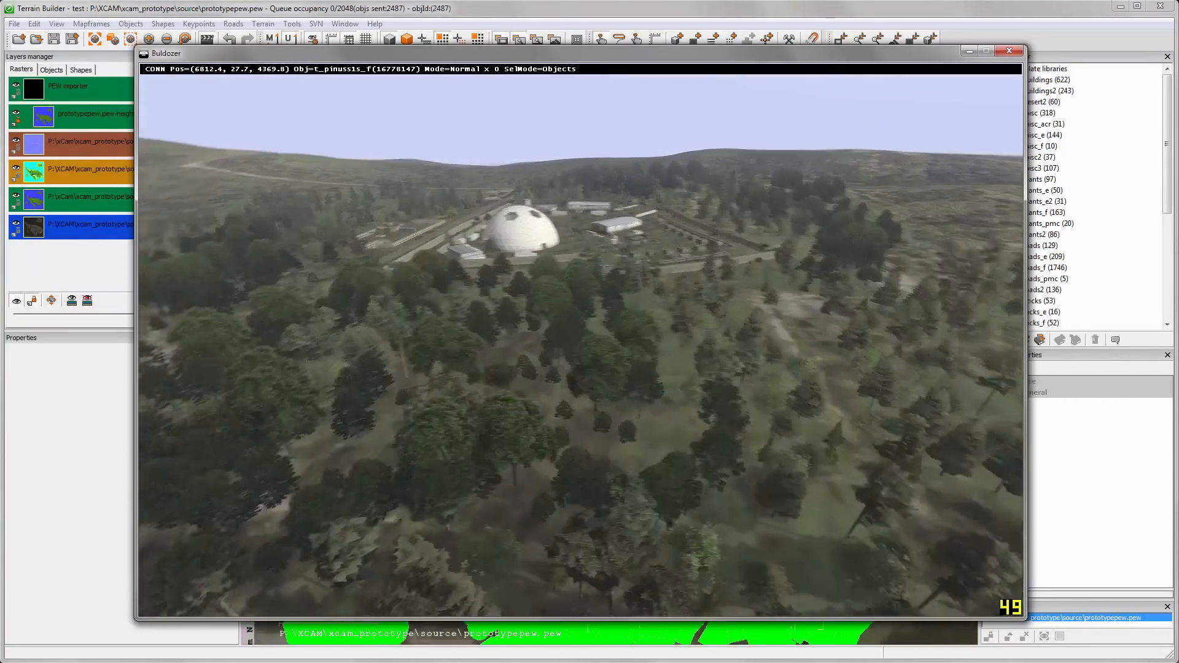
pyautogui.press('w')
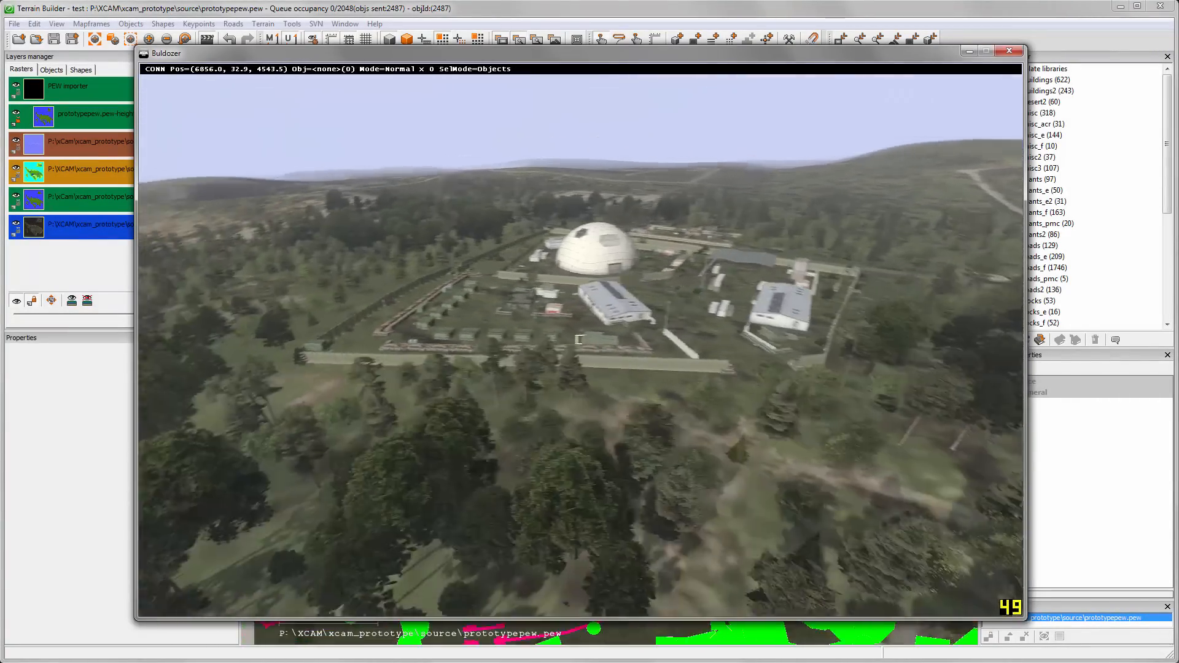
pyautogui.press('s')
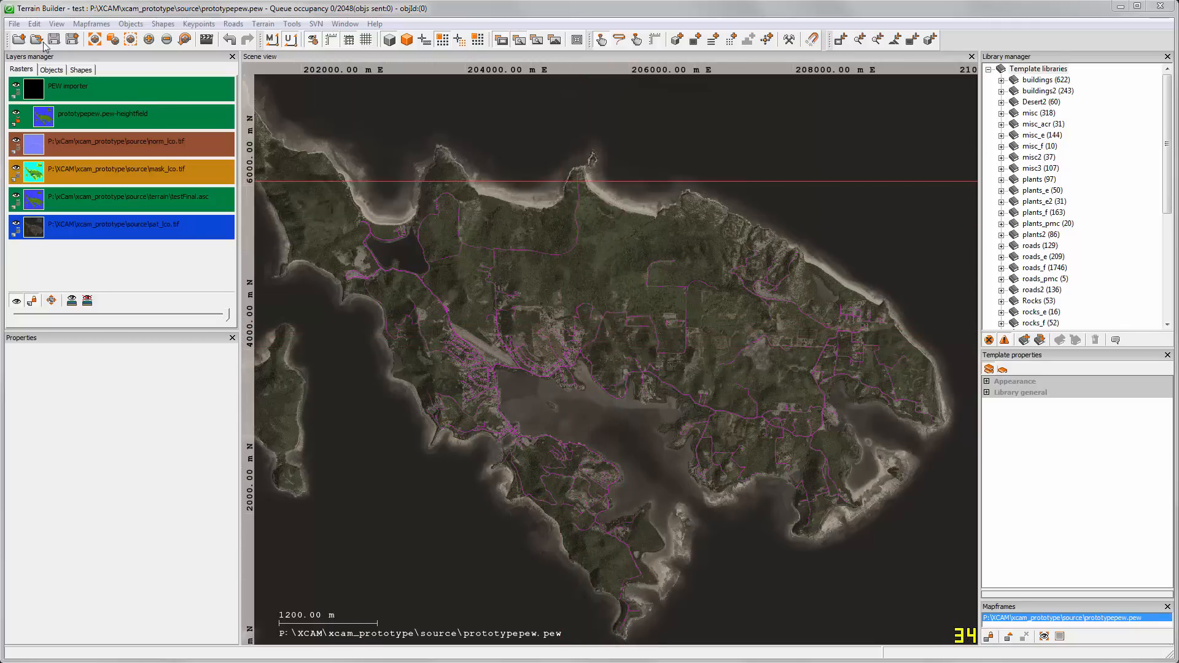
# - Import the objects from xcam_prototype_Tutorial_20_absolute.txt with advanced options enabled and the elevation mode set to Absolute
pyautogui.click(15, 24)
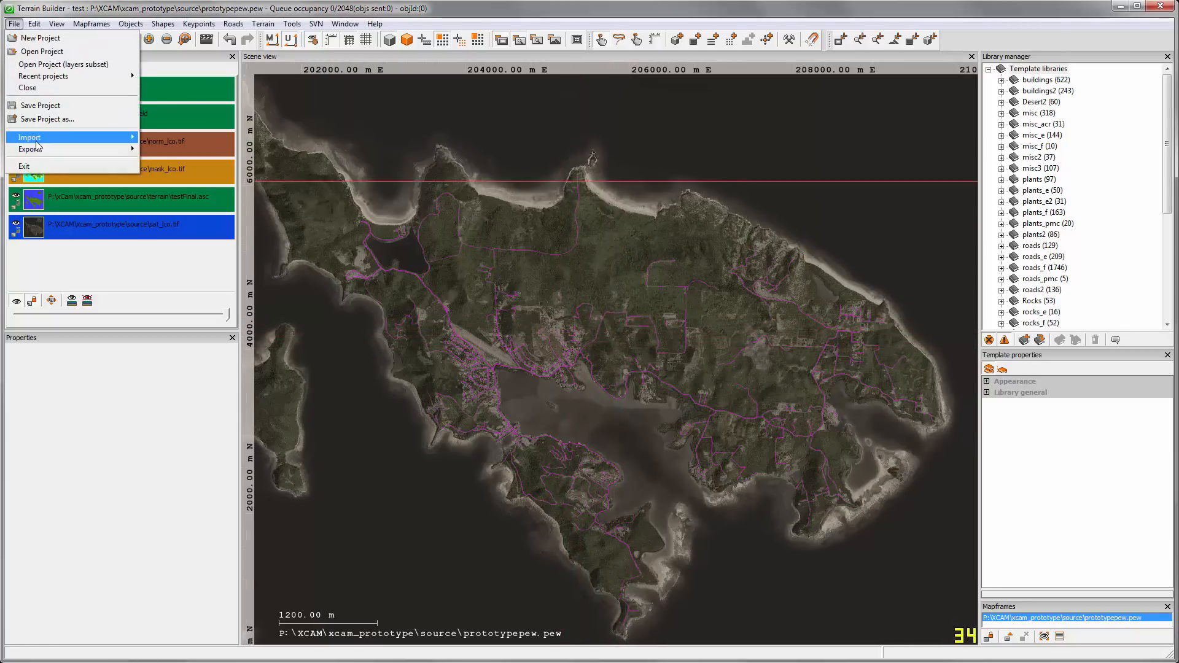
pyautogui.moveTo(36, 142)
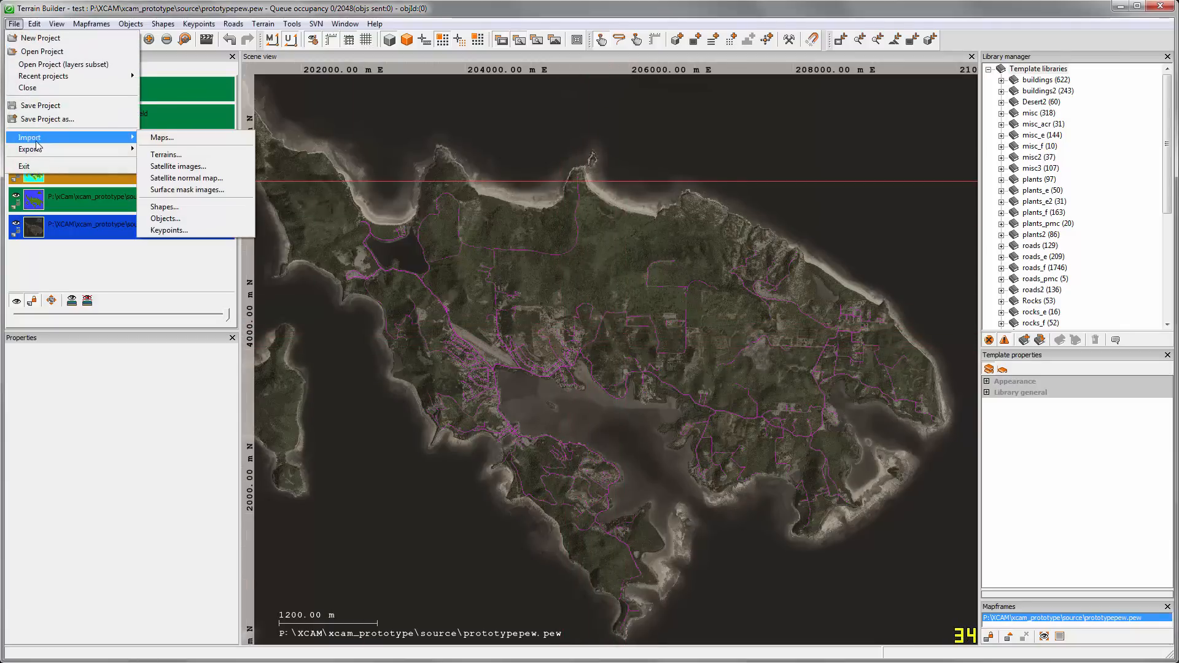
pyautogui.click(167, 220)
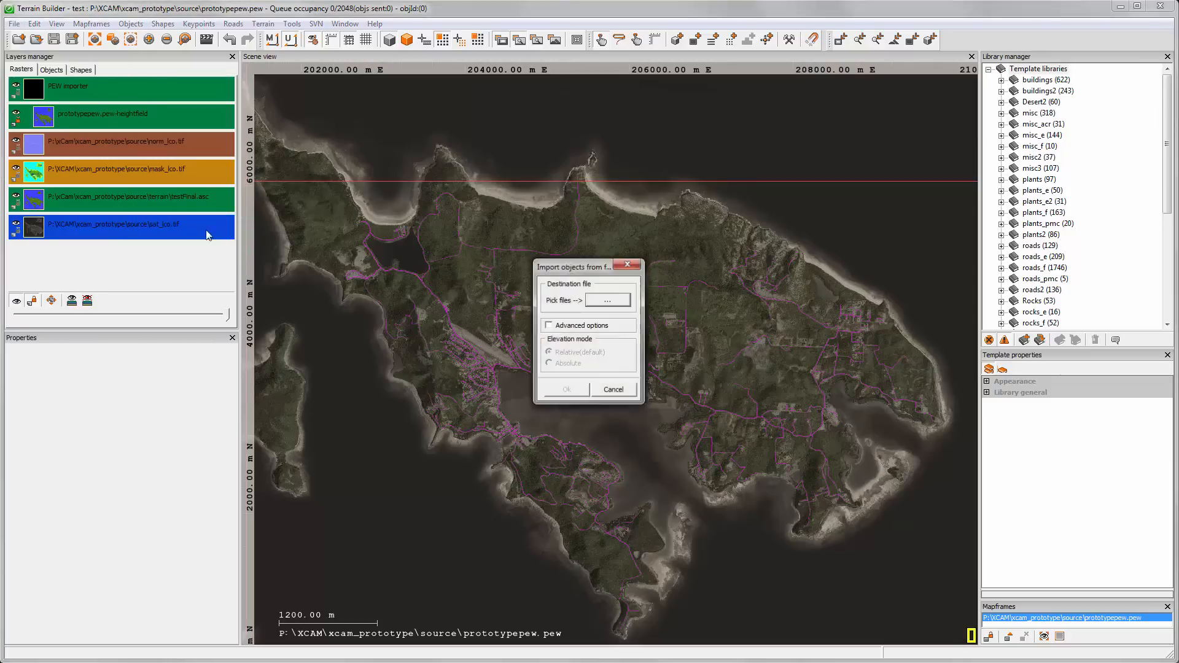
pyautogui.click(608, 300)
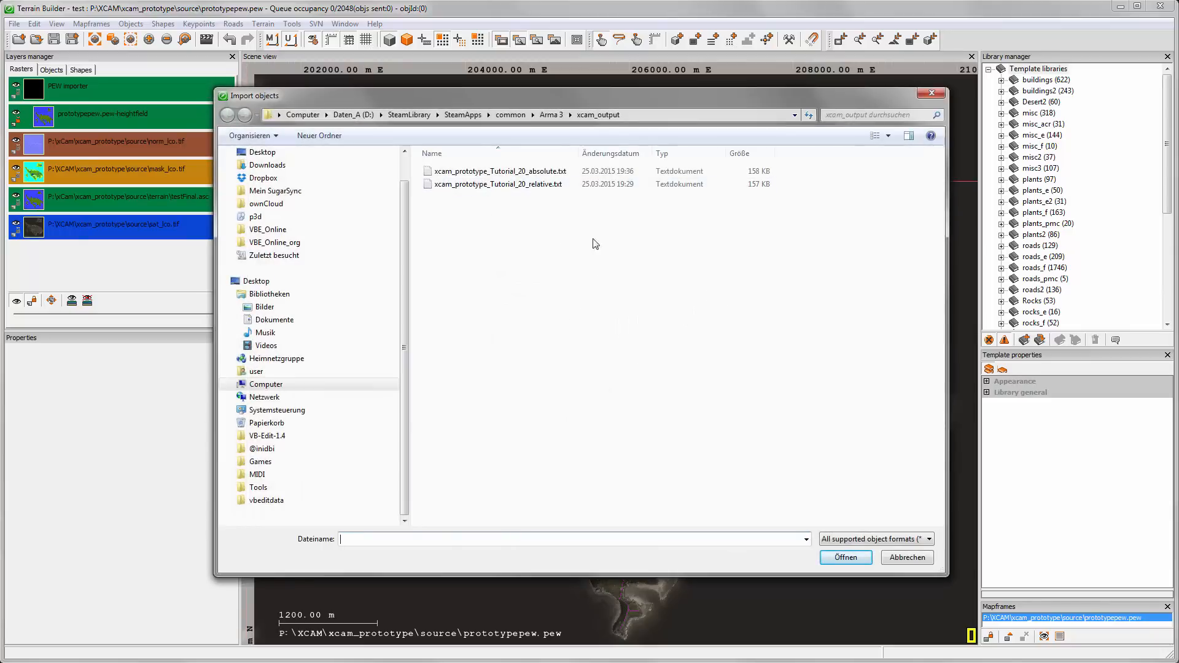
pyautogui.click(485, 171)
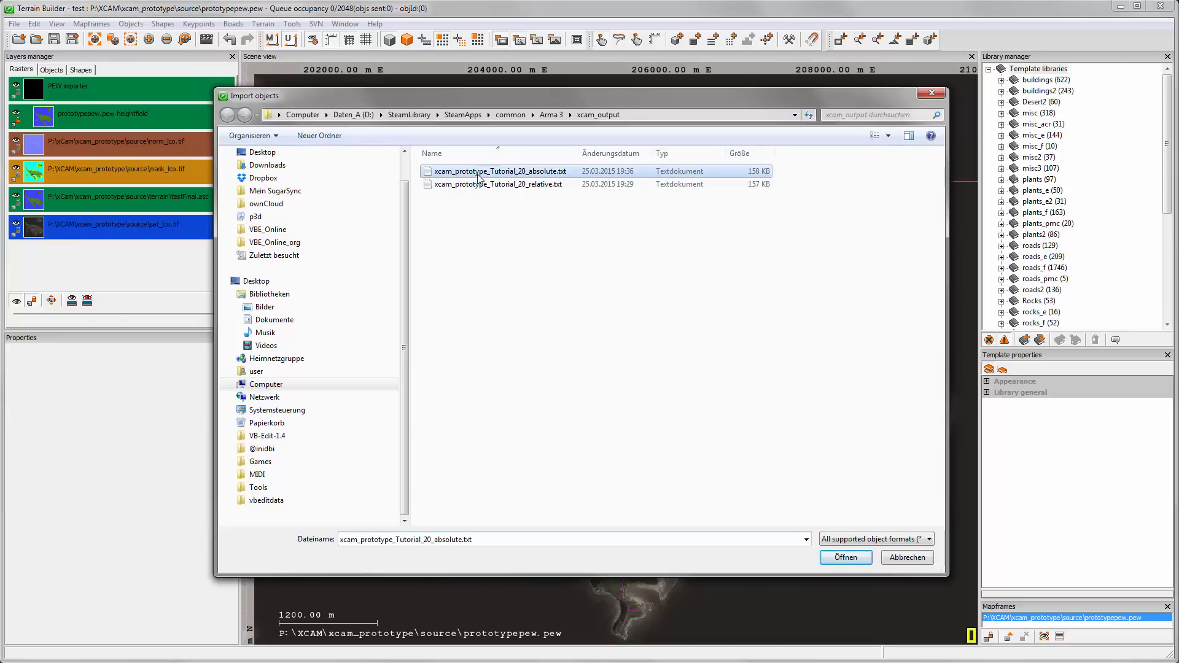
pyautogui.click(846, 557)
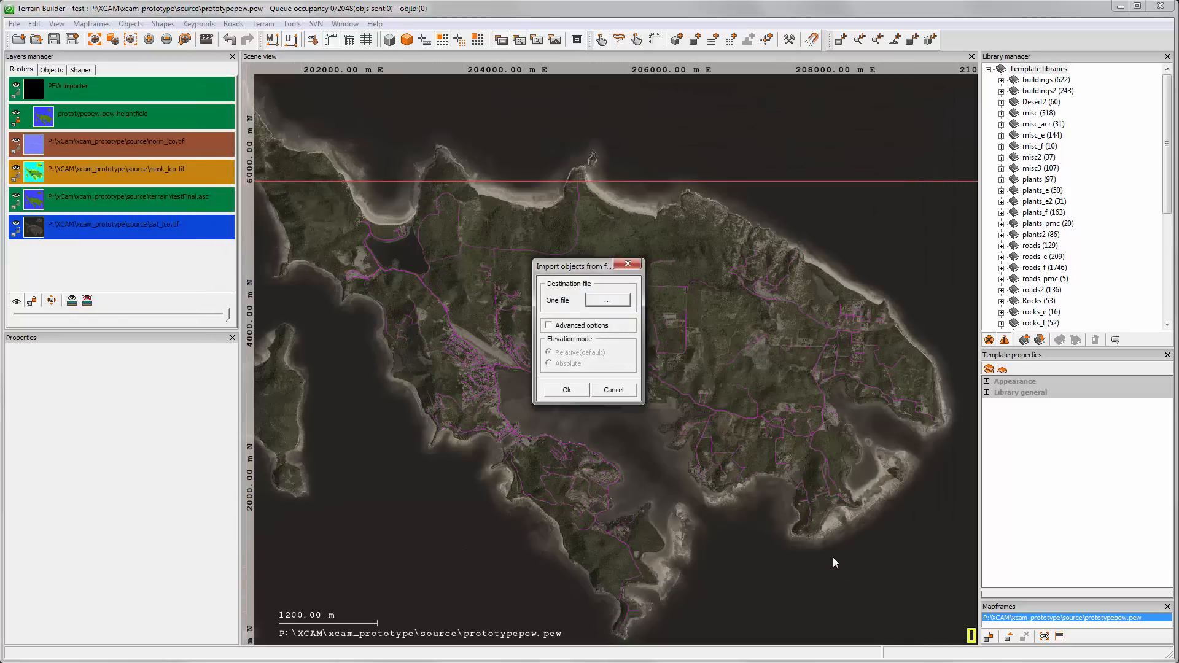
pyautogui.click(563, 327)
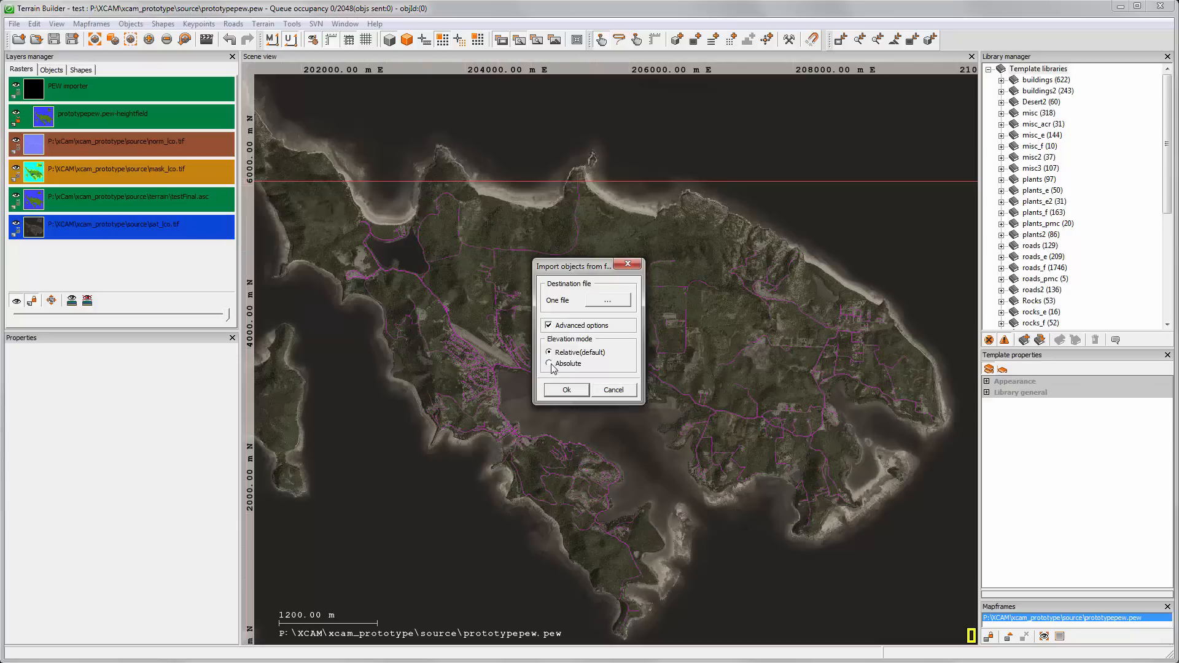
pyautogui.click(566, 390)
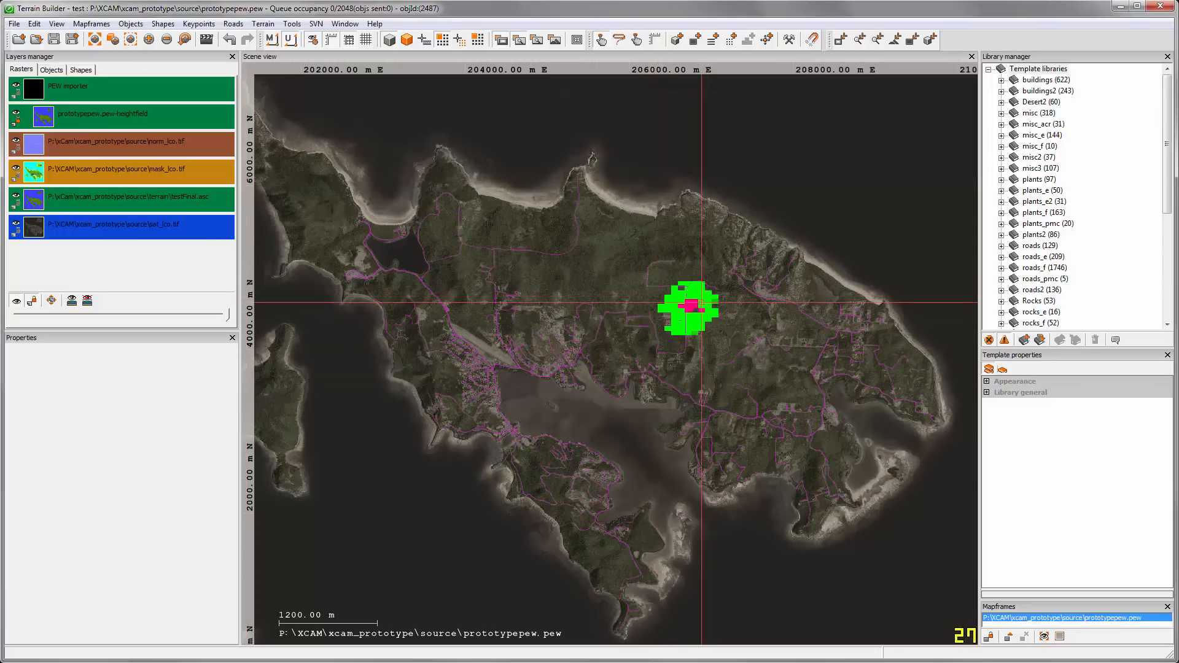
pyautogui.scroll(5, 705, 294)
pyautogui.scroll(2, 648, 363)
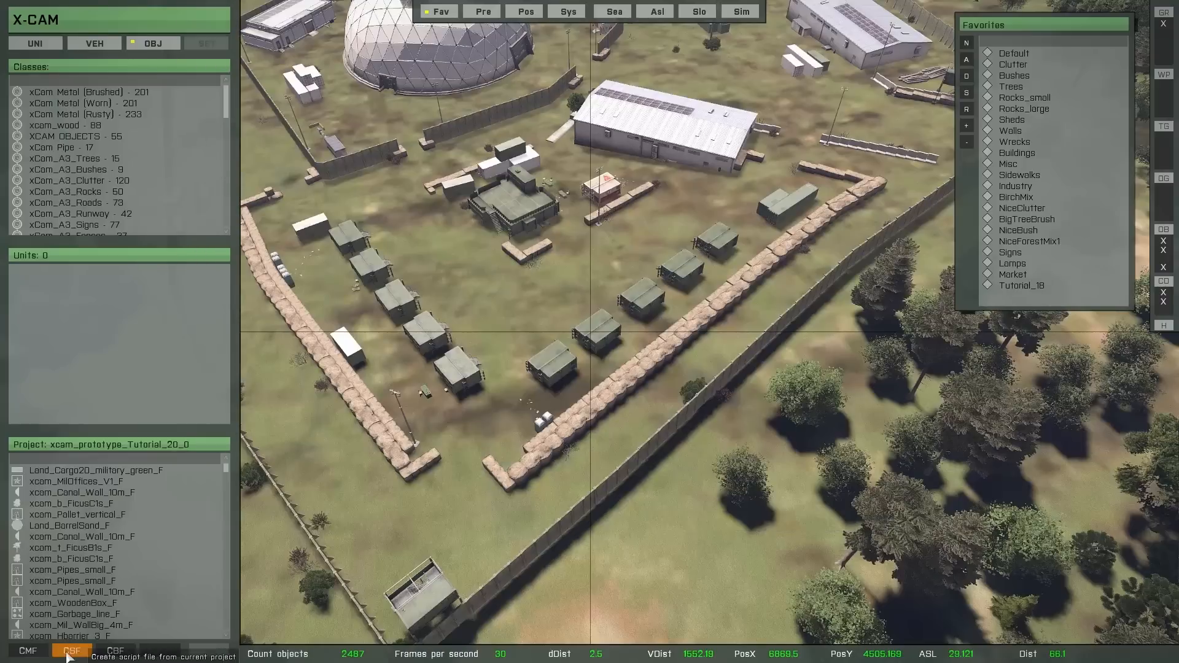
# - Switch to X-Cam and create a mission file from the current project with enablesimulation 'true' for each object
pyautogui.click(27, 652)
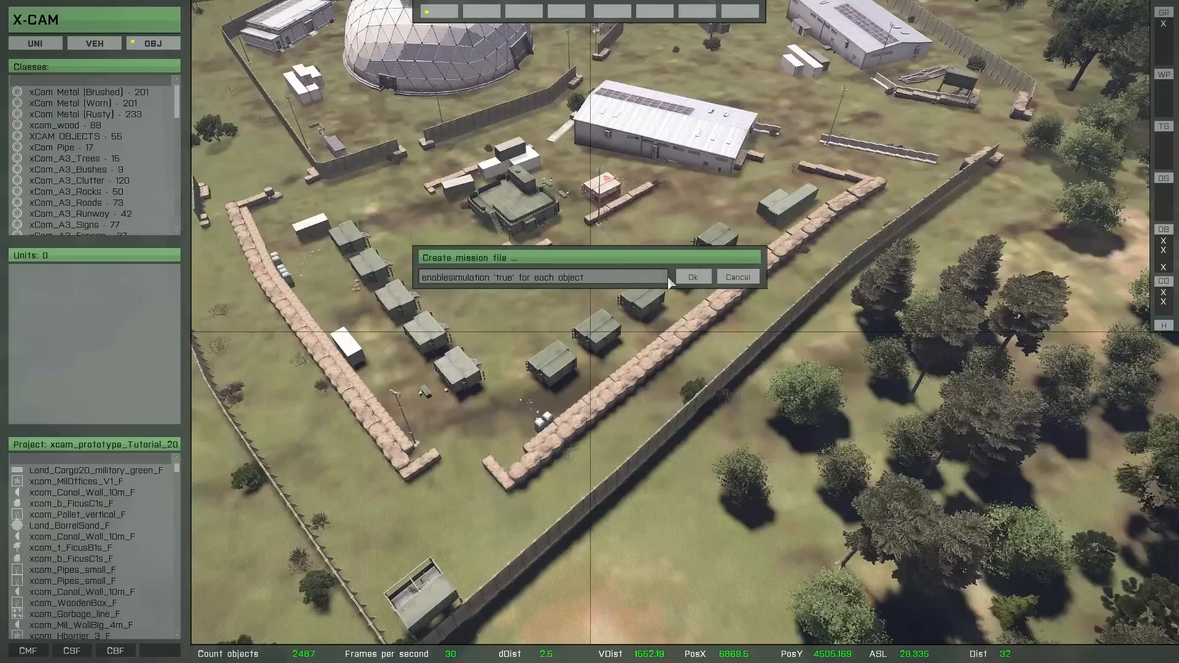
pyautogui.click(694, 278)
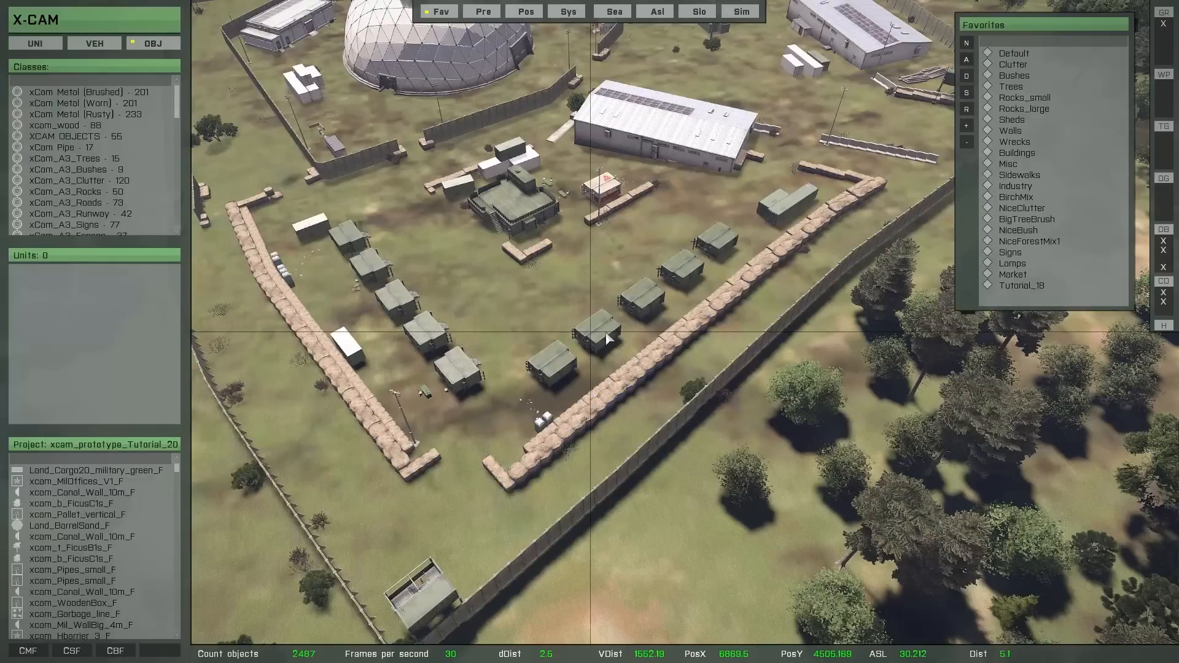
# - Select a cargo house in the row beside the sandbag wall, set its simulation value to 0 in the unlocked object data, and lock the data again
pyautogui.doubleClick(633, 289)
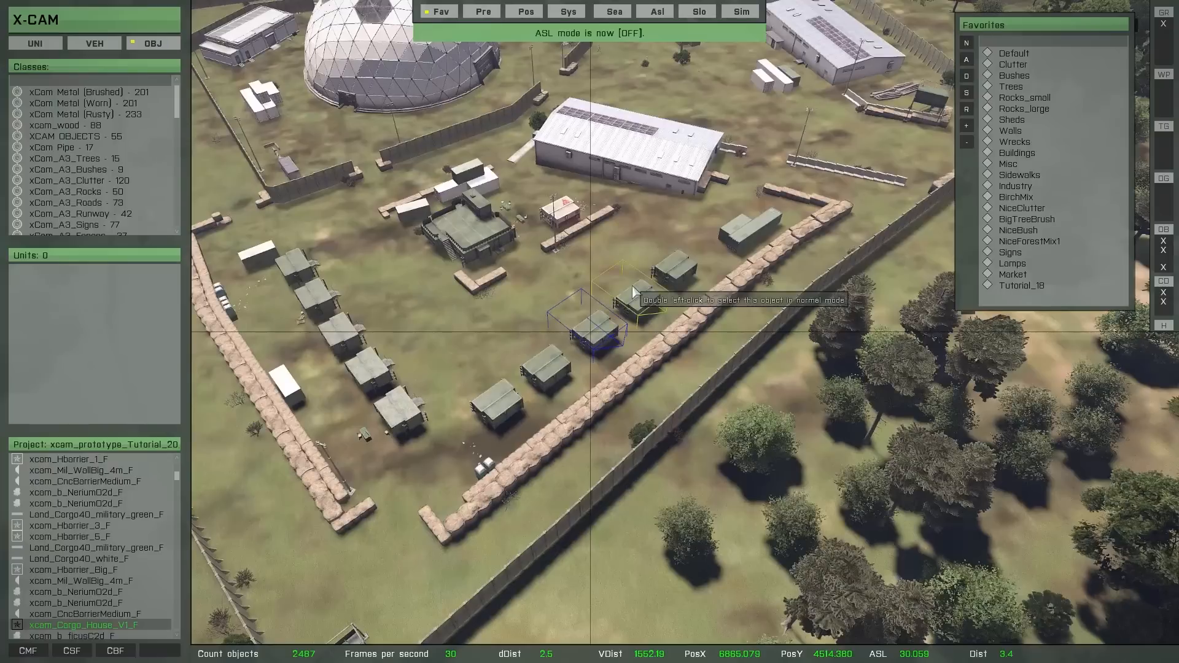
pyautogui.click(526, 11)
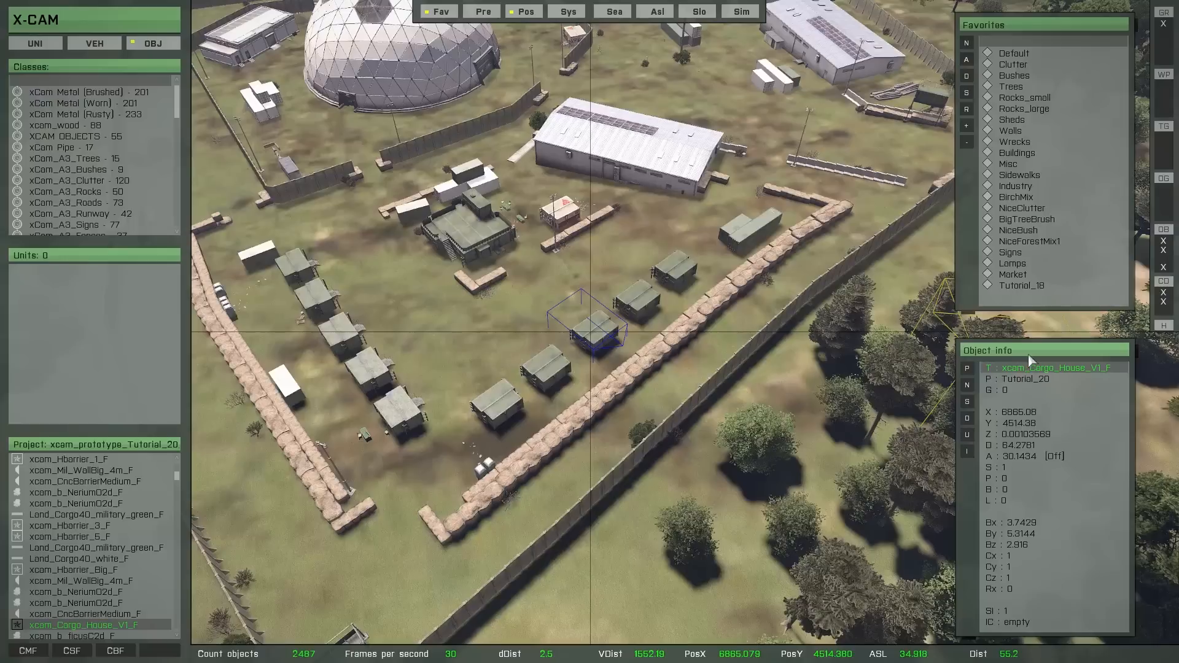
pyautogui.click(968, 435)
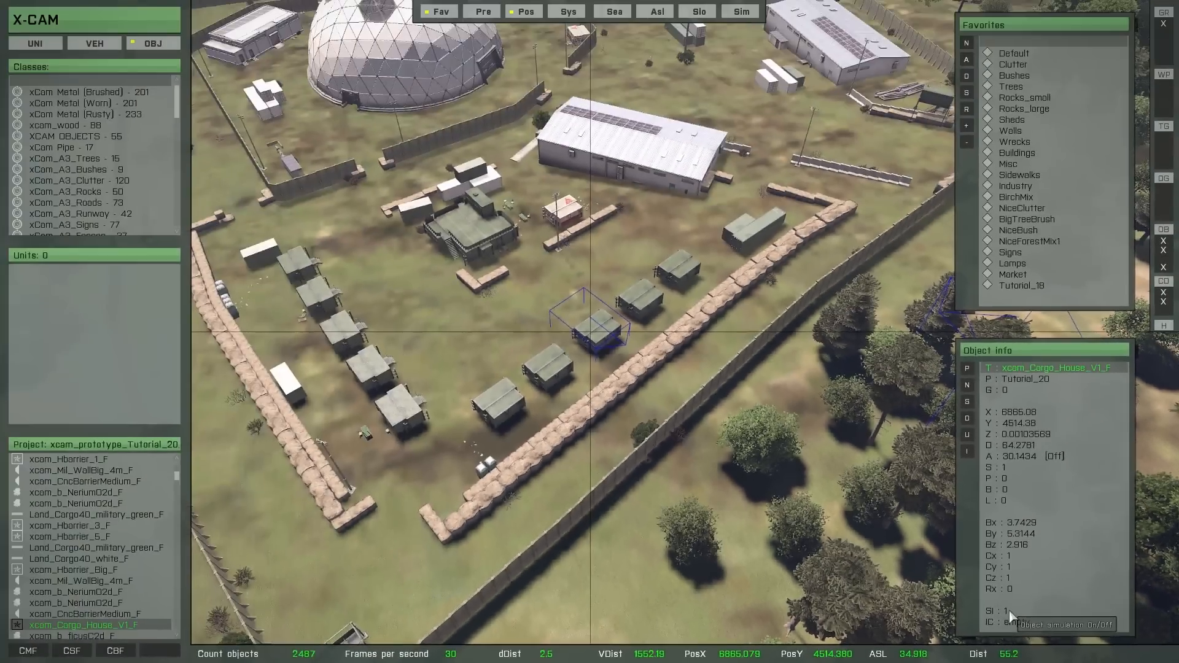
pyautogui.click(1009, 612)
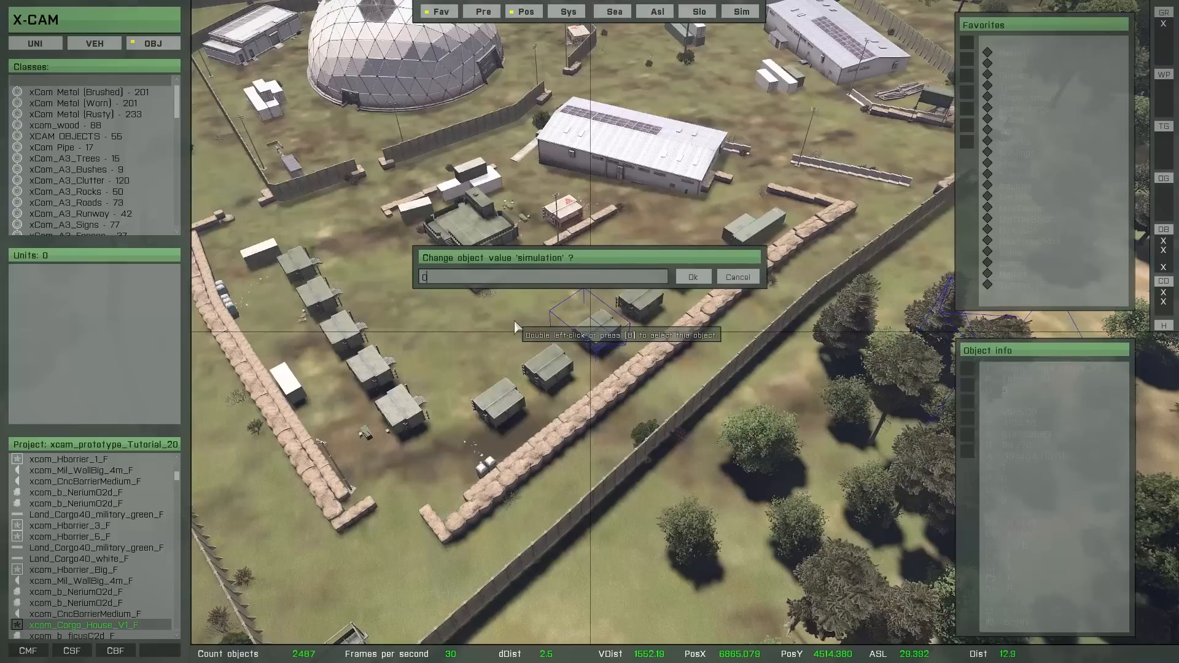
pyautogui.click(695, 278)
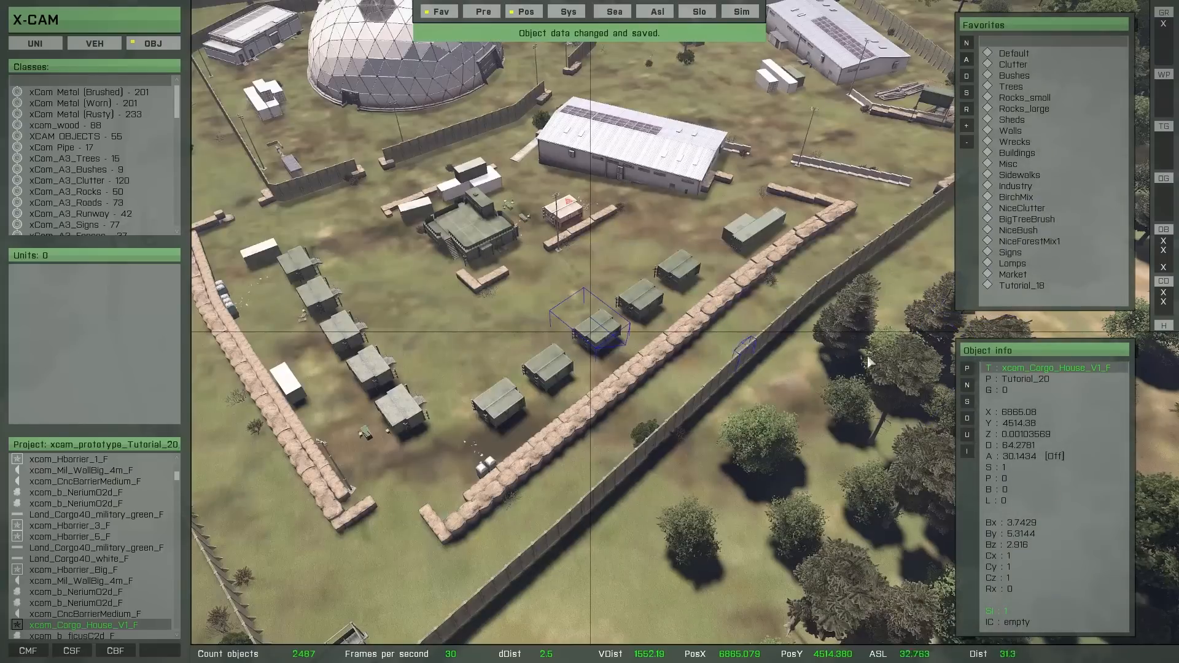
pyautogui.click(968, 437)
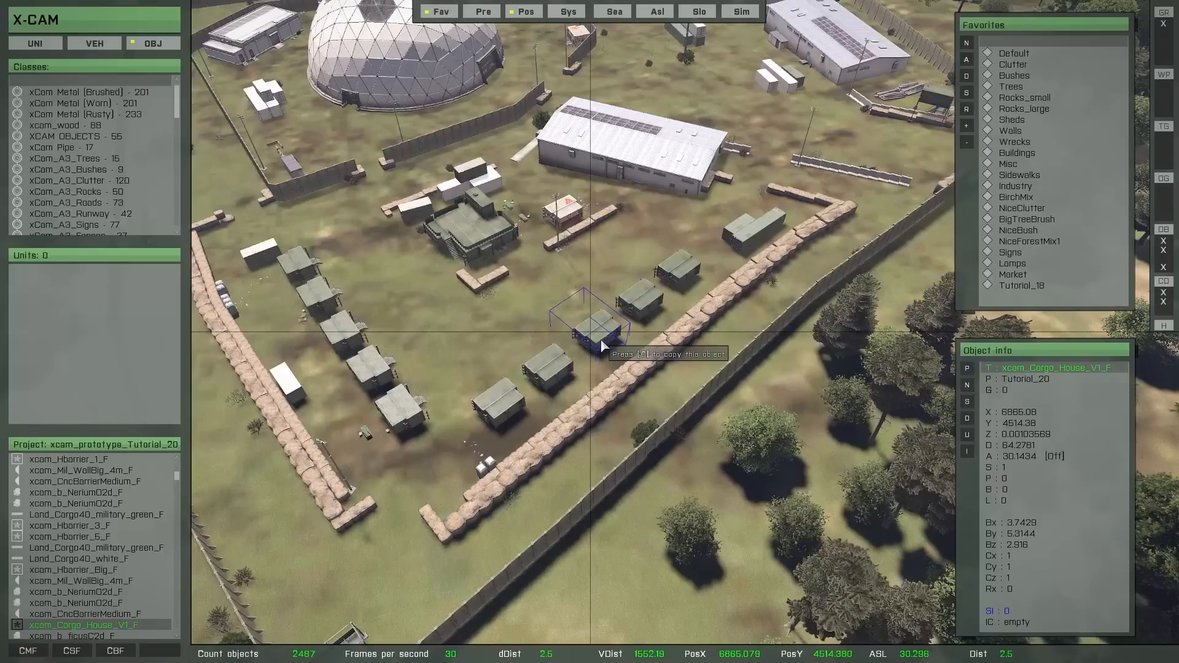
pyautogui.moveTo(241, 453)
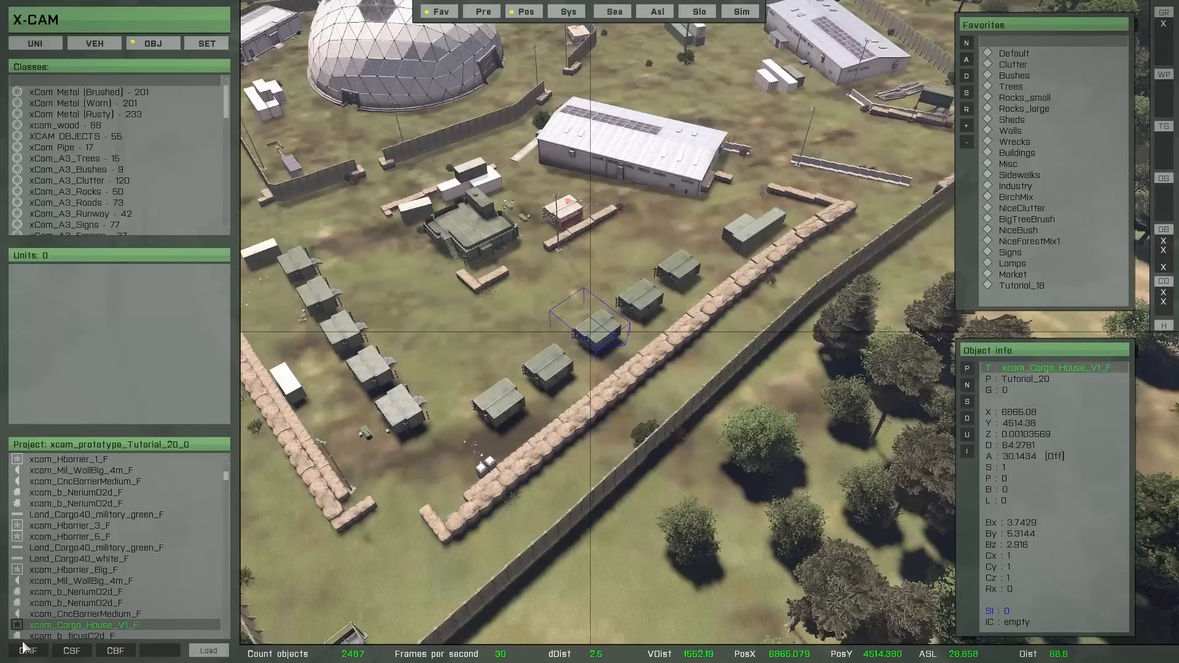
pyautogui.click(23, 654)
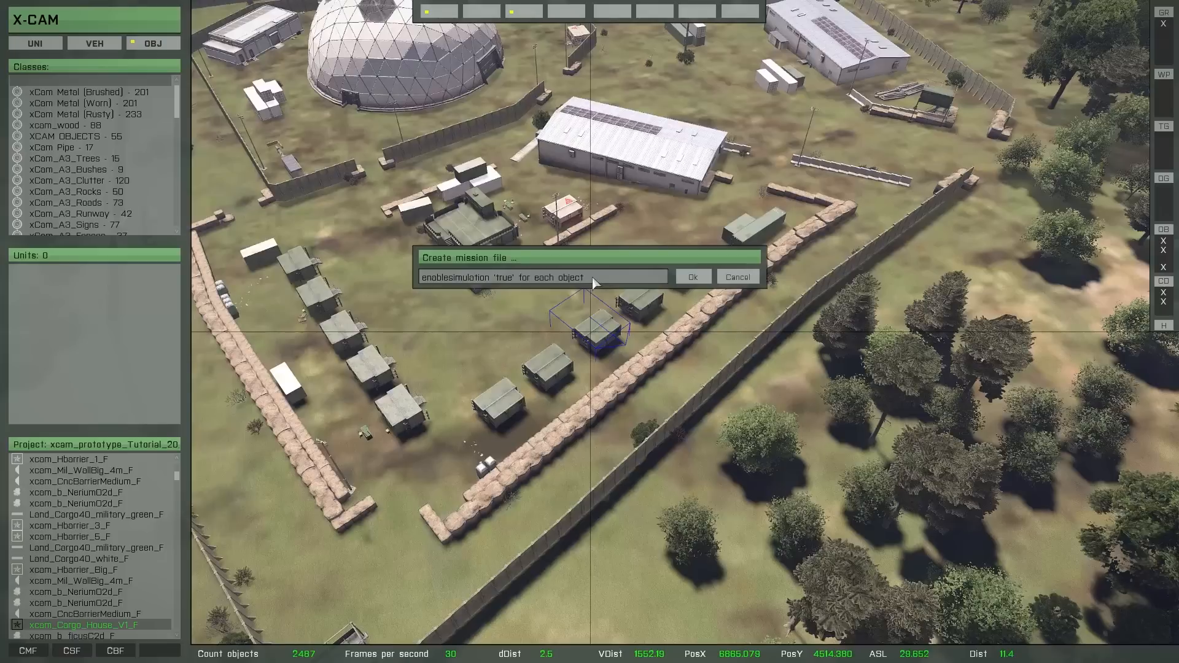
pyautogui.moveTo(577, 283); pyautogui.dragTo(451, 285)
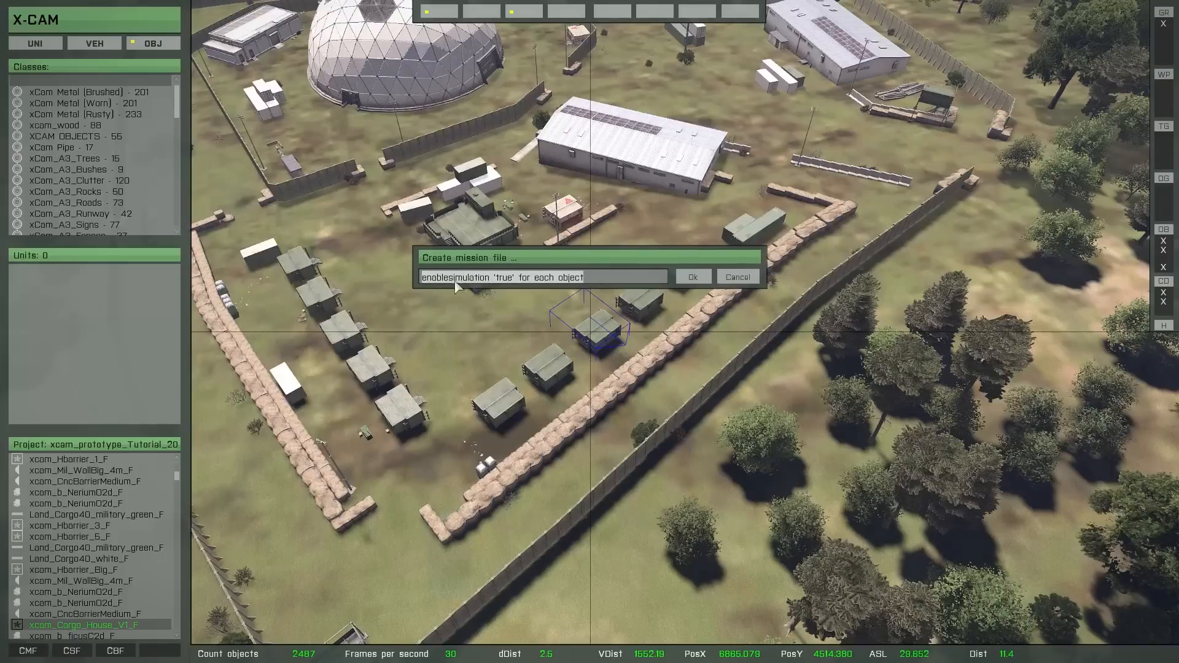
pyautogui.click(738, 277)
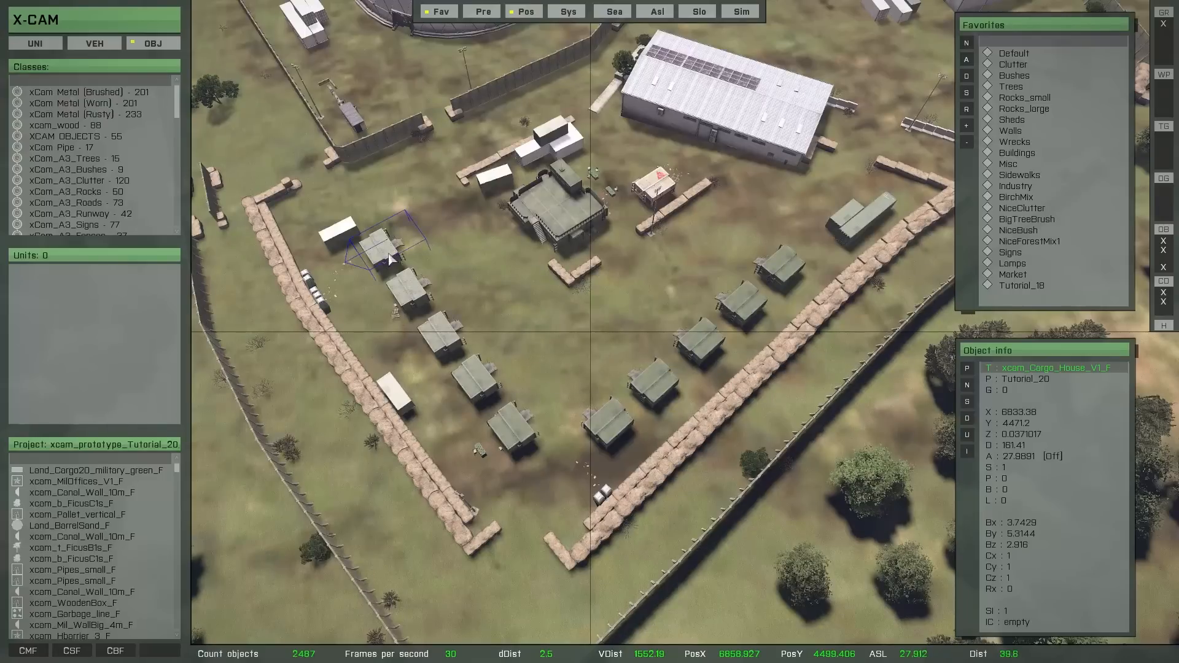
# - Group-select the ten cargo houses in both rows of the camp using the circular selection and confirm the group
pyautogui.click(437, 330)
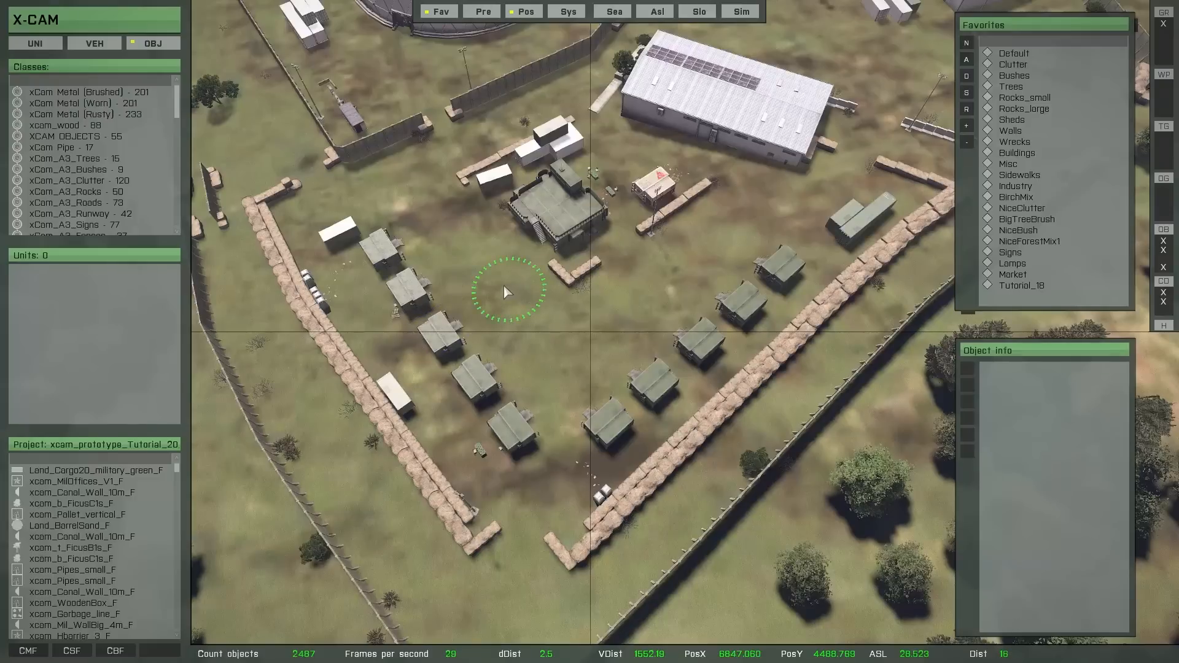
pyautogui.press('space')
pyautogui.click(383, 241)
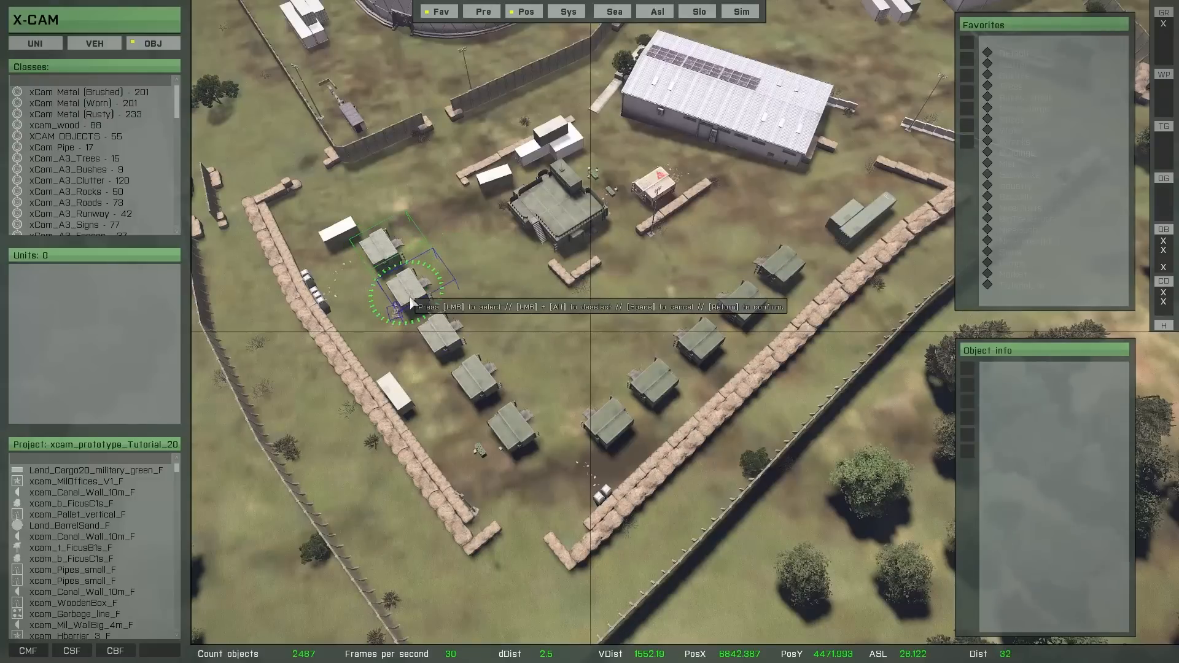
pyautogui.click(408, 295)
pyautogui.click(446, 337)
pyautogui.click(479, 387)
pyautogui.click(507, 418)
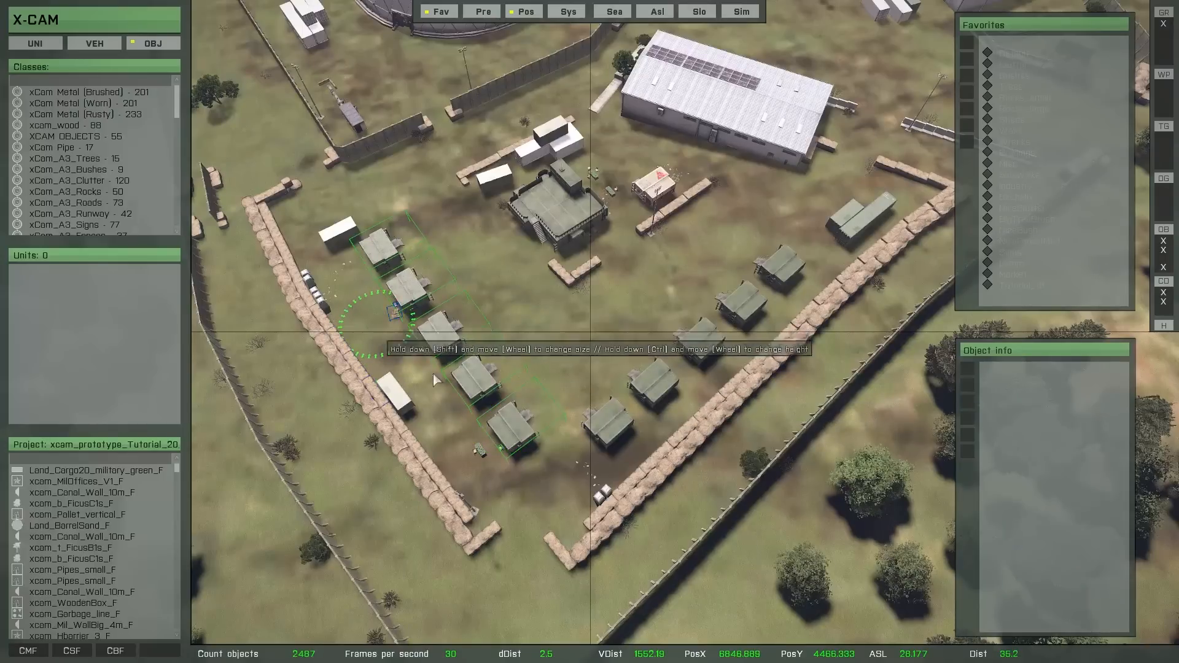
pyautogui.click(608, 422)
pyautogui.click(646, 384)
pyautogui.click(699, 339)
pyautogui.click(741, 301)
pyautogui.click(772, 276)
pyautogui.press('Return')
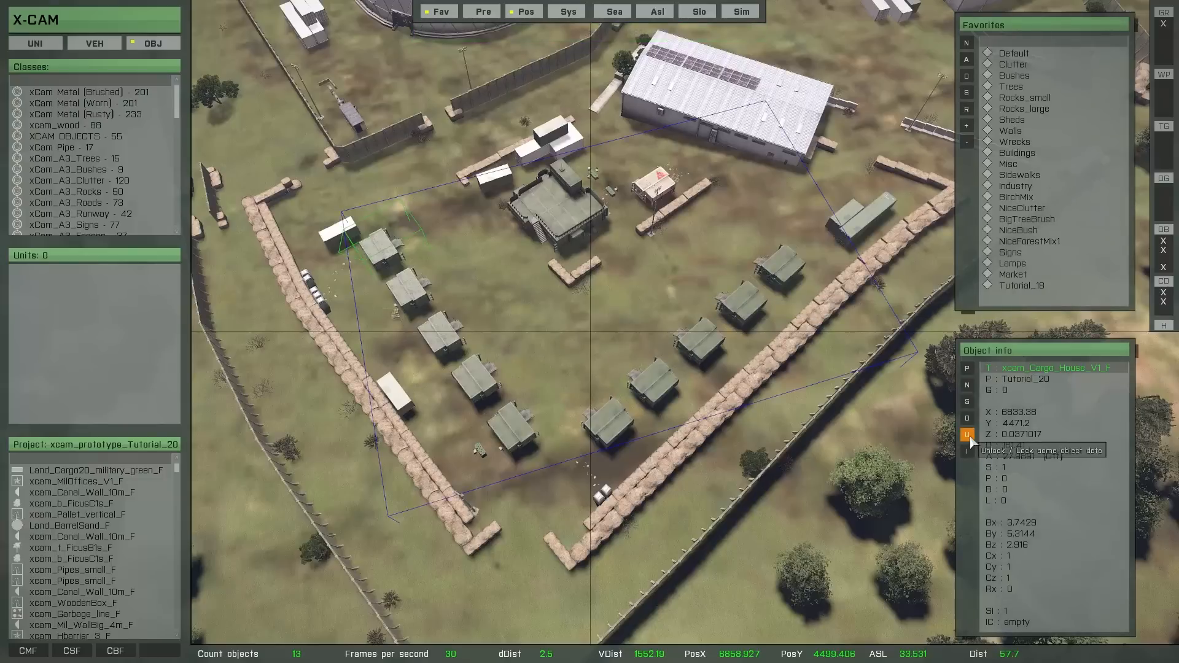
# - Unlock the object data of the selected group, set its simulation value to 0, and lock the data again
pyautogui.click(969, 437)
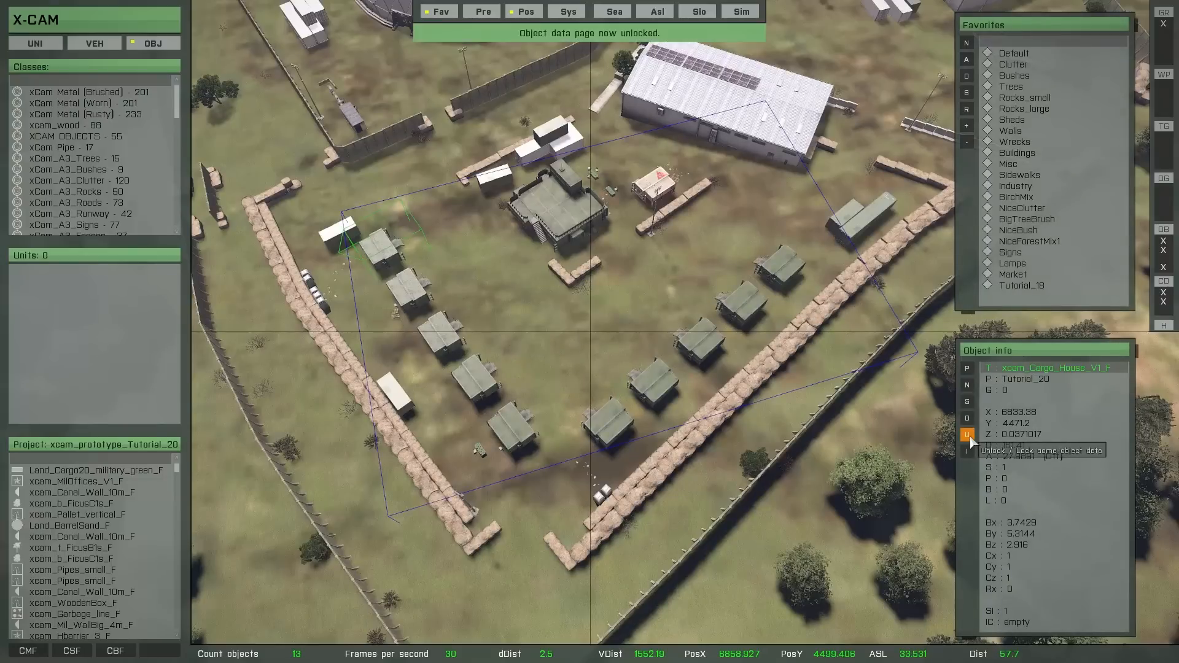
pyautogui.doubleClick(1008, 613)
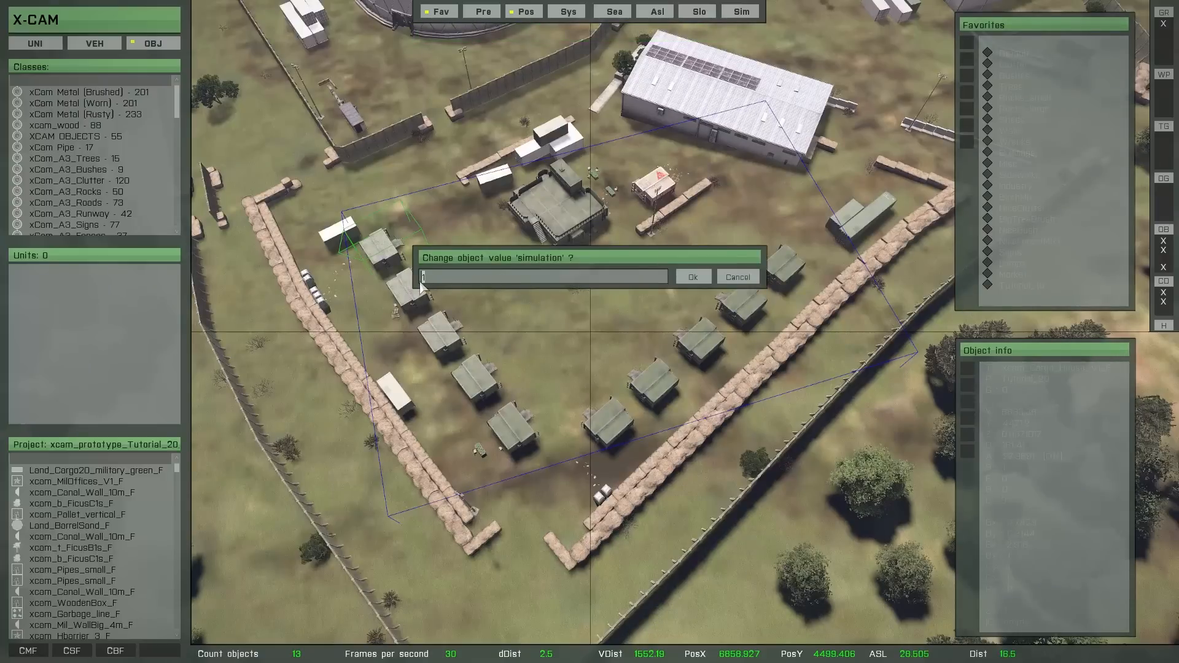
pyautogui.click(691, 278)
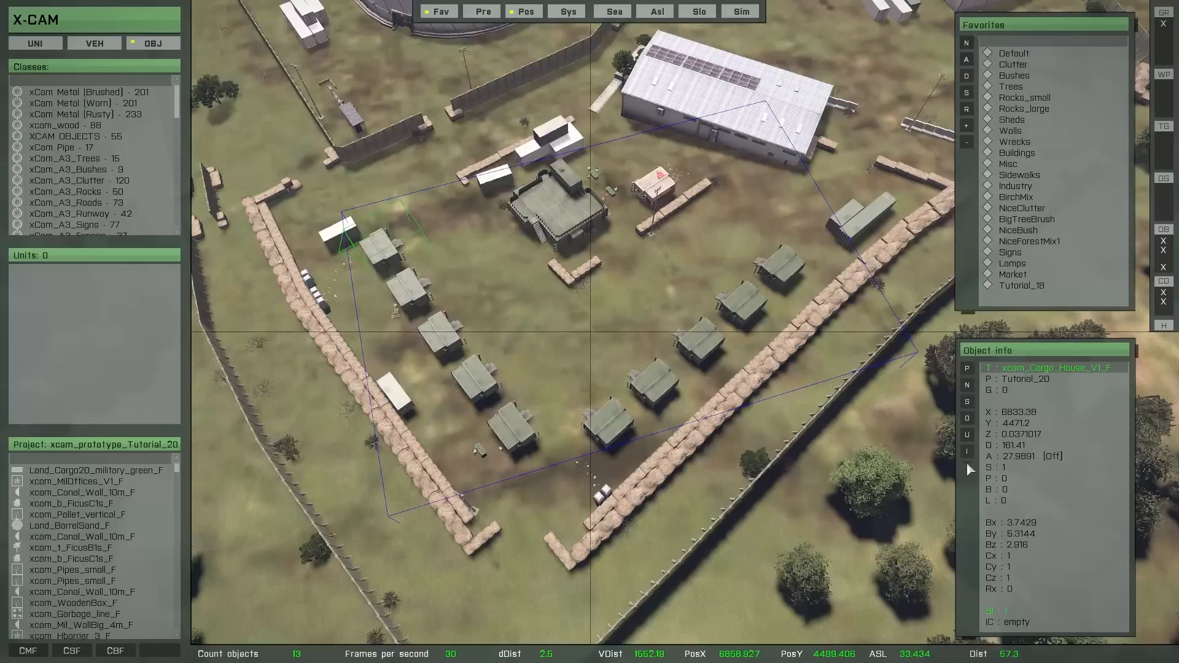
pyautogui.click(973, 437)
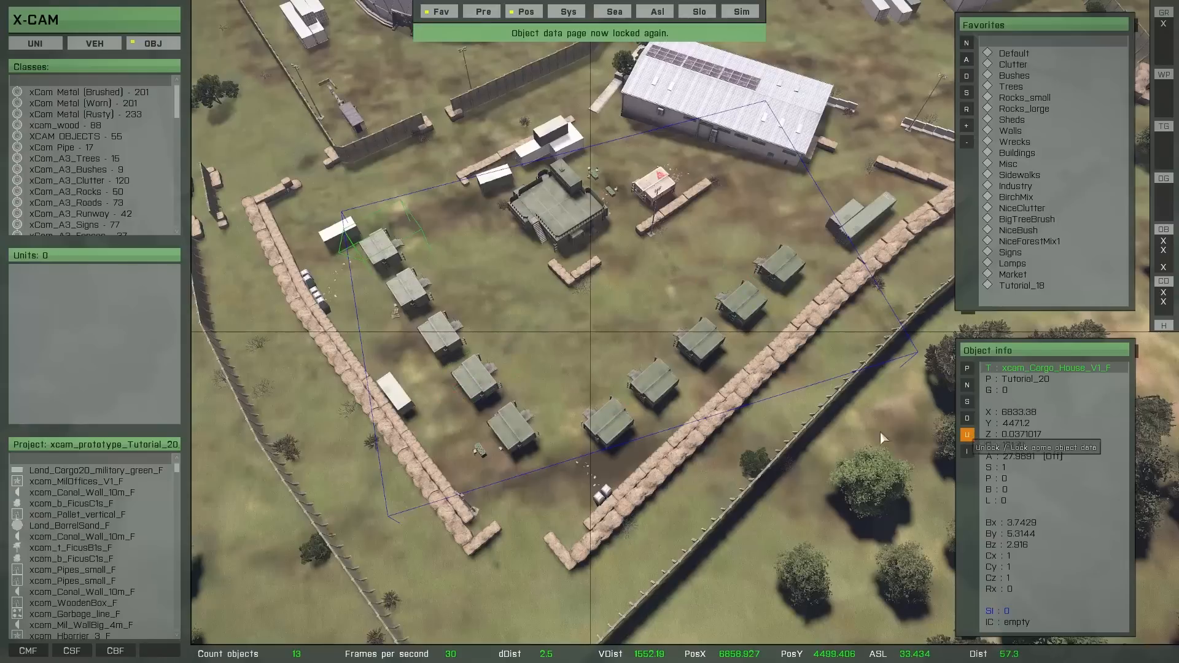
# - Release the group and check the simulation value of individual cargo houses in the object info
pyautogui.click(578, 464)
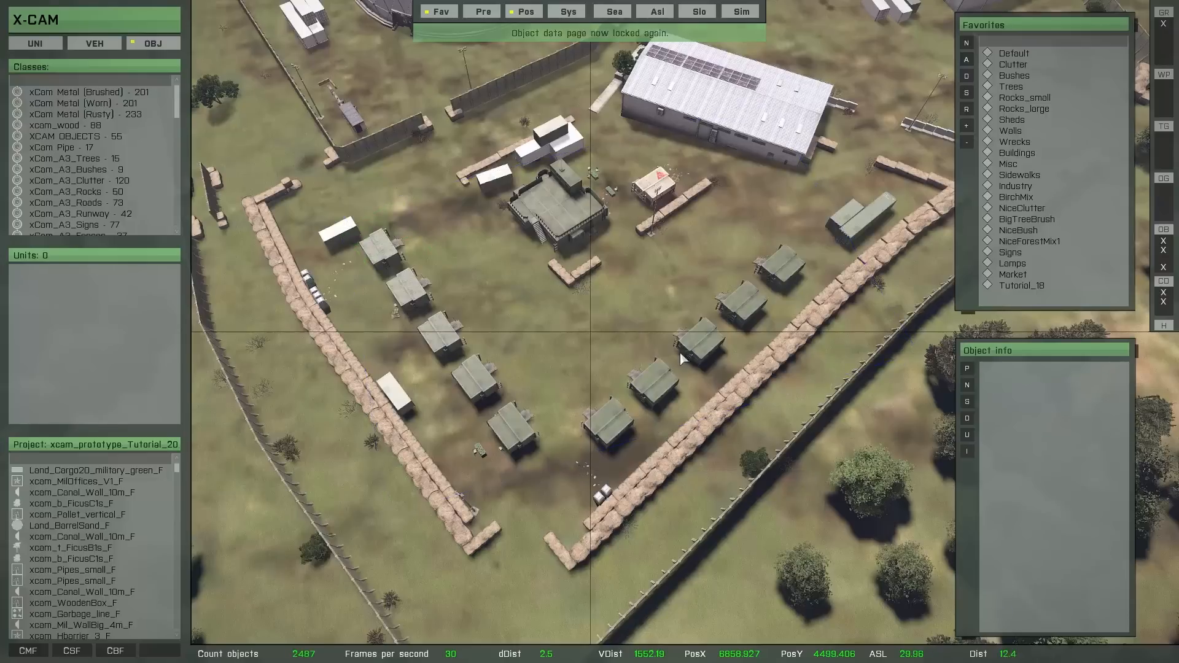
pyautogui.click(699, 340)
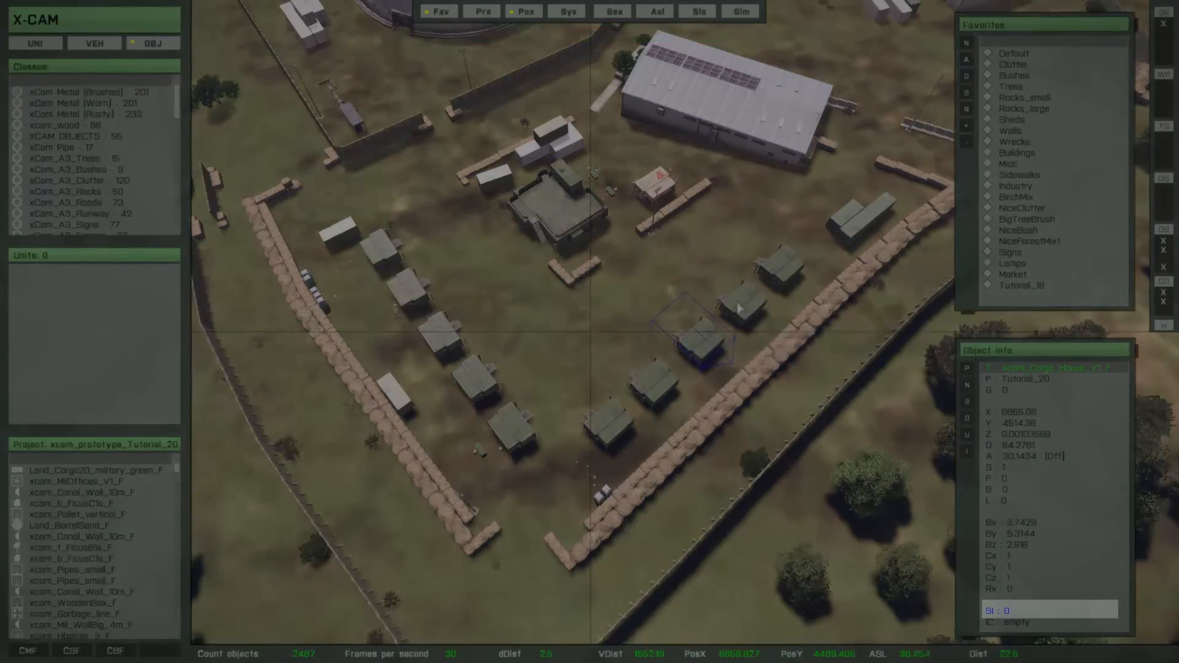
pyautogui.click(740, 307)
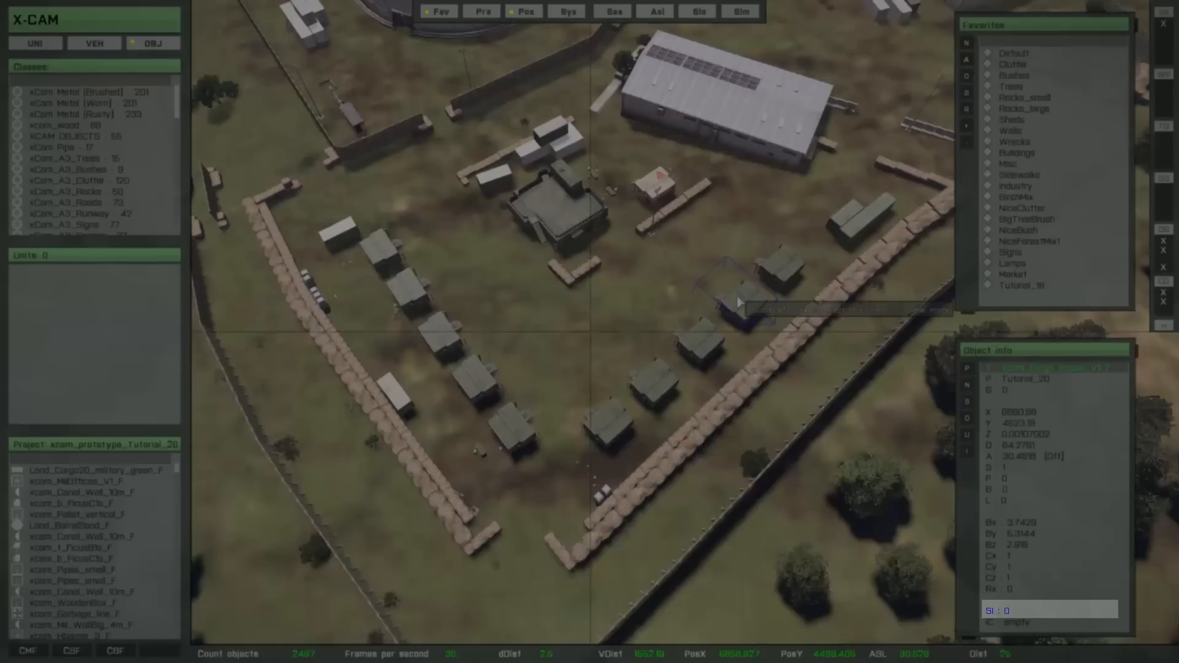
pyautogui.click(777, 266)
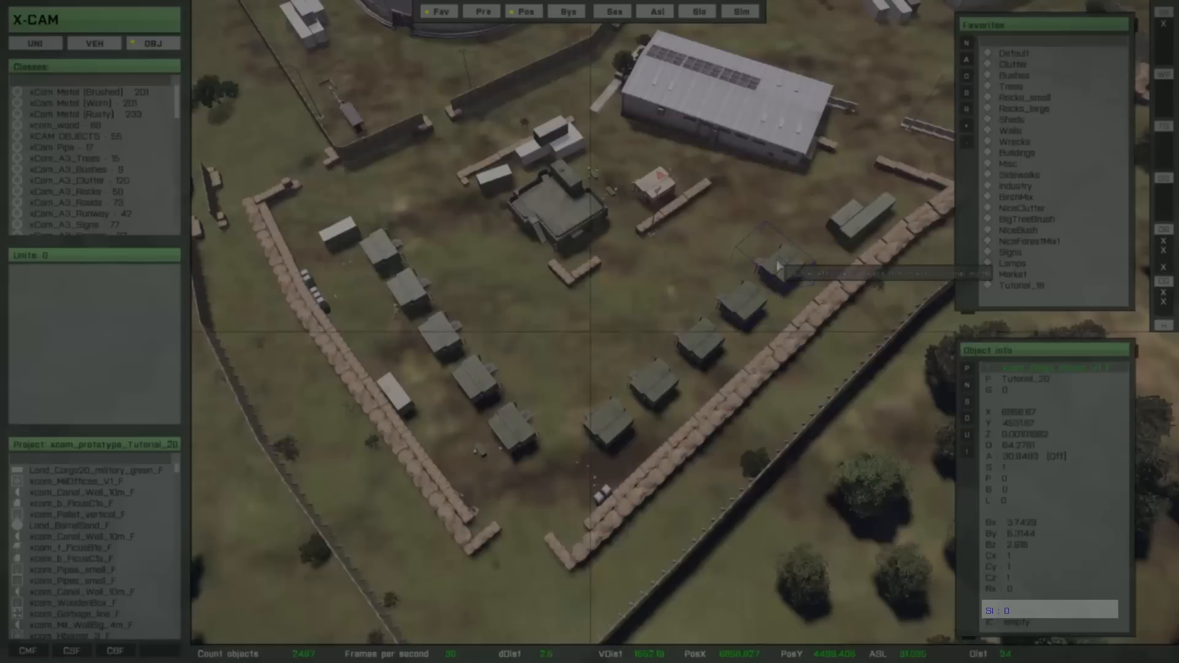
pyautogui.click(599, 419)
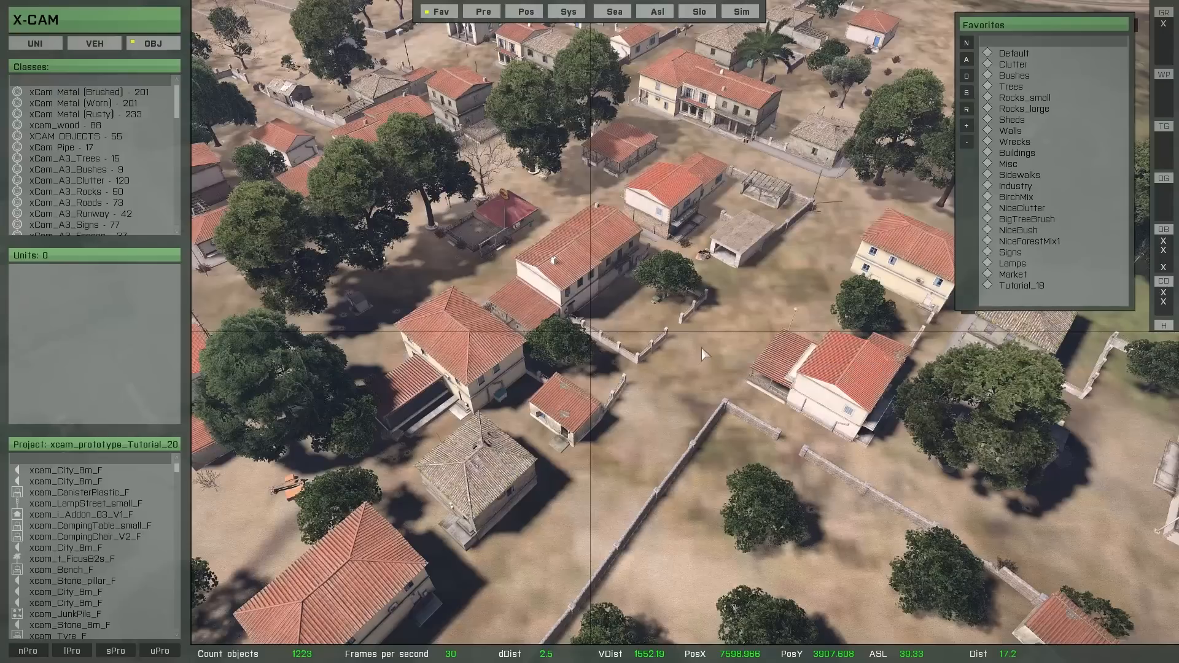
# - Select the long red-roofed shop building in the town, show its object info, and open its init code editor
pyautogui.doubleClick(605, 250)
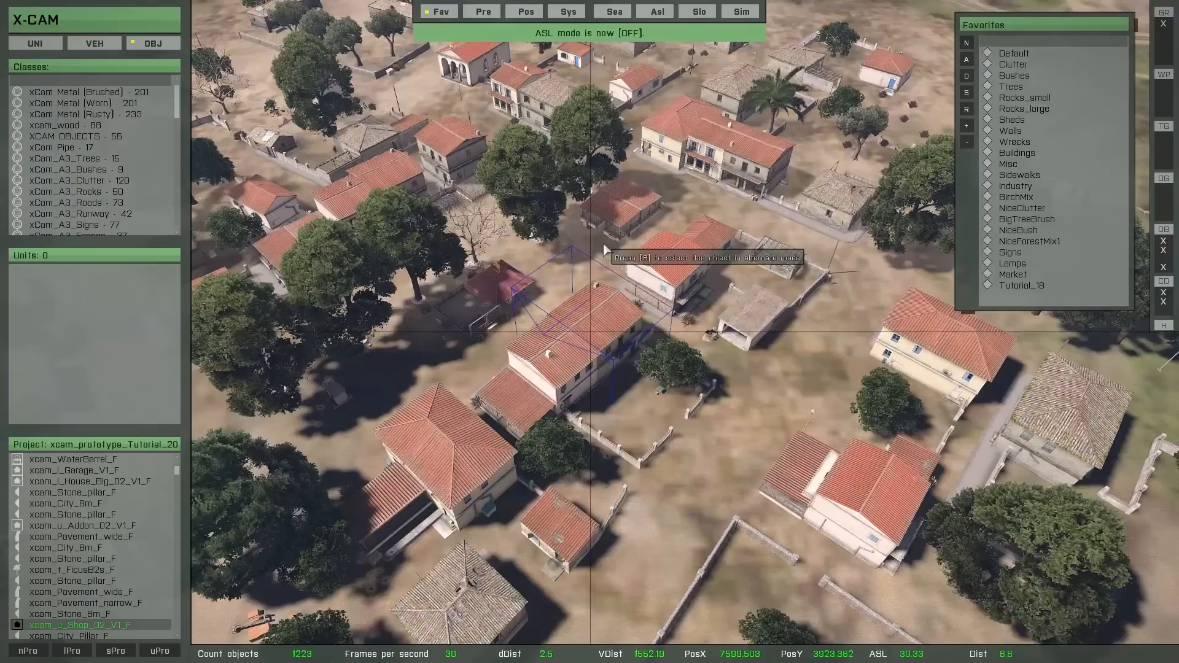
pyautogui.click(525, 15)
pyautogui.click(967, 368)
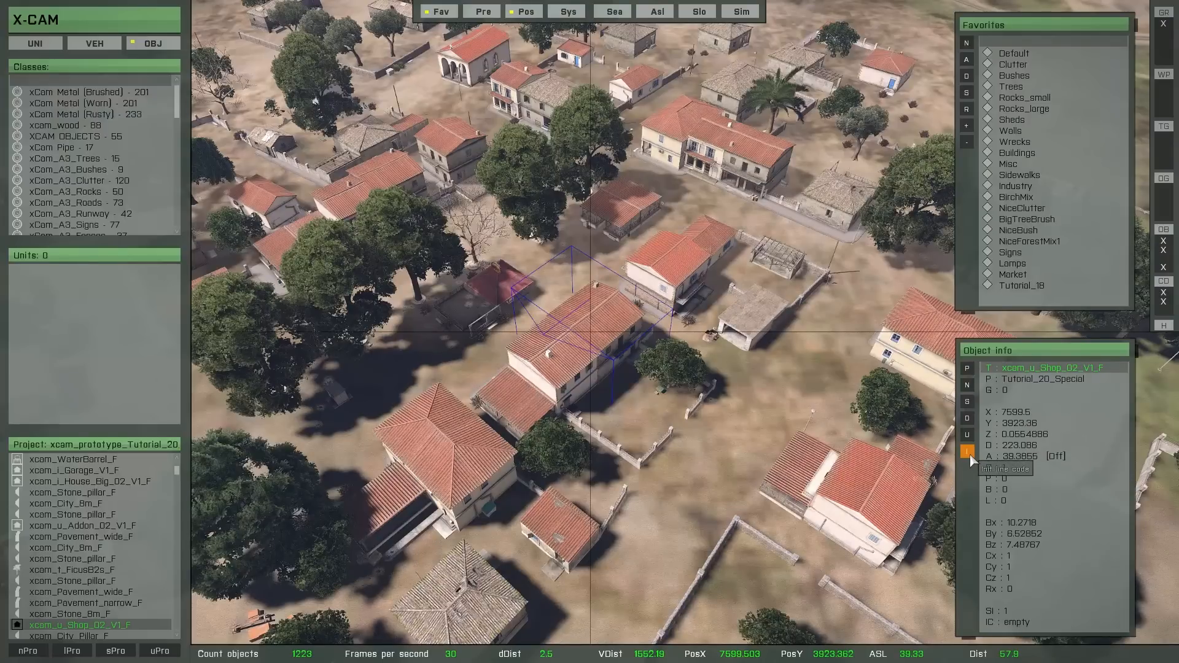
pyautogui.click(969, 455)
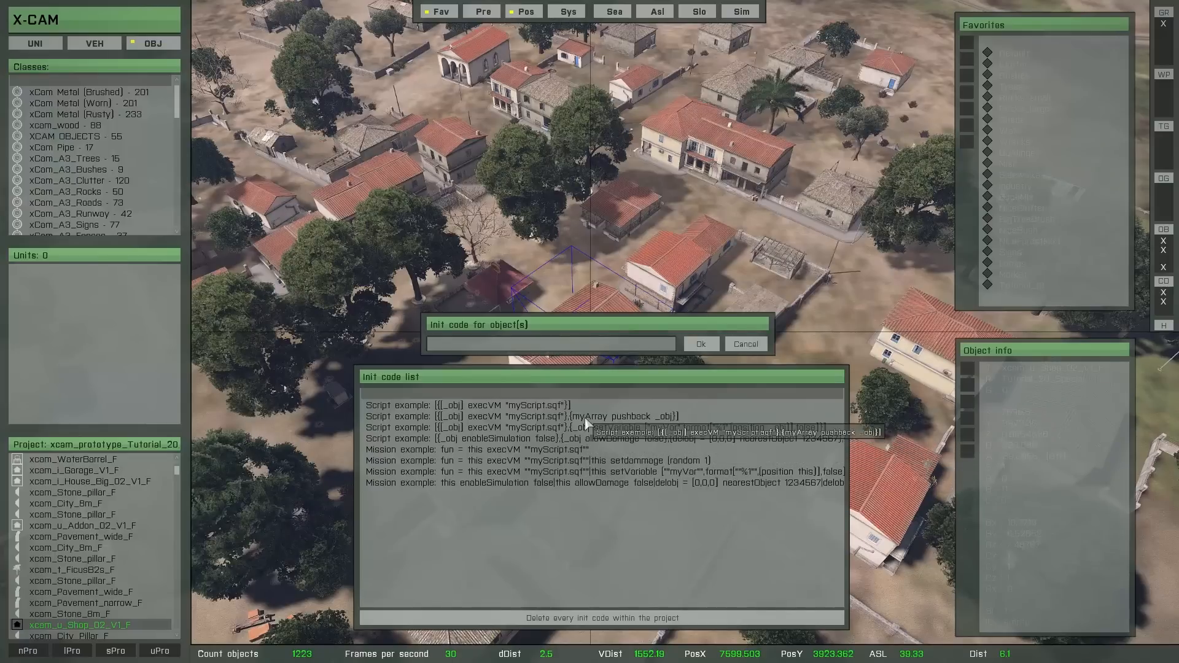
# - Load the mission example that only executes myScript.sqf as the shop's init code and remove its "Mission example:" prefix
pyautogui.click(450, 449)
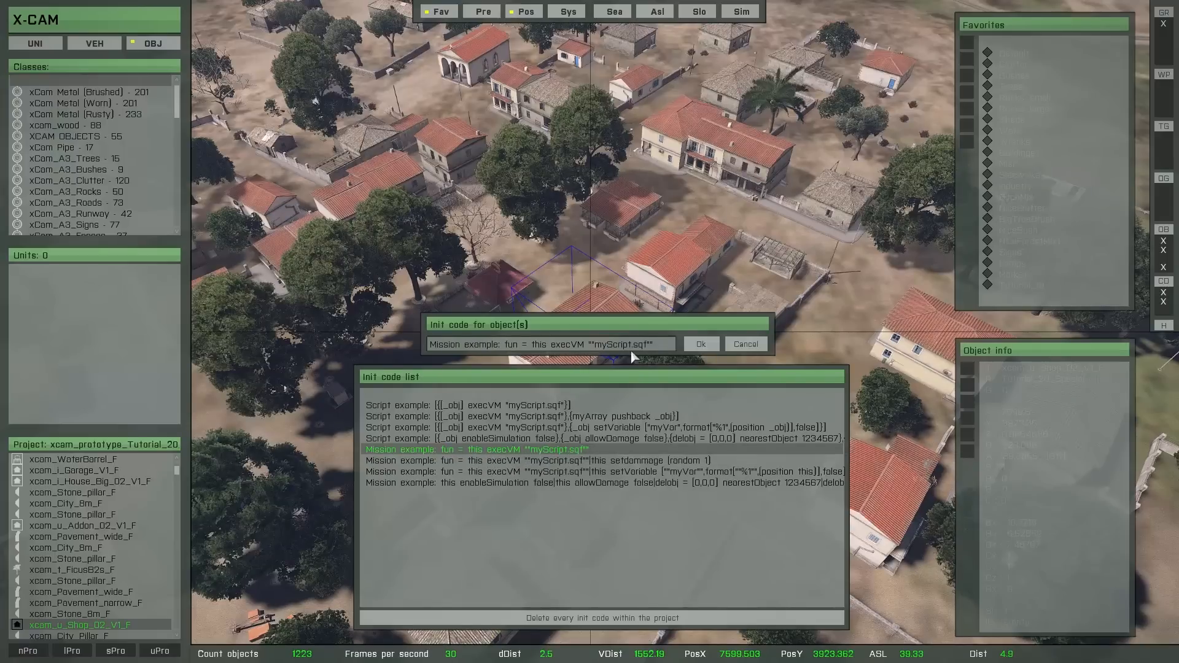
pyautogui.click(429, 346)
pyautogui.press('Delete')
pyautogui.press('Delete')
pyautogui.press('Delete')
pyautogui.press('Delete')
pyautogui.press('Delete')
pyautogui.press('Delete')
pyautogui.press('Delete')
pyautogui.press('Delete')
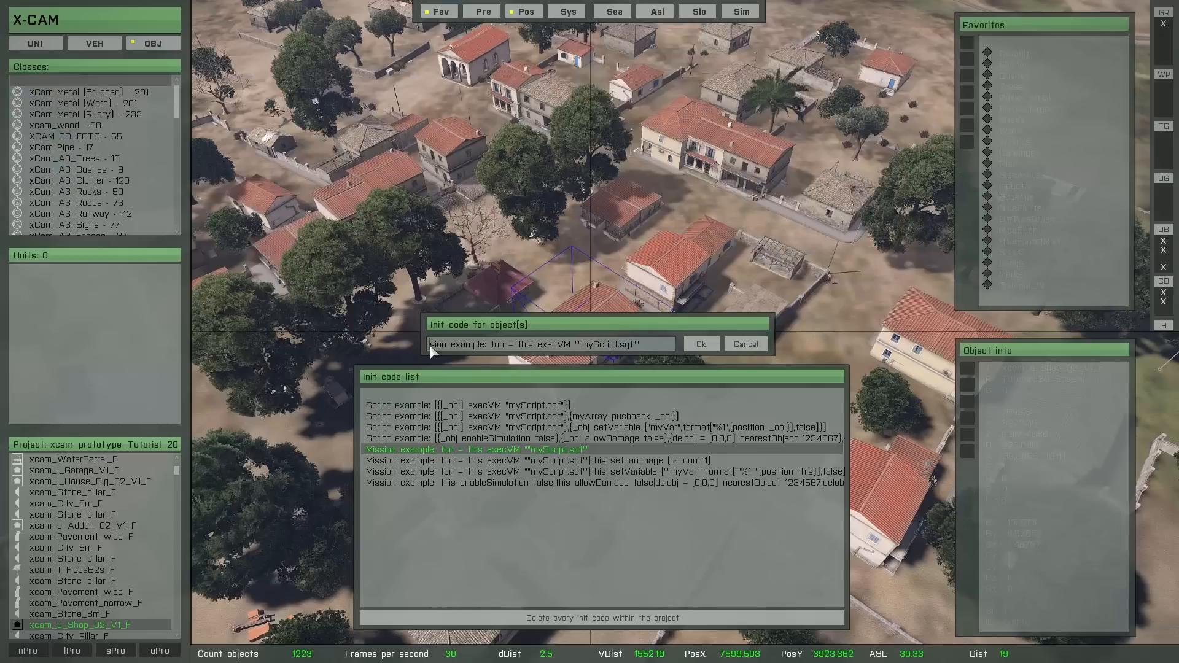
pyautogui.press('Delete')
pyautogui.press('Delete')
pyautogui.press('Delete')
pyautogui.press('Delete')
pyautogui.press('Delete')
pyautogui.press('Delete')
pyautogui.press('Delete')
pyautogui.press('Delete')
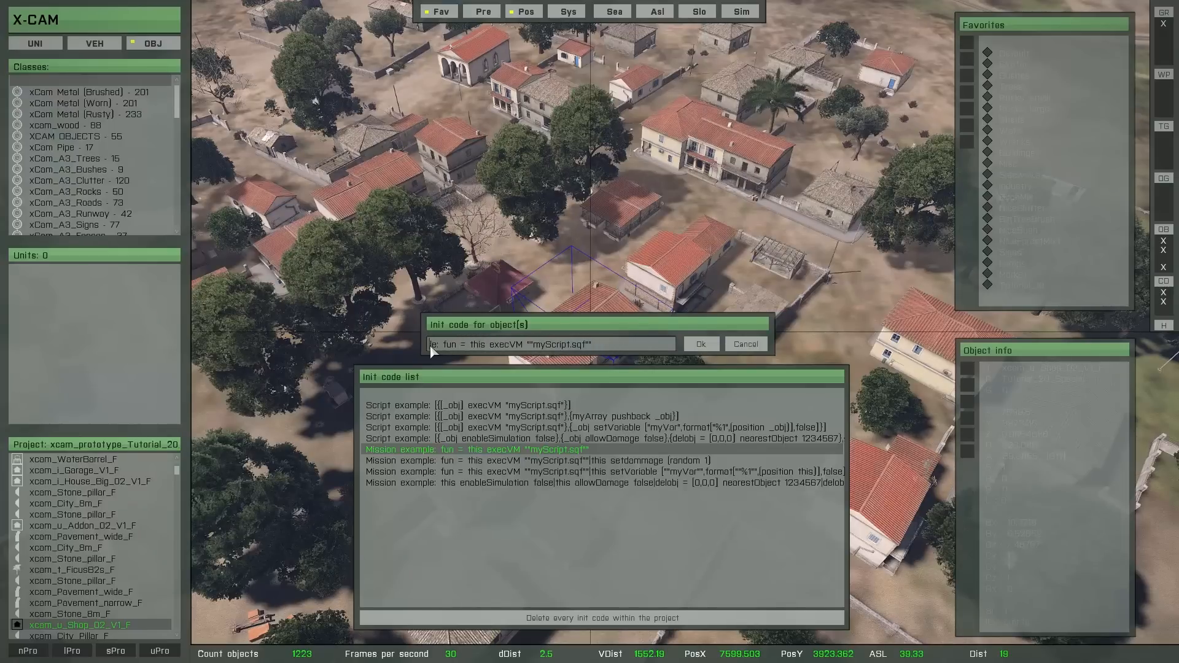
pyautogui.press('Delete')
# - Replace the script name myScript with StartHouse1 in the shop's init code and apply the code
pyautogui.moveTo(520, 345); pyautogui.dragTo(558, 351)
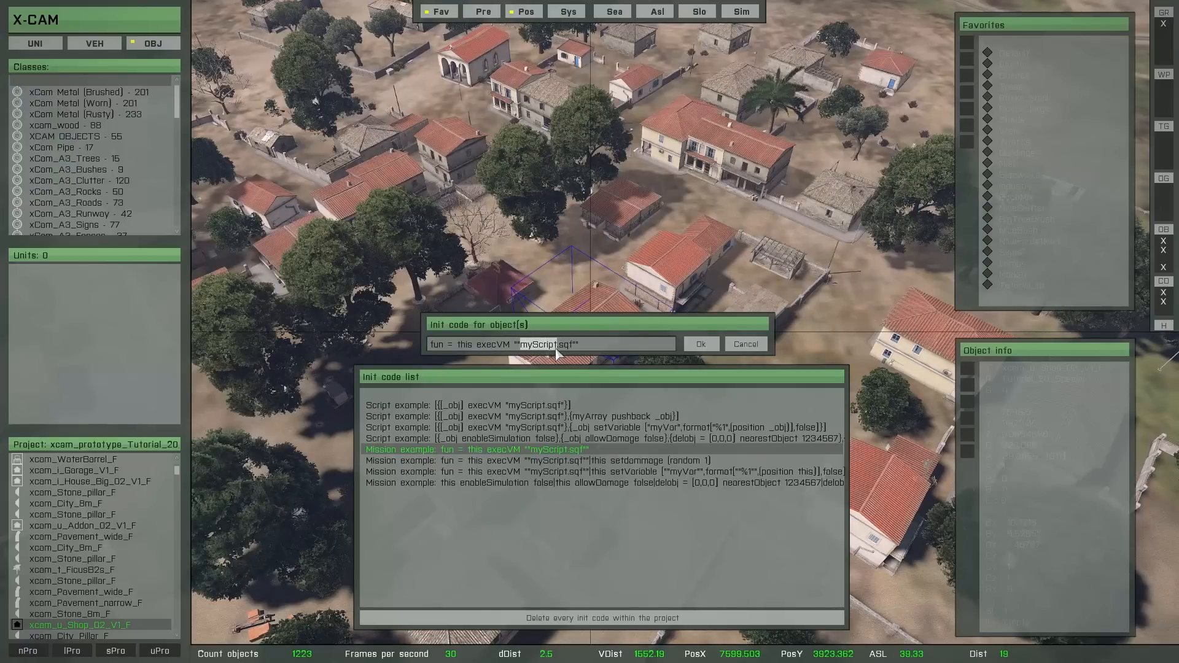
pyautogui.write('StartHouse1')
pyautogui.click(702, 344)
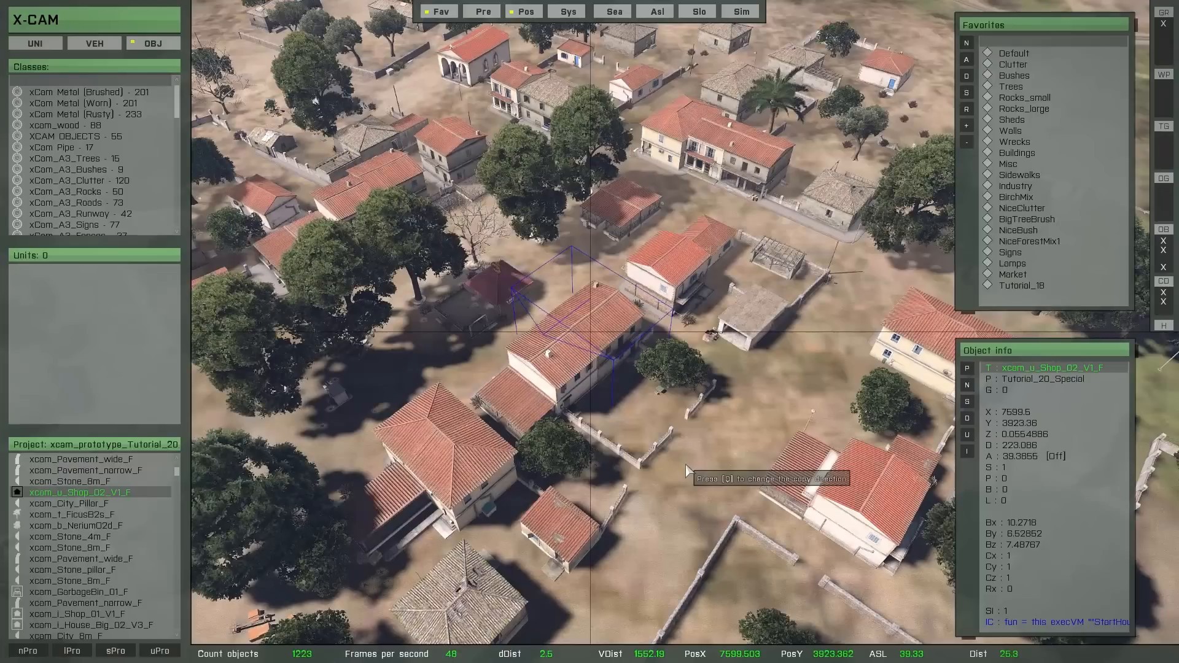
# - Select the red-roofed house behind the shop and apply the StartHouse1 init code to it with the script name changed to StartHouse2.sqf
pyautogui.doubleClick(665, 278)
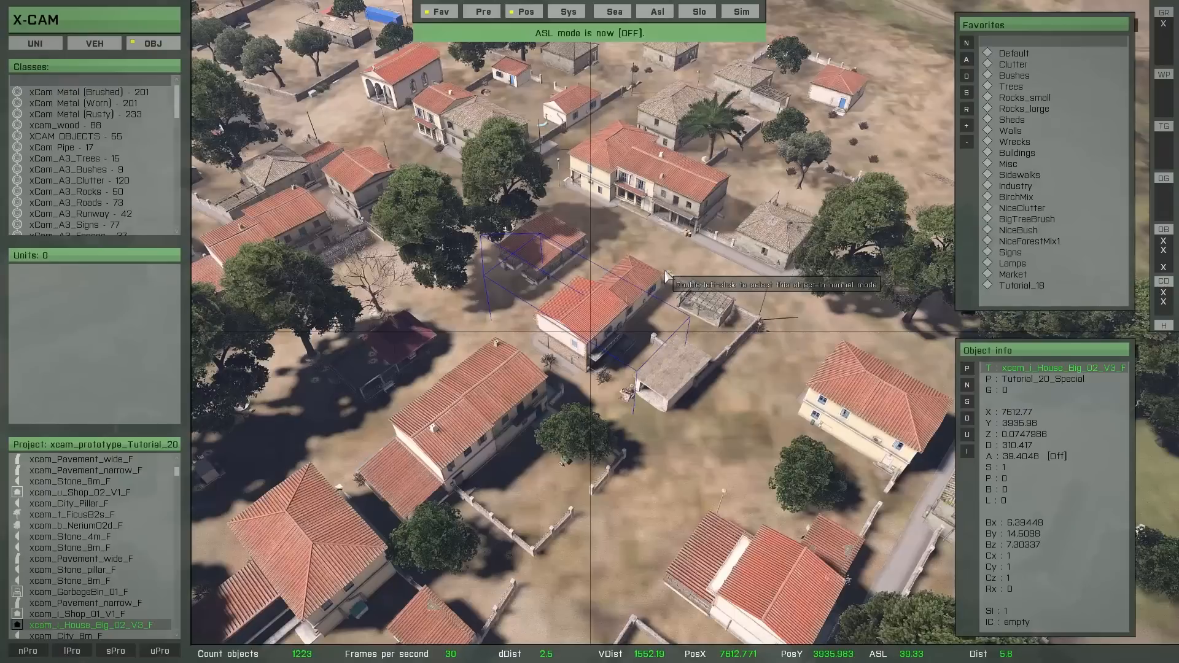
pyautogui.click(968, 452)
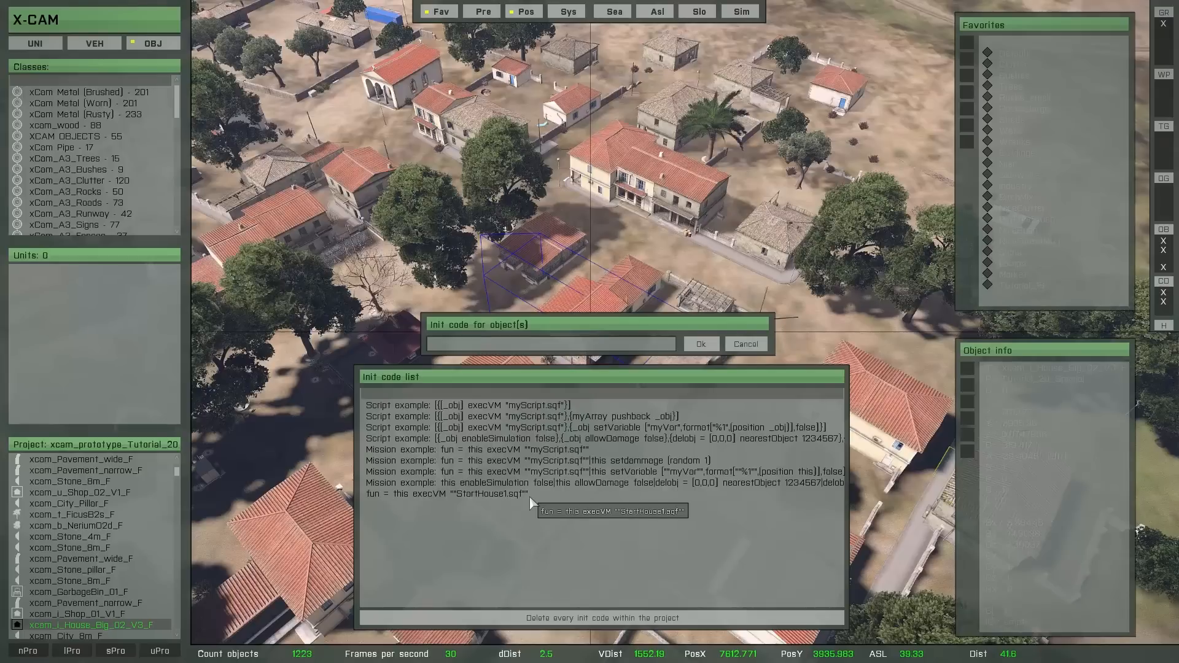
pyautogui.click(434, 493)
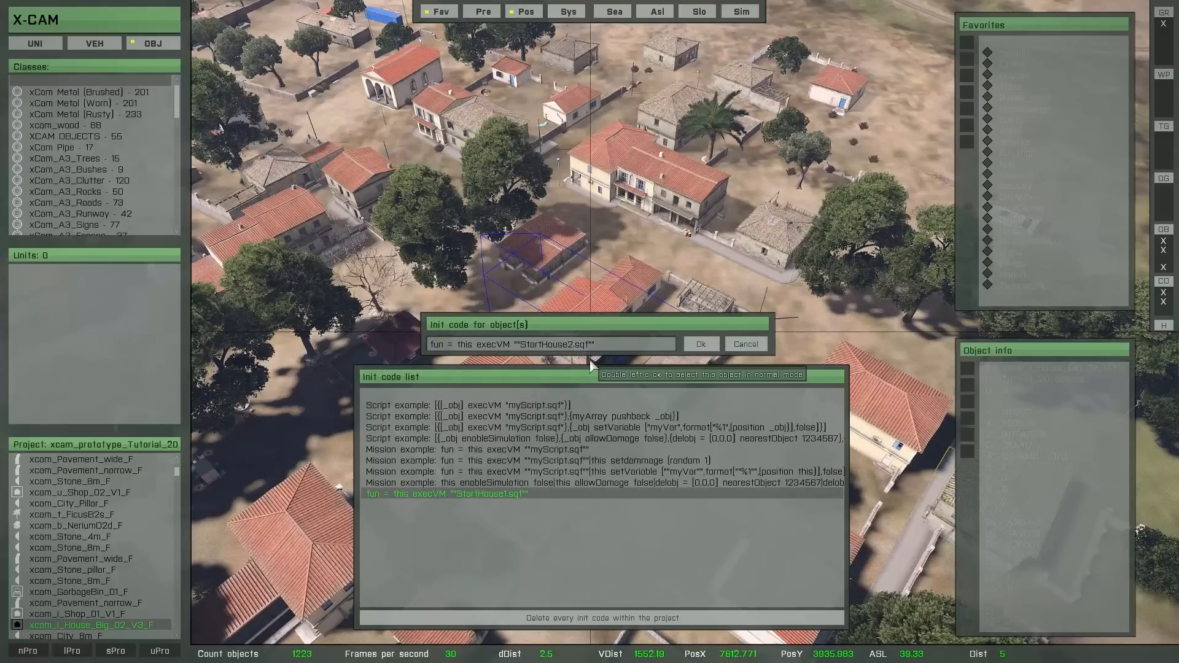
pyautogui.click(700, 344)
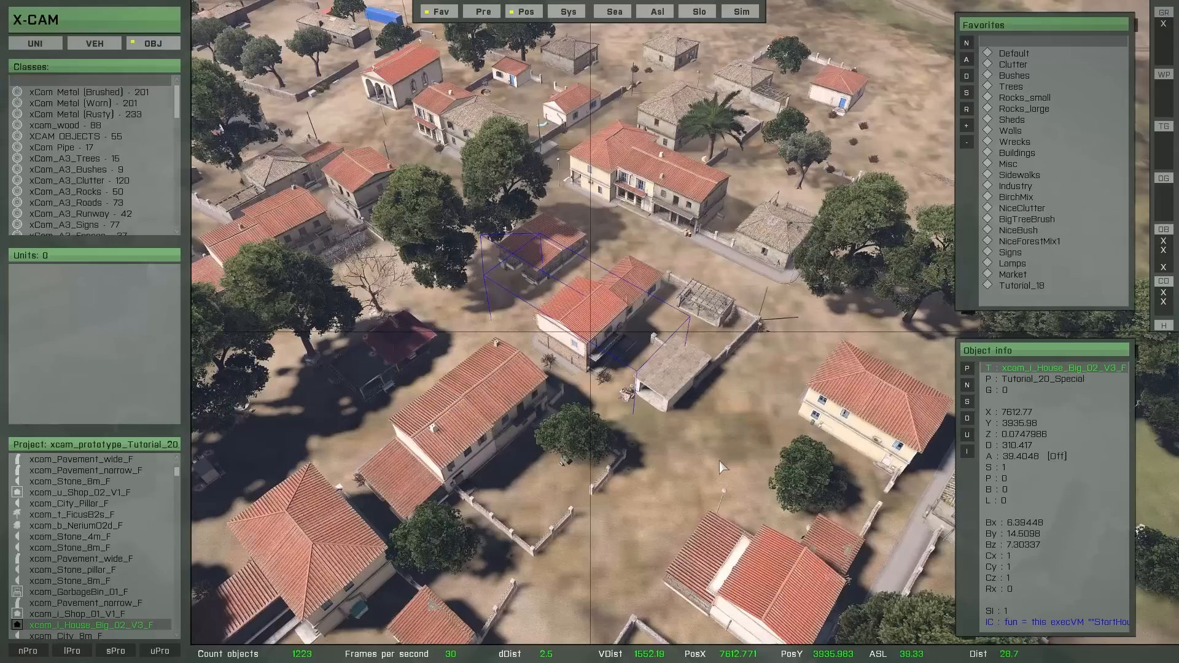
# - Select the large yellow house with the red roof next to the stone-roofed building
pyautogui.doubleClick(872, 409)
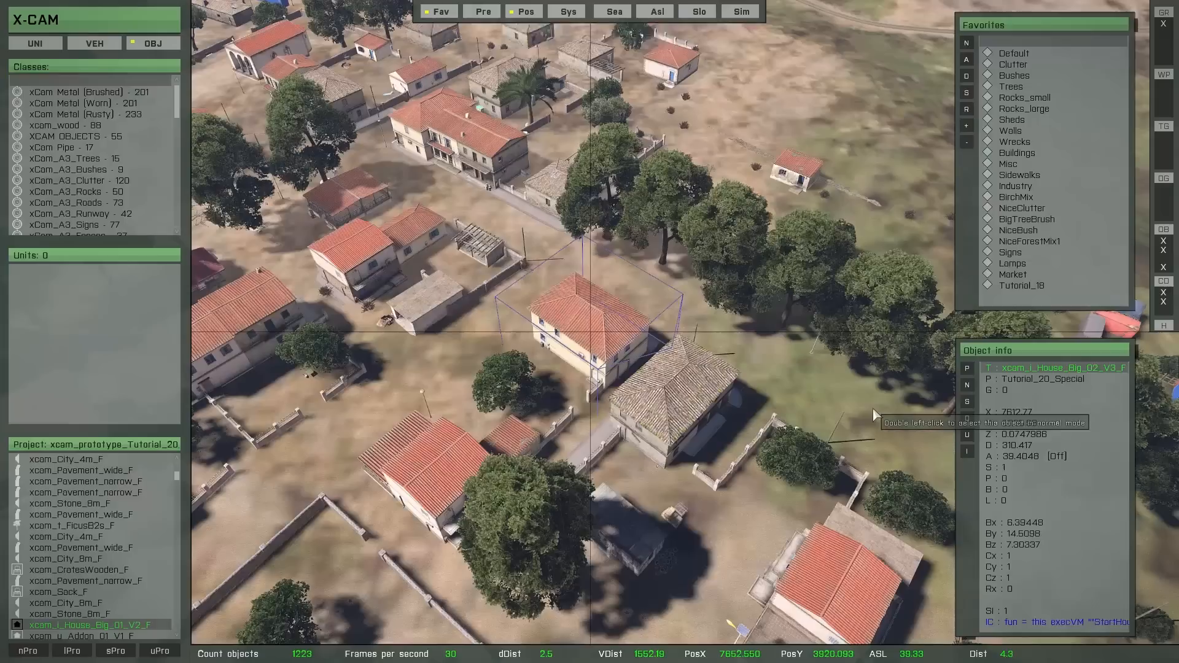
# - Assign the init code fun = this execVM ""StartHouse3.sqf"" to the selected xcam_i_House_Big_01_V2_F, adapting the existing StartHouse2.sqf line
pyautogui.click(968, 453)
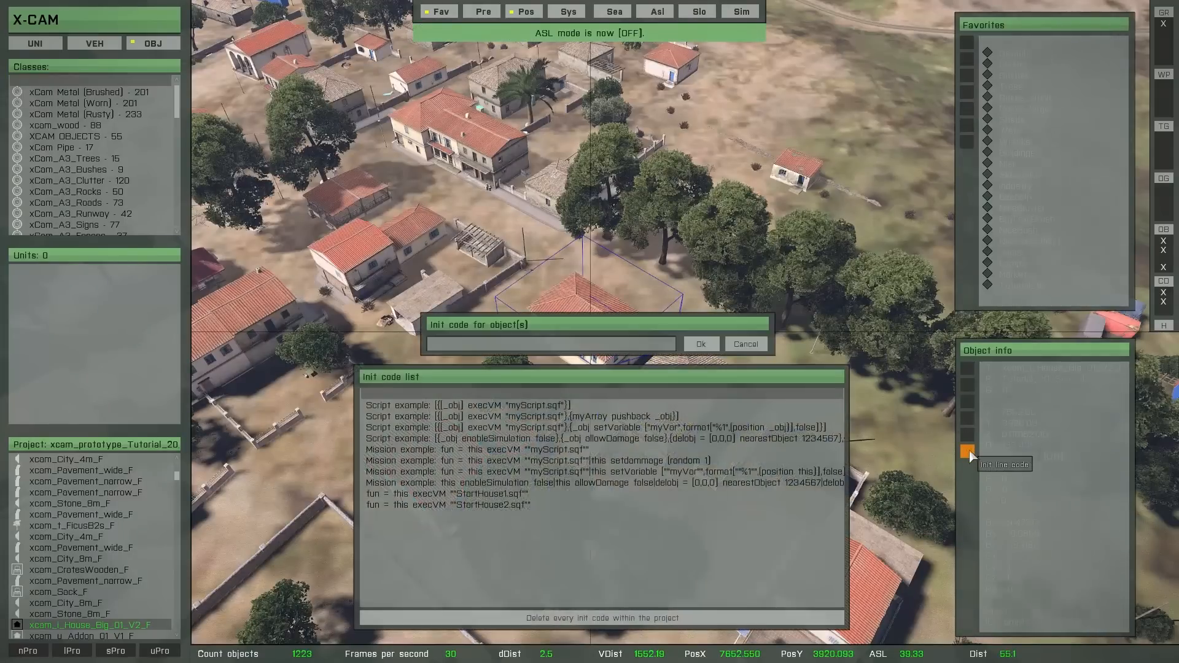
pyautogui.click(477, 504)
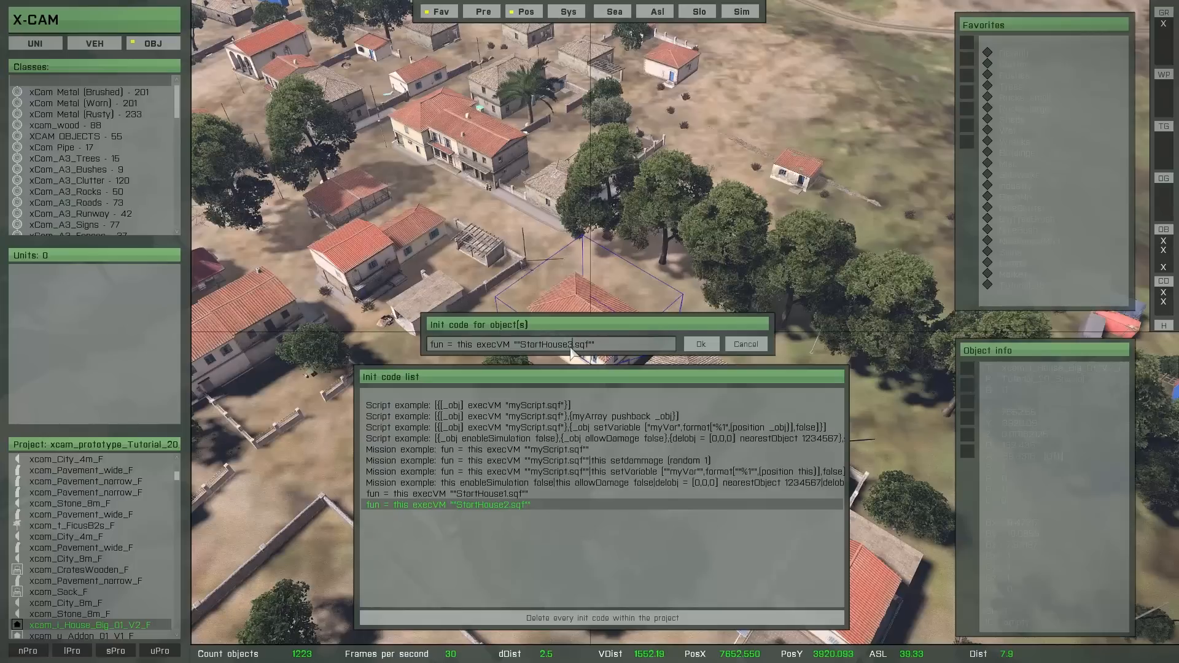
pyautogui.click(700, 344)
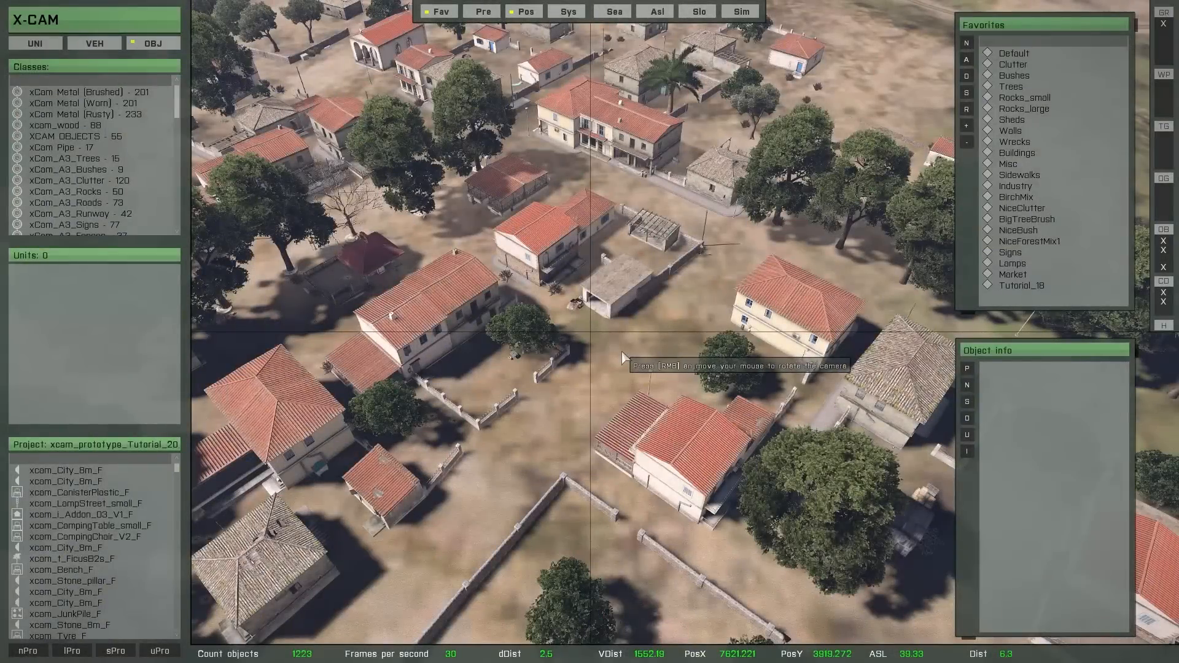
# - Select the xcam_i_House_Big_02_V3_F house beyond the walled yard and clear its StartHouse2.sqf init code
pyautogui.click(534, 246)
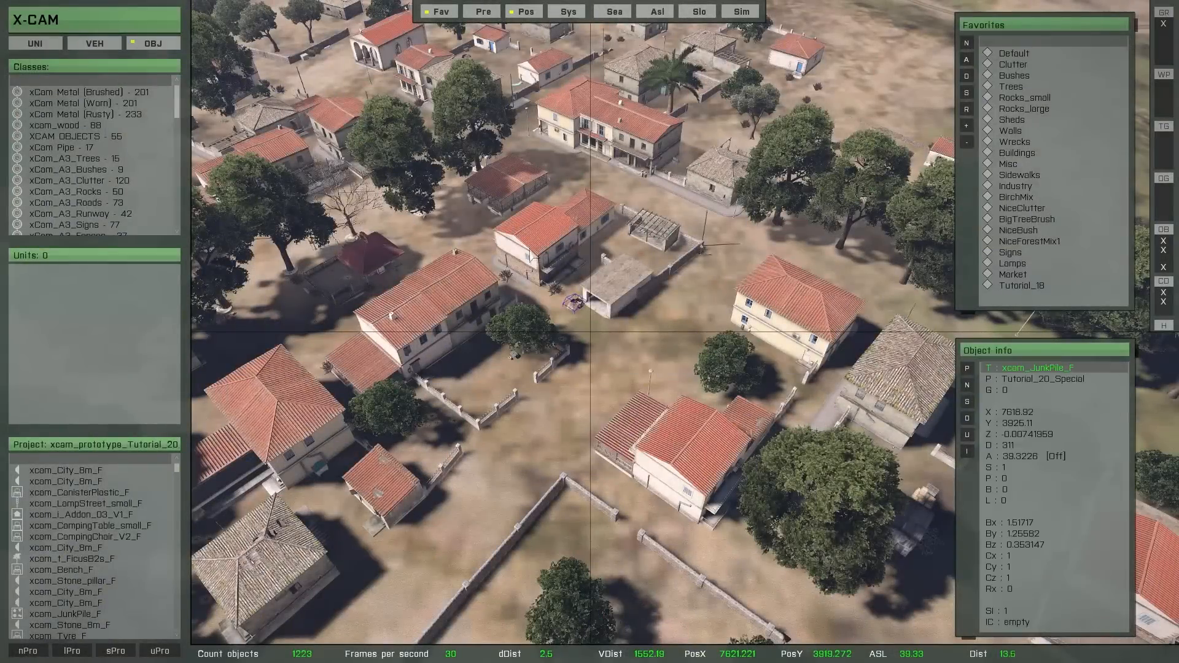
pyautogui.doubleClick(533, 242)
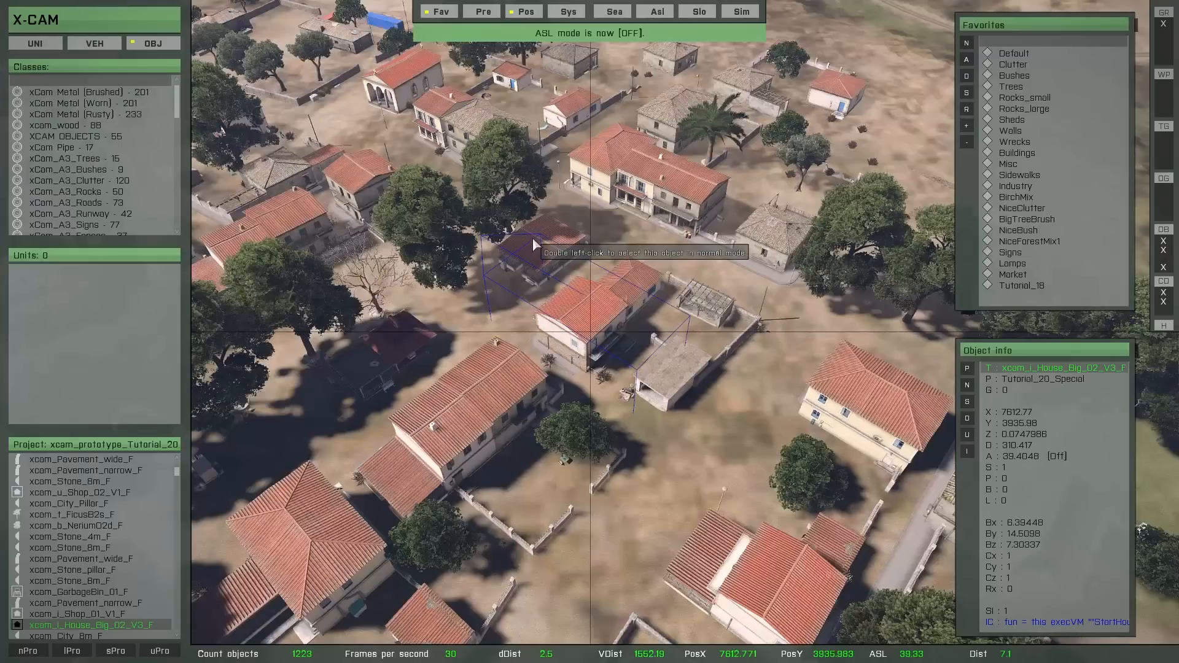
pyautogui.click(969, 452)
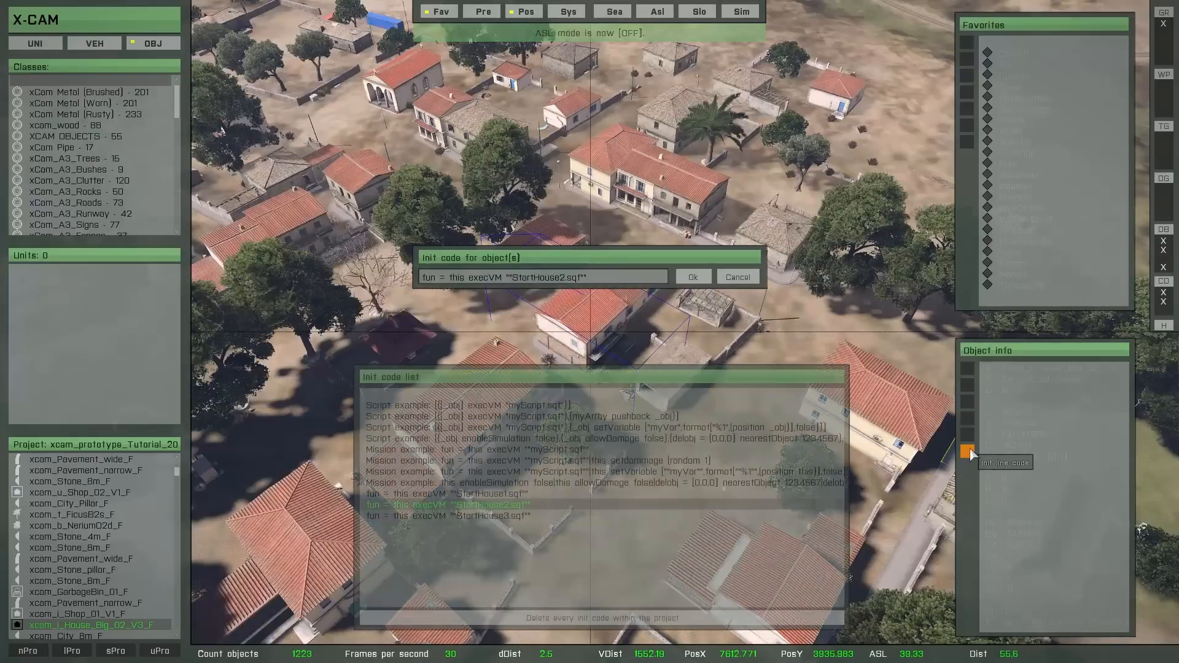
pyautogui.click(504, 395)
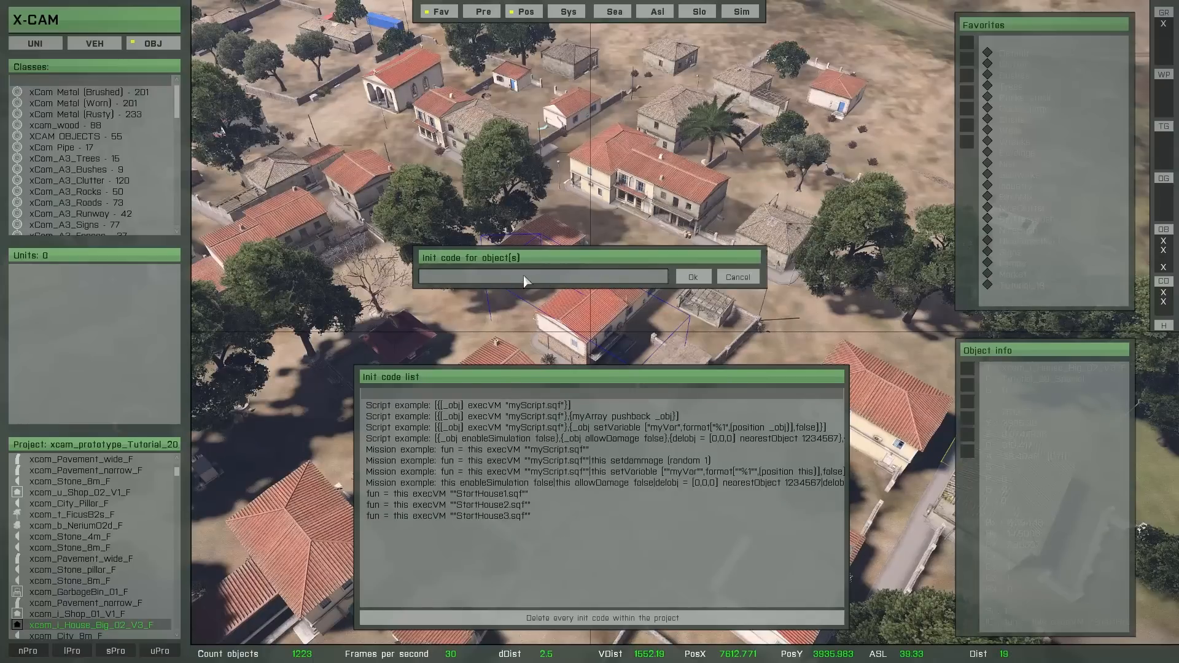
pyautogui.click(691, 277)
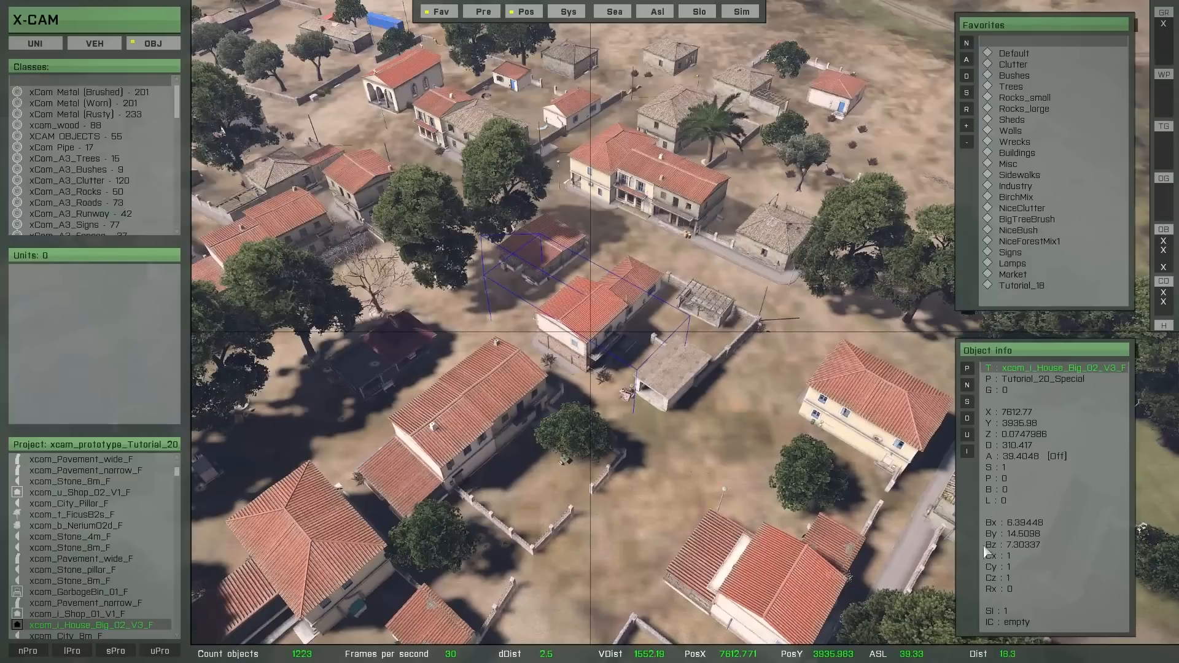
# - Give the same house an init code again, starting from the listed StartHouse2.sqf execVM line, and deselect it
pyautogui.click(889, 374)
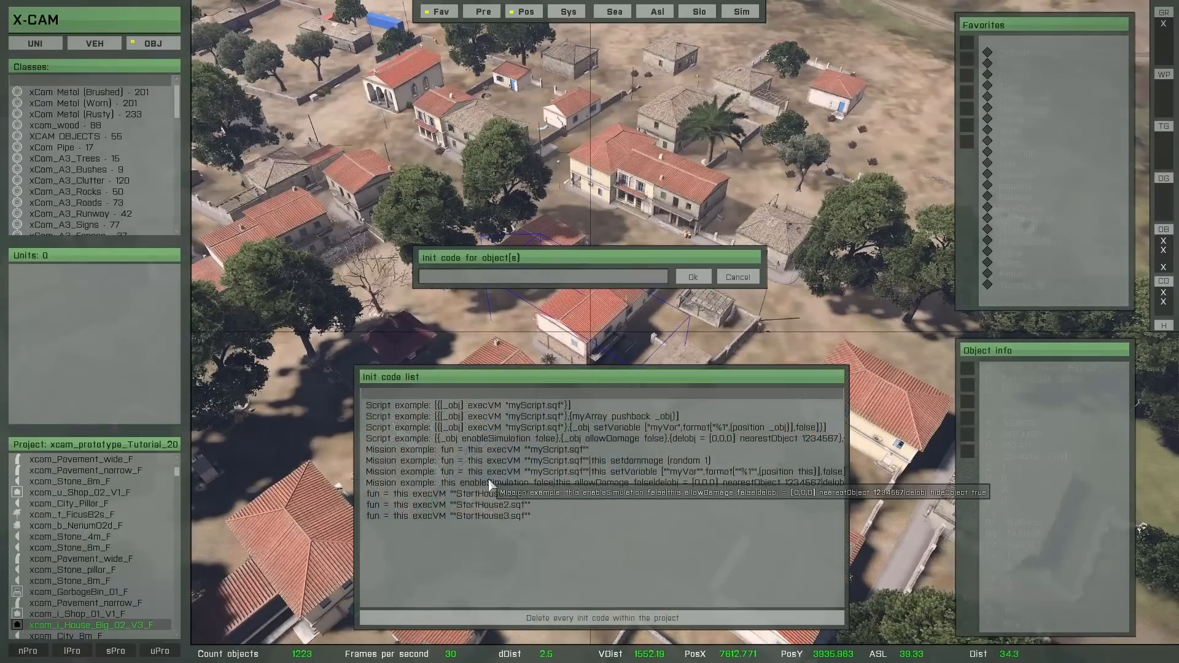
pyautogui.click(484, 506)
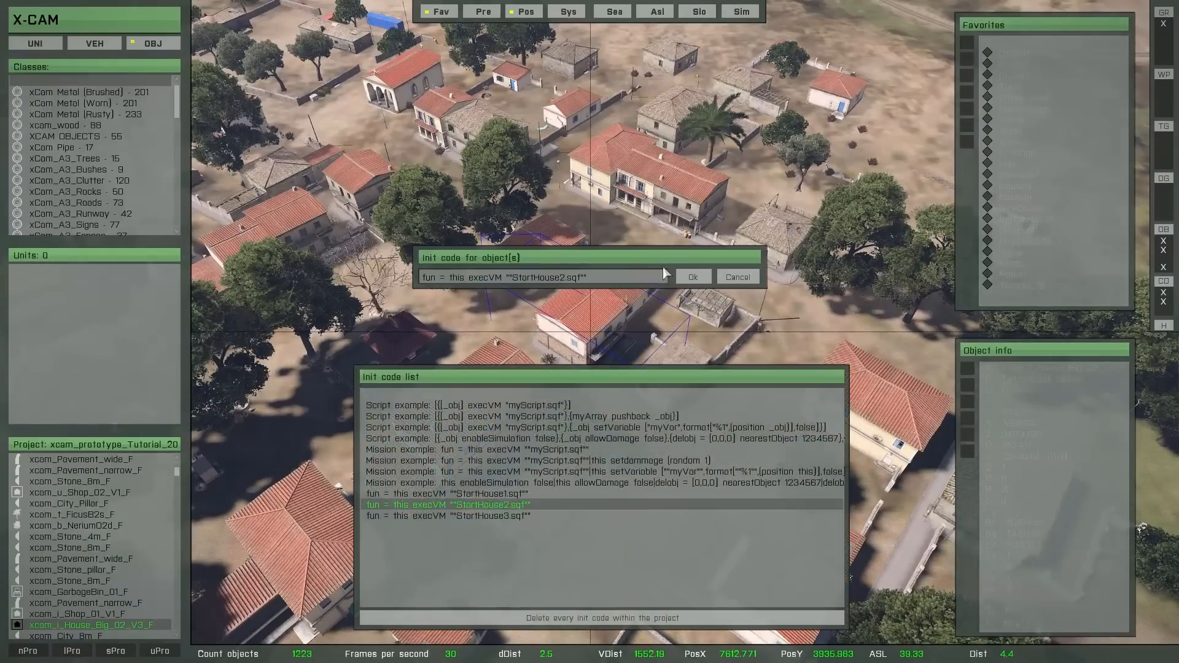
pyautogui.click(693, 276)
pyautogui.press('space')
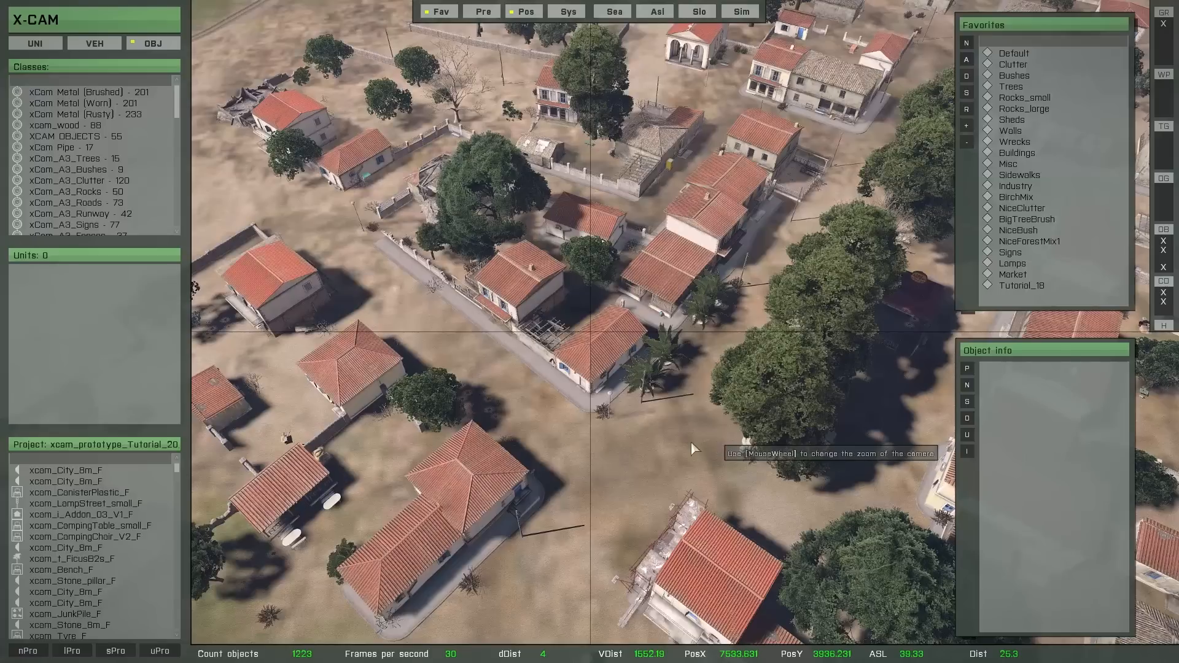
# - Select ten shops and houses around the tree-lined junction together as one object group
pyautogui.click(610, 358)
pyautogui.doubleClick(609, 353)
pyautogui.doubleClick(716, 233)
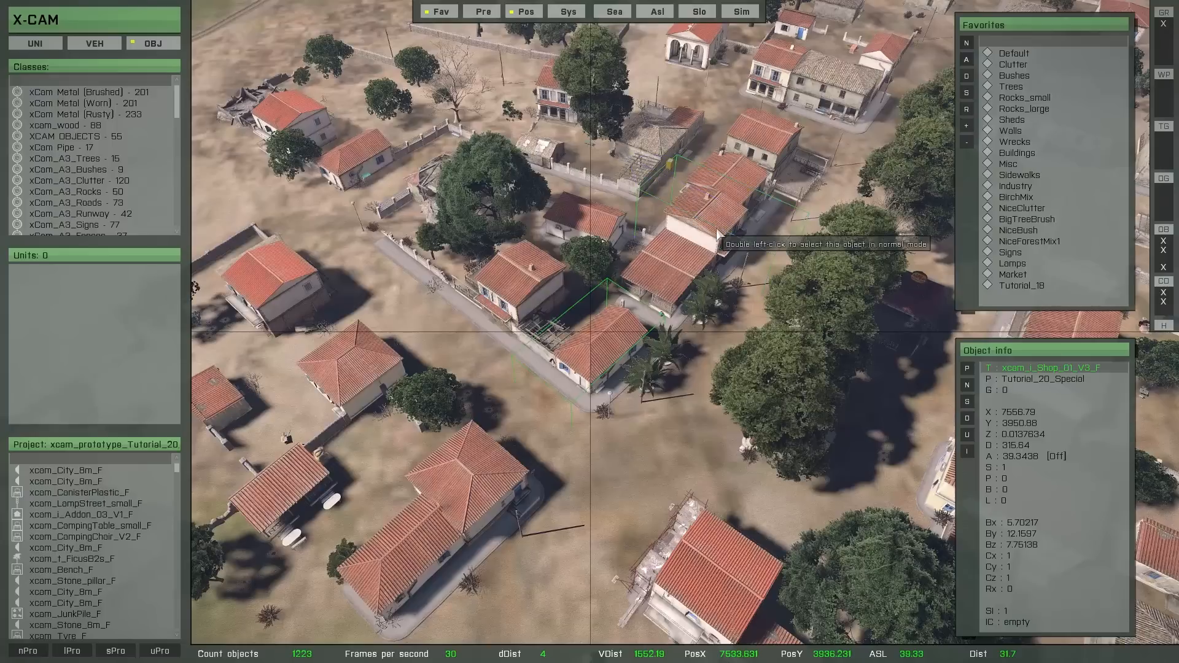
pyautogui.doubleClick(750, 154)
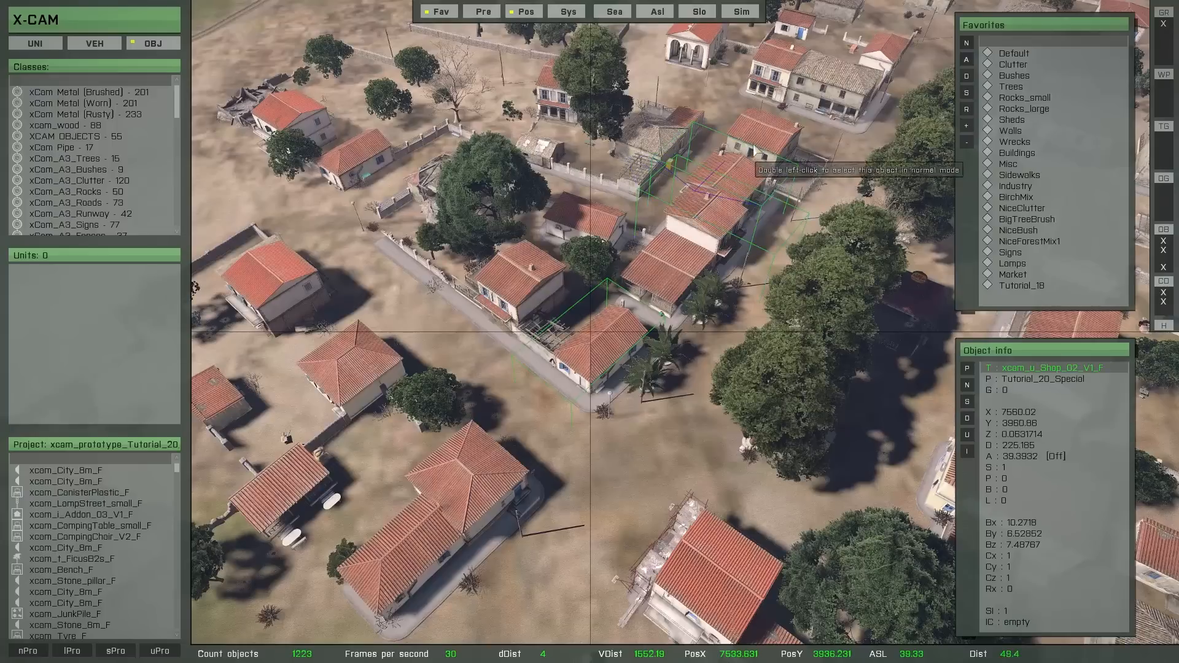
pyautogui.doubleClick(838, 92)
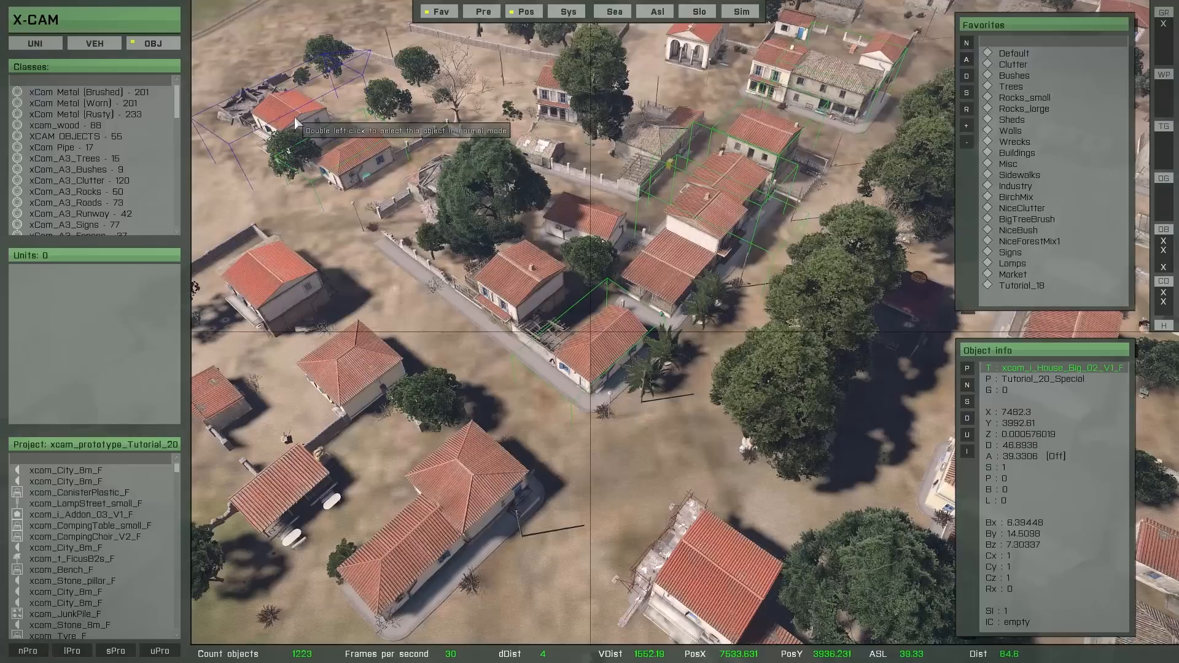
pyautogui.doubleClick(277, 290)
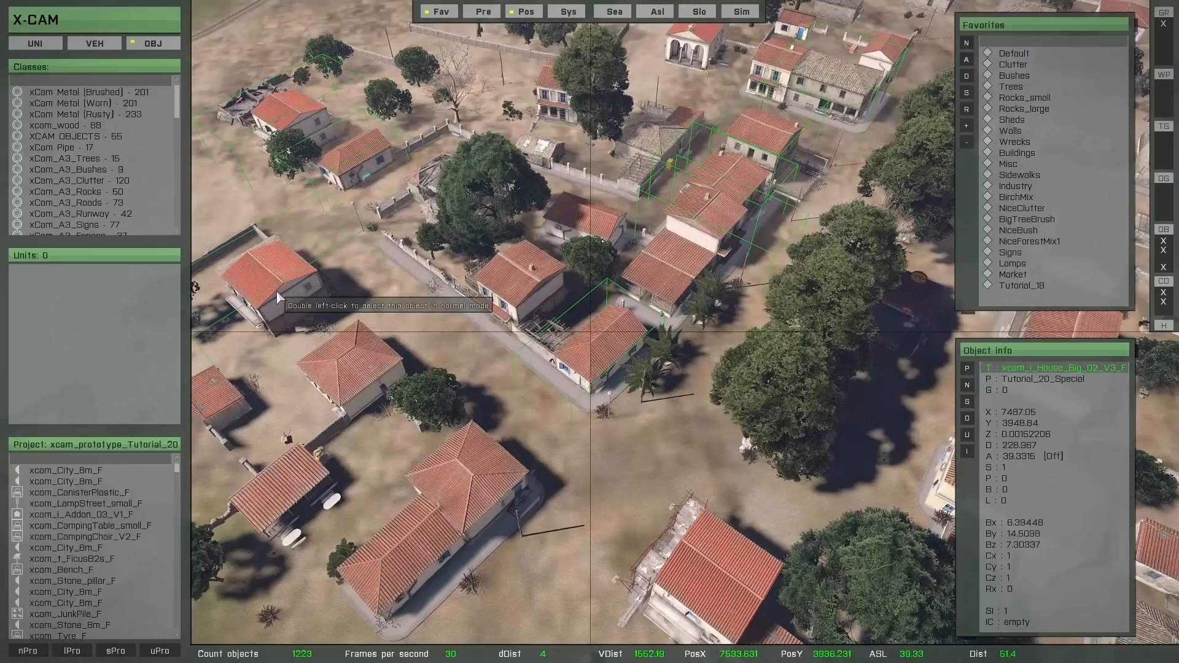
pyautogui.doubleClick(353, 381)
pyautogui.doubleClick(481, 481)
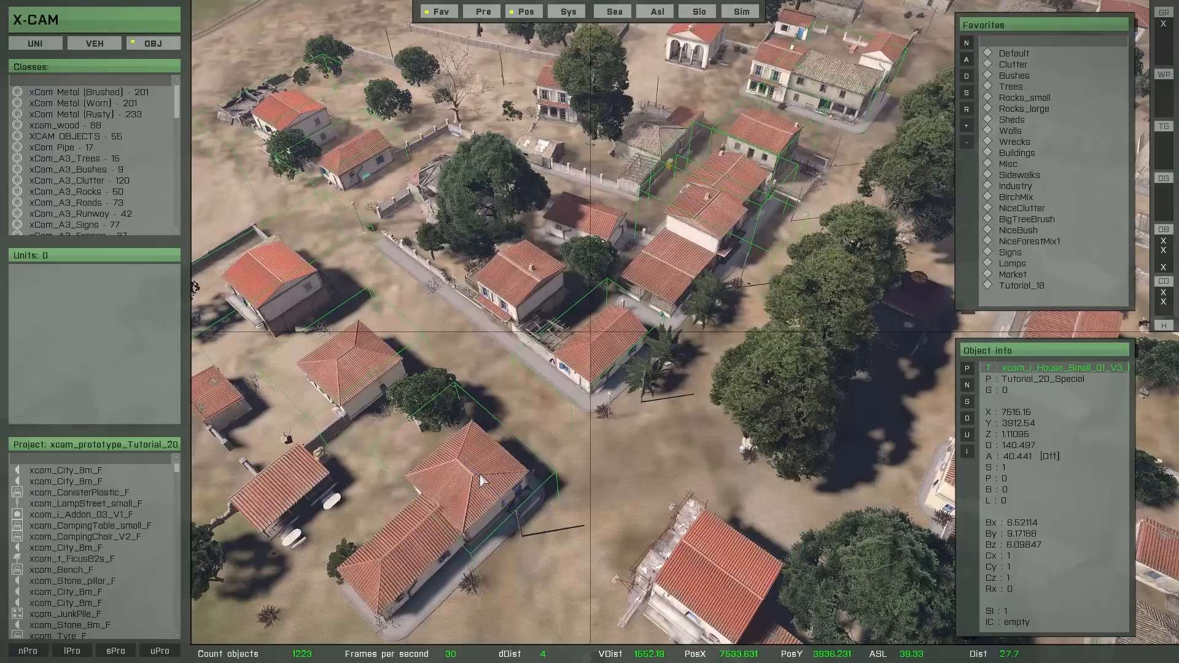
pyautogui.doubleClick(618, 443)
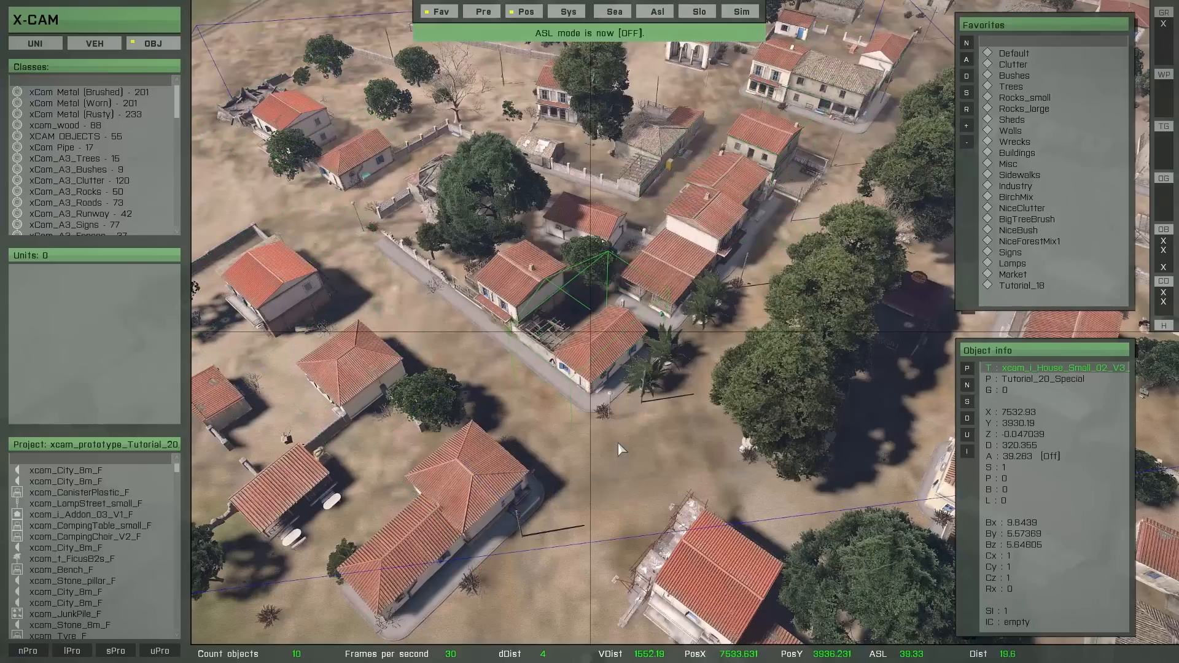
# - Try moving the selected group of buildings slightly, and undo the move
pyautogui.moveTo(571, 369); pyautogui.dragTo(578, 393)
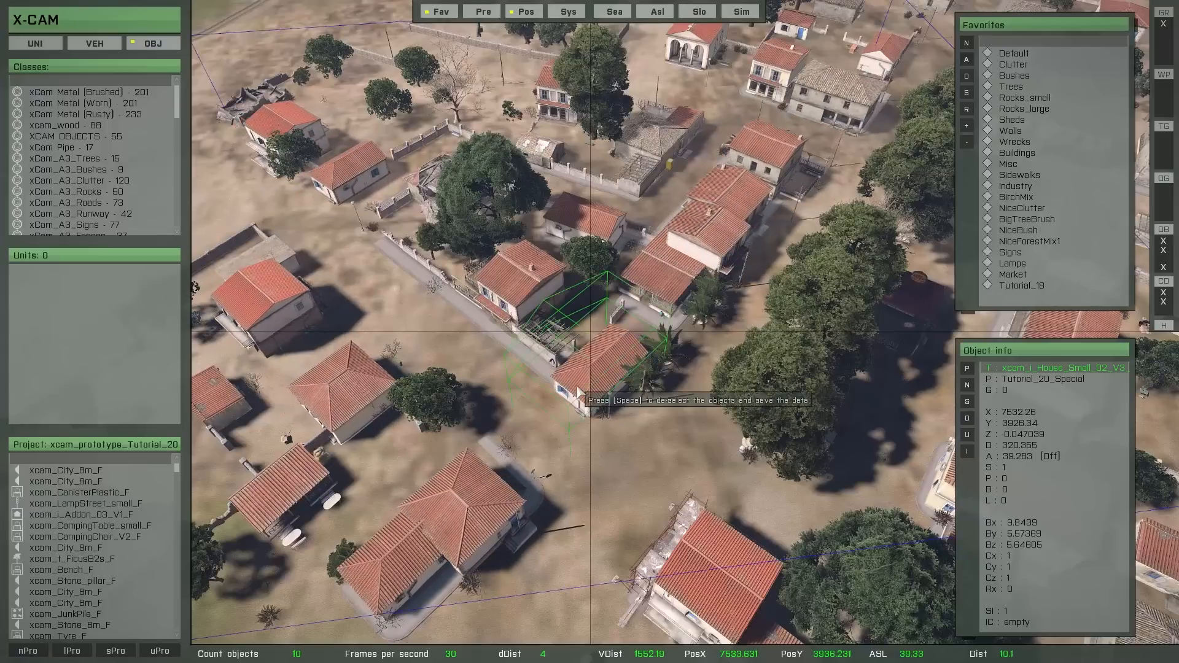
pyautogui.hotkey('ctrl', 'z')
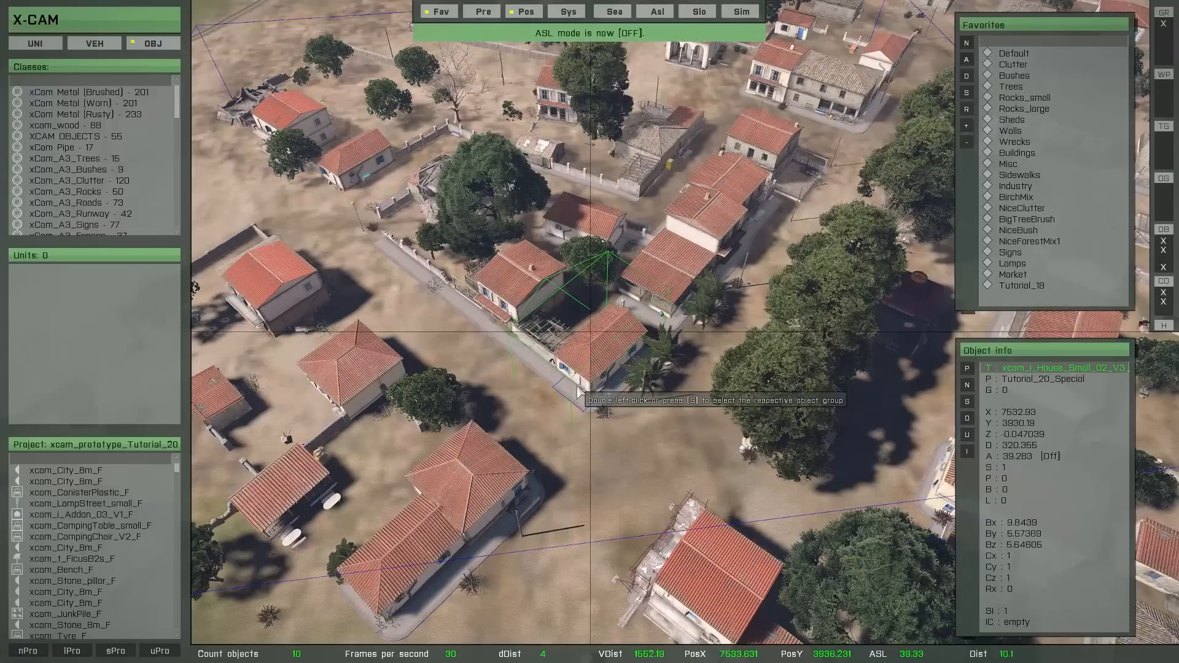
# - Try using the StartHouse4.sqf execVM line as init code for the whole selected group, and deselect the group
pyautogui.click(967, 454)
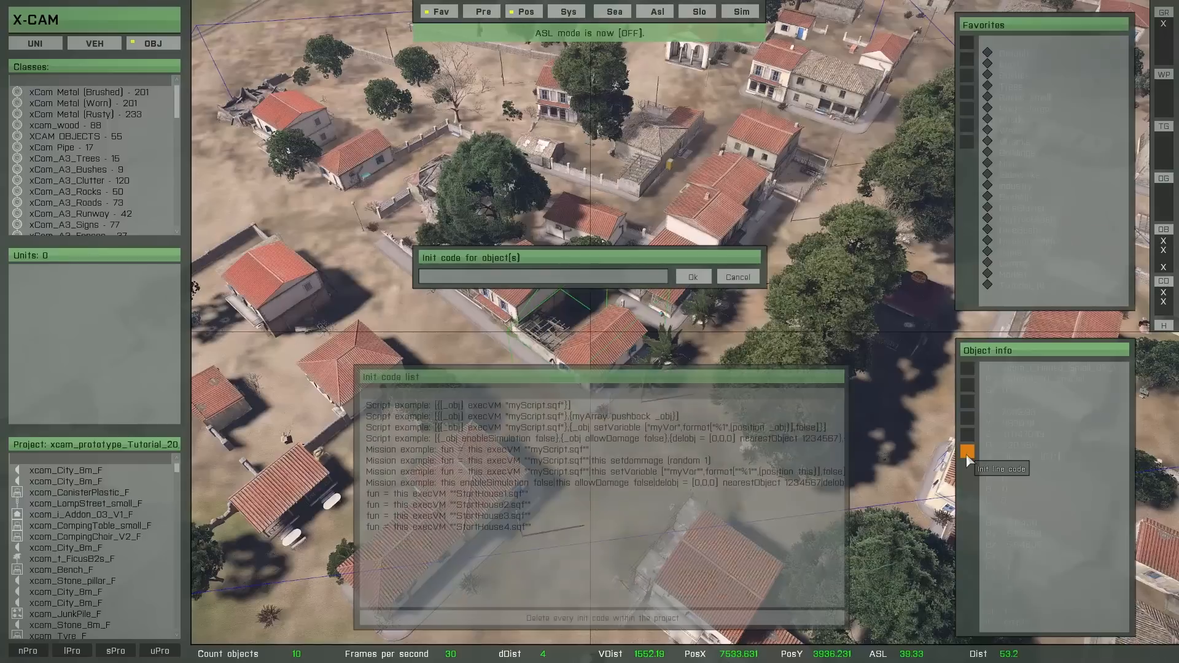
pyautogui.click(466, 527)
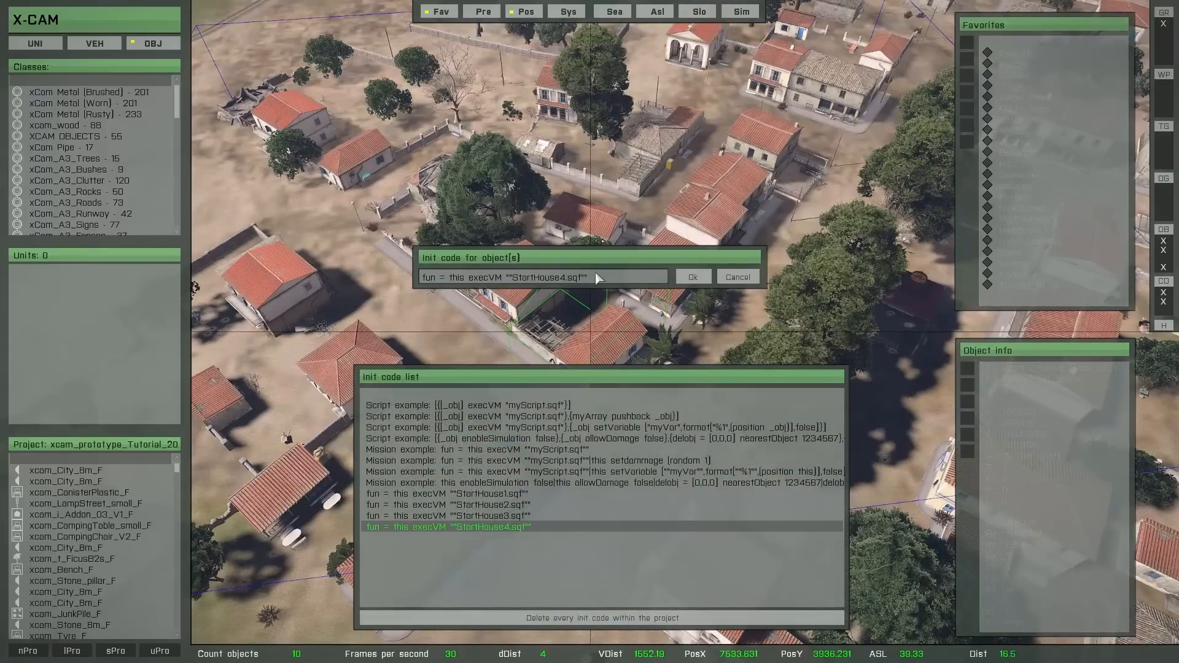
pyautogui.click(567, 280)
pyautogui.click(703, 277)
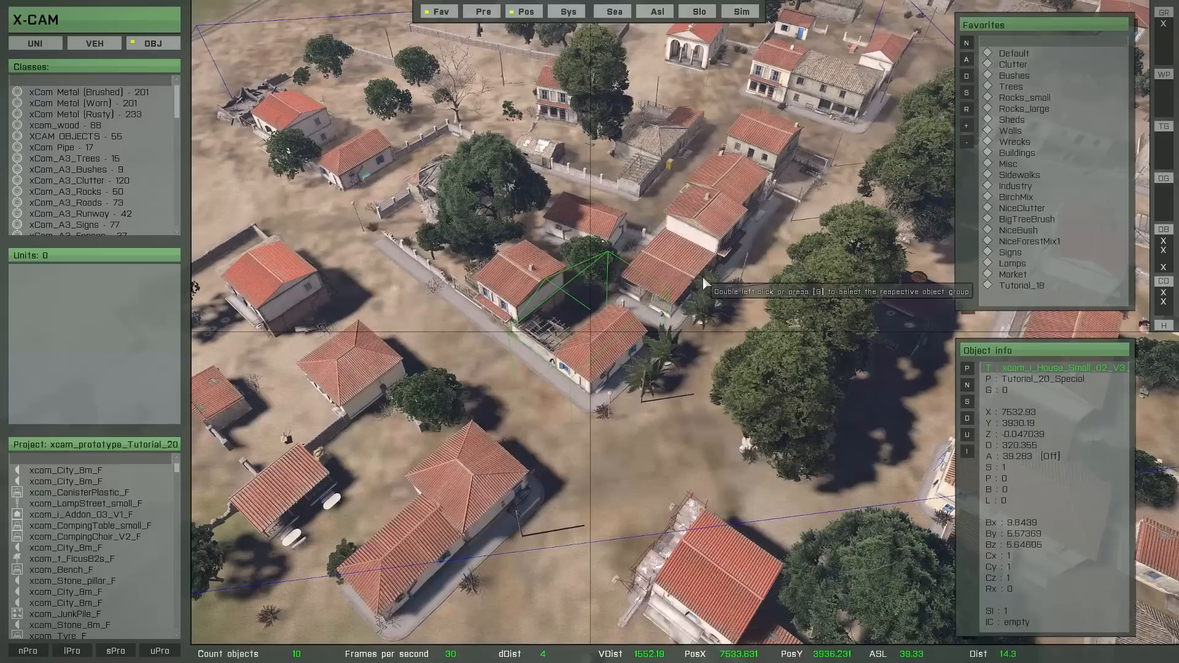
pyautogui.press('space')
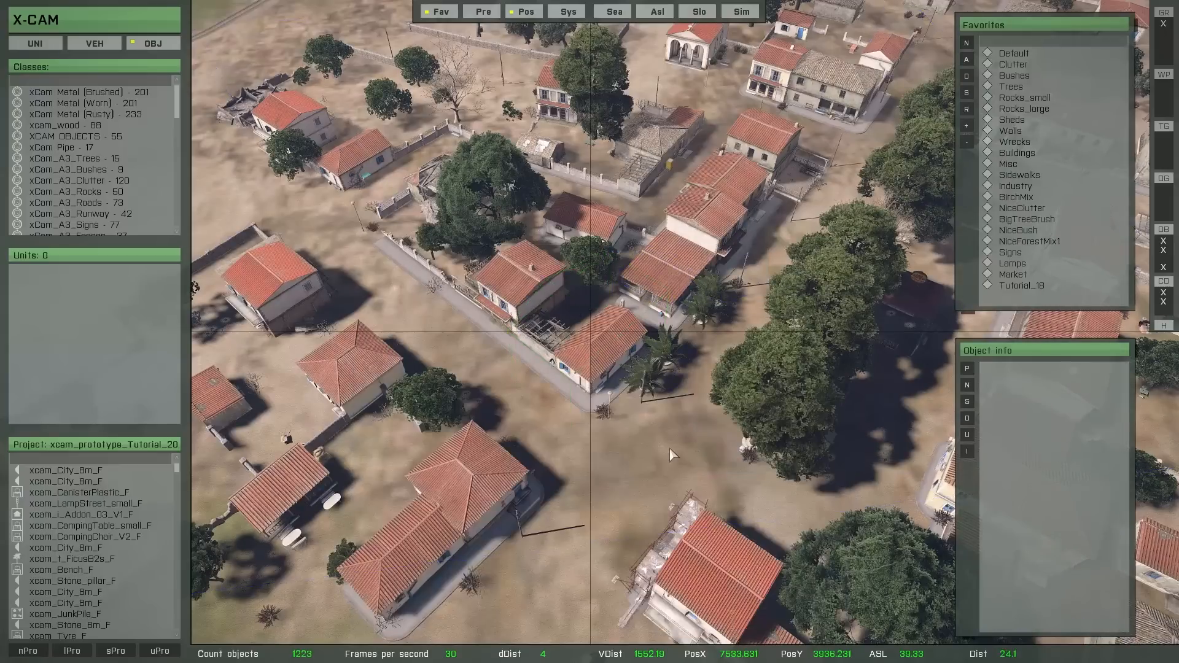
# - Select seven houses around the open ground by the long ruined stone building together as one object group
pyautogui.scroll(-4, 688, 458)
pyautogui.scroll(4, 629, 447)
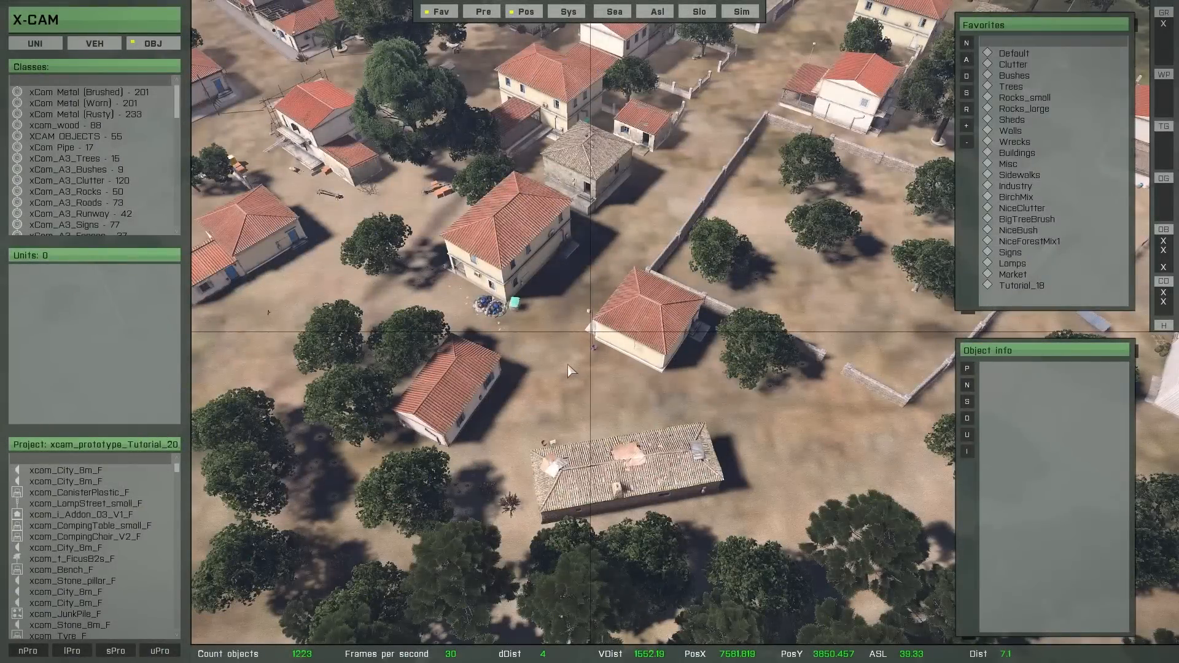
pyautogui.moveTo(585, 357)
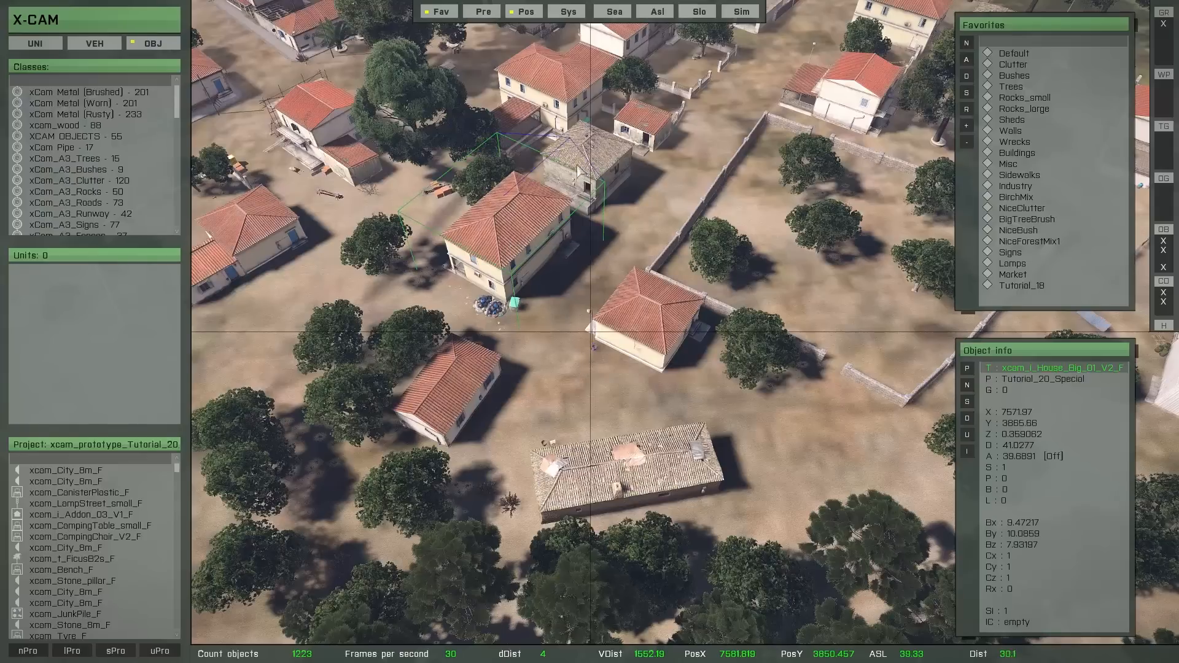
pyautogui.doubleClick(586, 161)
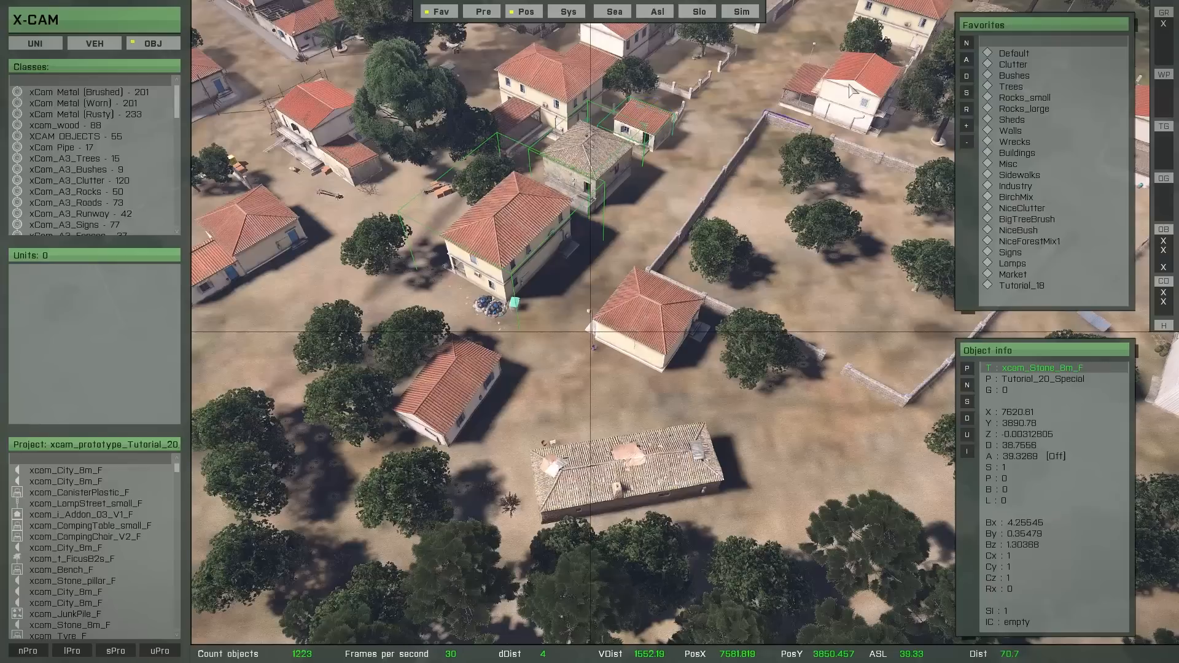
pyautogui.doubleClick(658, 318)
pyautogui.doubleClick(634, 469)
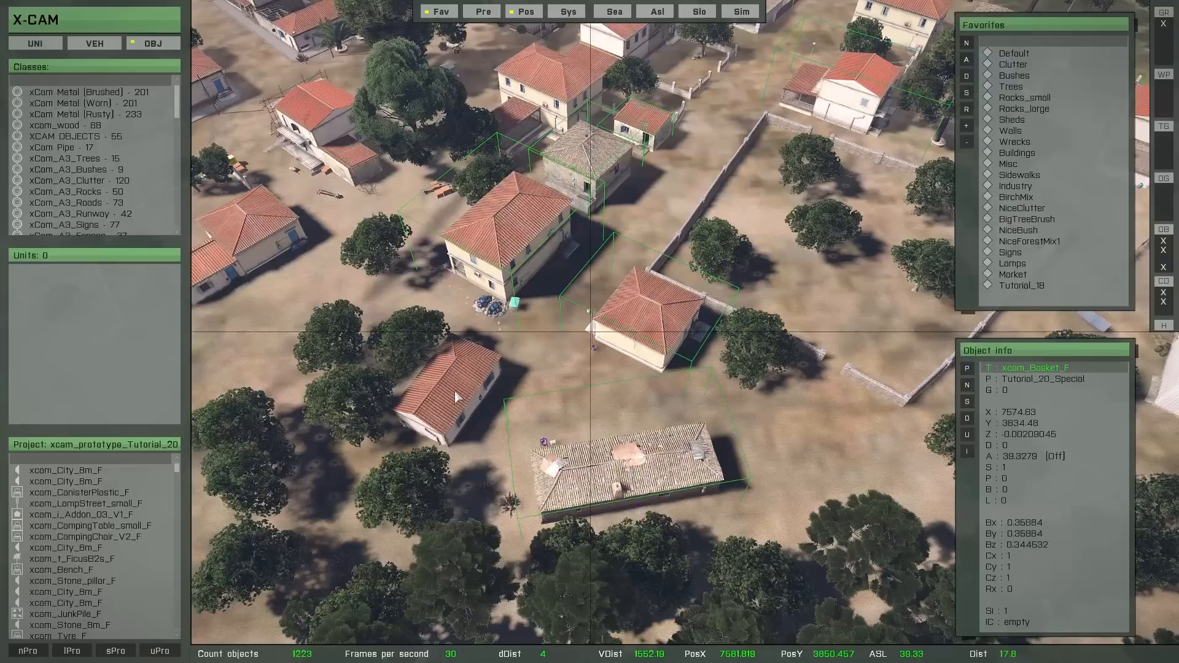
pyautogui.press('space')
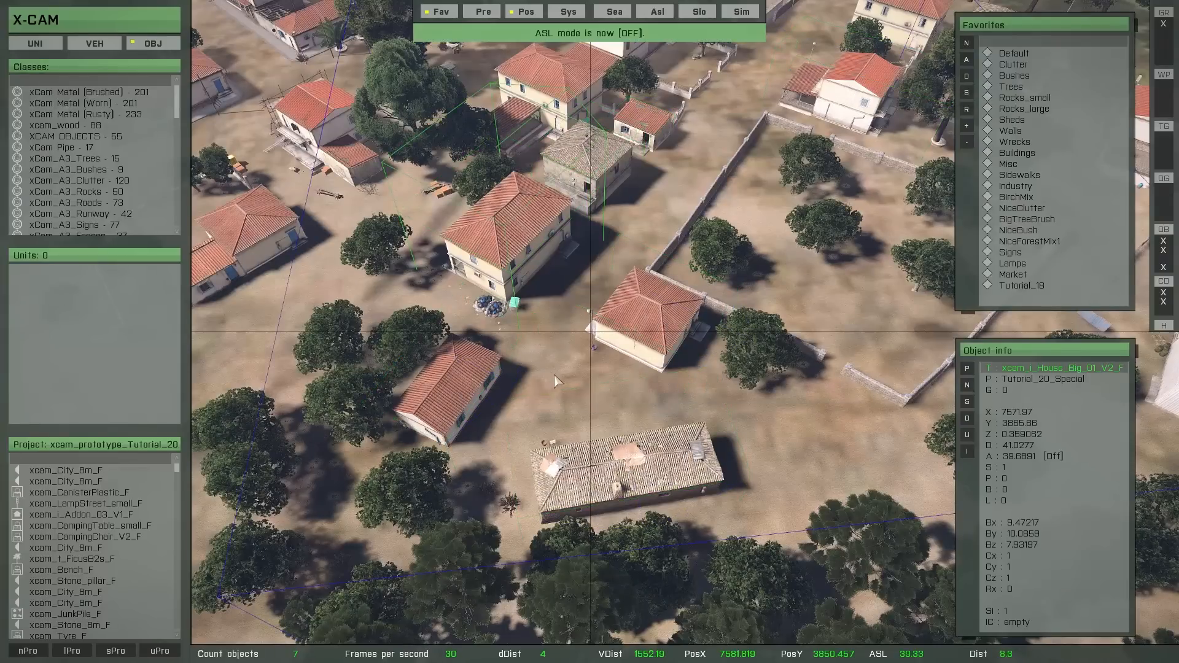
pyautogui.moveTo(555, 361)
pyautogui.mouseDown()
pyautogui.moveTo(580, 374)
pyautogui.moveTo(555, 359)
pyautogui.mouseUp()
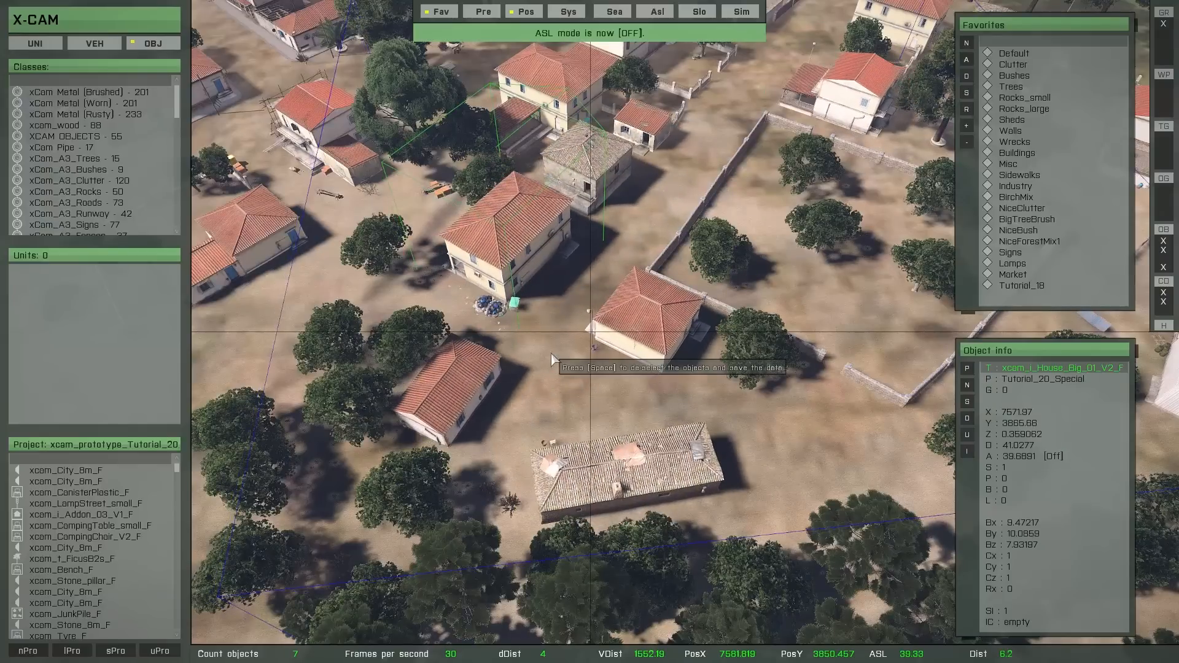
# - Show the System Data for the selected group and cycle through it from simulation state to init variables
pyautogui.click(568, 12)
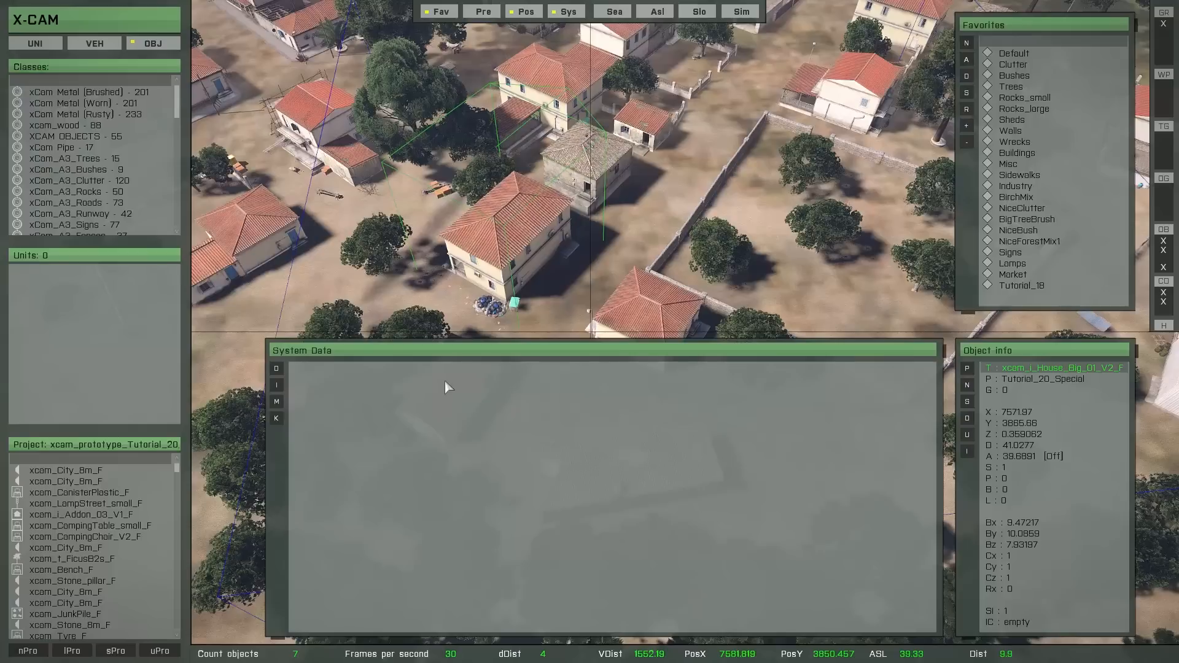
pyautogui.click(277, 370)
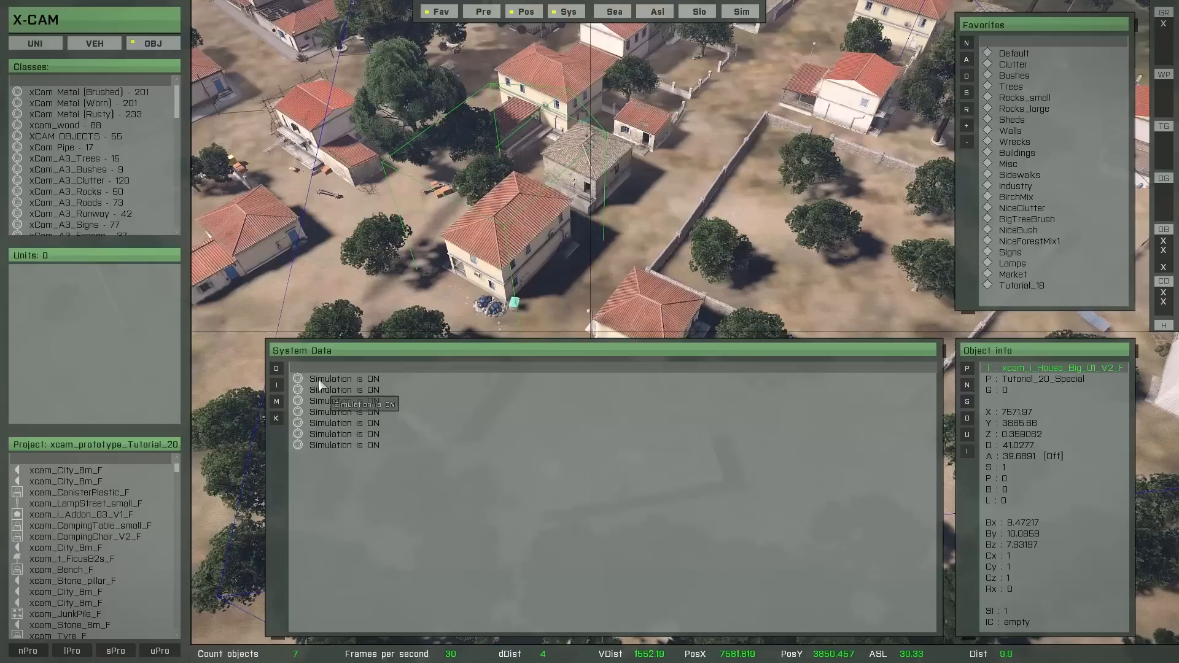
pyautogui.click(277, 370)
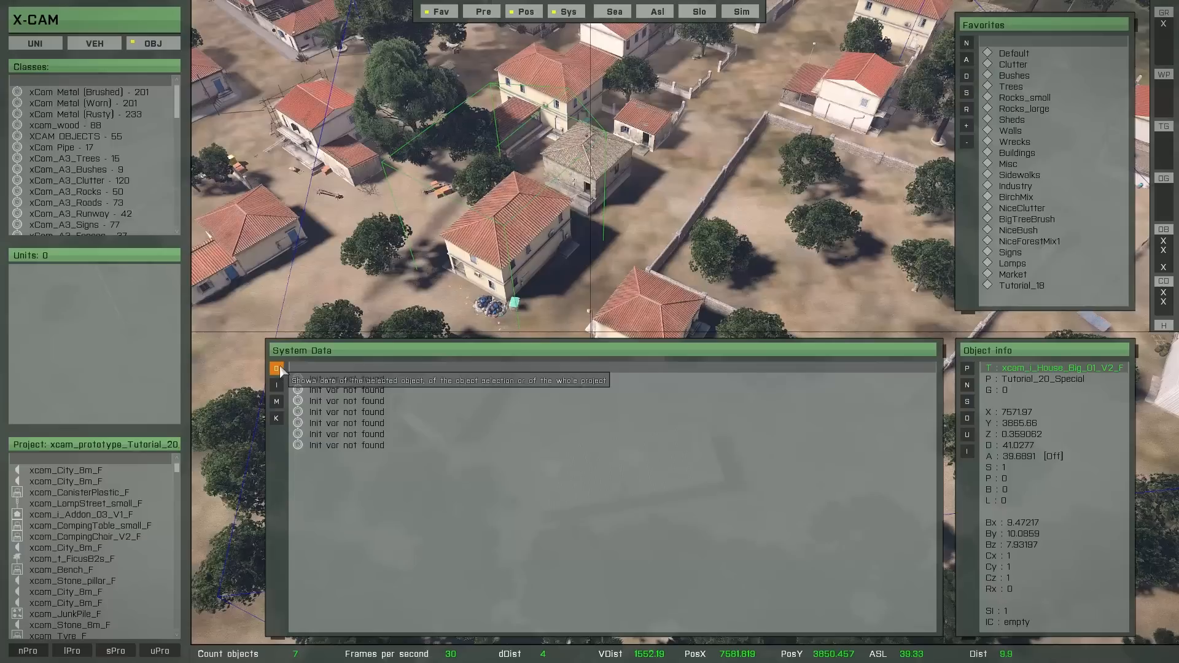
pyautogui.click(278, 371)
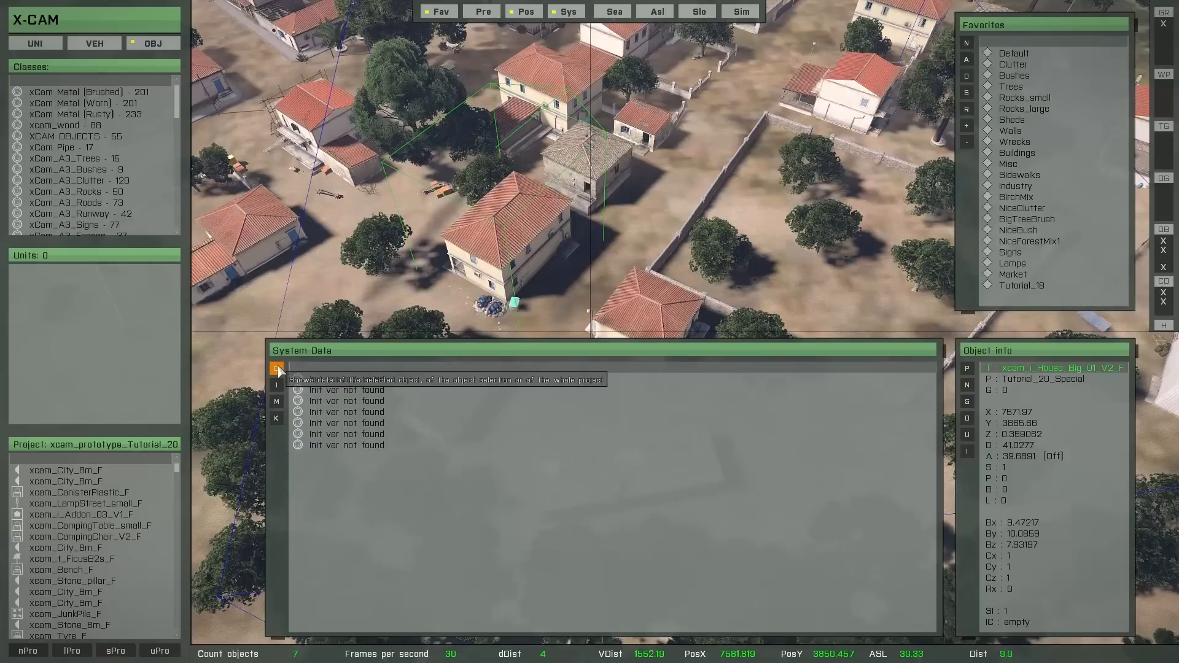
# - Inspect the second, third and fourth init variable entries in turn together with the house each one belongs to
pyautogui.click(350, 391)
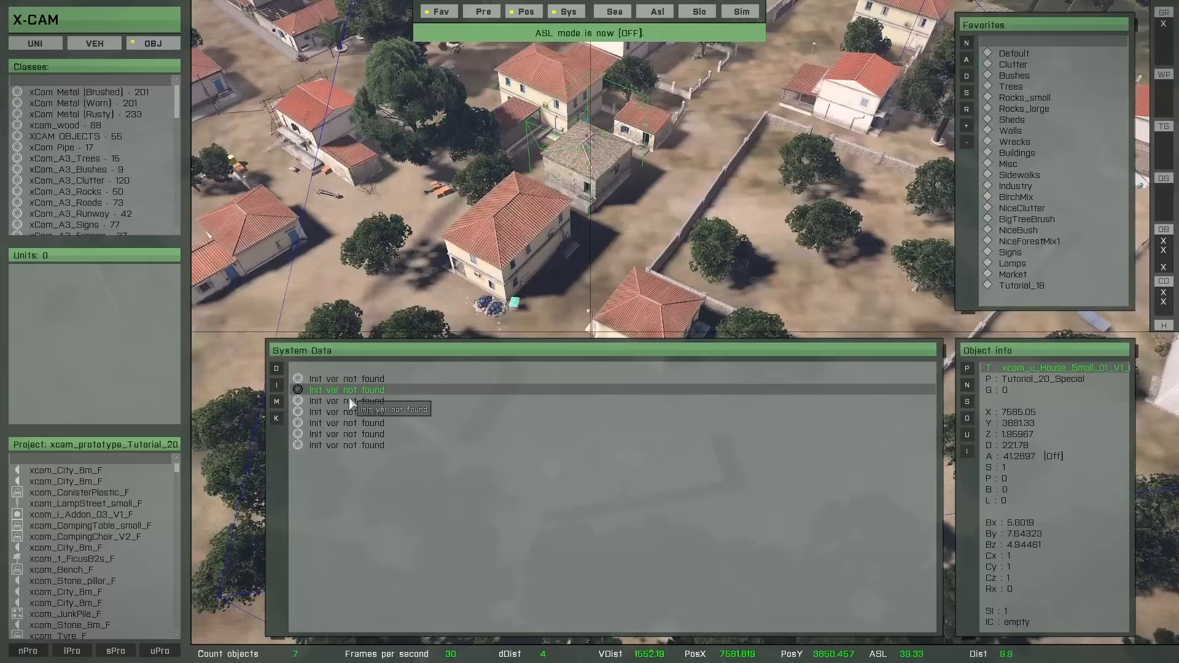
pyautogui.click(349, 403)
pyautogui.click(347, 416)
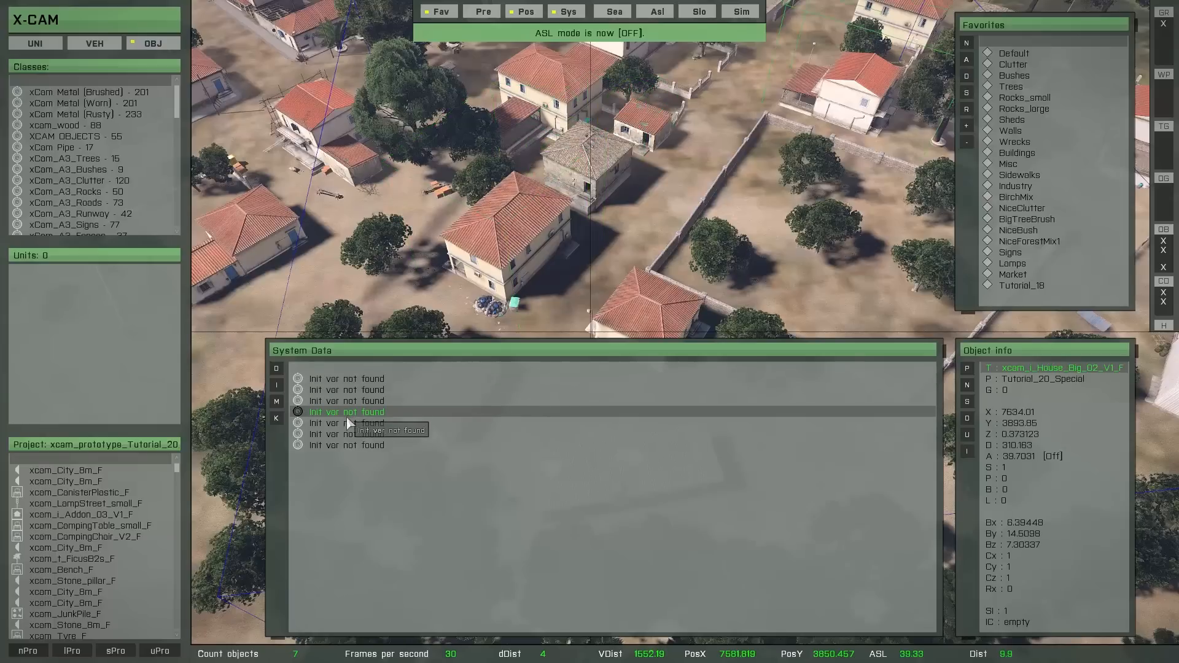
# - Assign the StartHouse1.sqf execVM line as init code to the house of the fifth System Data entry
pyautogui.click(348, 423)
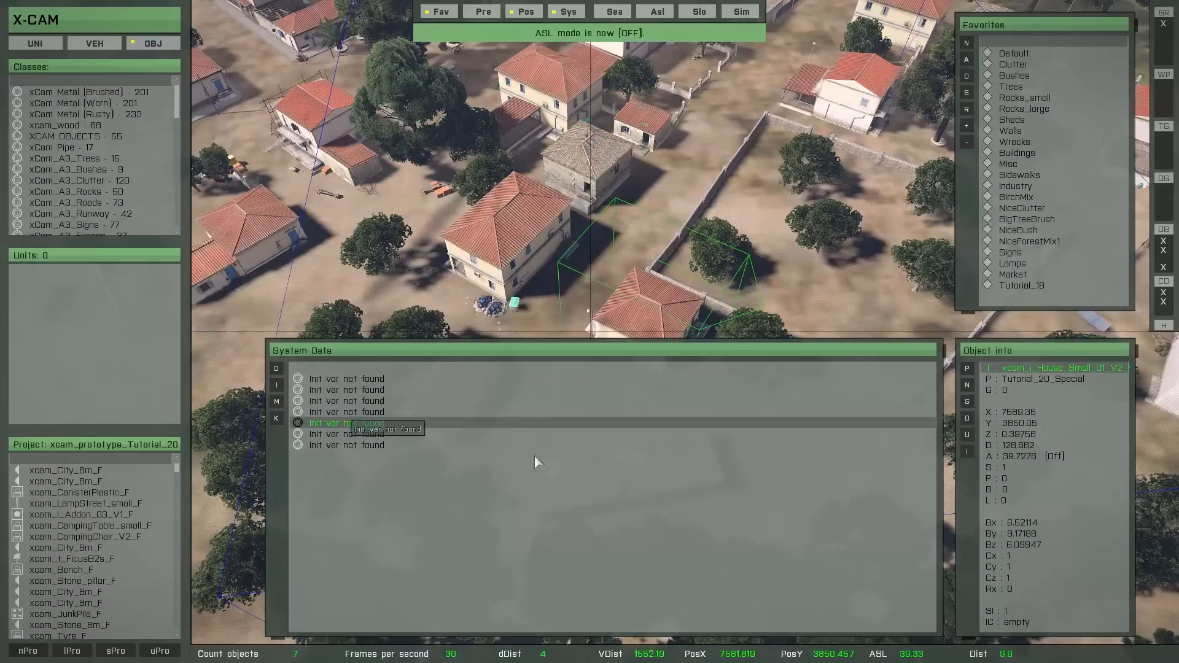
pyautogui.click(968, 453)
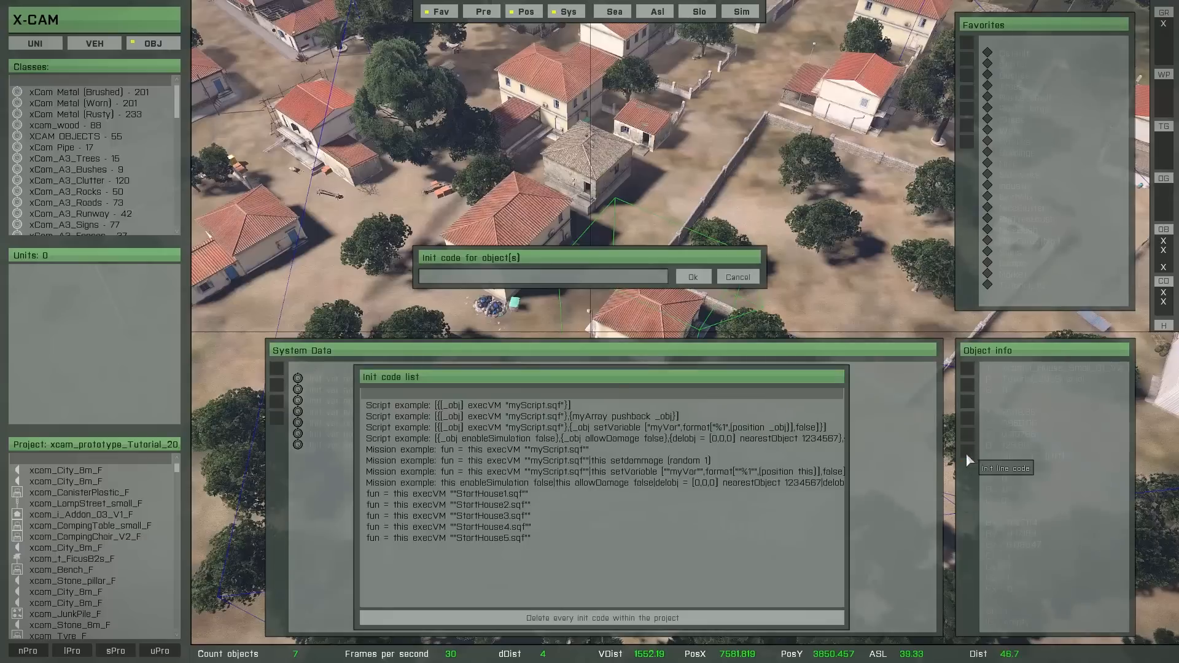
pyautogui.click(510, 494)
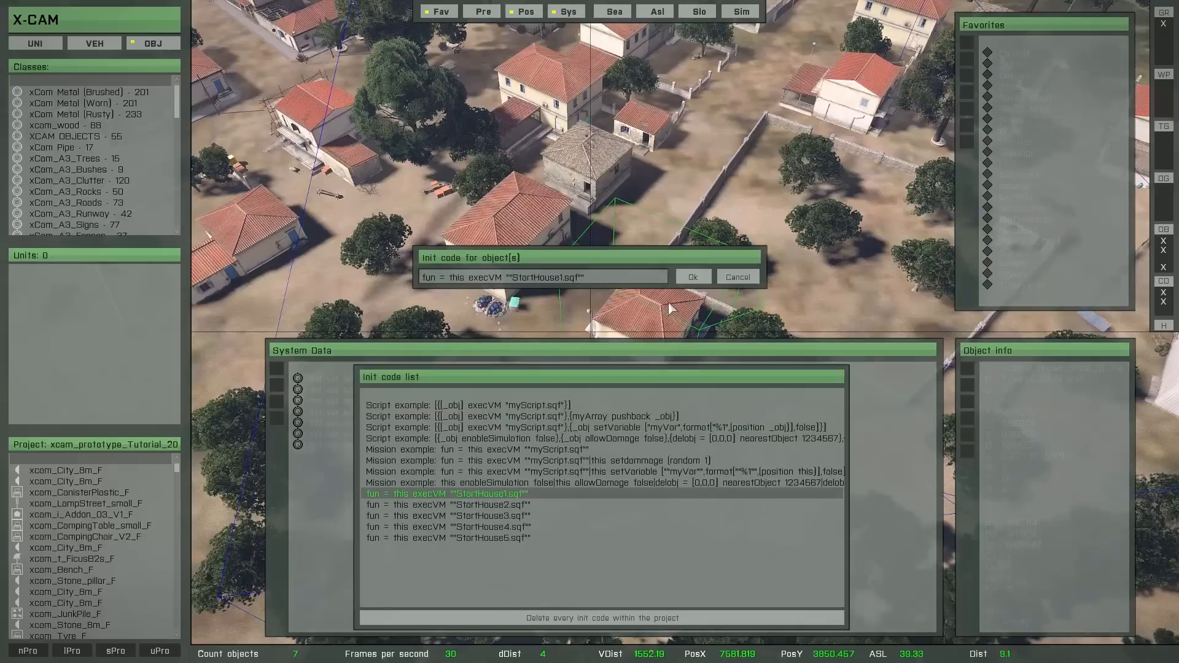
pyautogui.click(691, 280)
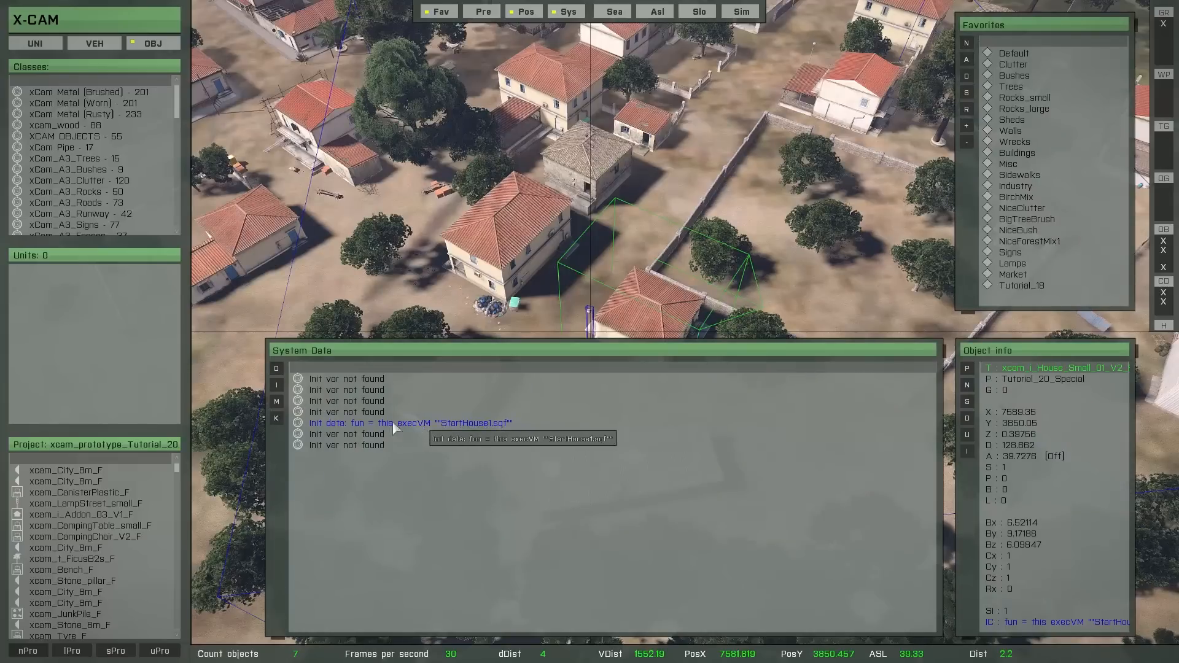
# - Assign the StartHouse4.sqf execVM line as init code to the small addon building of the third System Data entry
pyautogui.click(369, 401)
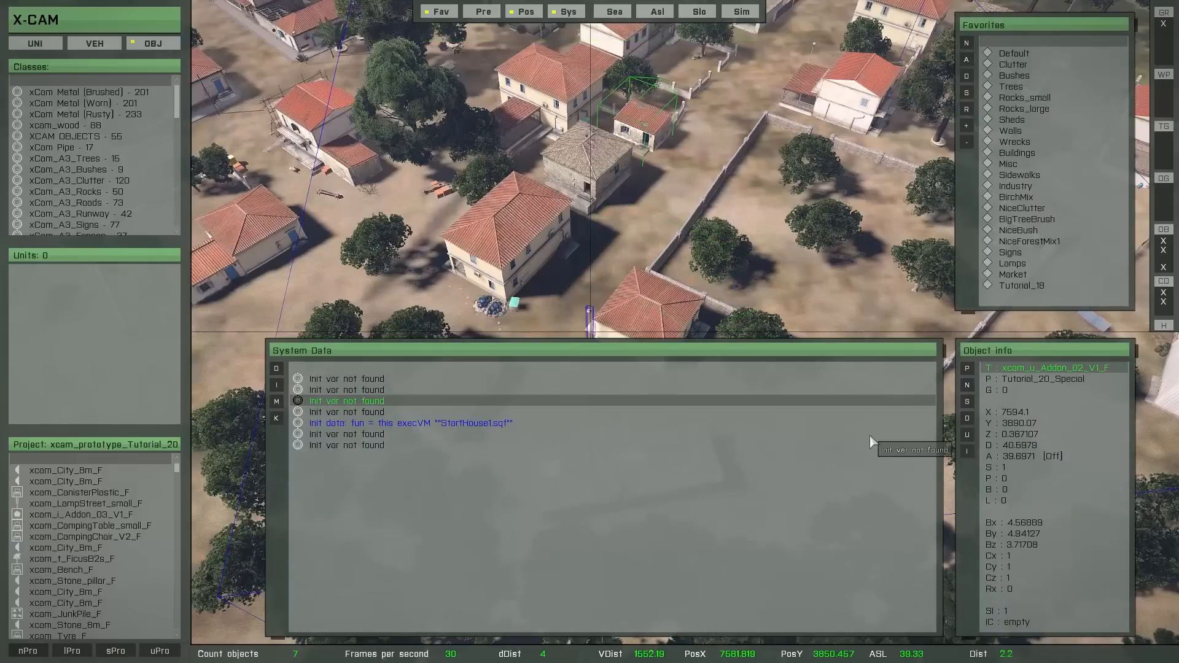
pyautogui.click(967, 451)
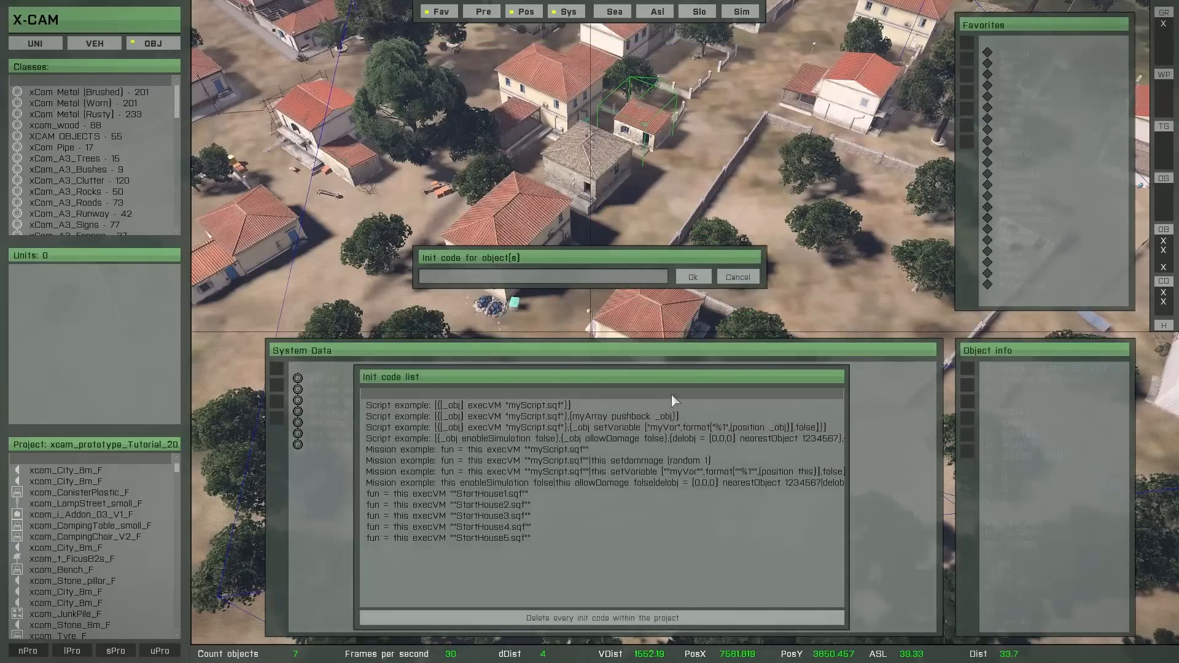
pyautogui.click(462, 527)
pyautogui.click(692, 279)
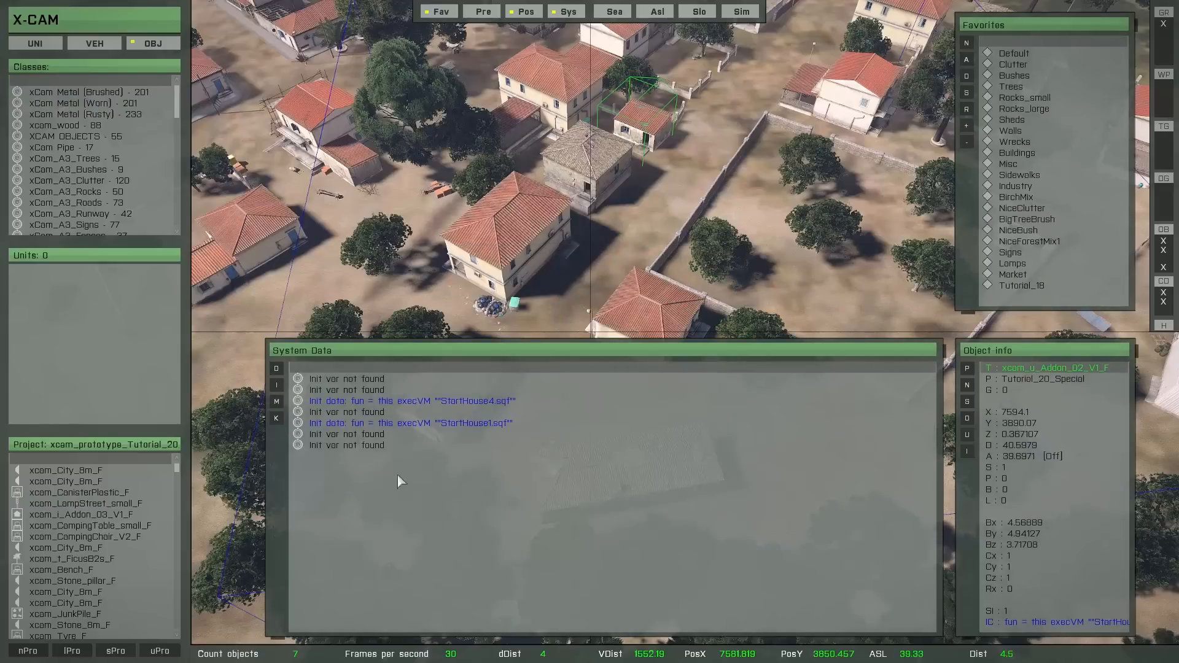
# - Assign the StartHouse1.sqf execVM line as init code to the house of the seventh System Data entry
pyautogui.click(340, 444)
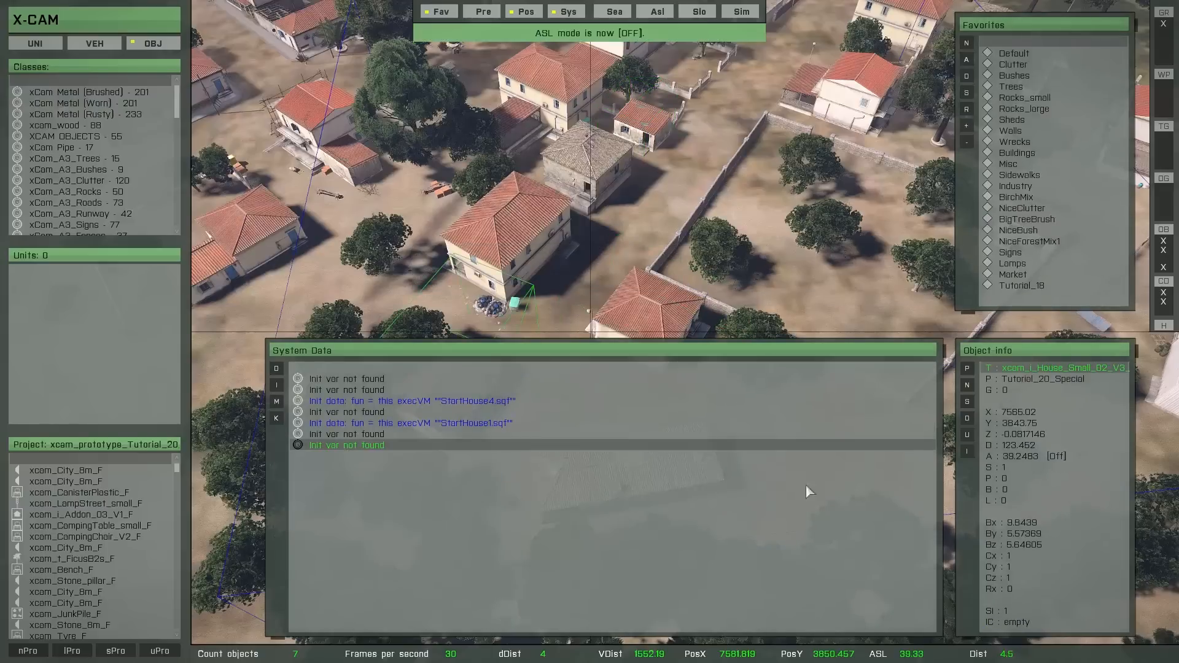
pyautogui.click(968, 454)
pyautogui.click(502, 492)
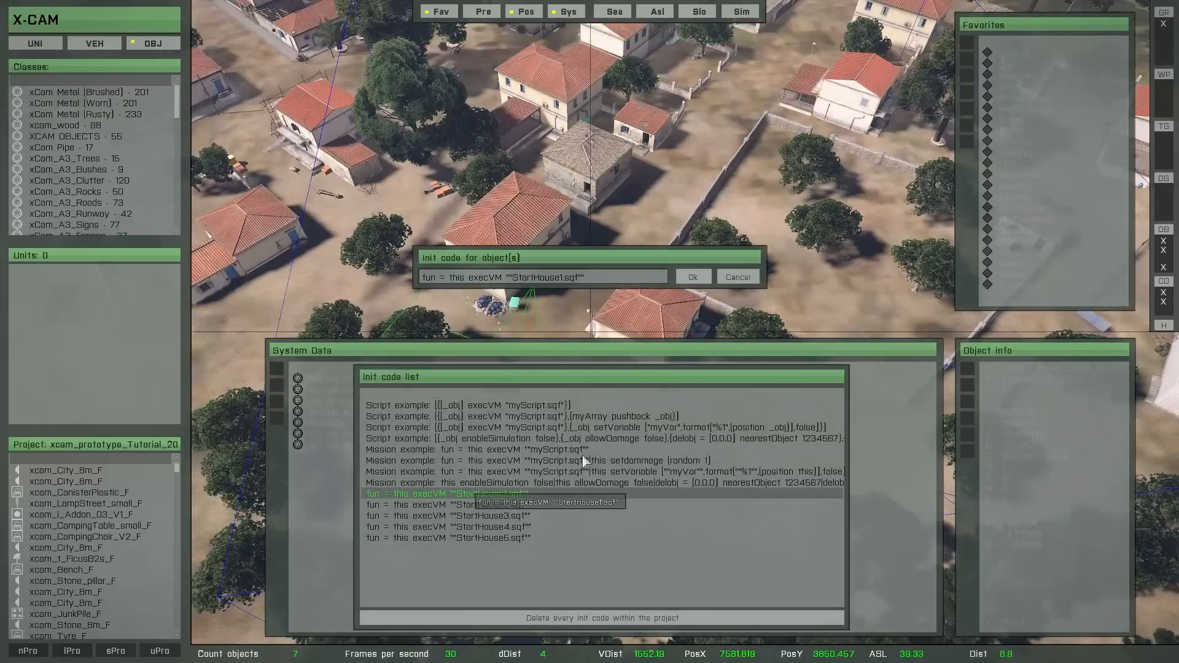
pyautogui.click(693, 278)
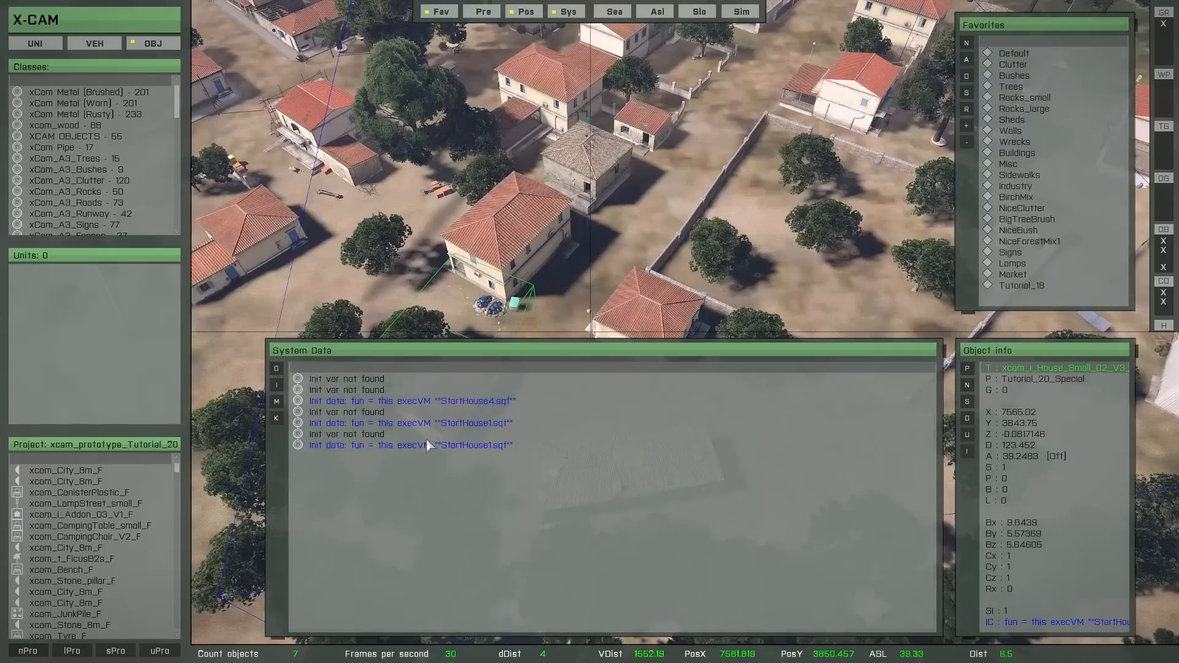
# - Assign the StartHouse5.sqf execVM line to the house of the first entry, and clear the init code of the whole group with an empty line
pyautogui.click(369, 380)
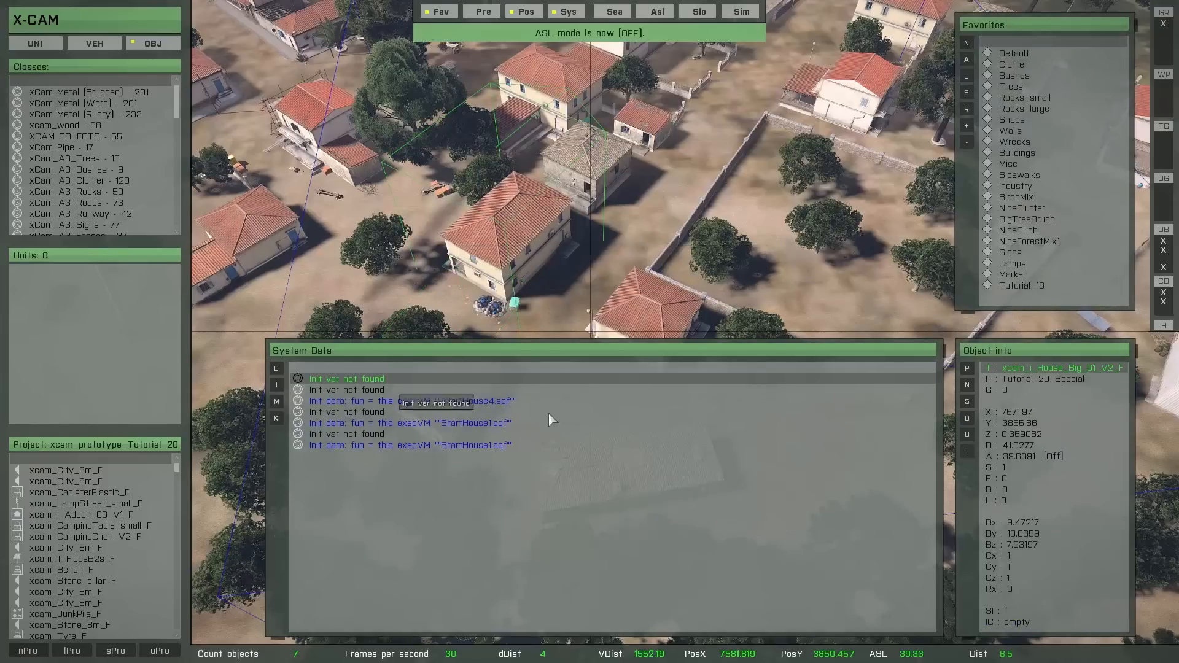
pyautogui.click(967, 451)
pyautogui.click(502, 541)
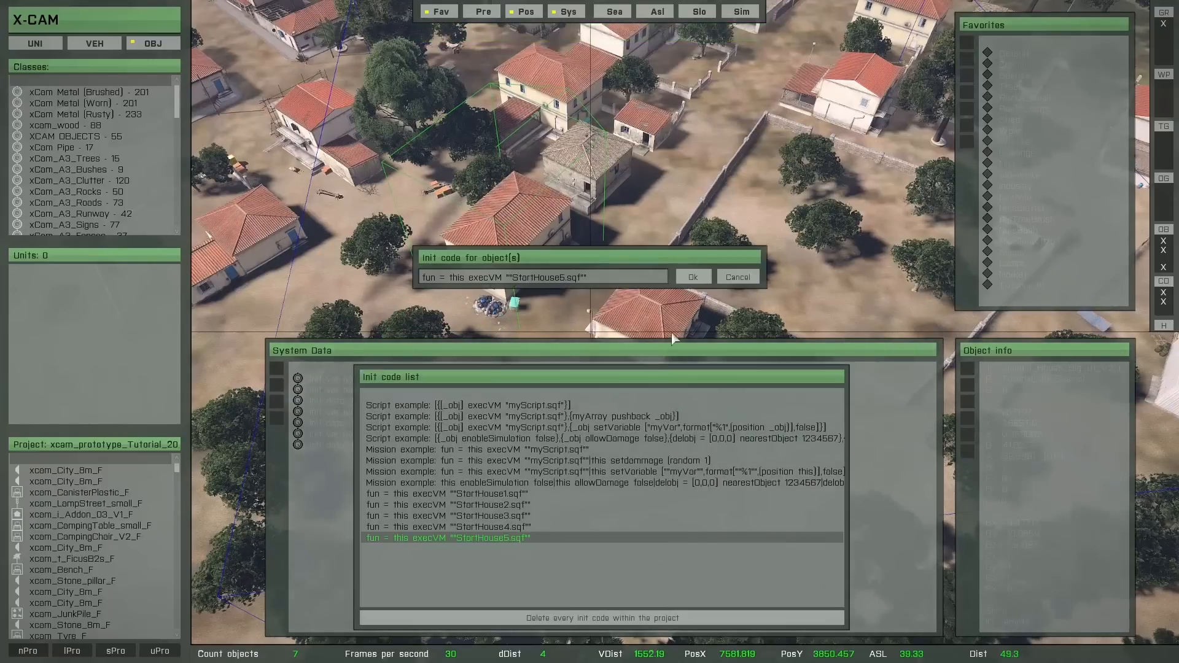
pyautogui.click(695, 282)
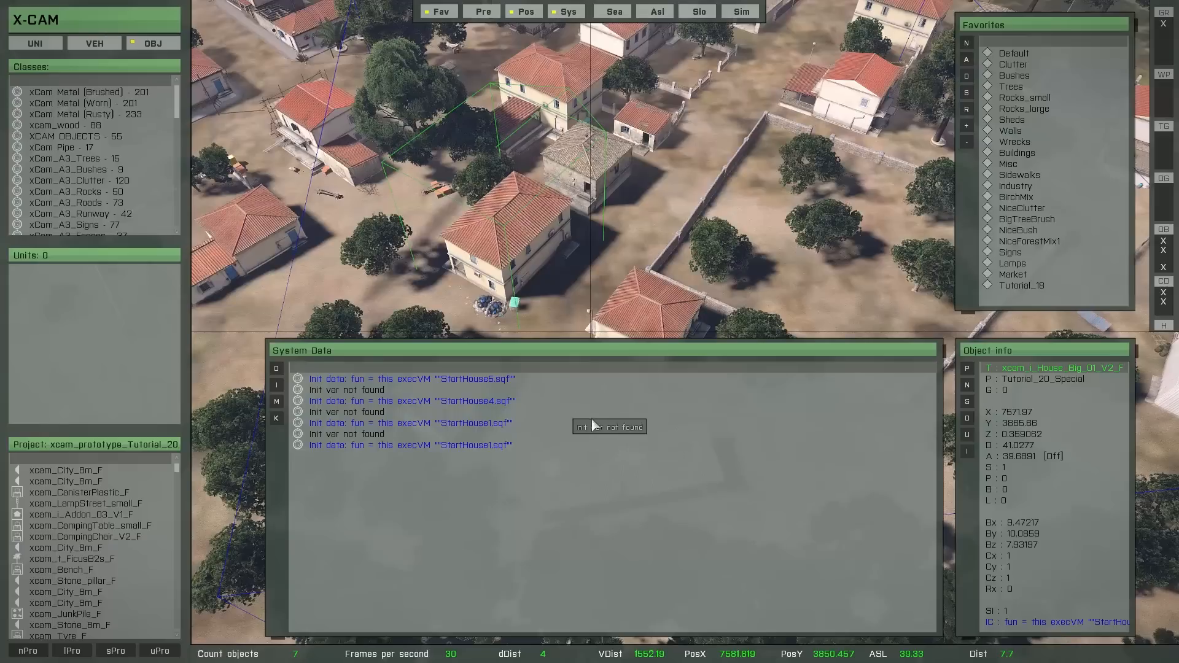
pyautogui.click(968, 455)
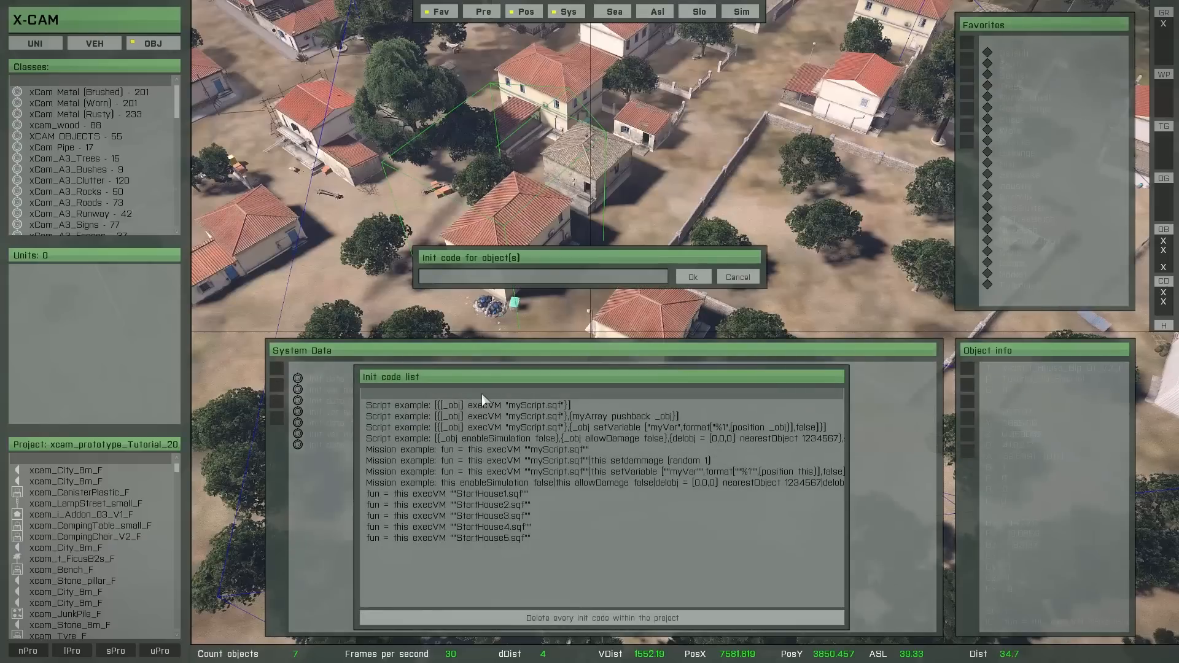
pyautogui.click(692, 280)
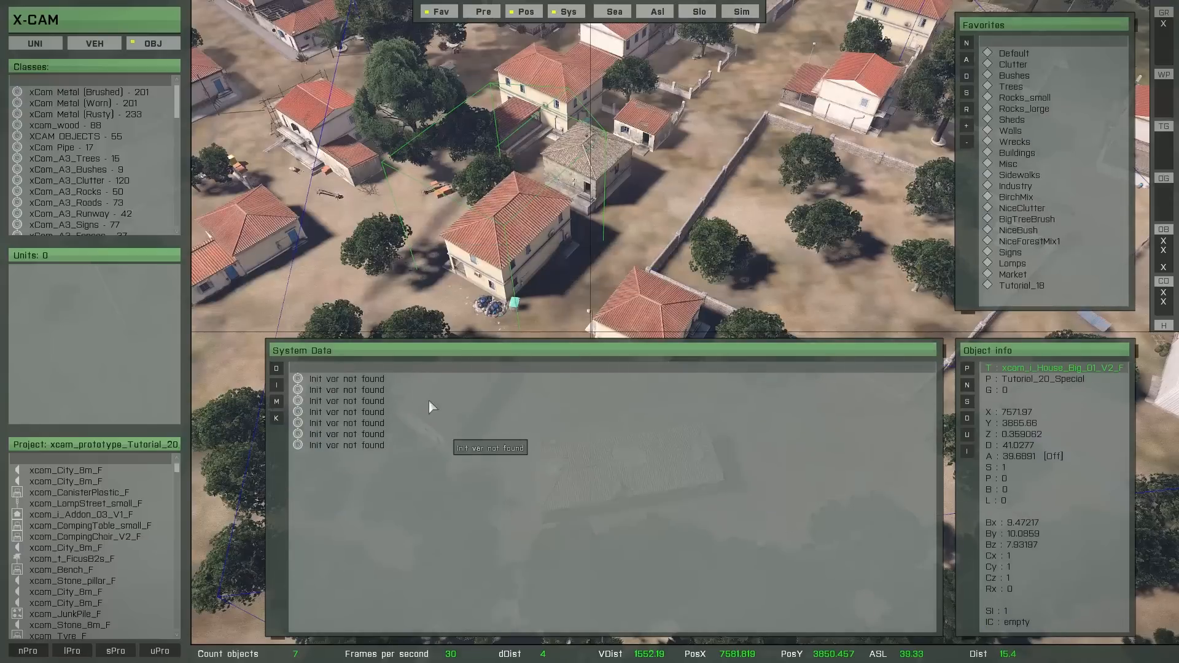
# - Assign the StartHouse3.sqf execVM line as init code to the house of the fourth entry, and open the init code entry for the seventh
pyautogui.click(369, 413)
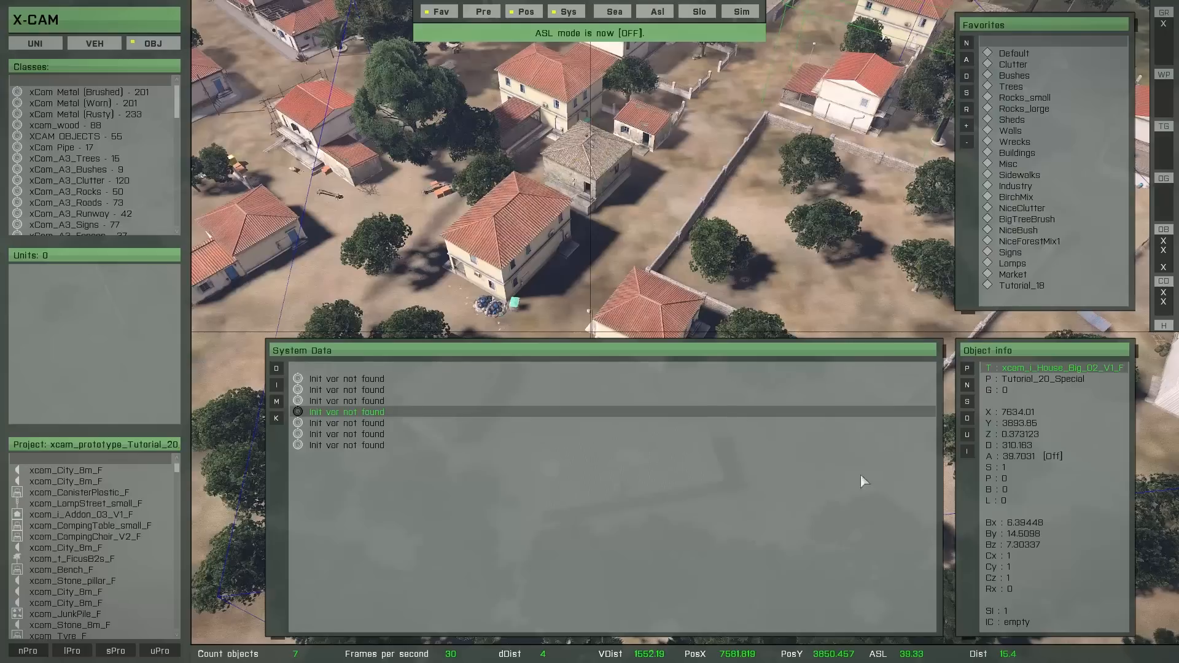
pyautogui.click(967, 453)
pyautogui.click(527, 516)
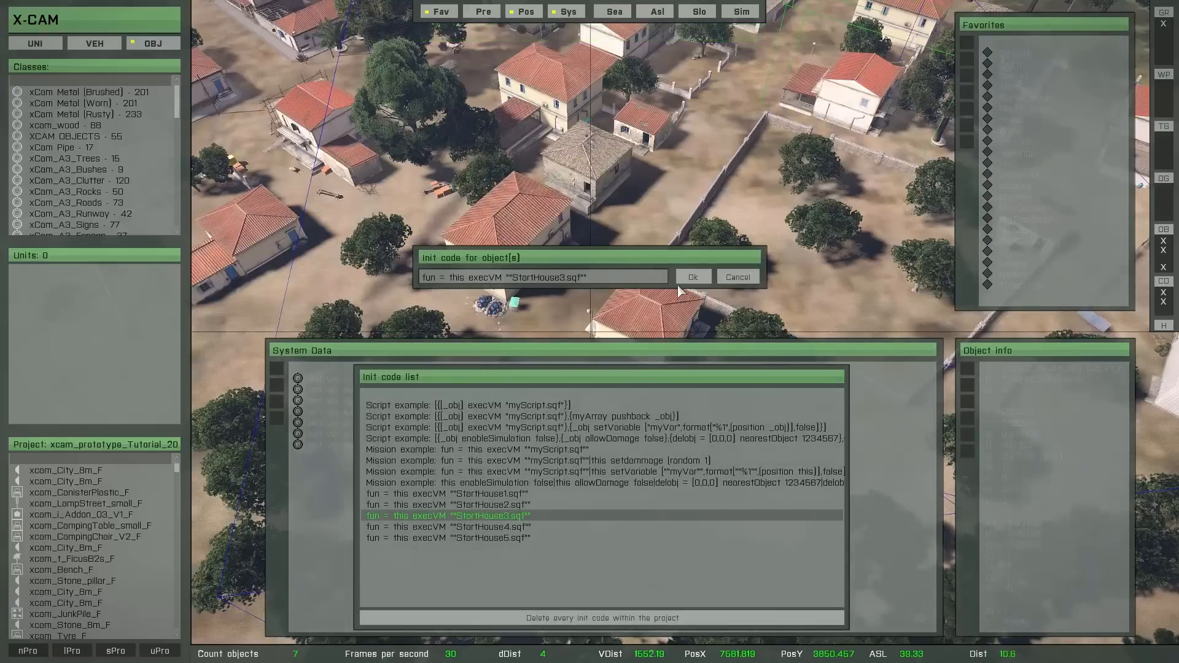
pyautogui.click(692, 277)
pyautogui.click(393, 445)
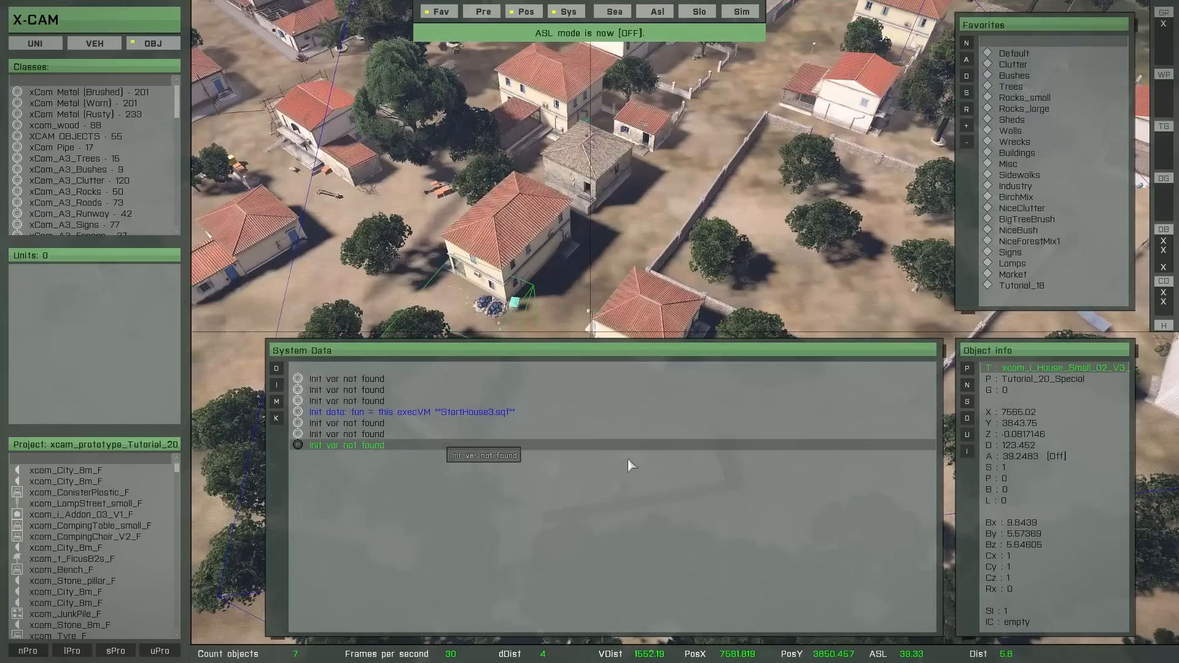
pyautogui.click(967, 453)
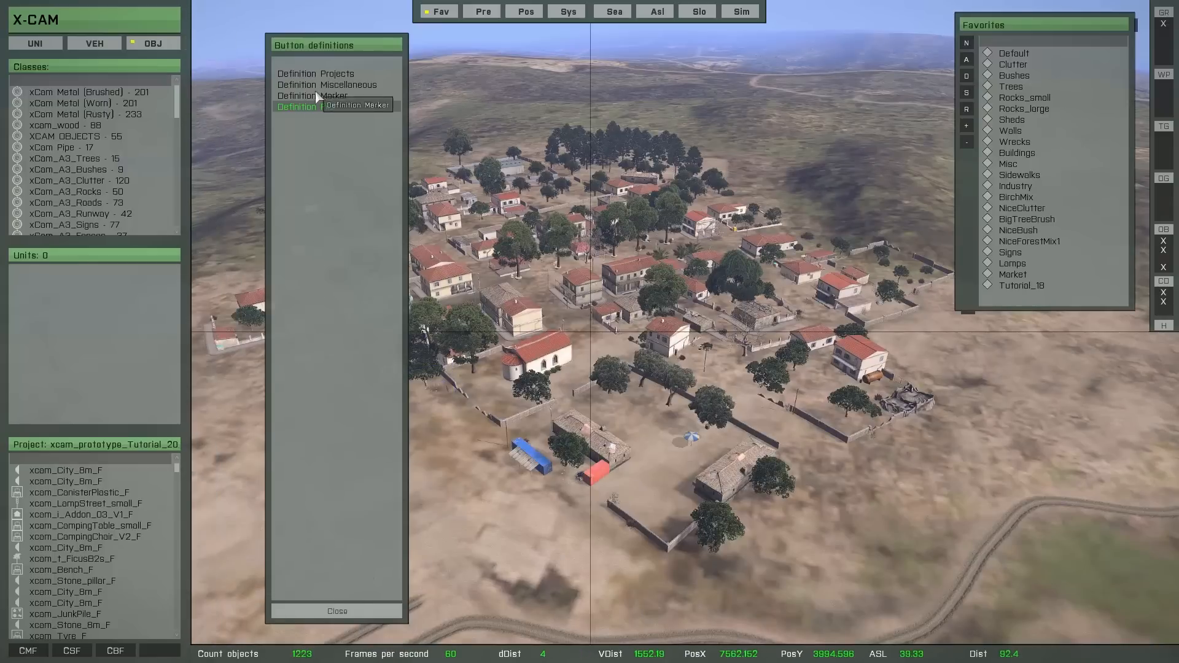
# - Switch the button definitions to Definition Projects, save the active project, and close the button definitions
pyautogui.click(320, 75)
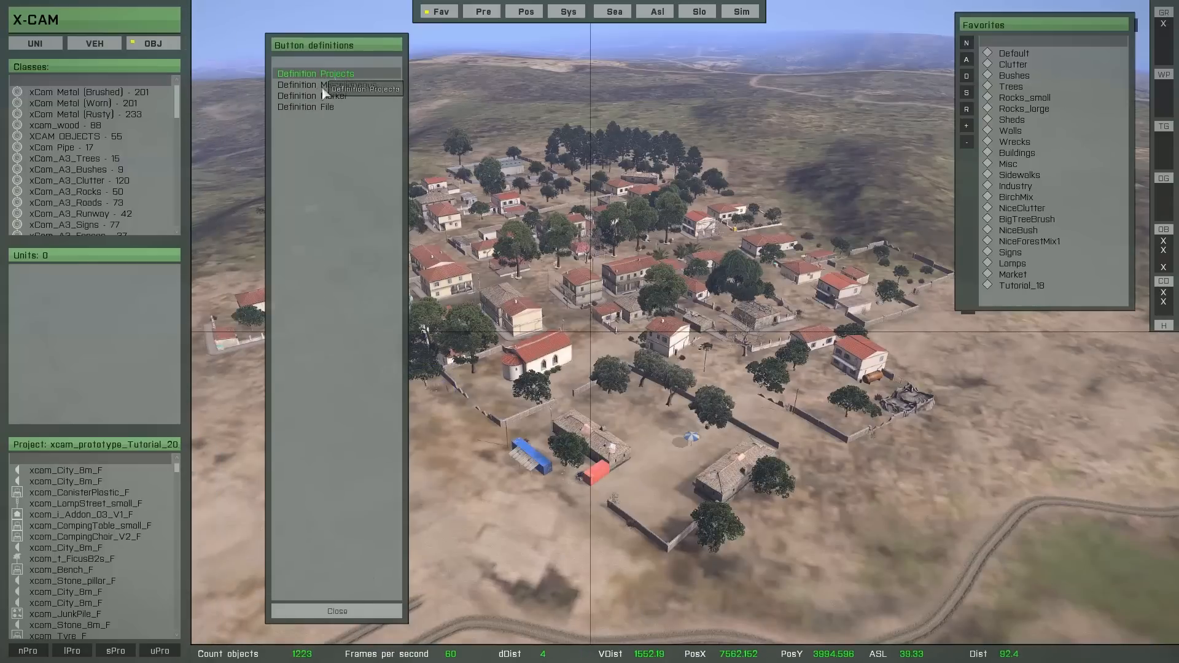
pyautogui.click(115, 650)
pyautogui.moveTo(386, 236); pyautogui.dragTo(496, 207)
pyautogui.click(472, 561)
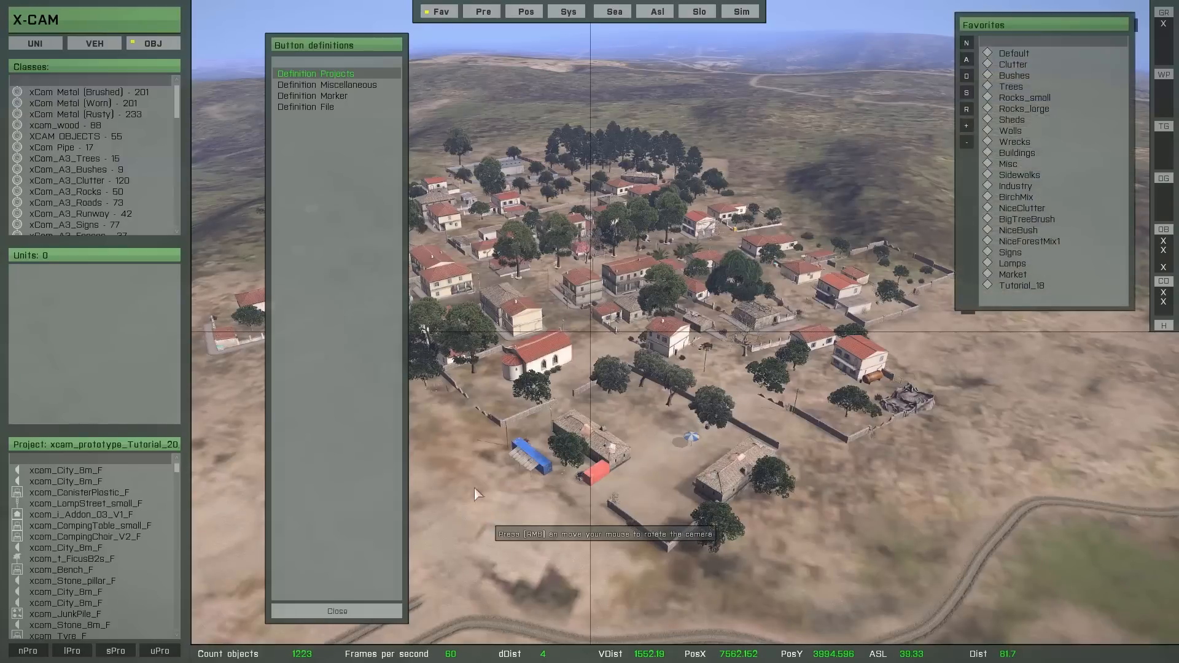
pyautogui.click(335, 611)
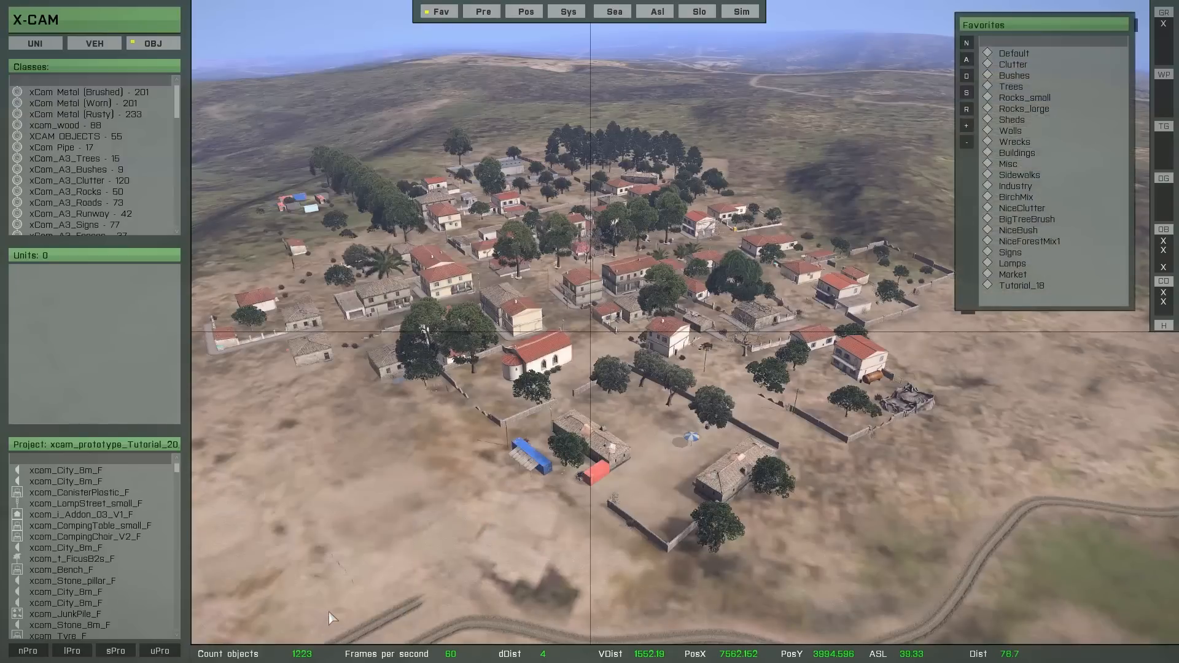
# - Unload the active project Tutorial_20_Special and load it again from the saved projects
pyautogui.click(157, 652)
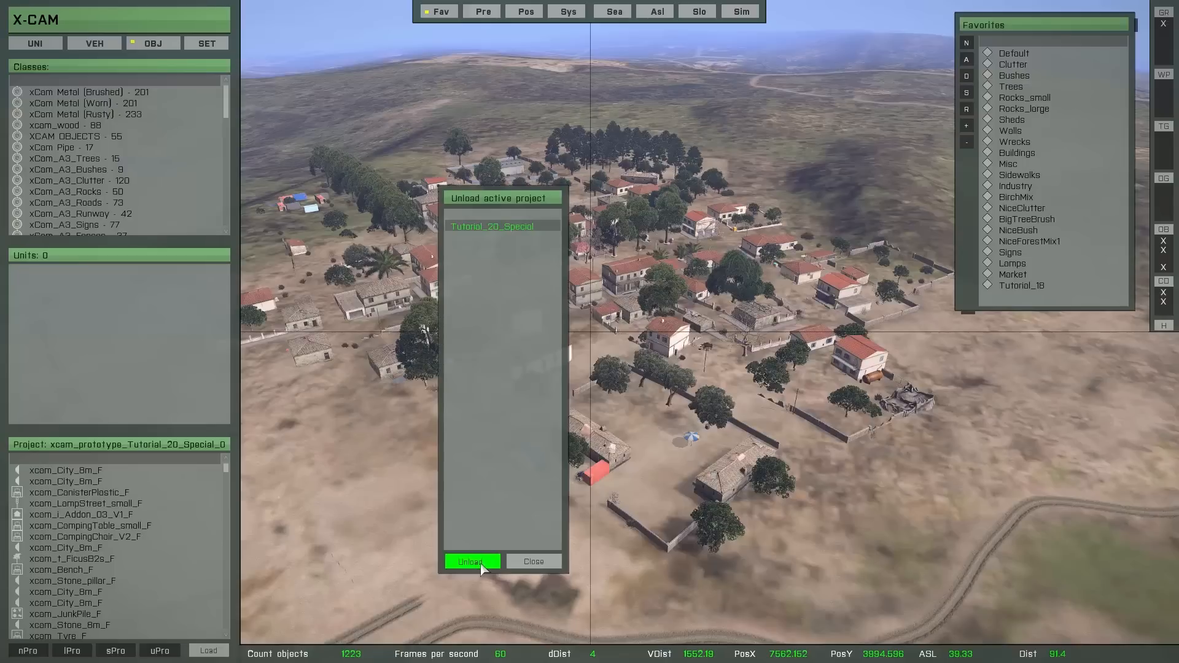
pyautogui.click(481, 564)
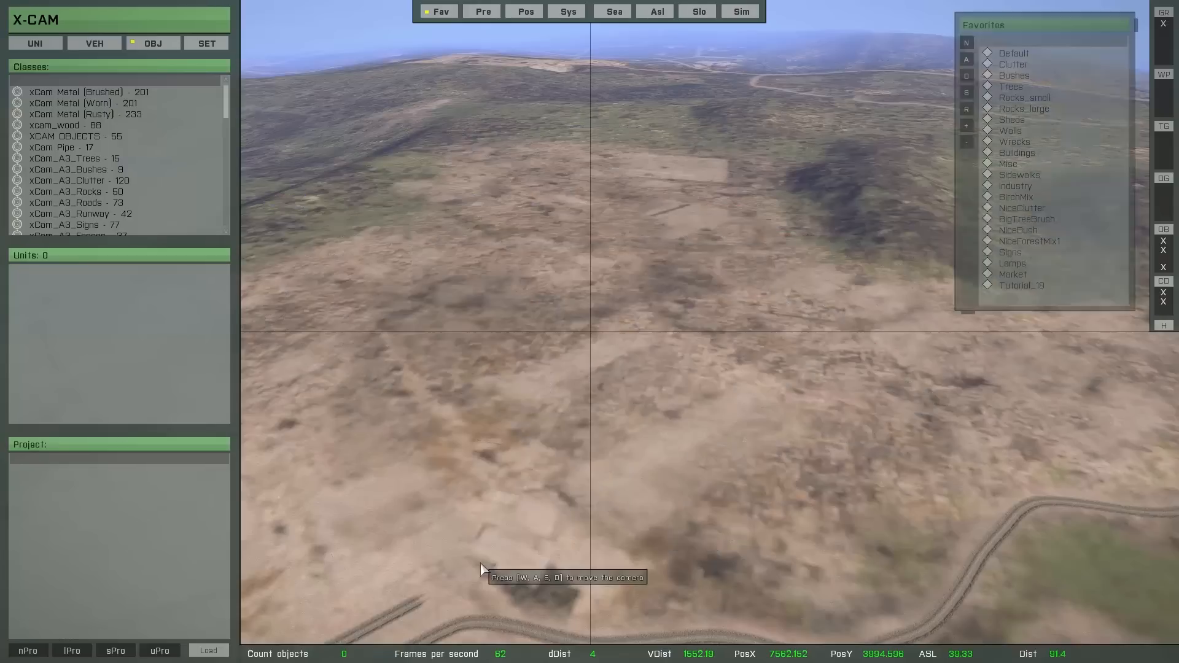
pyautogui.click(73, 651)
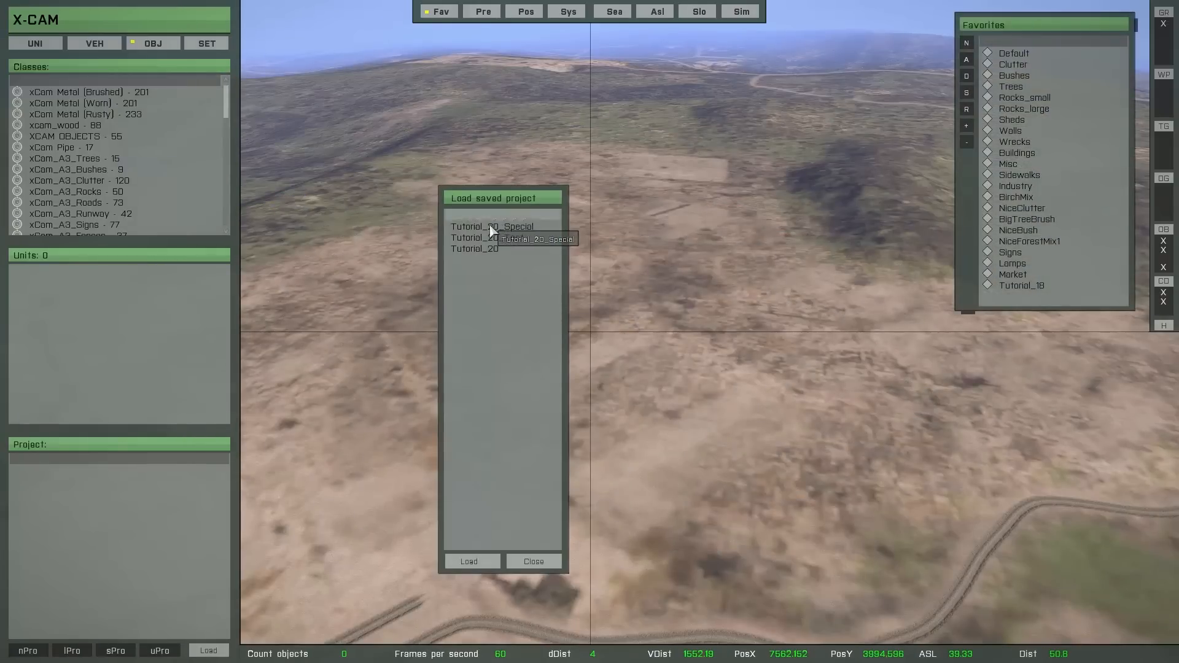
pyautogui.click(490, 227)
pyautogui.click(472, 561)
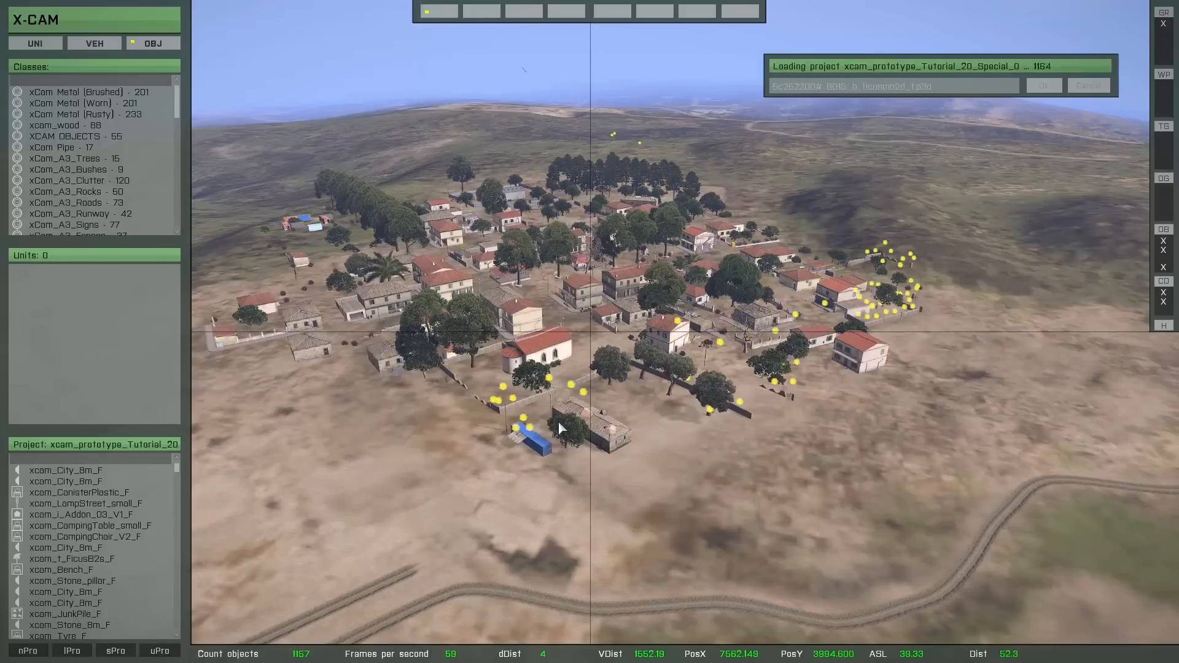
# - Show the System Data for all objects of the reloaded project and cycle it from simulation state to init variables
pyautogui.press('a')
pyautogui.moveTo(537, 415); pyautogui.dragTo(548, 444, button='right')
pyautogui.press('d')
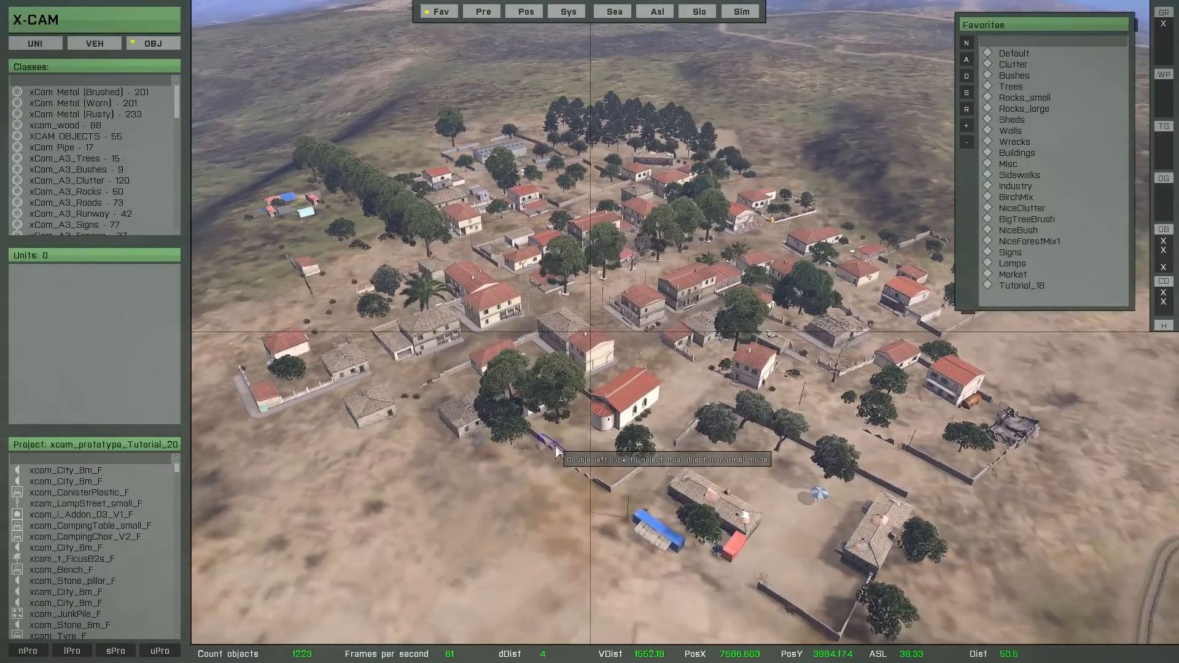
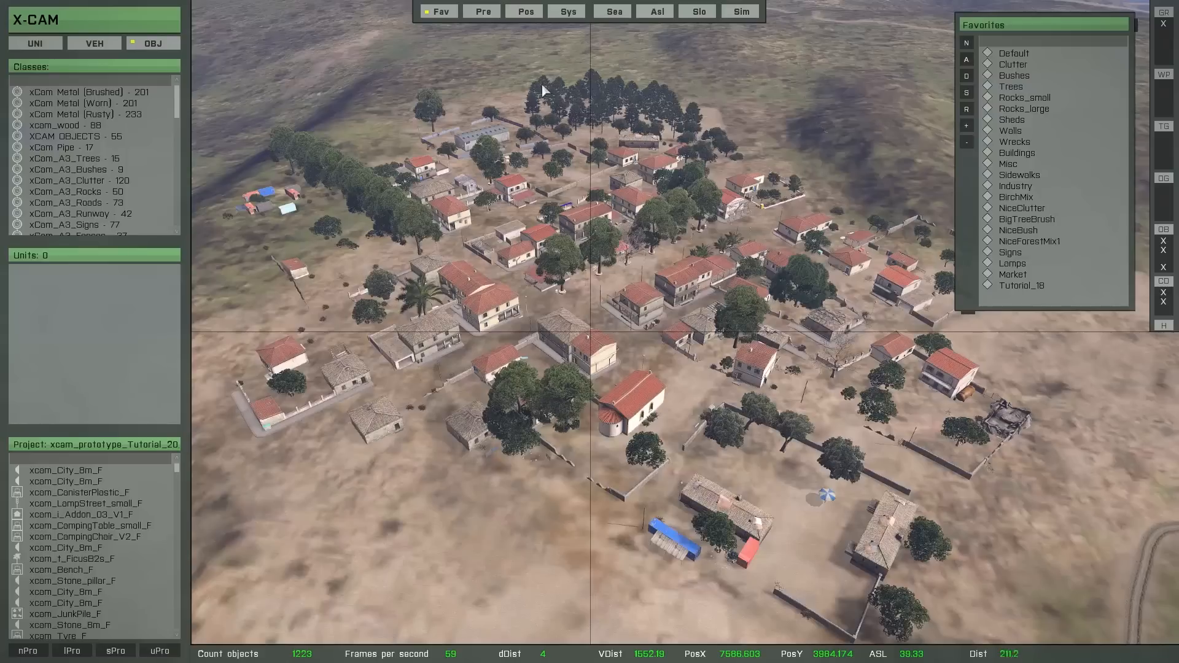
pyautogui.click(567, 13)
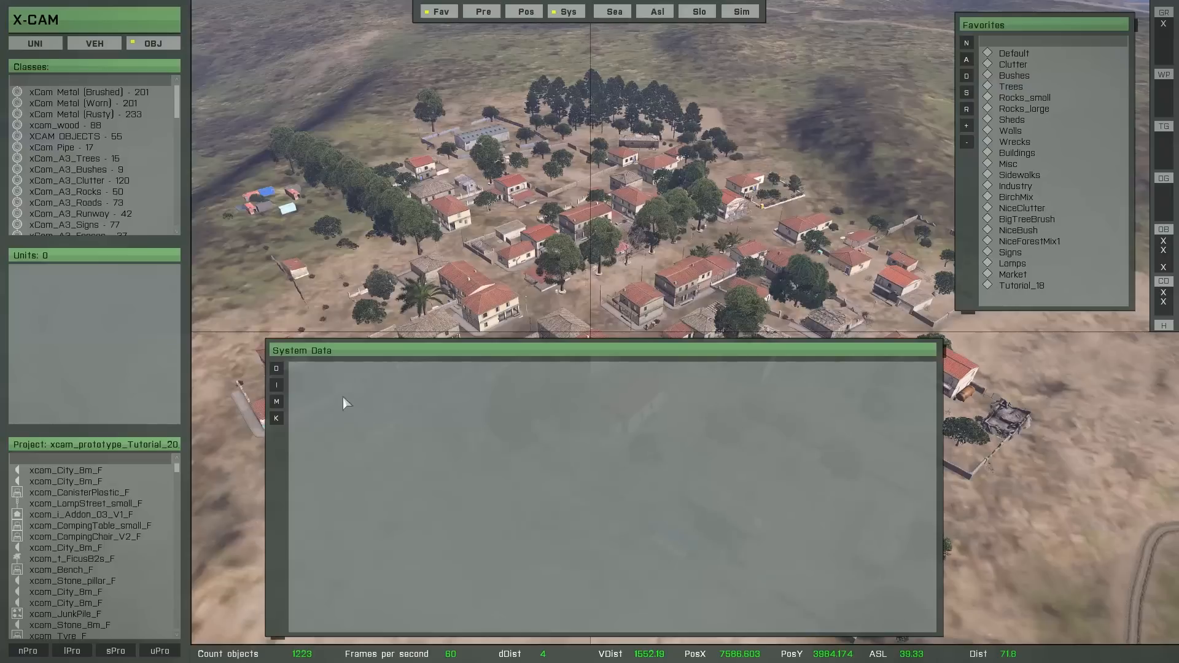
pyautogui.click(277, 371)
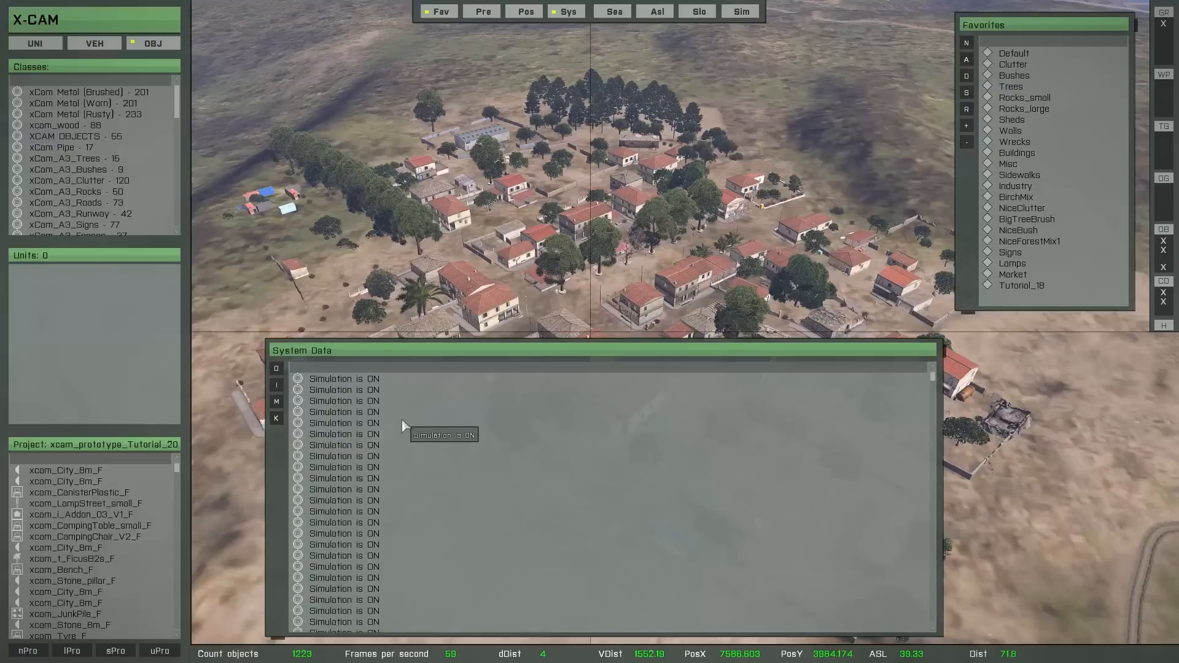
pyautogui.click(277, 370)
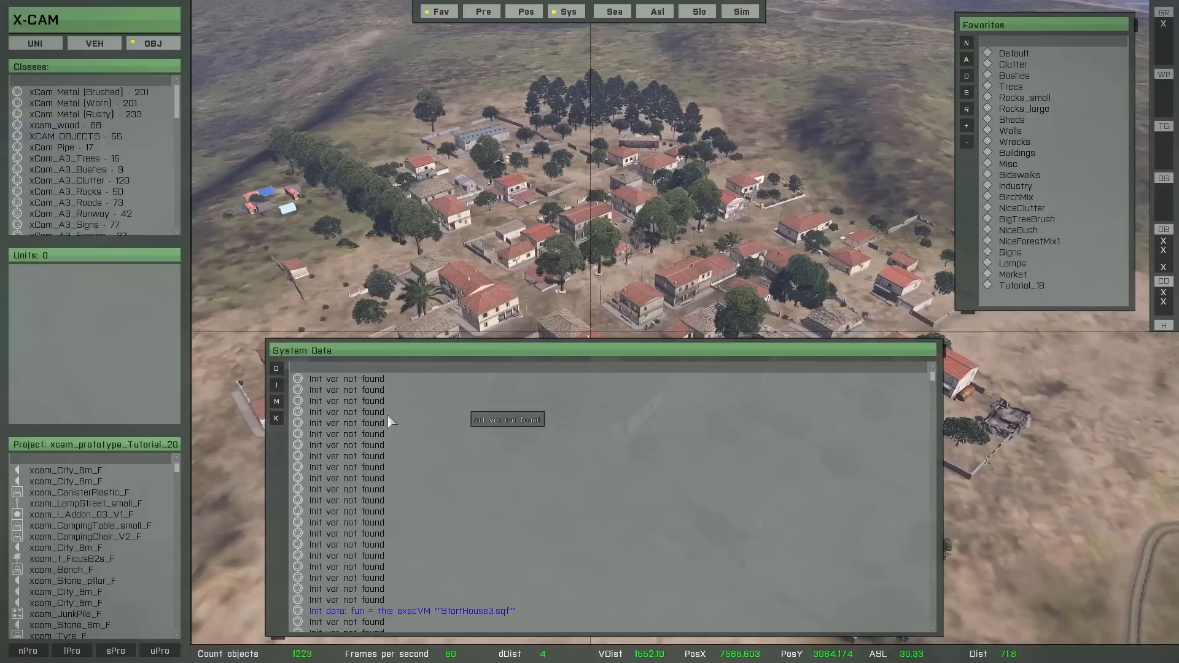
# - Find the StartHouse1, StartHouse2 and StartHouse3 init data entries in the System Data list and go to their houses
pyautogui.moveTo(932, 376); pyautogui.dragTo(932, 384)
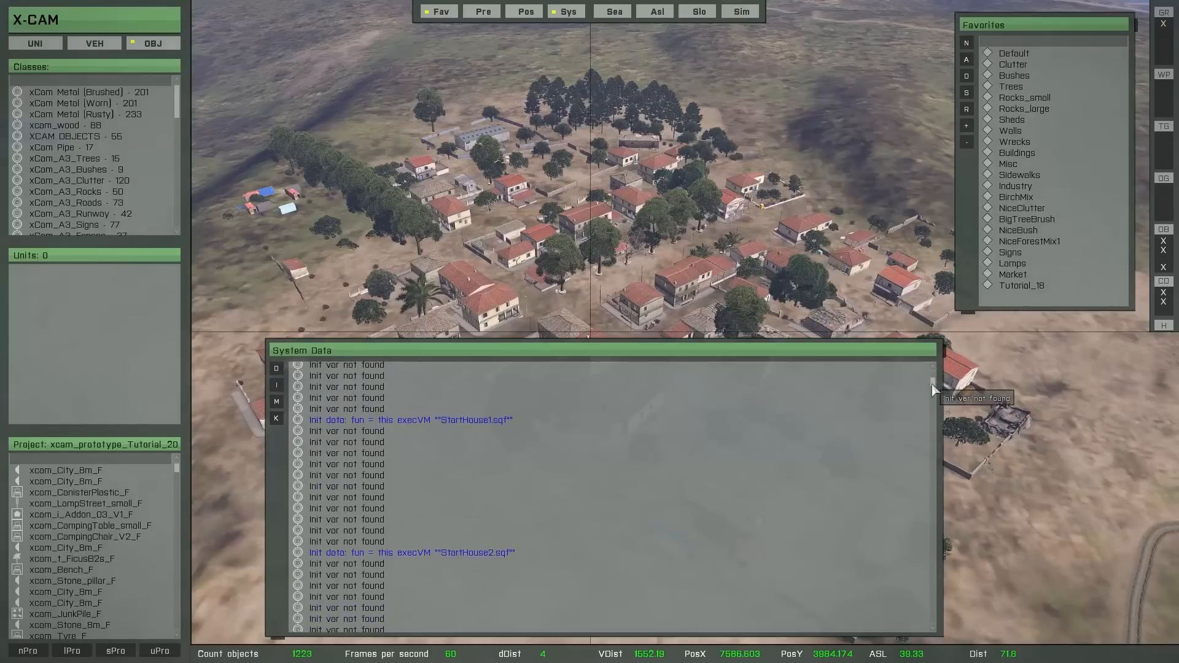
pyautogui.click(435, 420)
pyautogui.click(413, 550)
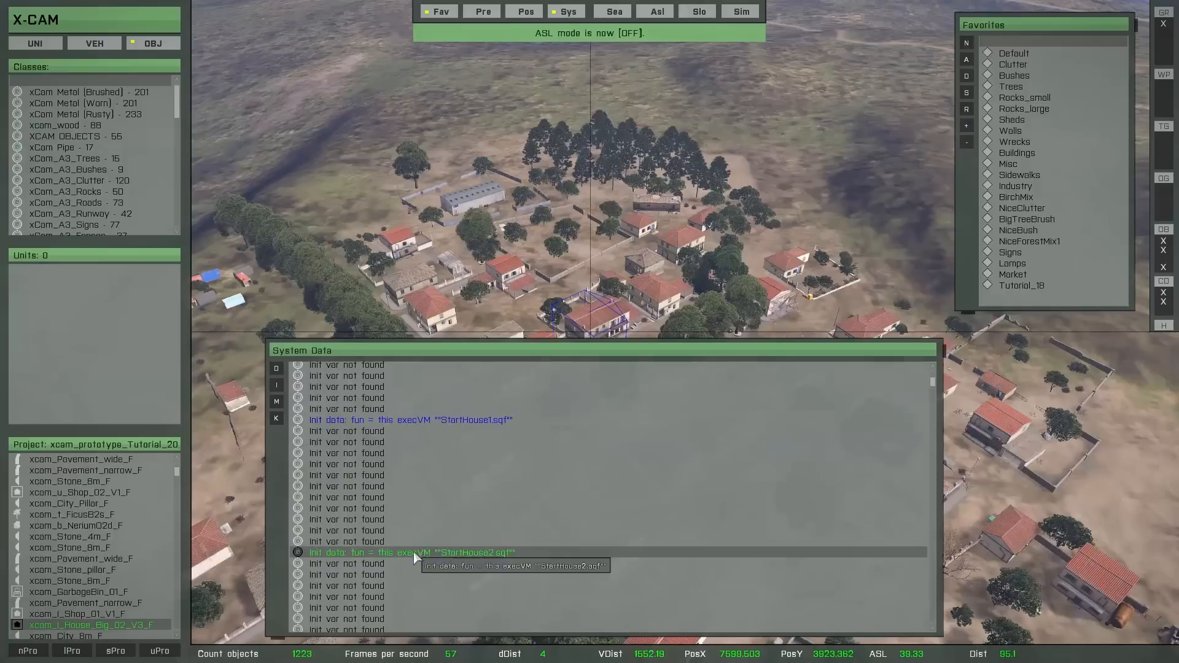
pyautogui.scroll(-2, 424, 546)
pyautogui.scroll(-4, 436, 537)
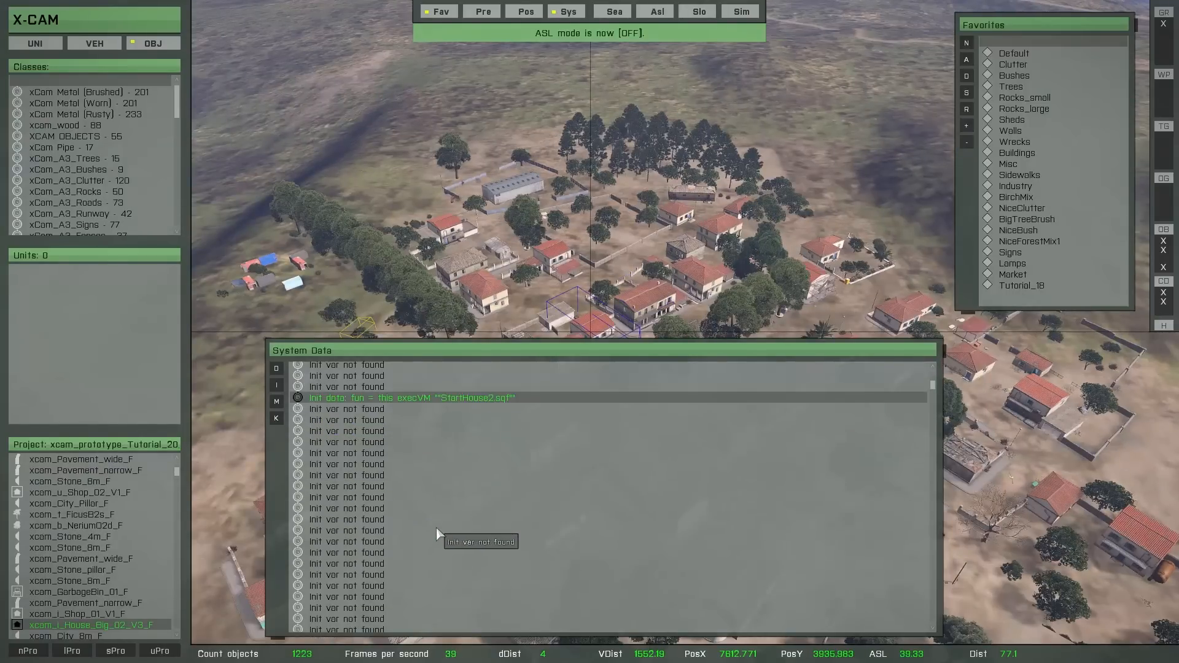
pyautogui.scroll(-3, 440, 523)
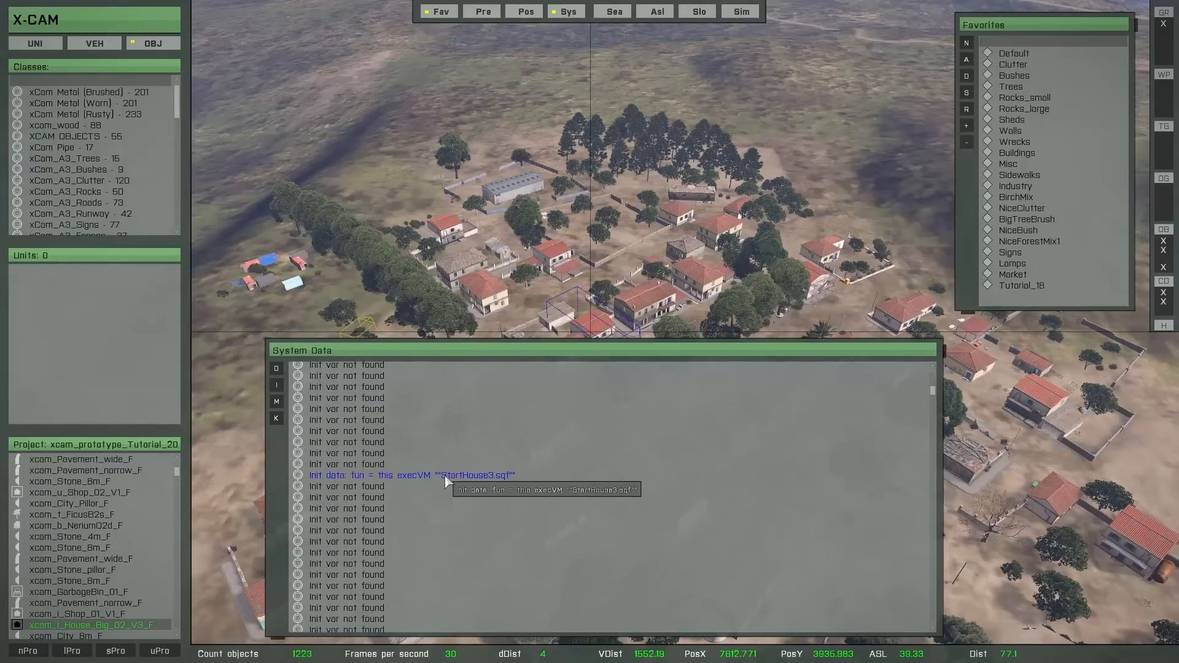
pyautogui.click(443, 478)
# - Check the two StartHouse init data entries further down the System Data list, go to their objects, and close System Data
pyautogui.scroll(-4, 444, 529)
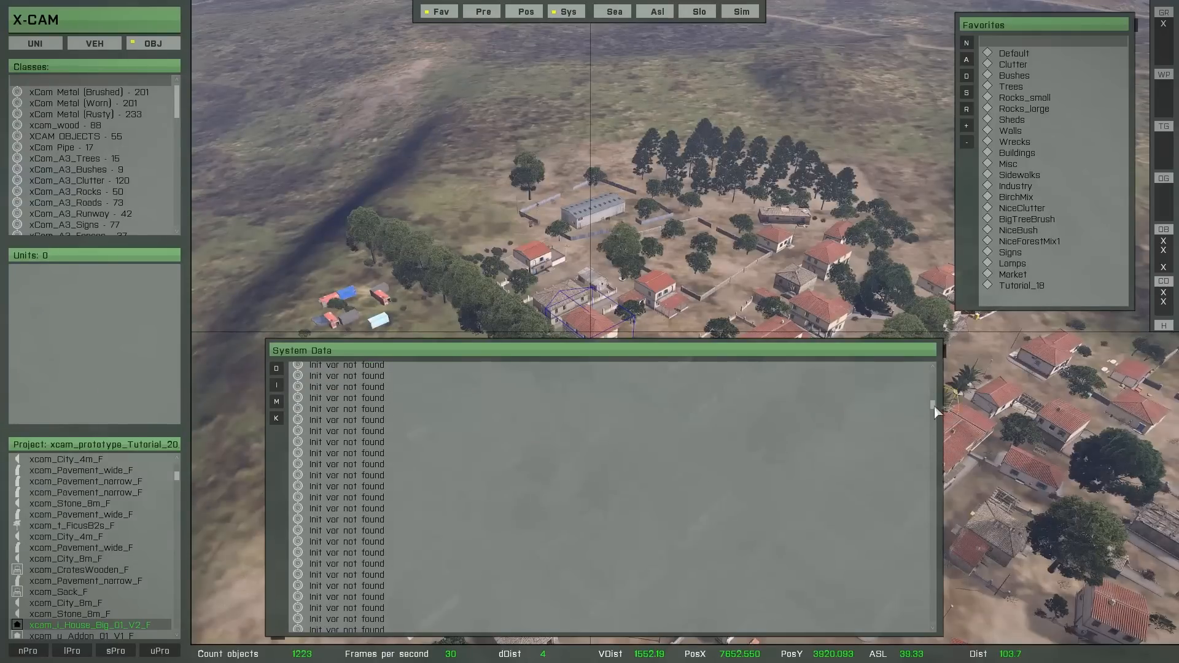
pyautogui.moveTo(933, 407); pyautogui.dragTo(926, 467)
pyautogui.doubleClick(490, 436)
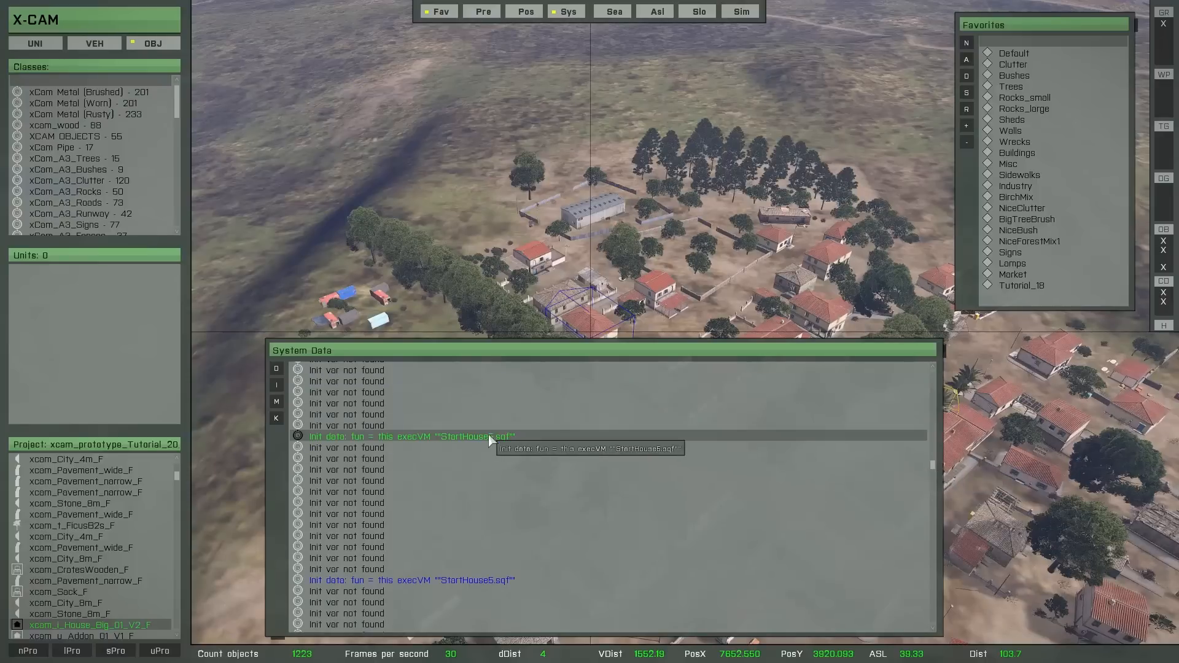
pyautogui.doubleClick(451, 580)
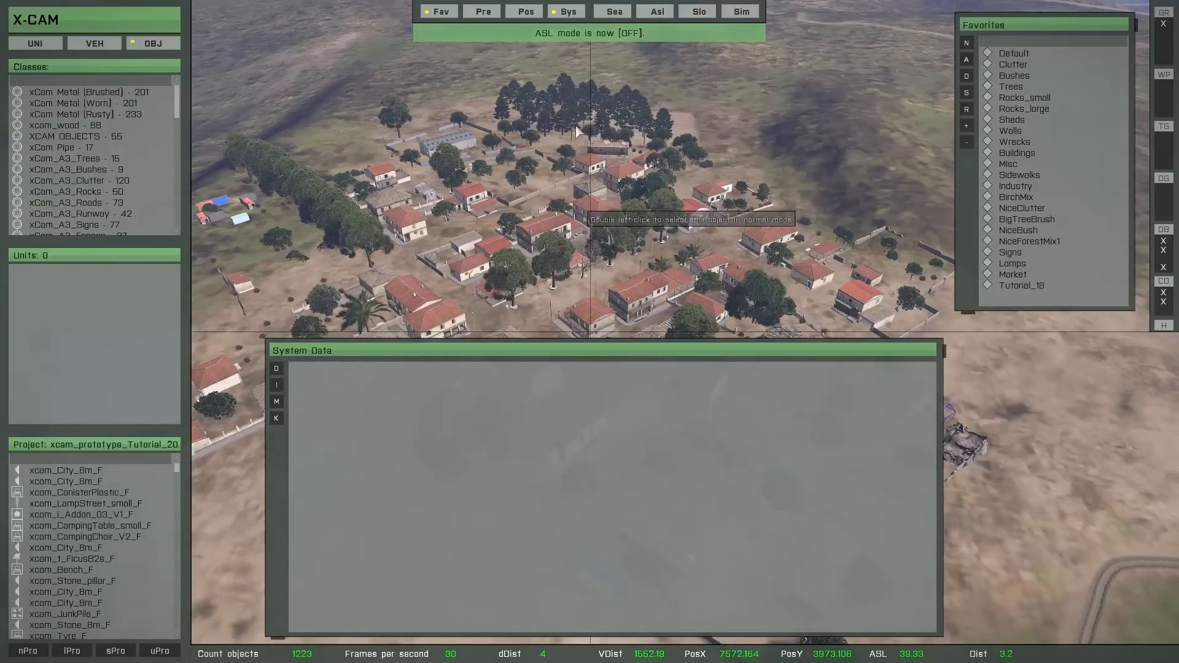
pyautogui.click(570, 13)
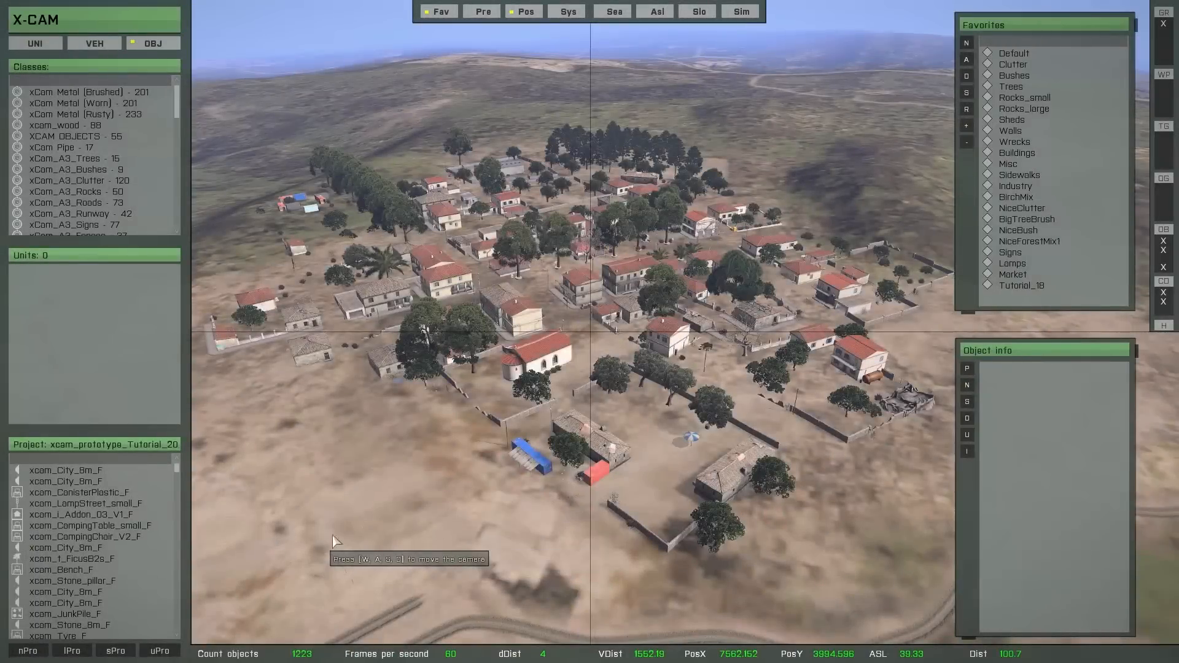
# - Switch the button definitions to Definition File and create the mission file with enablesimulation 'true' for each object
pyautogui.moveTo(167, 621)
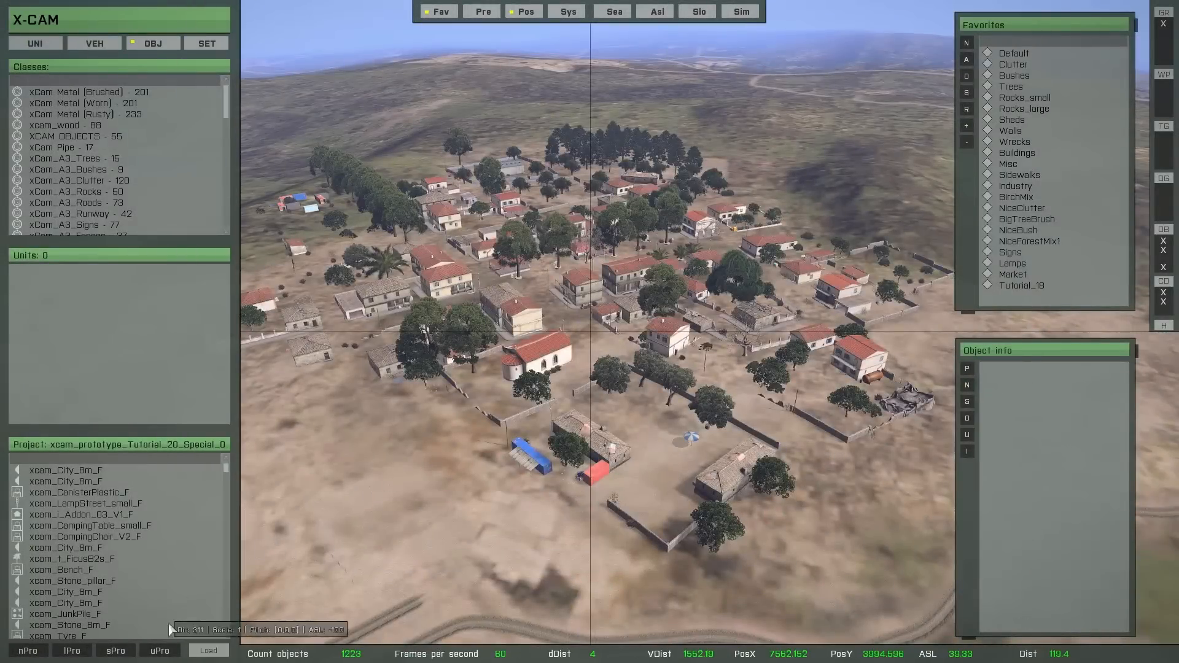
pyautogui.click(200, 649)
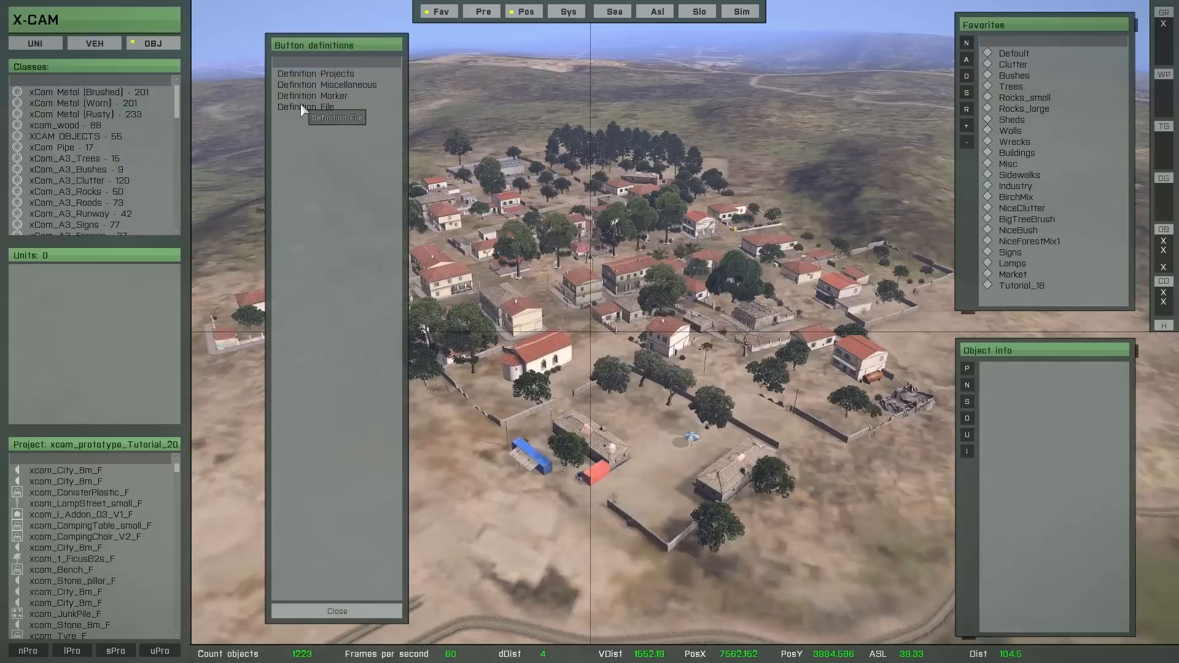
pyautogui.click(316, 107)
pyautogui.click(27, 652)
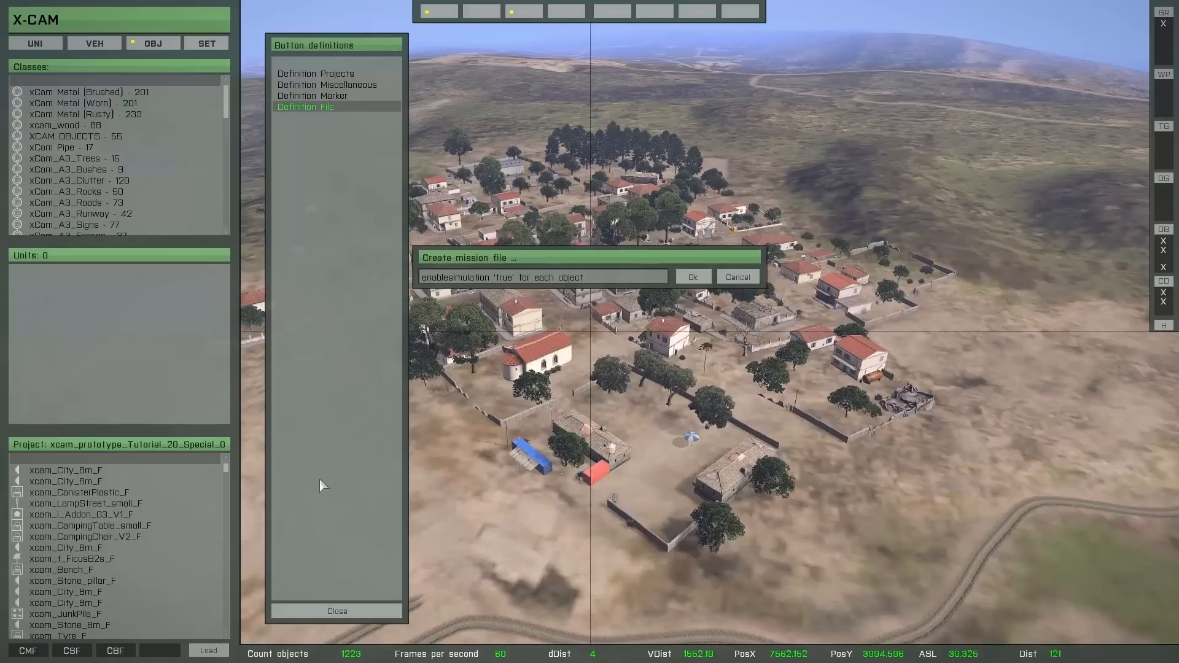
pyautogui.click(692, 278)
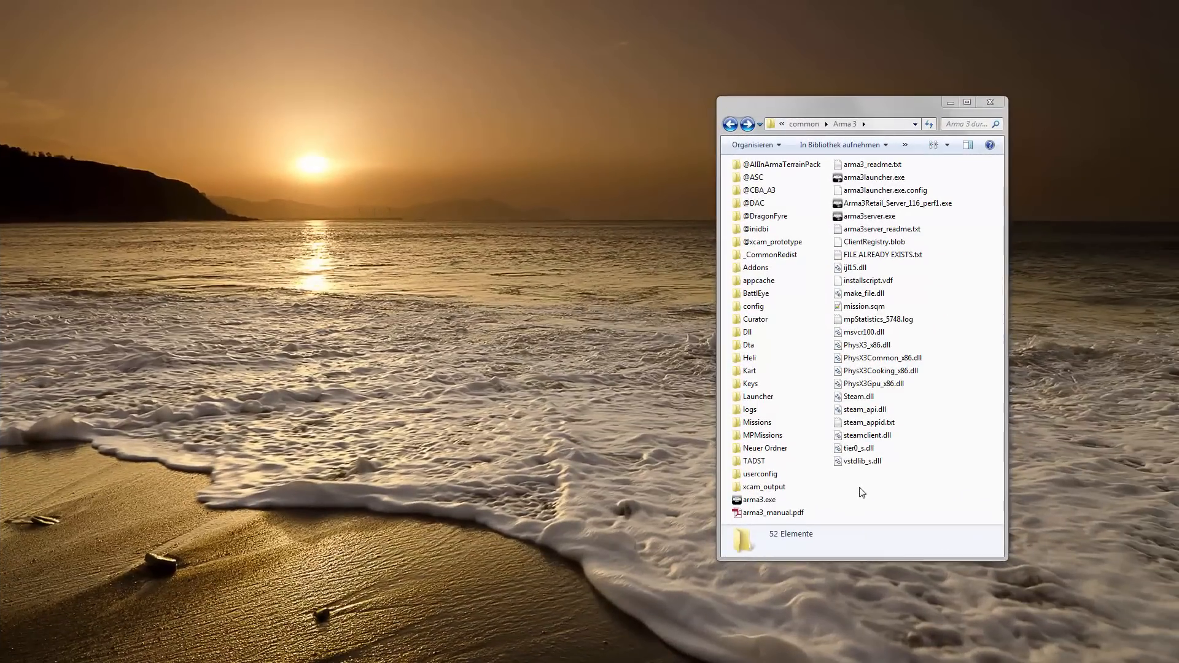
# - Open mission_xcam_prototype_Tutorial_20_Special.sqm from the xcam_output folder and highlight the execVM init code at the end of line 39
pyautogui.doubleClick(765, 487)
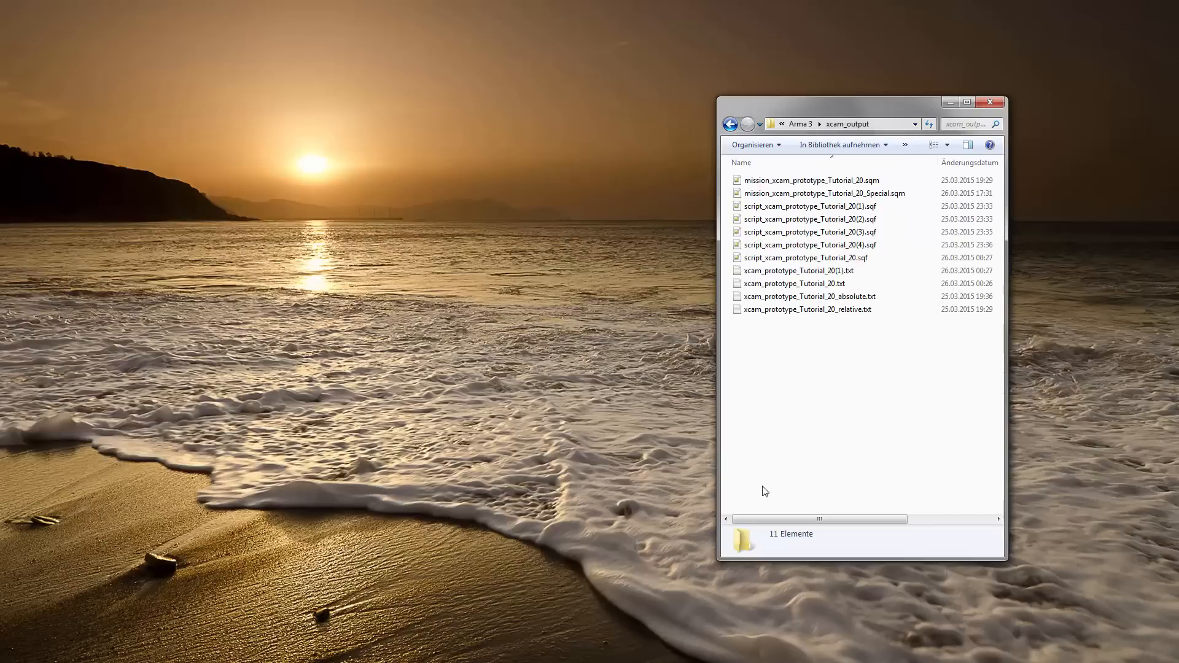
pyautogui.doubleClick(792, 194)
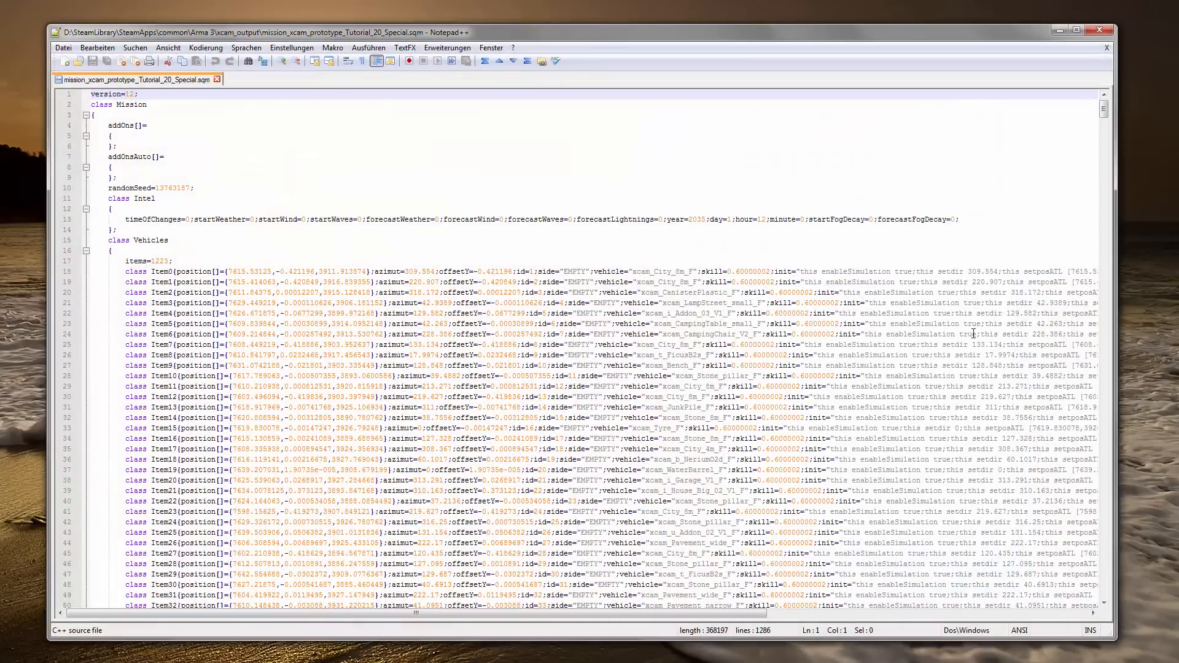
pyautogui.moveTo(547, 615); pyautogui.dragTo(882, 637)
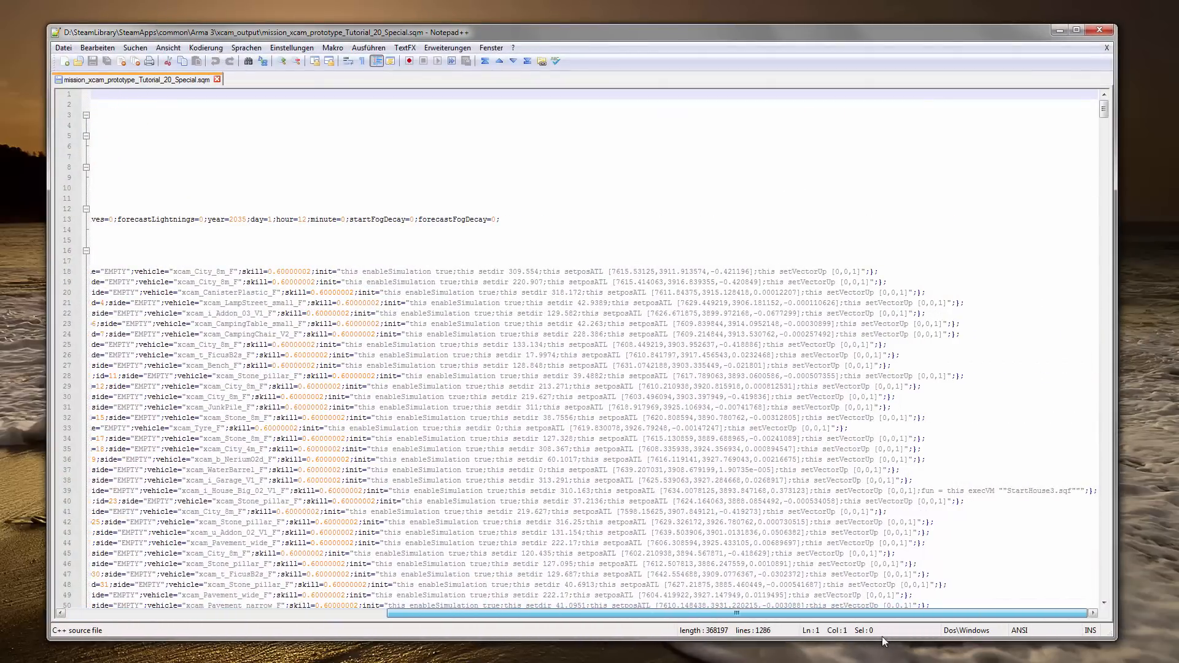
pyautogui.click(921, 492)
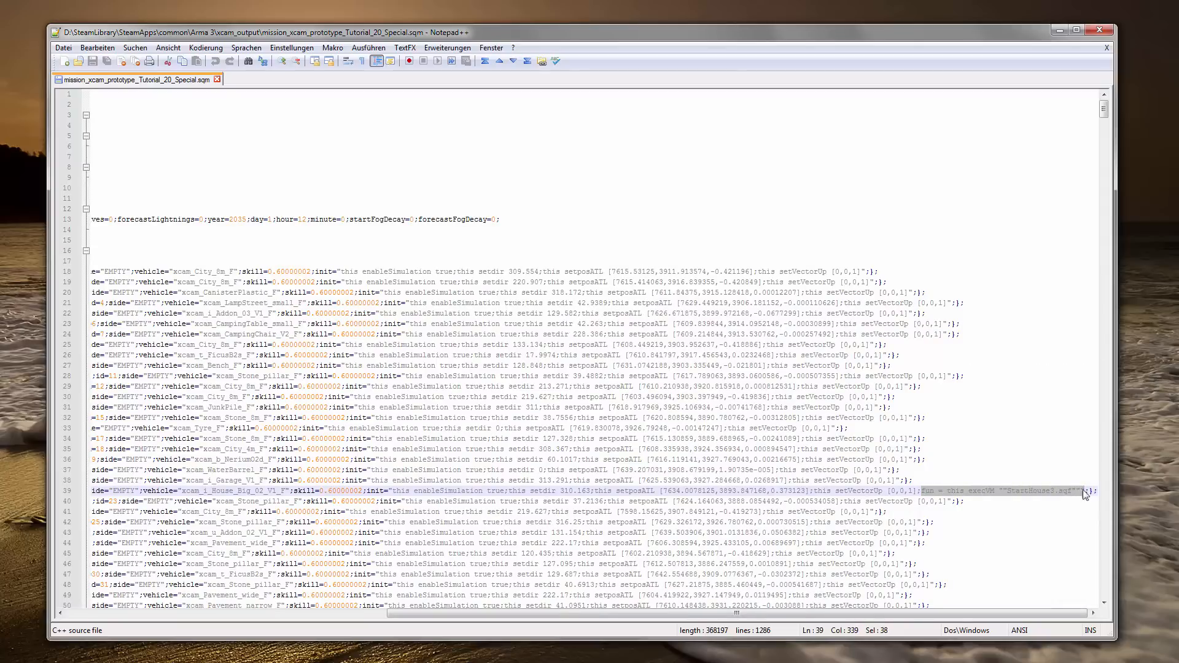
# - Highlight the StartHouse execVM init code of the shops in lines 429 and 463, and close the mission file
pyautogui.moveTo(1105, 114); pyautogui.dragTo(1105, 272)
pyautogui.click(905, 188)
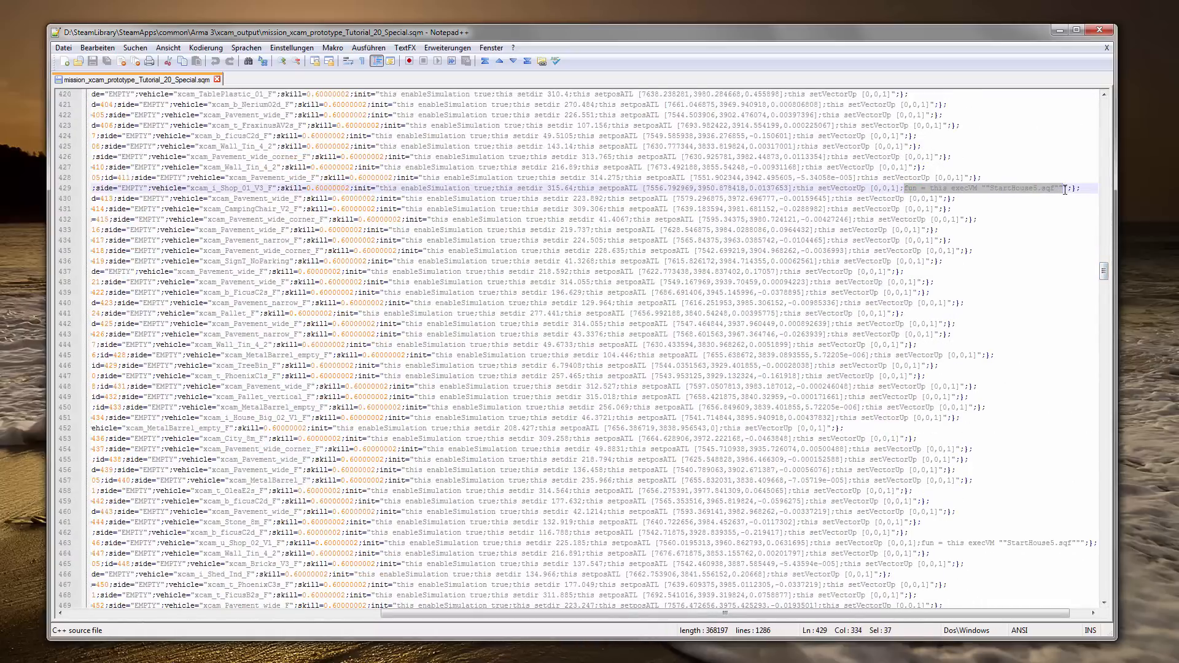
pyautogui.moveTo(922, 543); pyautogui.dragTo(1074, 549)
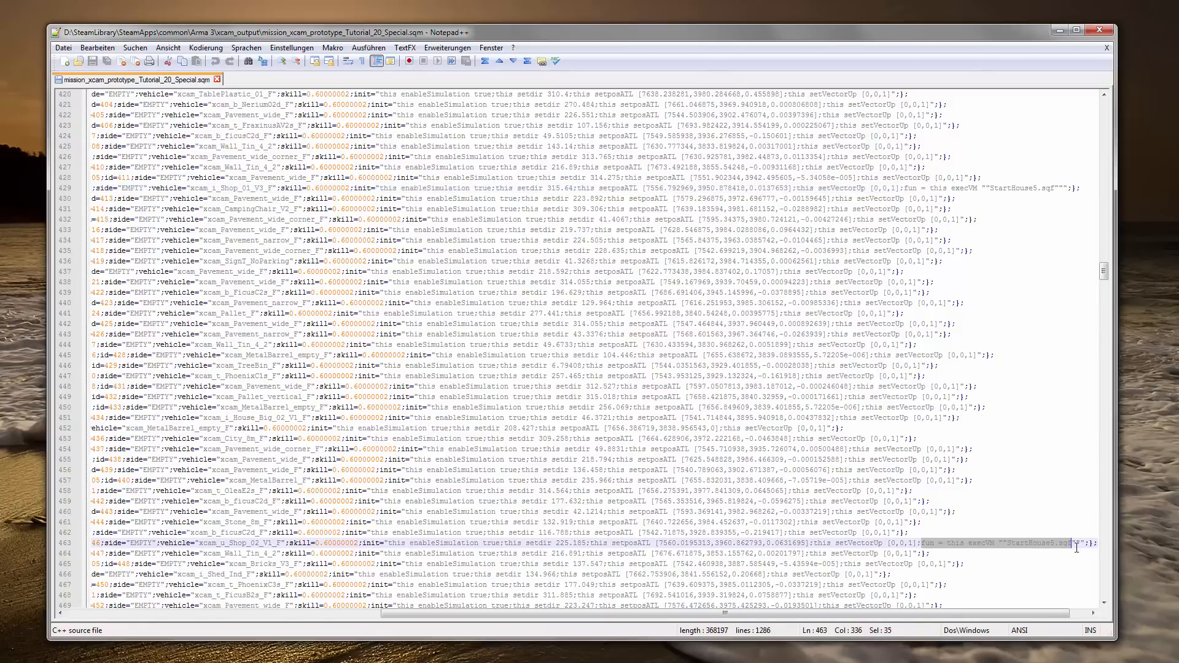
pyautogui.click(1027, 150)
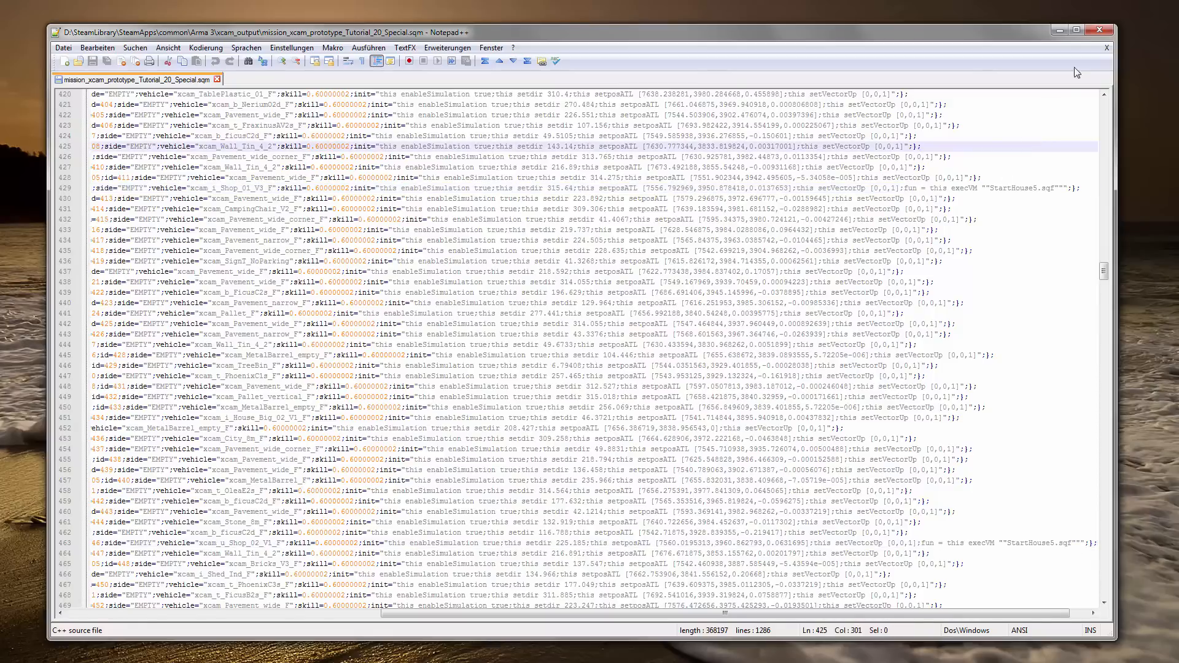
pyautogui.click(1098, 31)
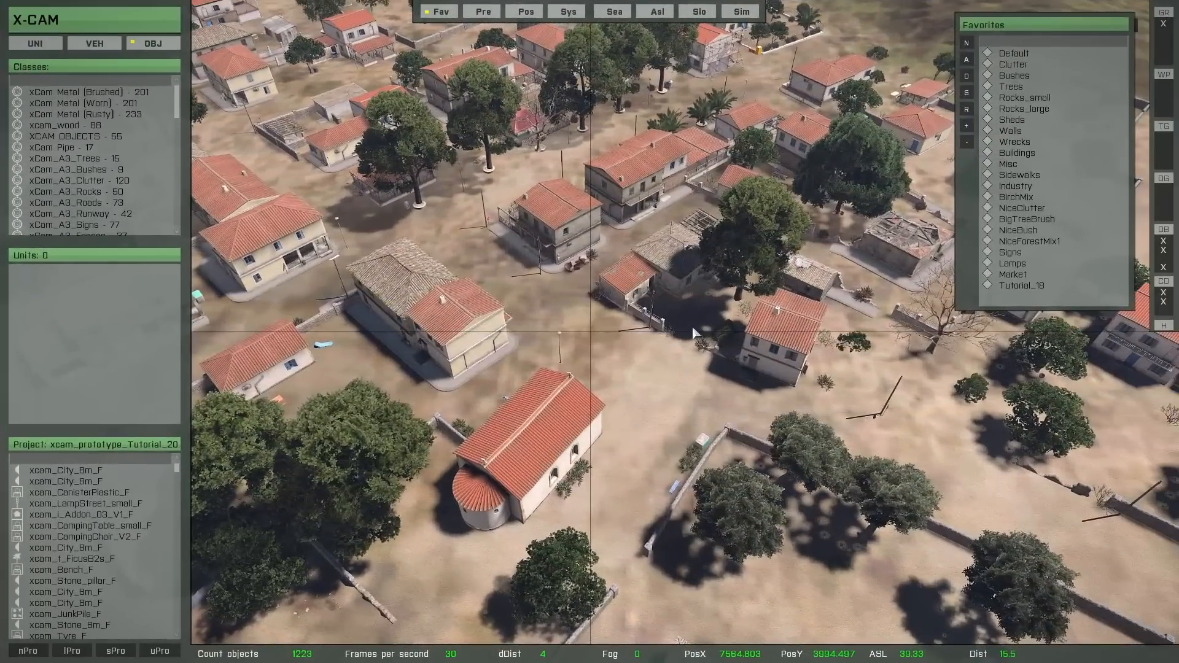
# - Demonstrate object simulation by switching it on and back off
pyautogui.click(739, 12)
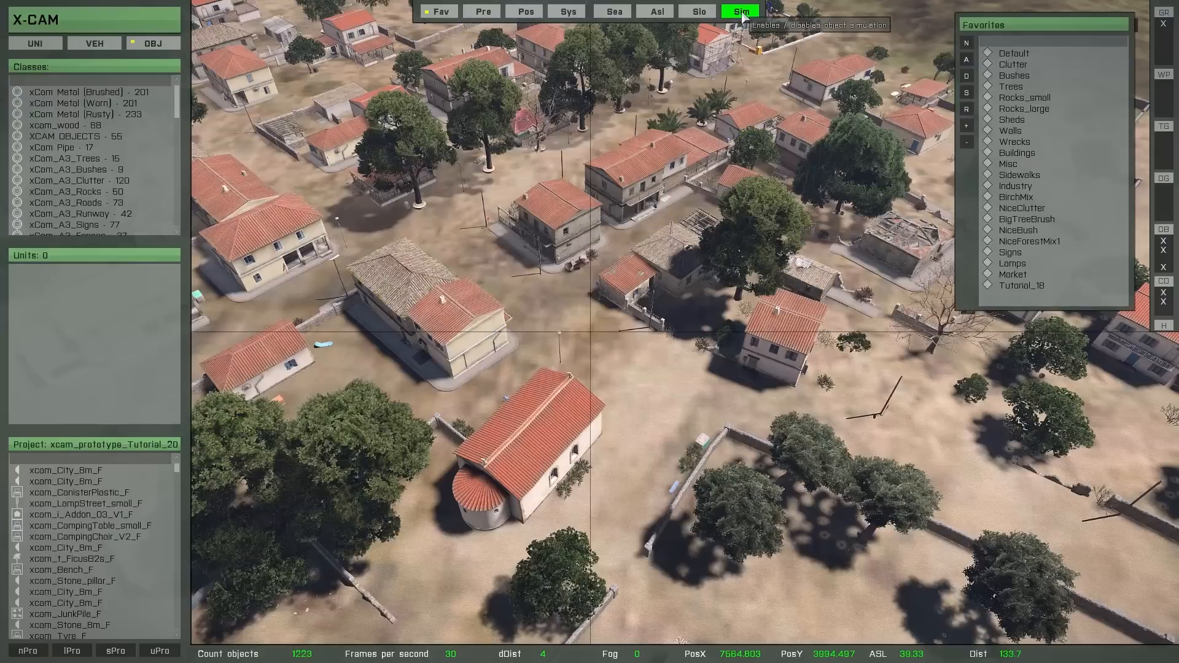
pyautogui.click(741, 12)
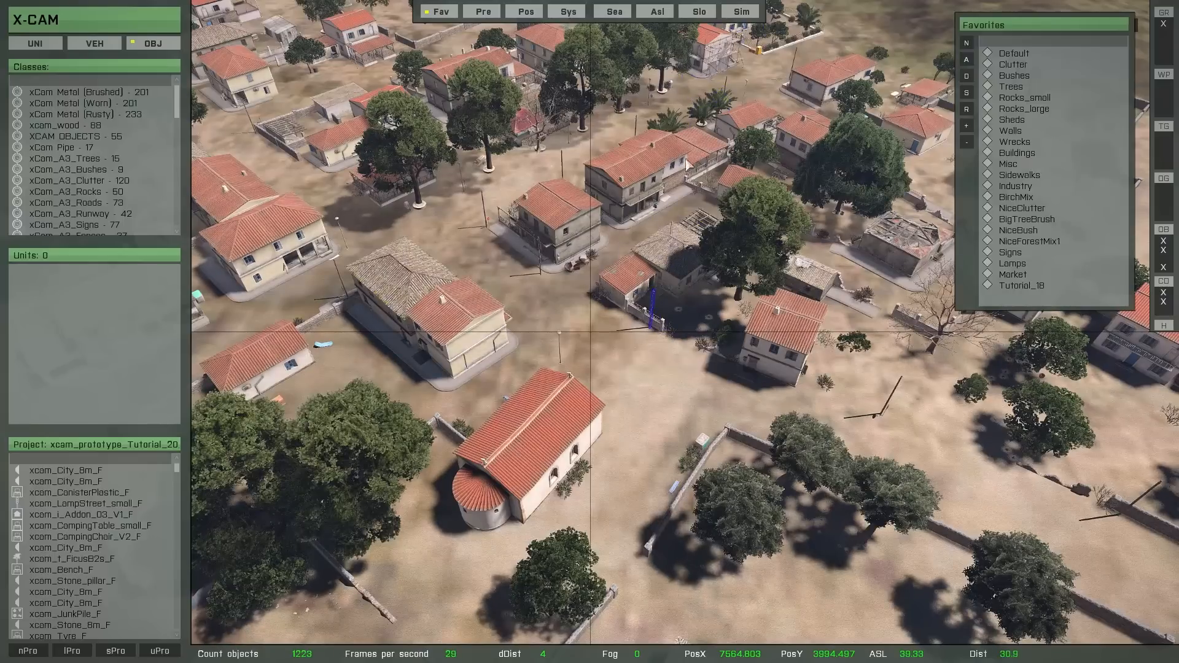
pyautogui.click(741, 17)
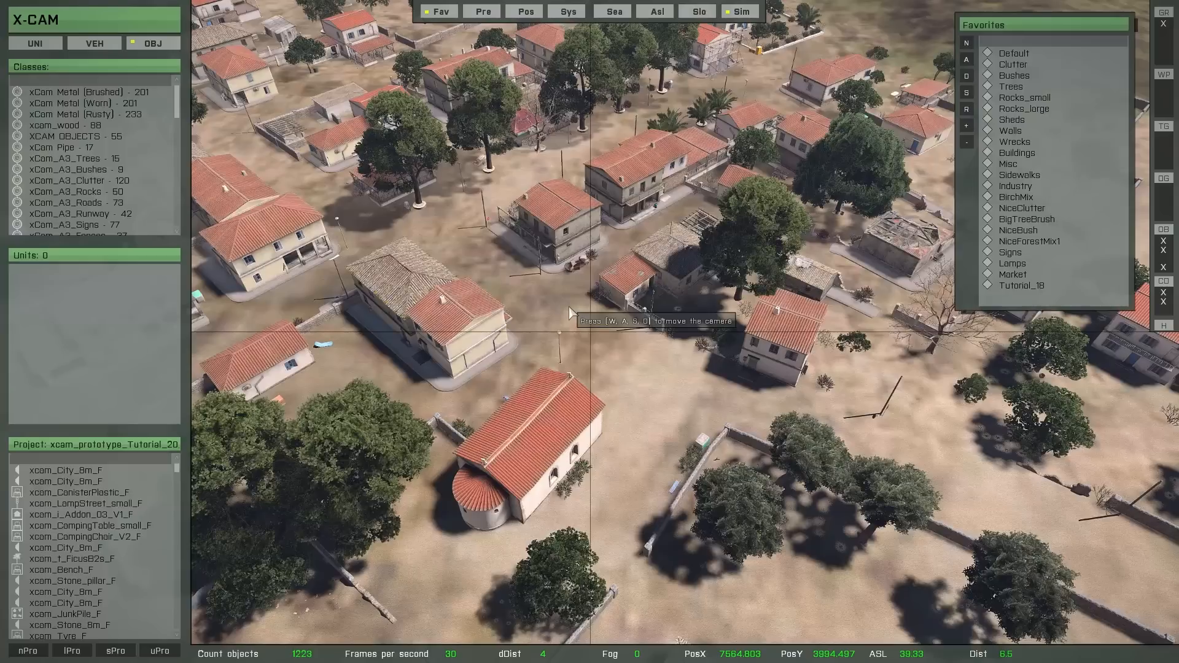
pyautogui.click(738, 20)
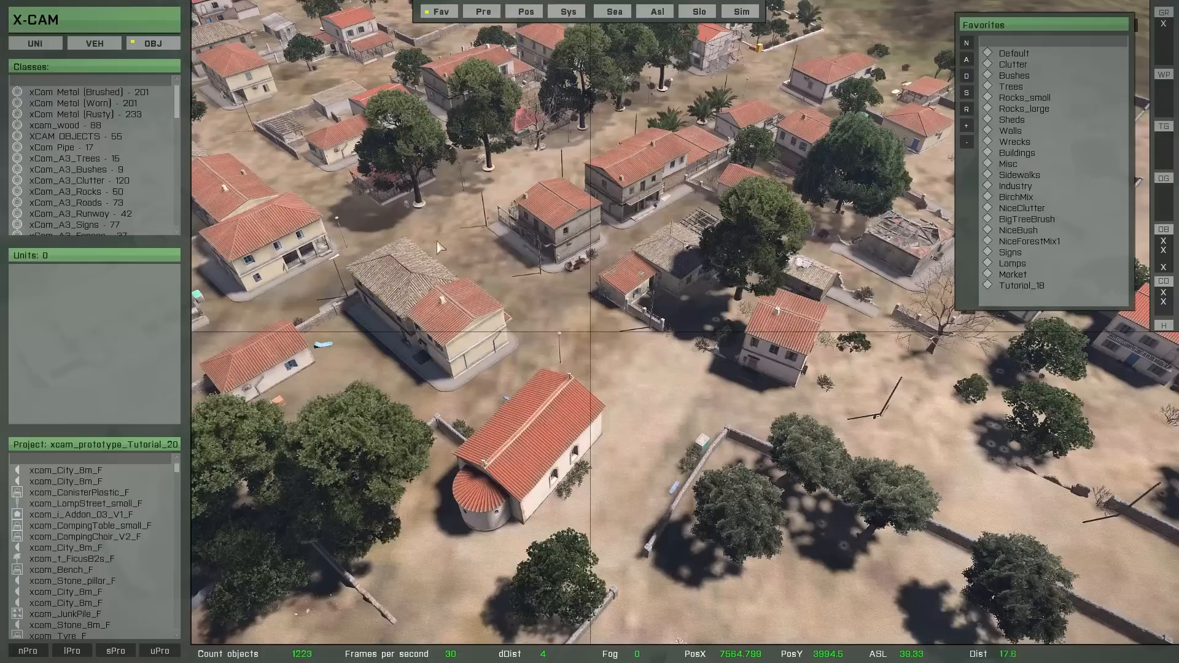
pyautogui.moveTo(147, 170)
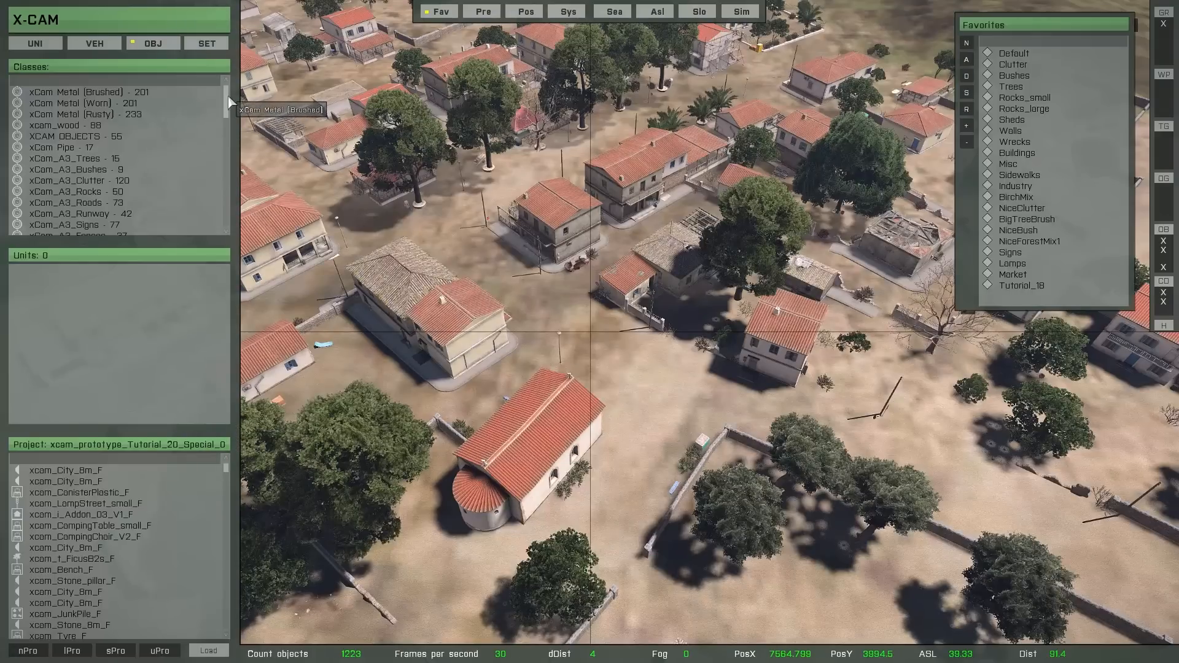
pyautogui.moveTo(225, 106)
pyautogui.mouseDown()
pyautogui.moveTo(230, 163)
pyautogui.moveTo(225, 92)
pyautogui.moveTo(226, 184)
pyautogui.moveTo(225, 89)
pyautogui.mouseUp()
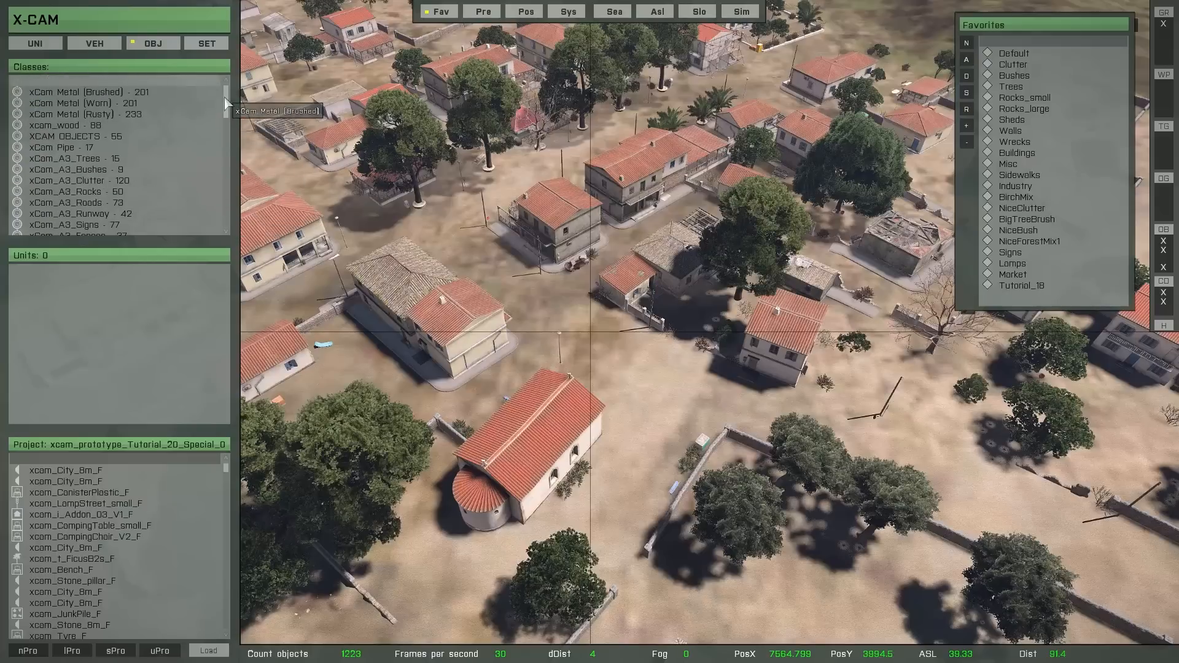
pyautogui.click(742, 12)
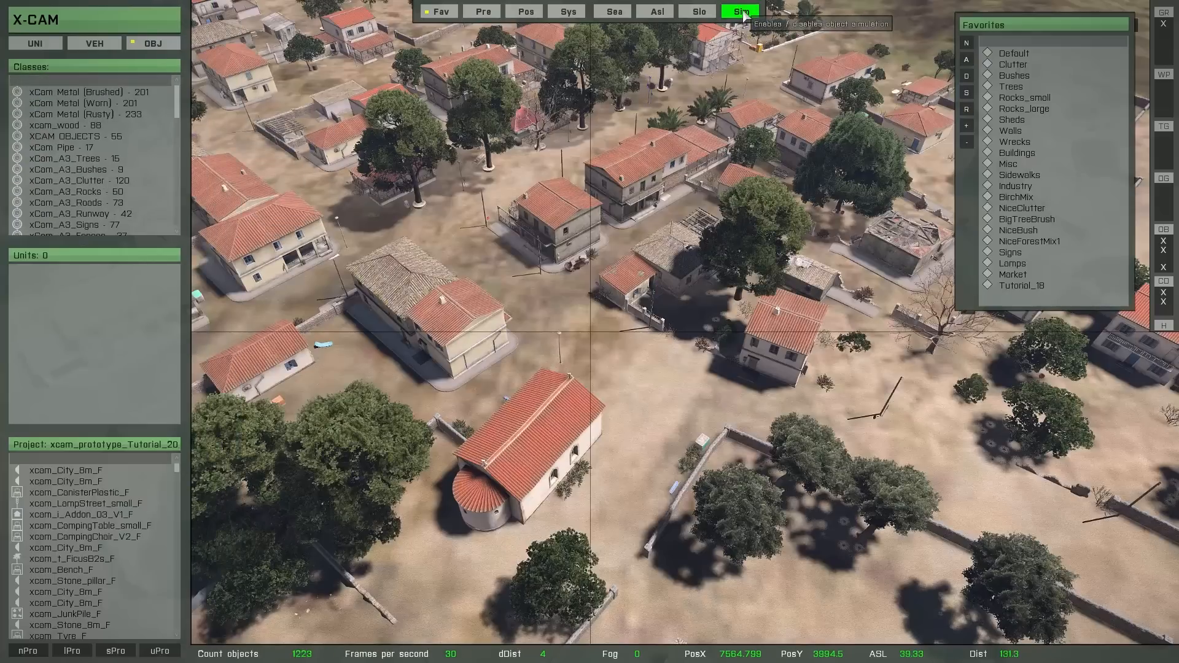
# - Choose Land_LampStreet_small_F from the Objects (Lamps) class and inspect its preview beside the existing street lamp
pyautogui.moveTo(192, 121)
pyautogui.moveTo(225, 106); pyautogui.dragTo(226, 229)
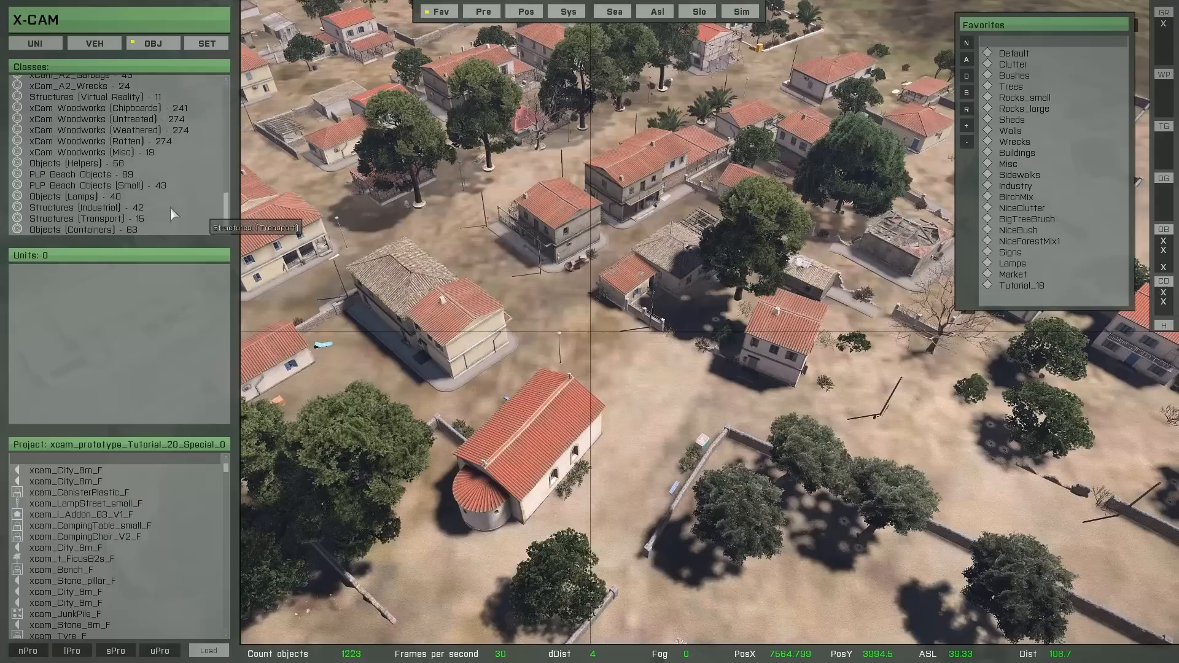
pyautogui.click(68, 196)
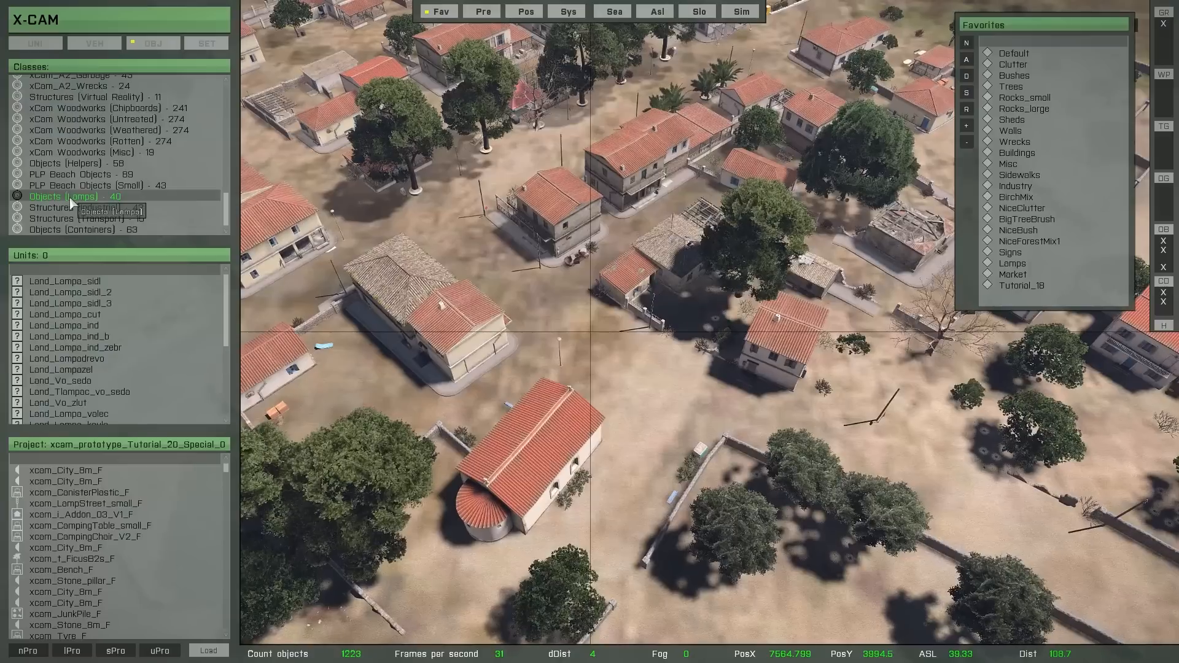
pyautogui.moveTo(225, 296); pyautogui.dragTo(223, 399)
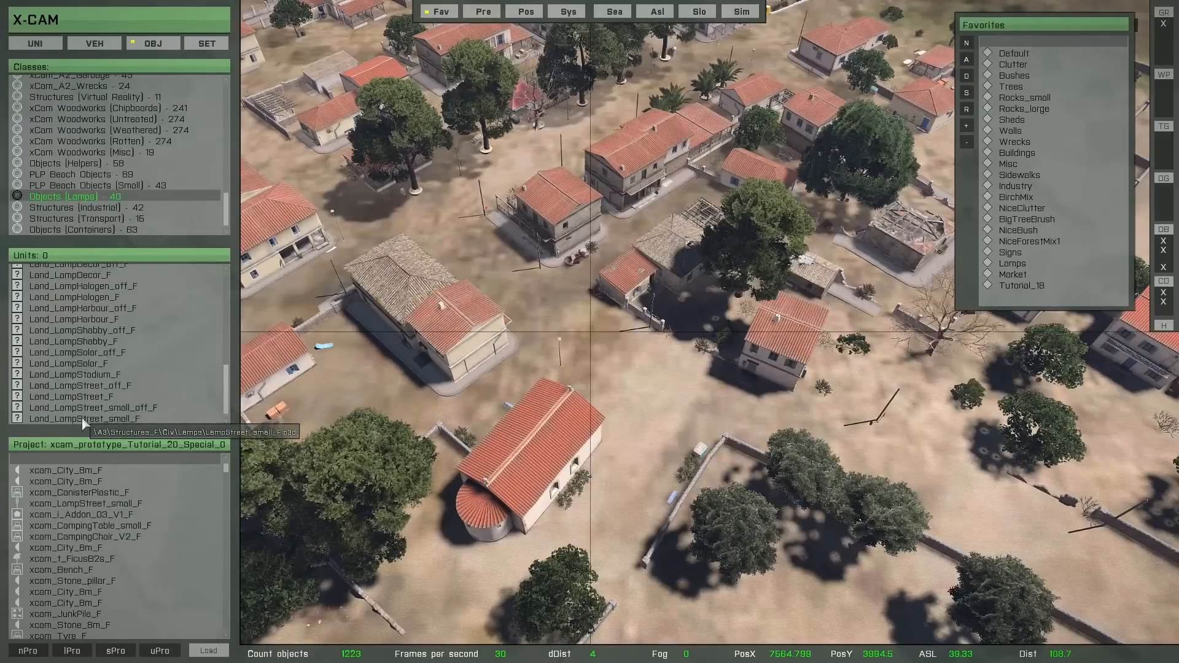
pyautogui.click(82, 418)
pyautogui.scroll(8, 583, 390)
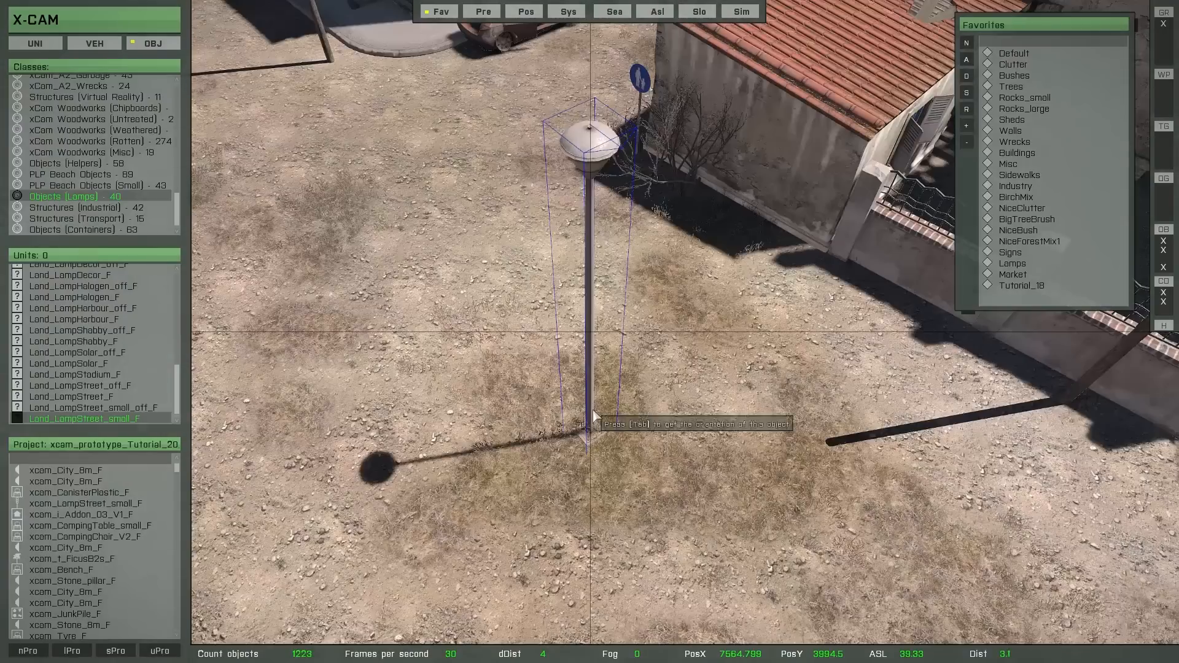
pyautogui.scroll(-4, 595, 416)
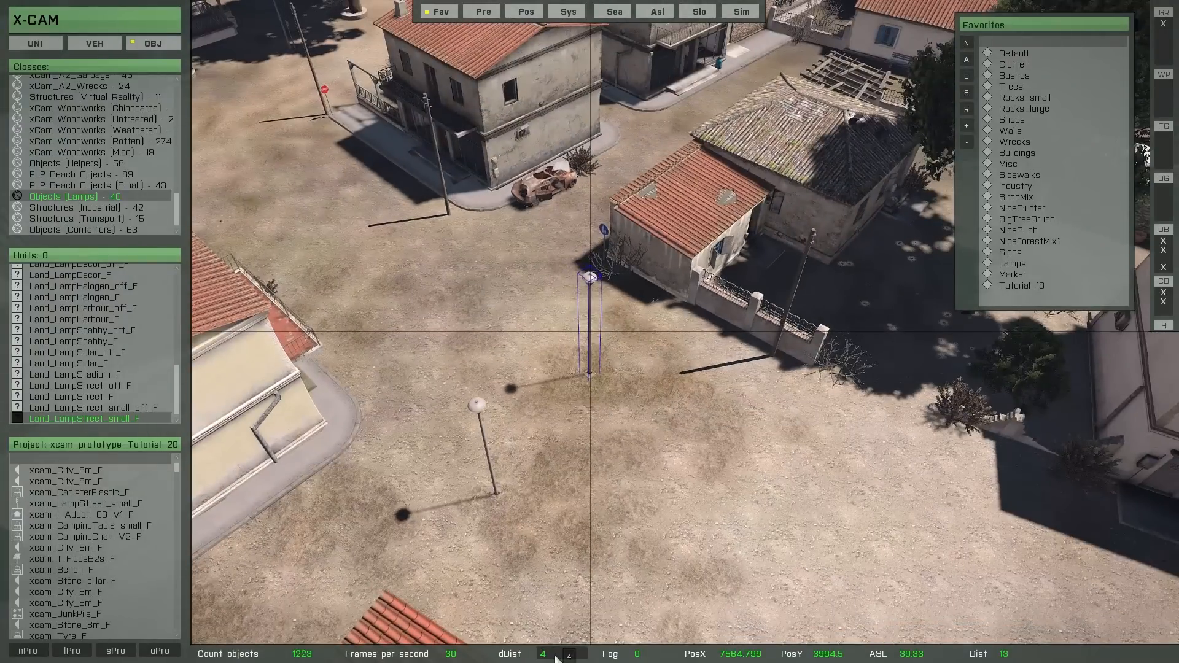
# - Switch the status bar time value to Daytime and advance it to 20.49
pyautogui.click(556, 655)
pyautogui.click(558, 574)
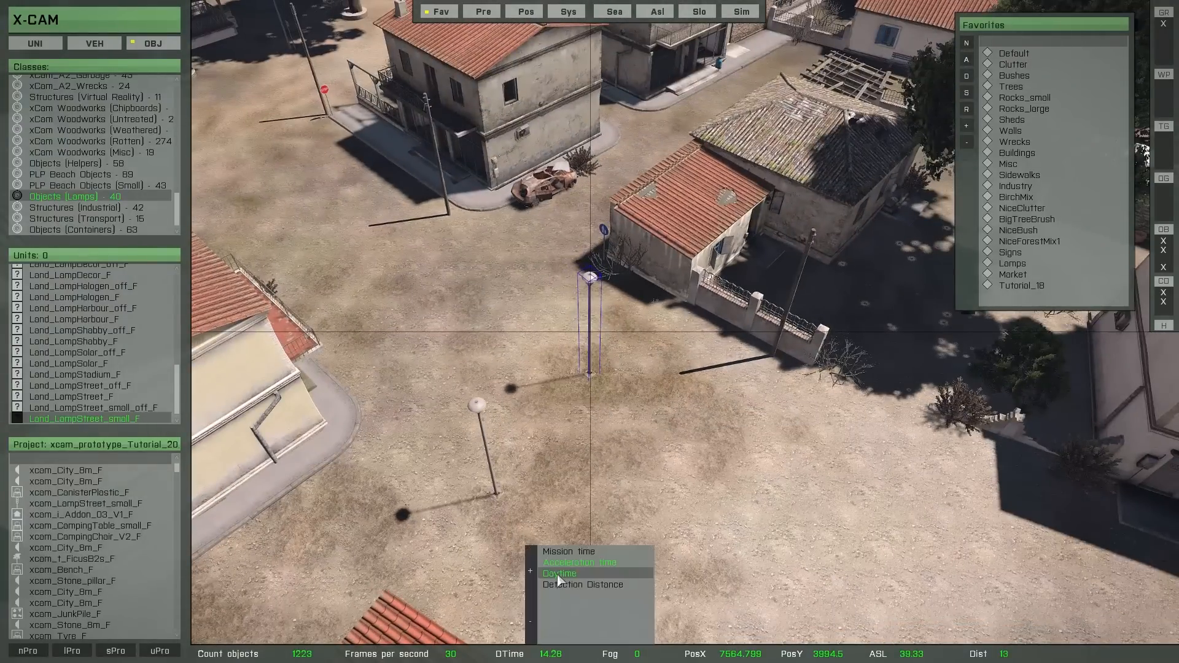
pyautogui.click(529, 576)
pyautogui.click(529, 576)
pyautogui.click(529, 577)
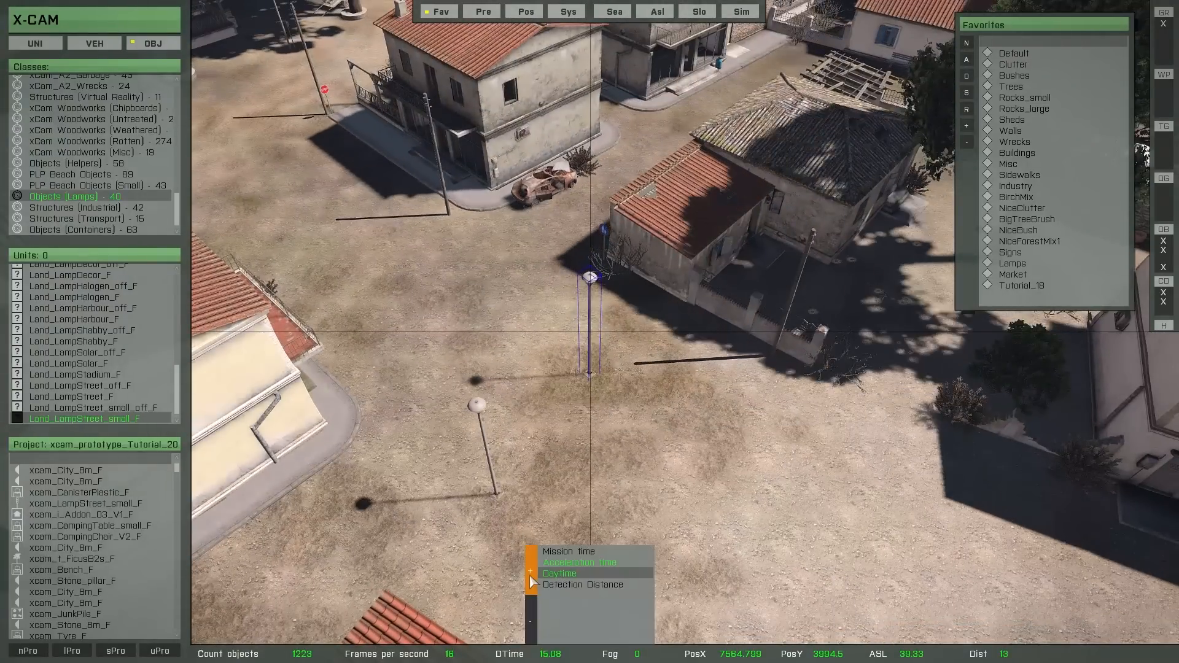
pyautogui.click(530, 576)
pyautogui.click(530, 576)
pyautogui.click(529, 576)
pyautogui.click(529, 576)
pyautogui.click(530, 576)
pyautogui.click(530, 576)
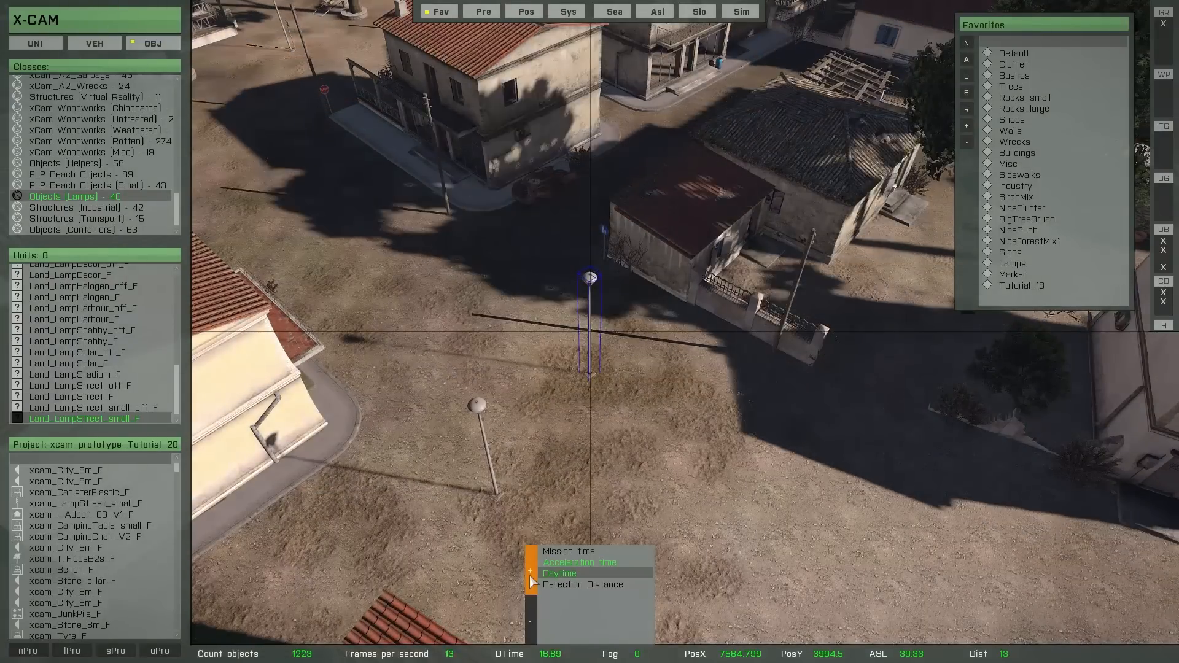
pyautogui.click(530, 576)
pyautogui.click(530, 576)
pyautogui.click(529, 576)
pyautogui.click(530, 576)
pyautogui.click(530, 576)
pyautogui.click(529, 576)
pyautogui.click(530, 576)
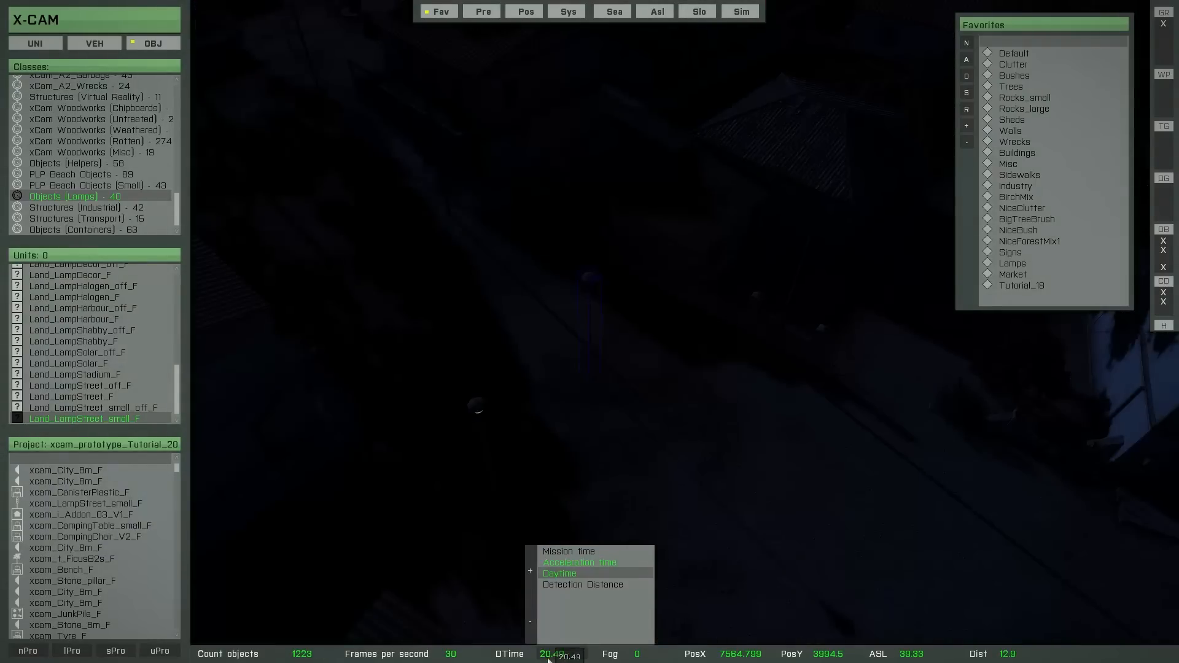
# - Switch object simulation on and view the lit Land_LampStreet_small_F beside the houses
pyautogui.click(744, 15)
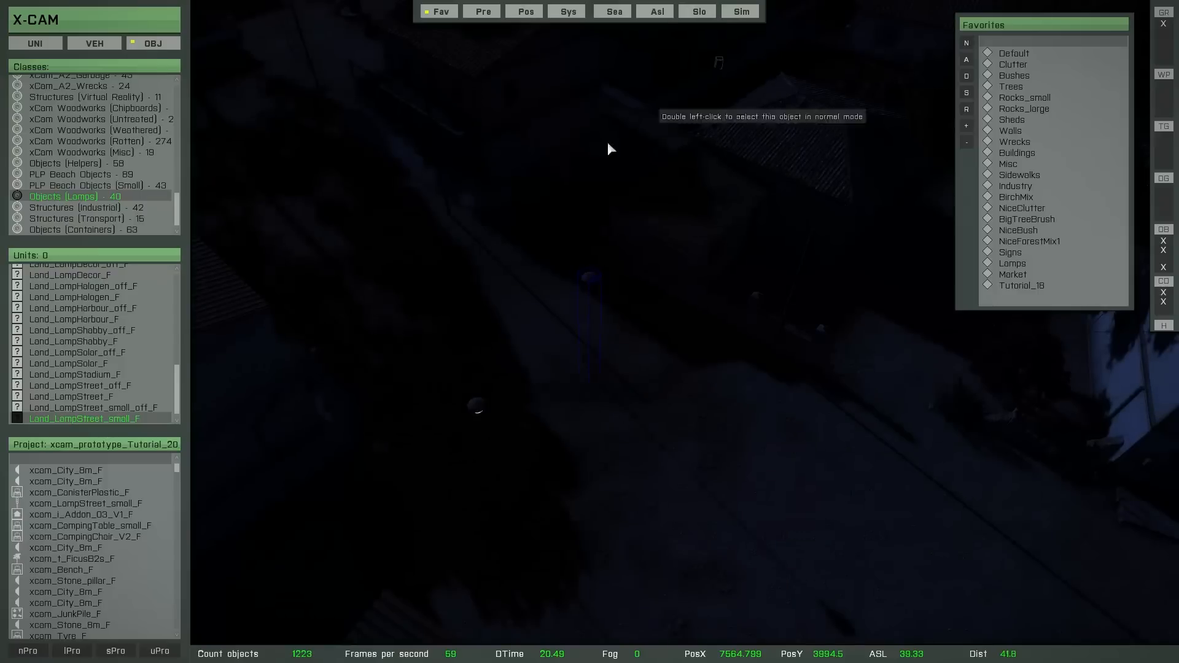
pyautogui.click(741, 11)
pyautogui.moveTo(635, 377); pyautogui.dragTo(590, 316, button='right')
pyautogui.scroll(-3, 658, 386)
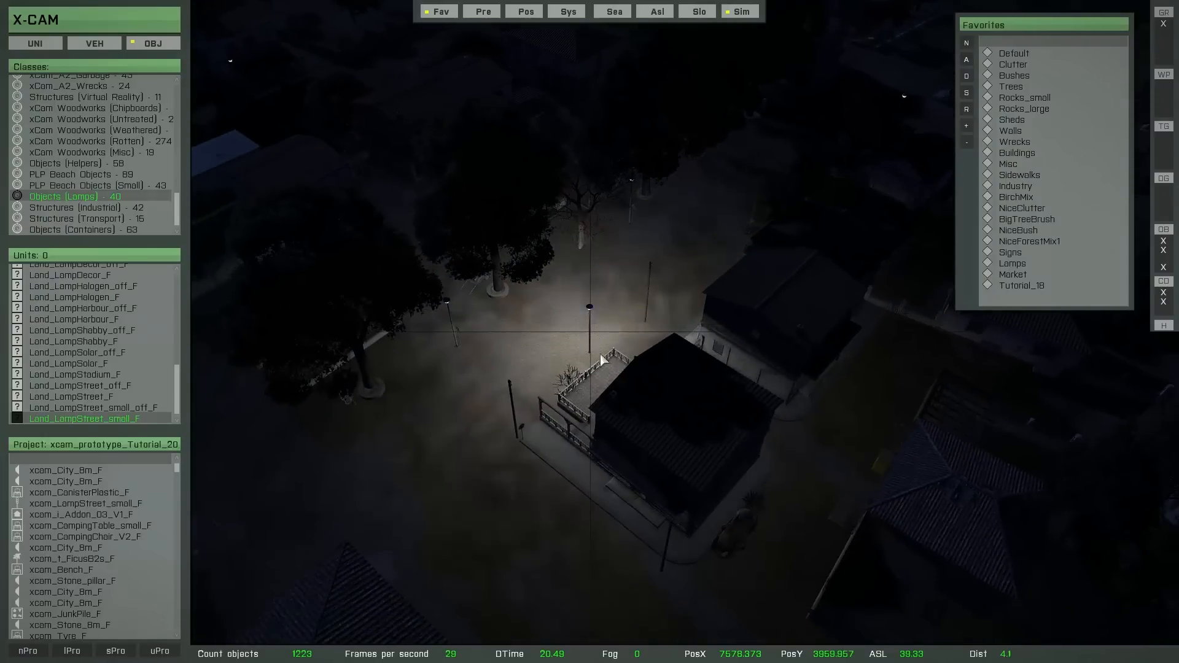
# - Start copying the simulated Land_LampStreet_small_F and place a copy beside the wall near the ruined house
pyautogui.press('space')
pyautogui.scroll(-3, 583, 387)
pyautogui.press('w')
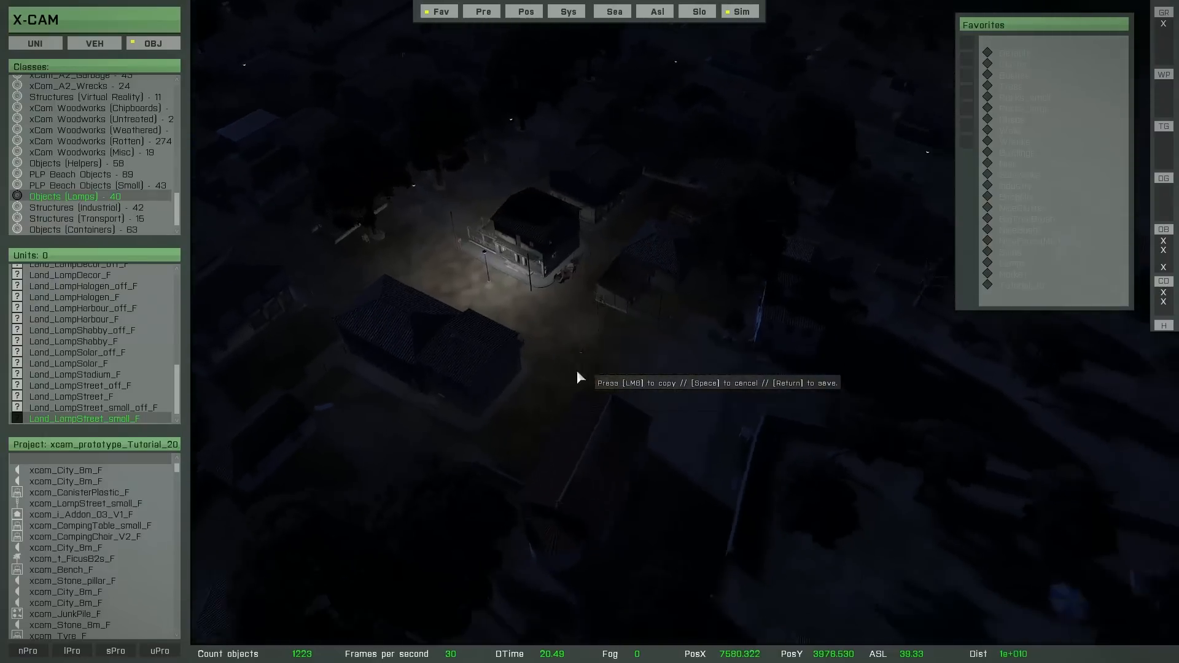
pyautogui.moveTo(543, 384); pyautogui.dragTo(428, 385, button='right')
pyautogui.moveTo(551, 389); pyautogui.dragTo(583, 399, button='right')
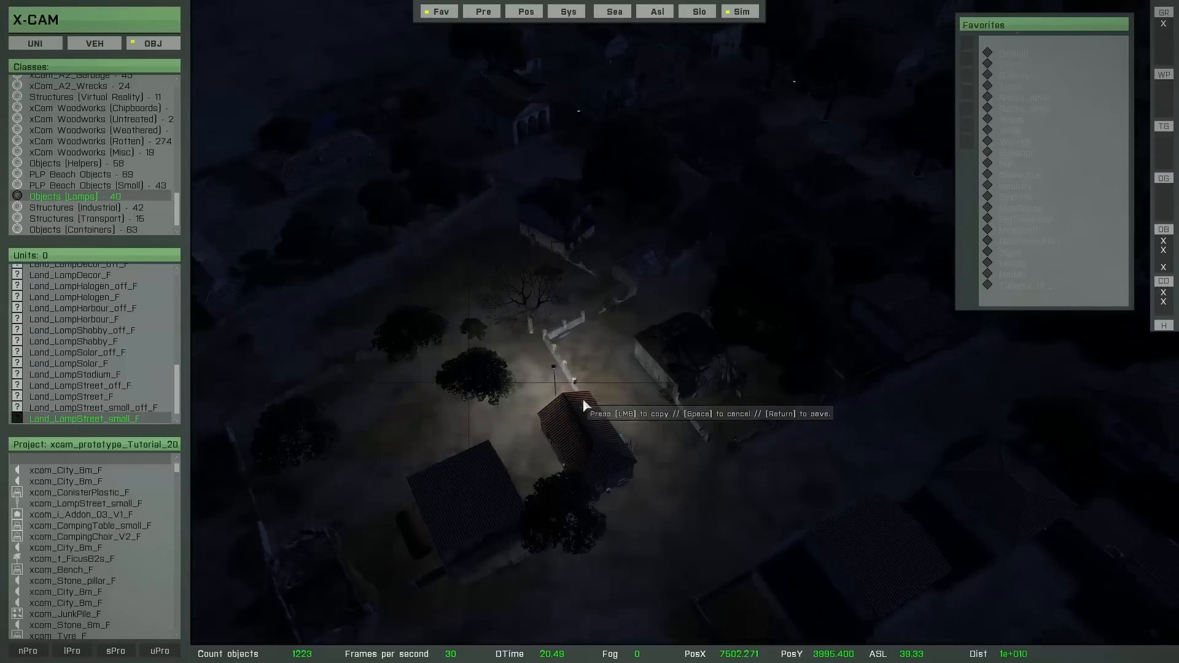
pyautogui.scroll(3, 583, 399)
pyautogui.press('s')
pyautogui.press('w')
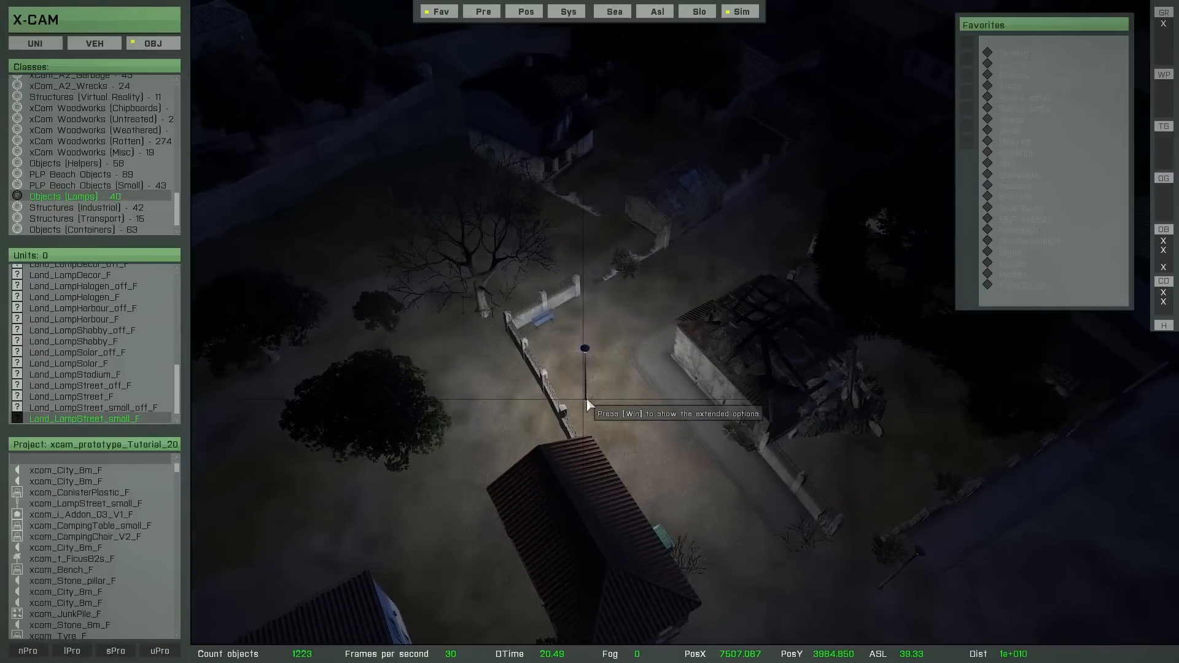
pyautogui.click(654, 352)
pyautogui.press('d')
pyautogui.moveTo(786, 455); pyautogui.dragTo(639, 479, button='right')
pyautogui.press('d')
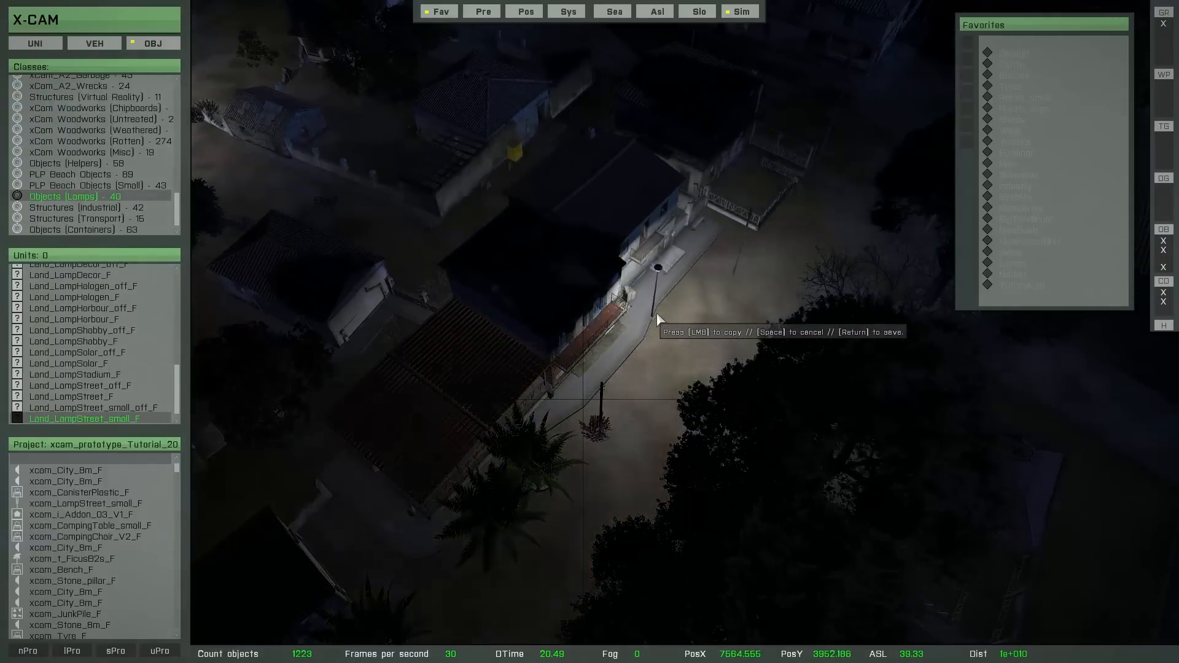
# - Place further street lamp copies along the sidewalk and by the neighbouring houses in the village
pyautogui.click(657, 313)
pyautogui.press('w')
pyautogui.moveTo(657, 313); pyautogui.dragTo(546, 433, button='right')
pyautogui.press('d')
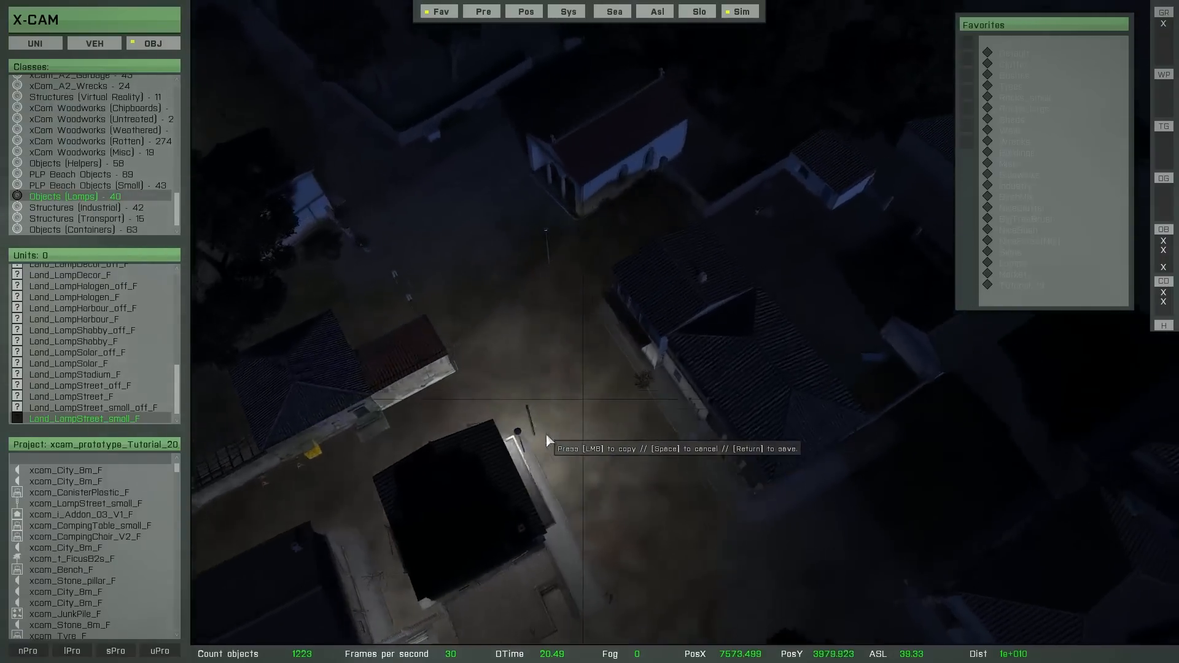
pyautogui.click(687, 328)
pyautogui.press('d')
pyautogui.moveTo(806, 474); pyautogui.dragTo(592, 334, button='right')
pyautogui.press('s')
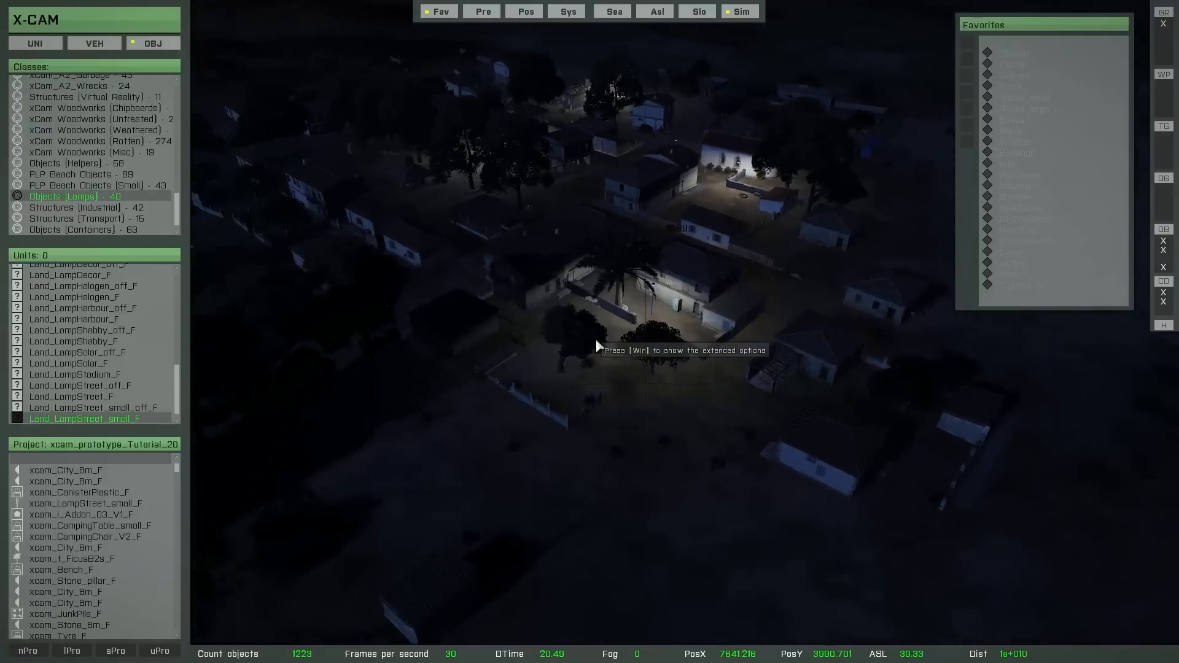
# - Place the remaining street lamp copies among the outlying houses and save all copies to the project
pyautogui.press('w')
pyautogui.click(655, 413)
pyautogui.press('a')
pyautogui.press('w')
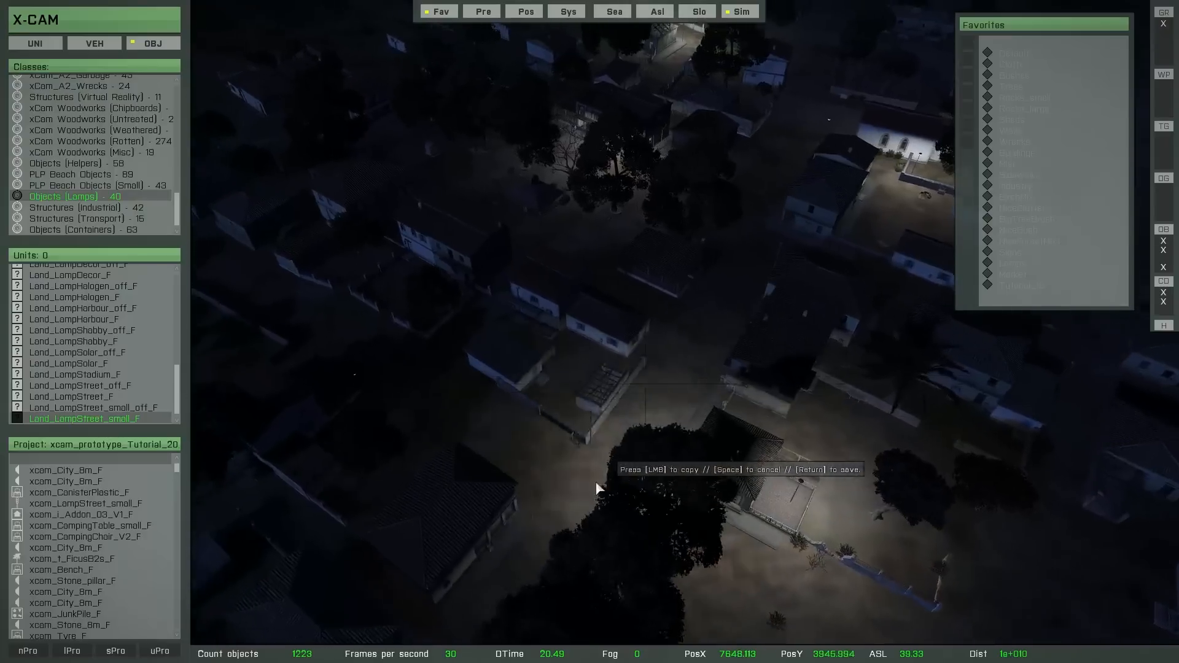
pyautogui.click(528, 436)
pyautogui.press('a')
pyautogui.press('w')
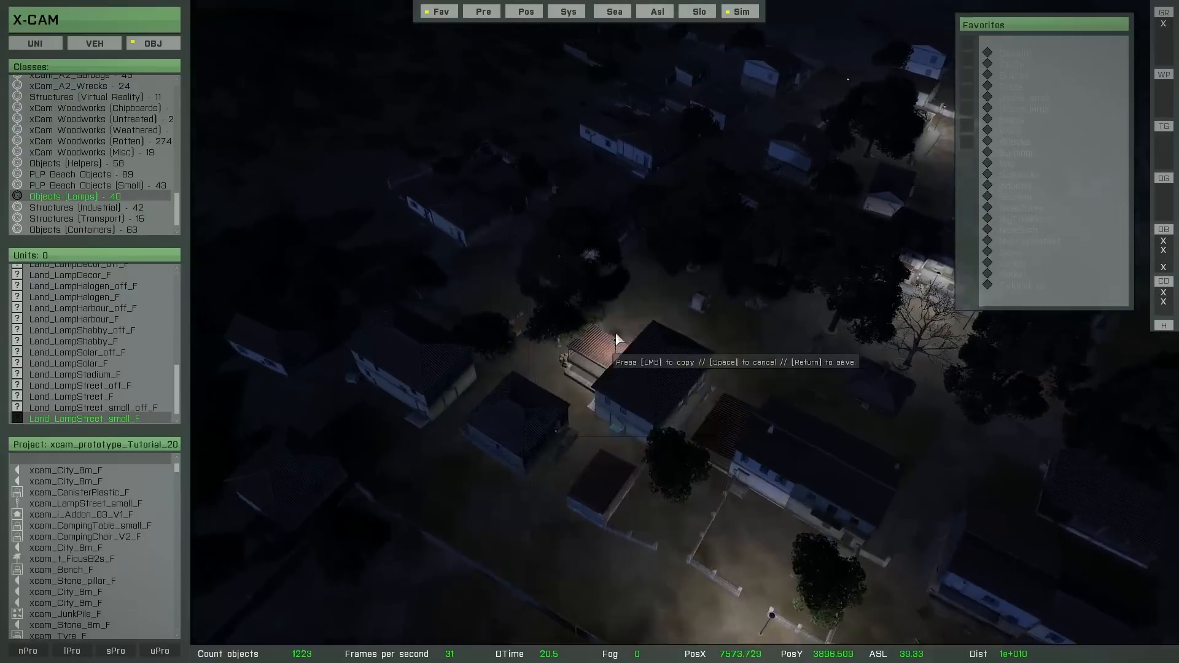
pyautogui.press('Return')
pyautogui.press('w')
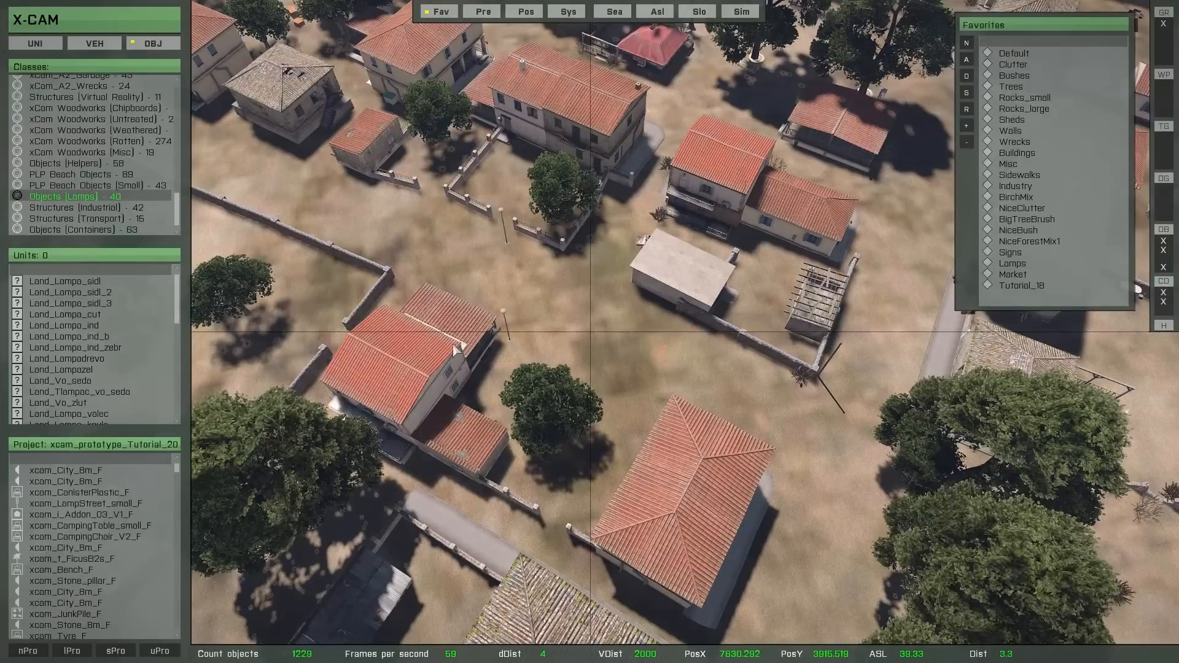
# - Choose Land_Cargo20_light_green_F from the Objects (Containers) class
pyautogui.moveTo(111, 293)
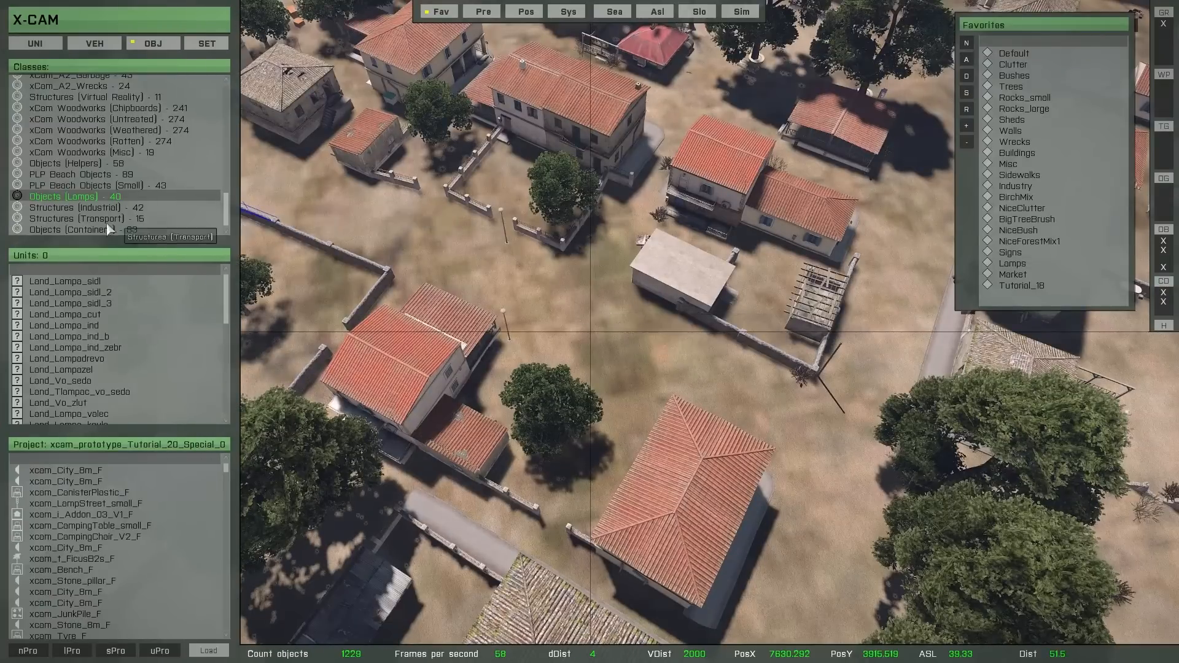
pyautogui.click(91, 227)
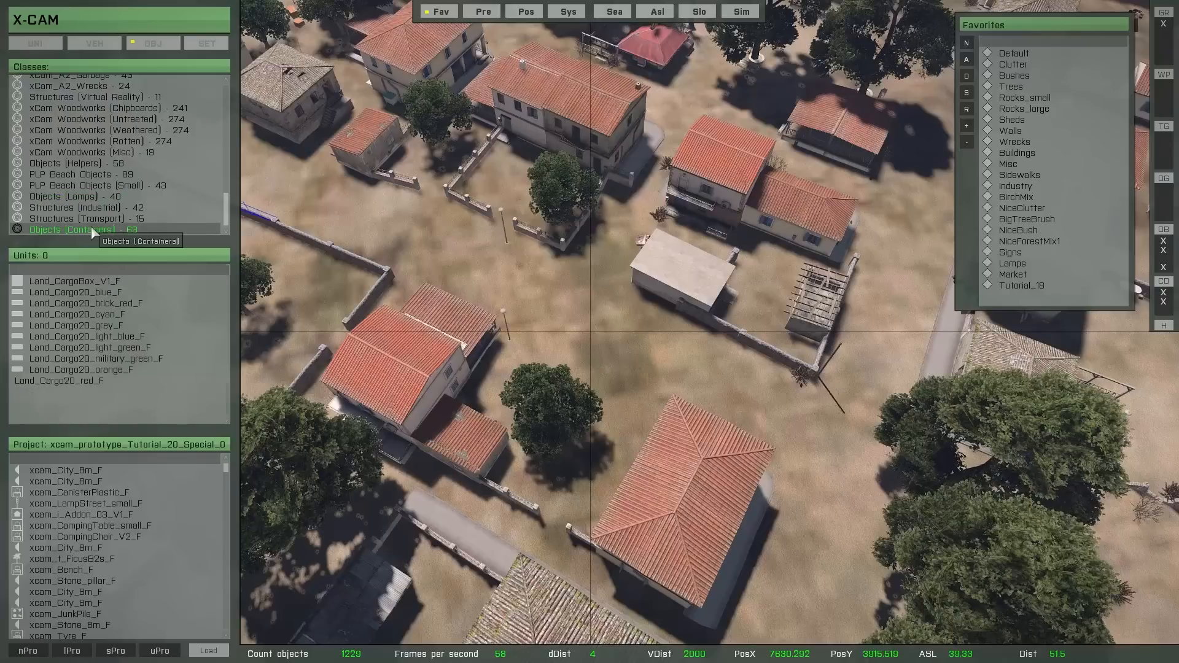
pyautogui.click(101, 363)
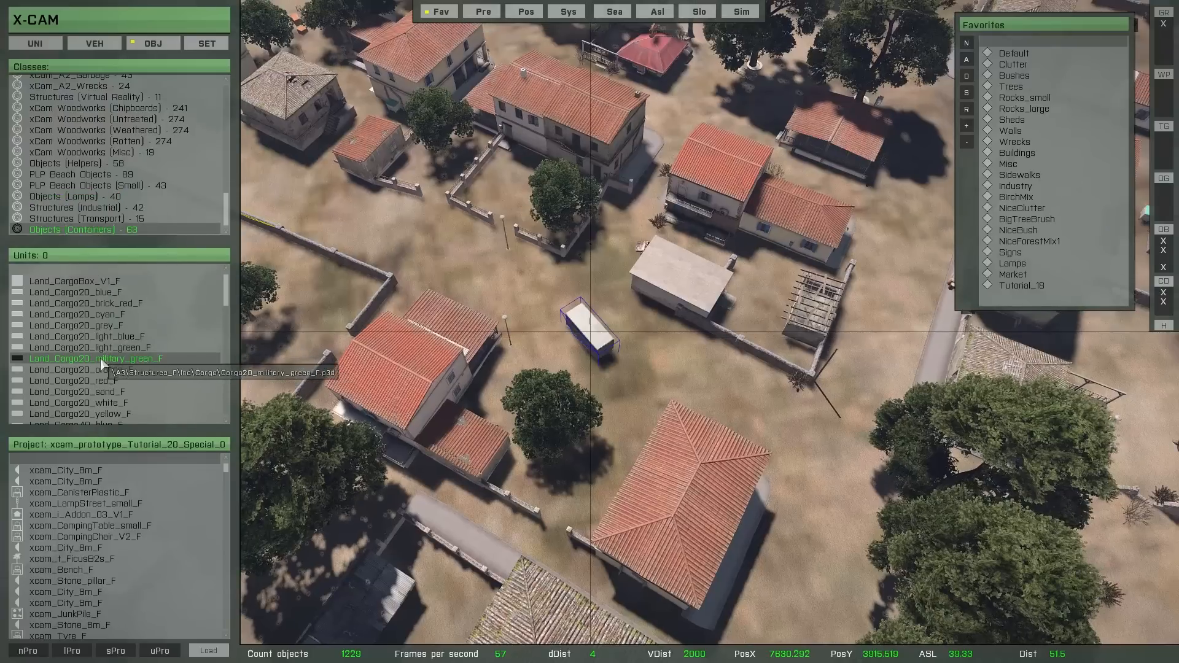
pyautogui.click(98, 347)
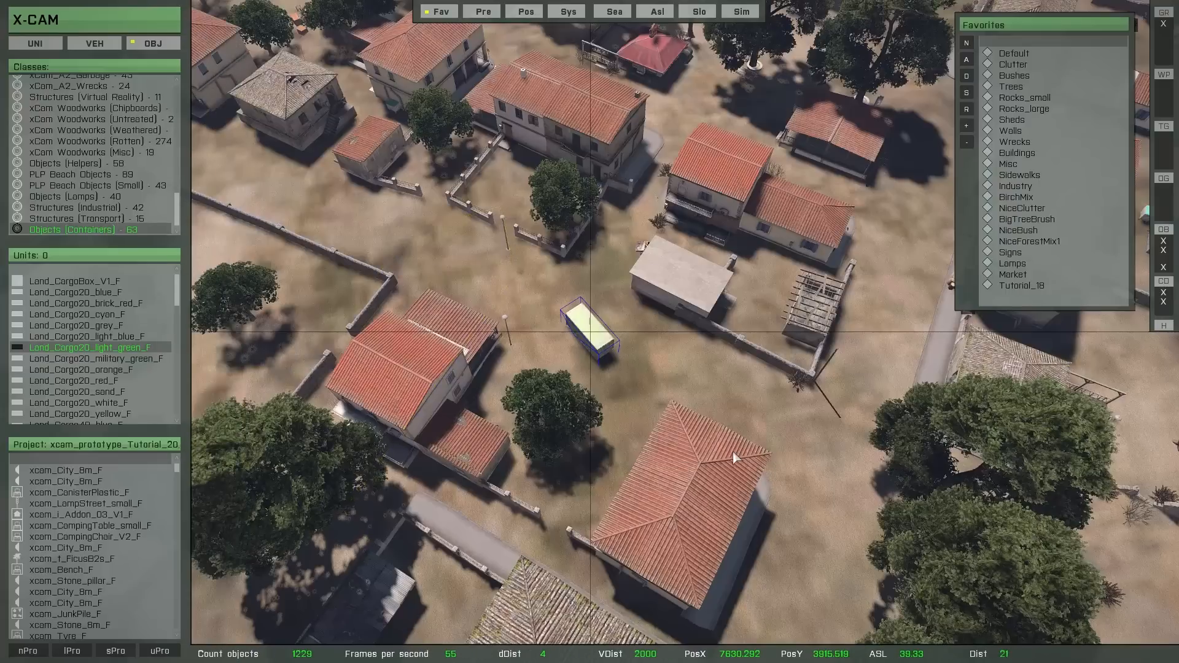
# - Start copying the light green container, switch simulation on, and place overlapping copies in the open area between the houses
pyautogui.click(771, 425)
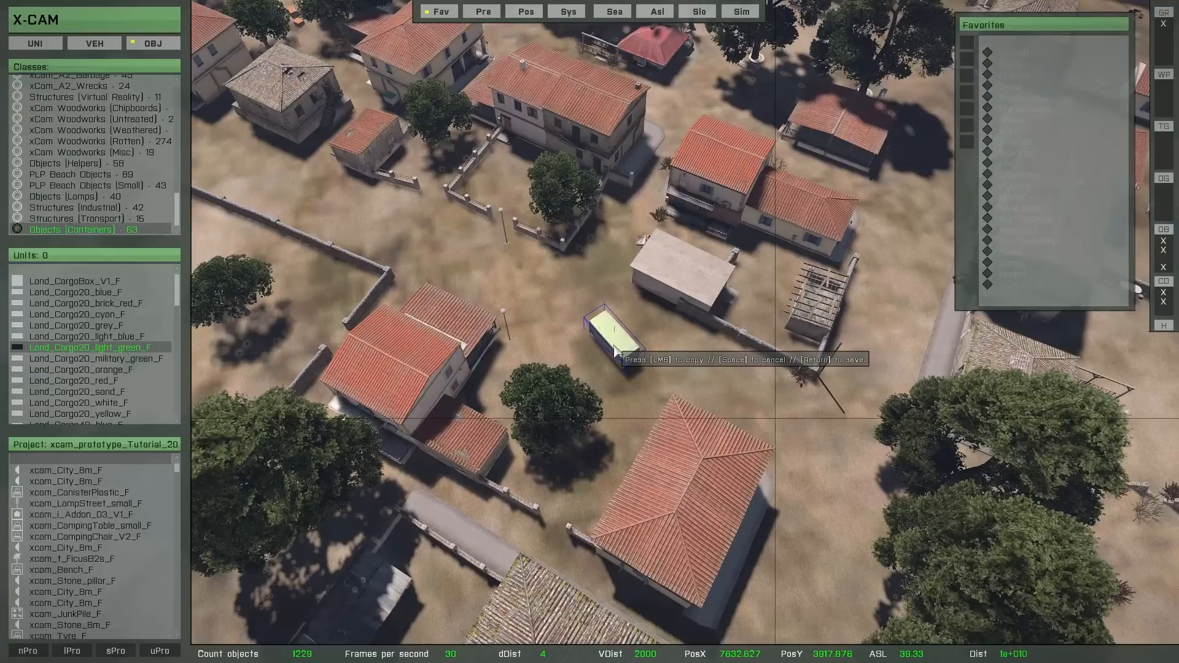
pyautogui.click(739, 23)
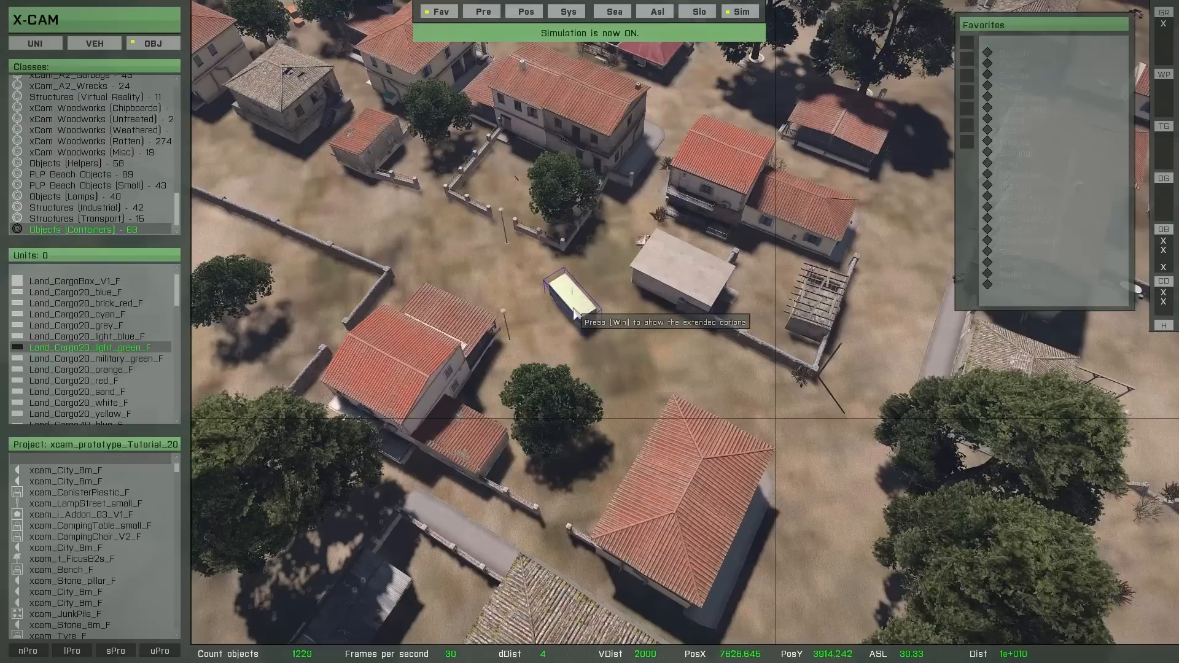
pyautogui.click(574, 314)
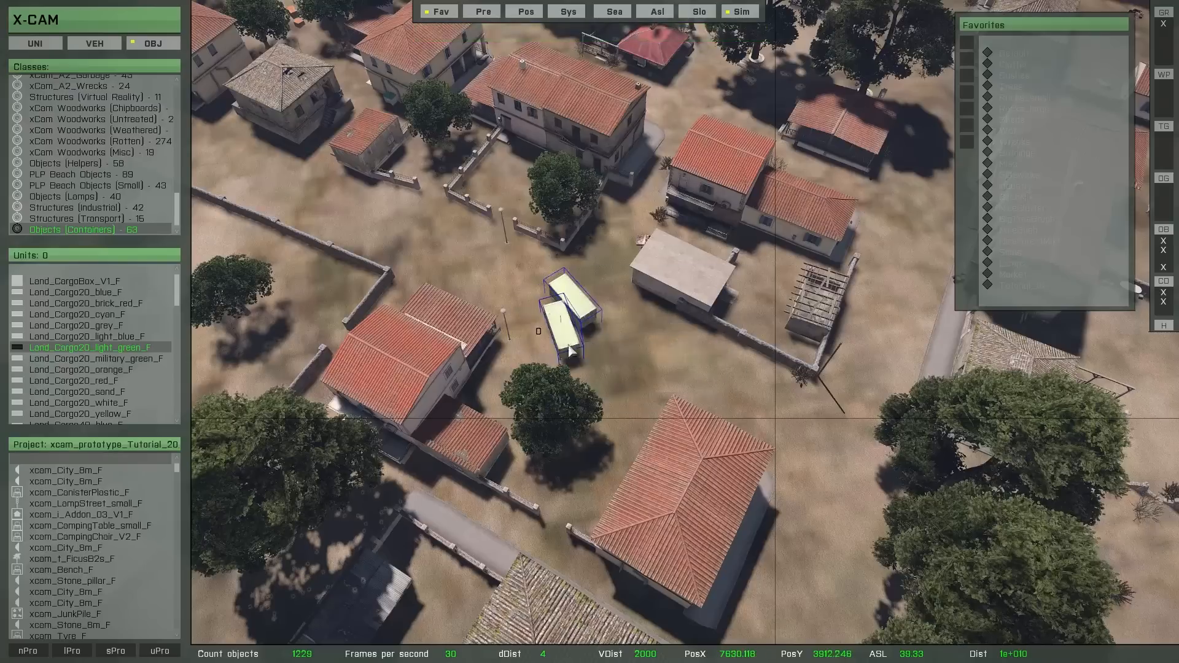
pyautogui.click(562, 353)
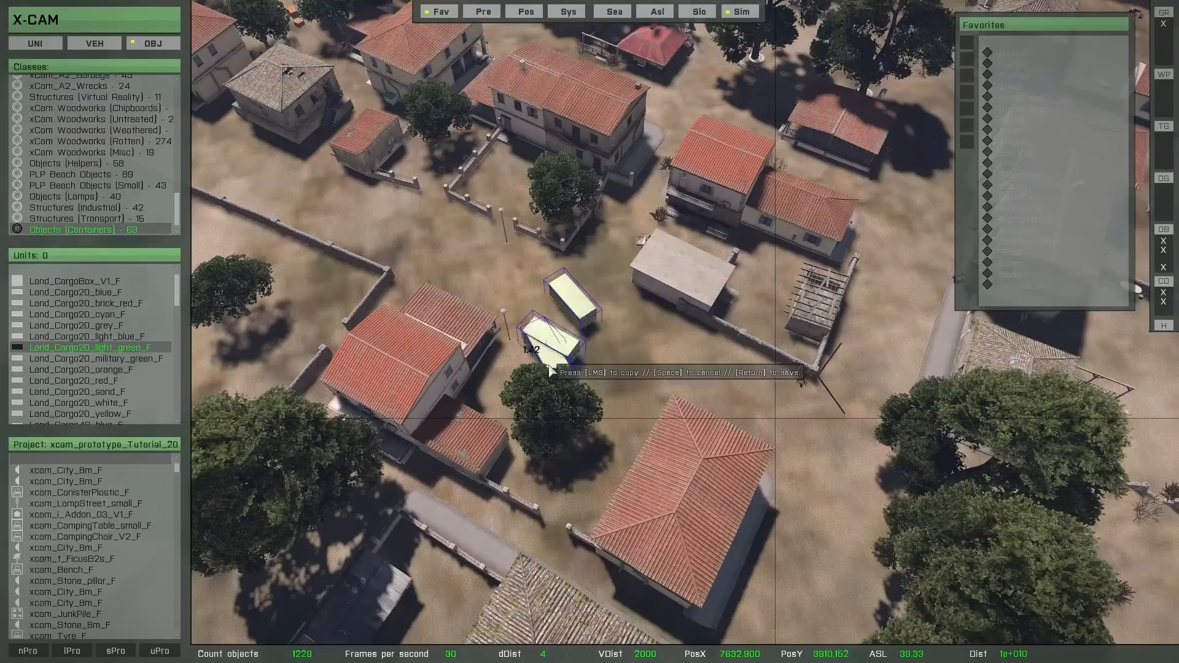
pyautogui.scroll(3, 554, 392)
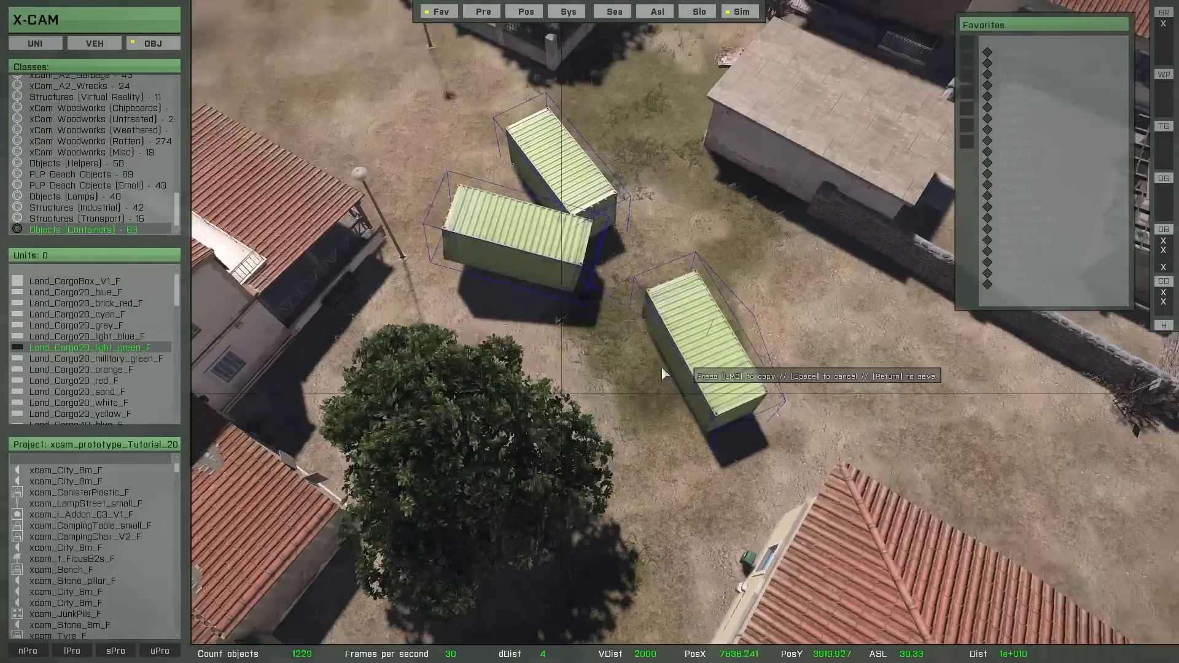
pyautogui.moveTo(661, 368); pyautogui.dragTo(602, 351, button='right')
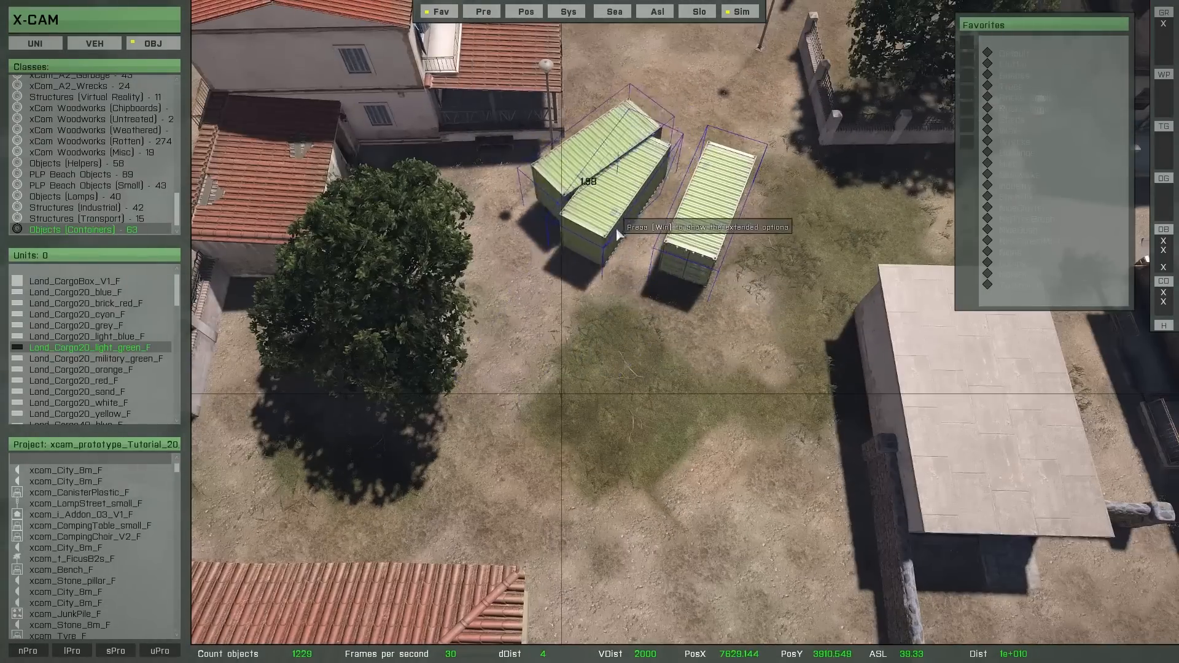
pyautogui.scroll(-3, 602, 237)
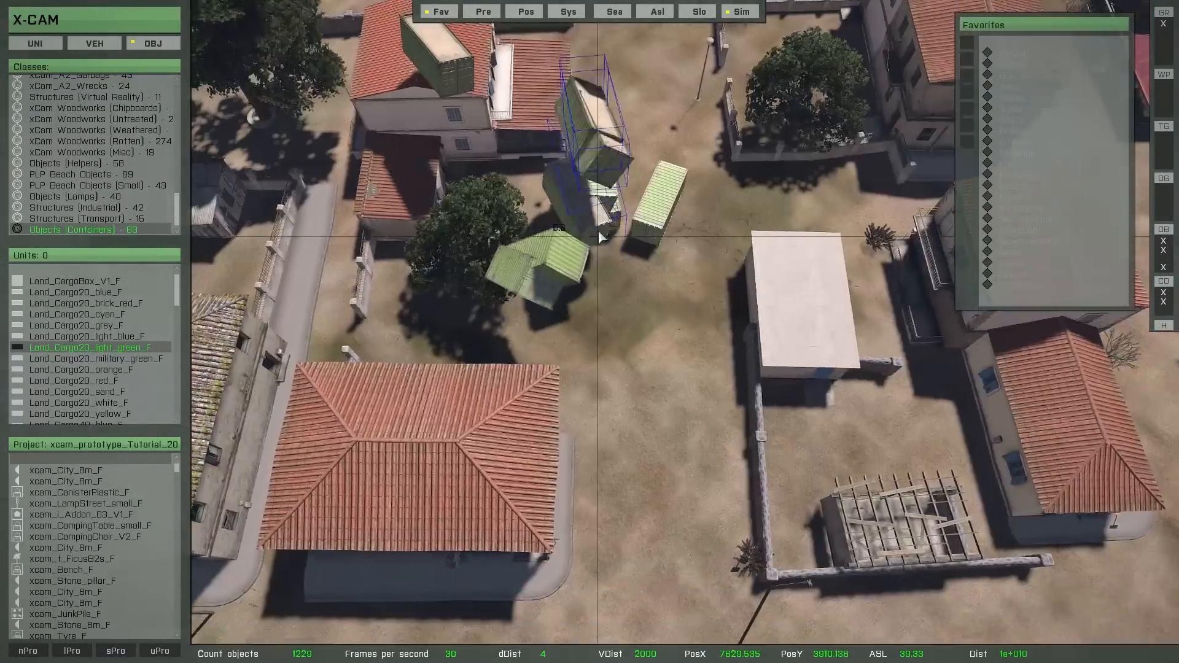
# - Scatter many more simulated container copies around the tiled-roof house and save them to the project
pyautogui.moveTo(599, 233); pyautogui.dragTo(725, 85, button='right')
pyautogui.scroll(-1, 675, 228)
pyautogui.moveTo(674, 230); pyautogui.dragTo(750, 322, button='right')
pyautogui.click(720, 317)
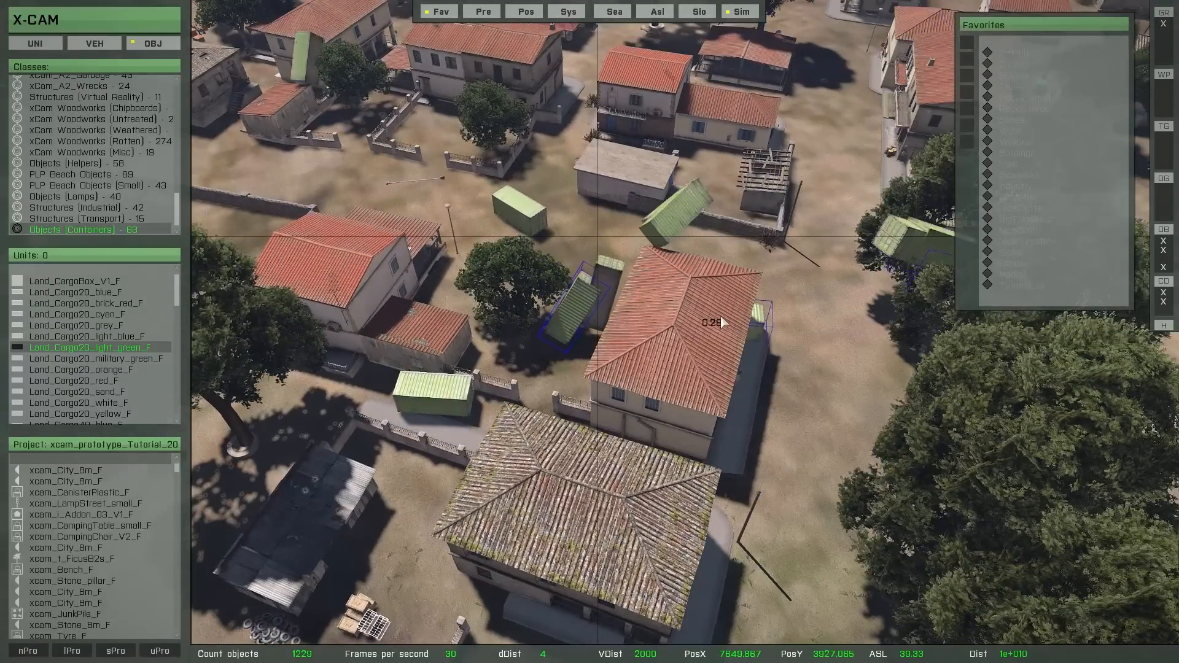
pyautogui.moveTo(779, 286)
pyautogui.mouseDown()
pyautogui.moveTo(725, 261)
pyautogui.moveTo(544, 230)
pyautogui.moveTo(773, 288)
pyautogui.mouseUp()
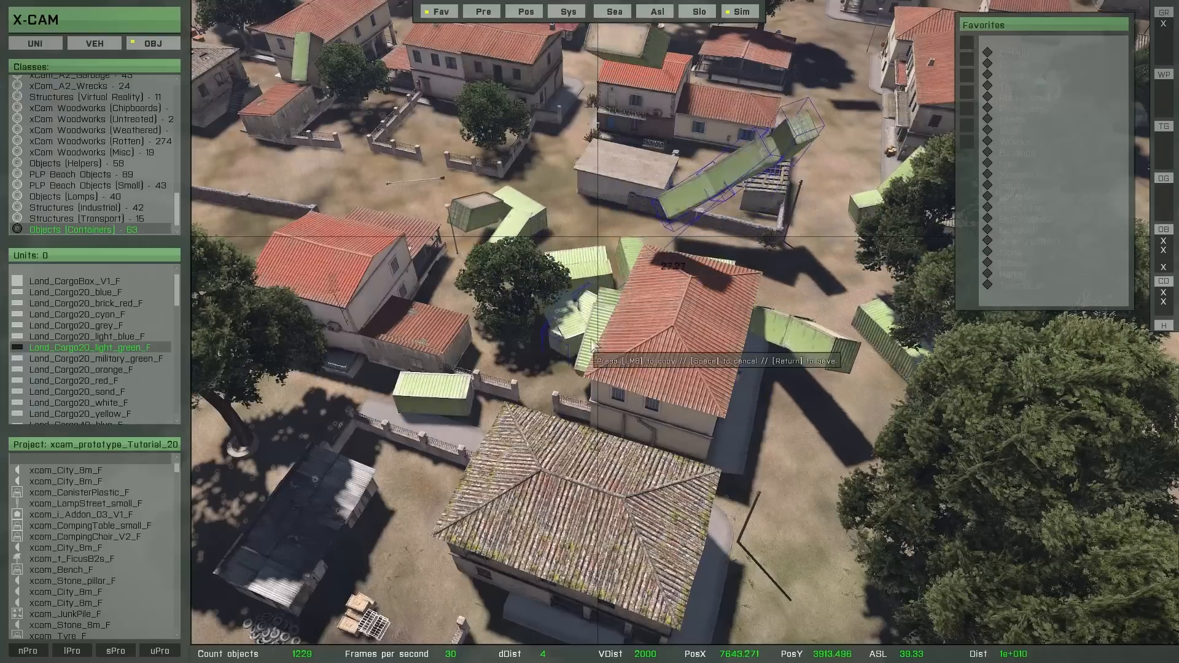
pyautogui.press('Return')
# - Create another Land_Cargo20_light_green_F in the open yard between the small shed and the long stone wall
pyautogui.moveTo(585, 301); pyautogui.dragTo(732, 345, button='right')
pyautogui.press('a')
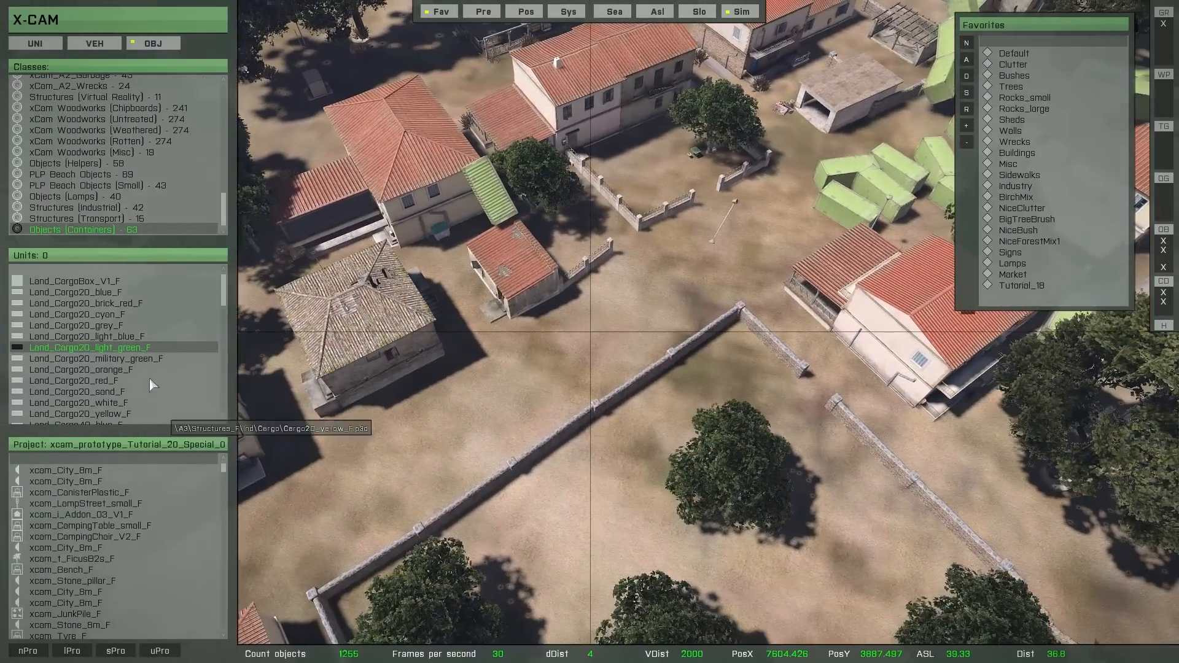
pyautogui.click(113, 348)
pyautogui.scroll(5, 511, 415)
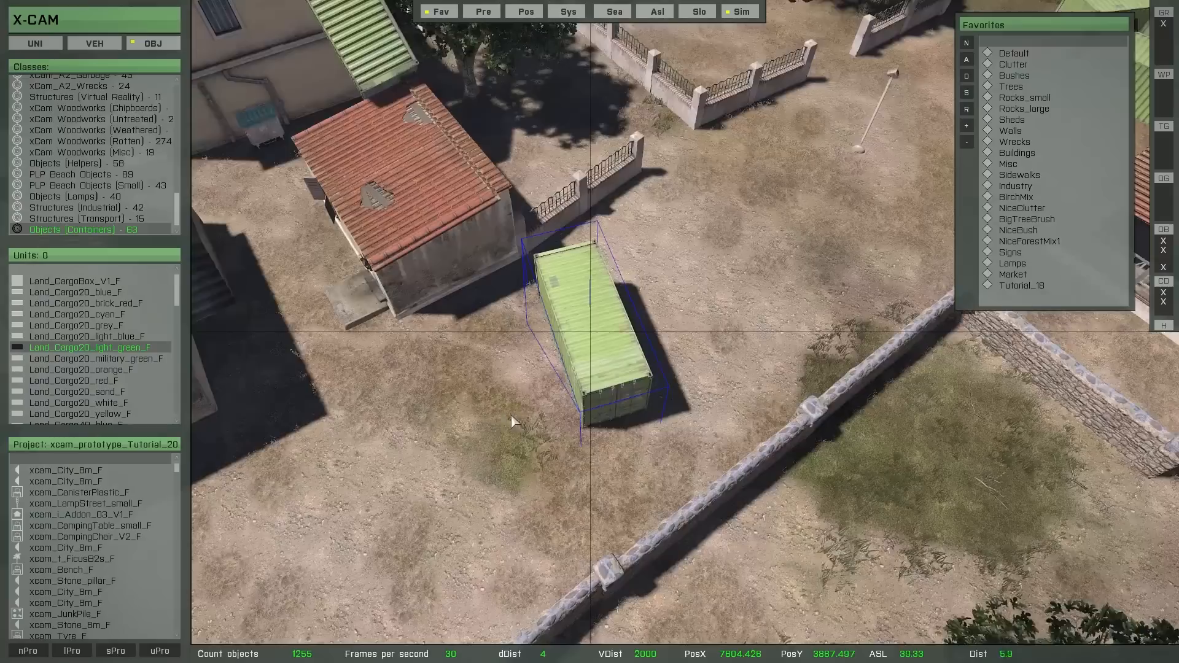
pyautogui.moveTo(511, 415)
pyautogui.mouseDown(button='right')
pyautogui.moveTo(574, 368)
pyautogui.moveTo(547, 396)
pyautogui.moveTo(544, 365)
pyautogui.moveTo(549, 428)
pyautogui.moveTo(495, 431)
pyautogui.mouseUp(button='right')
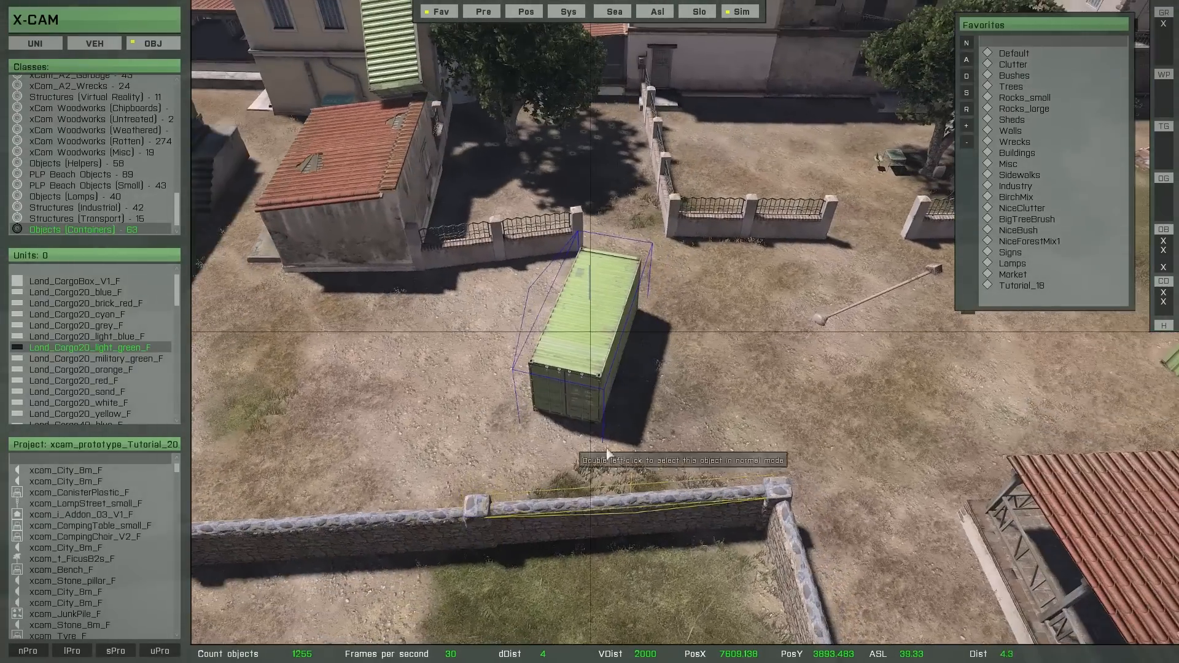
# - Stack repeated copies of the light green container on top of each other to build a tall tower
pyautogui.press('space')
pyautogui.press('space')
pyautogui.moveTo(623, 449); pyautogui.dragTo(726, 375, button='right')
pyautogui.press('space')
pyautogui.press('space')
pyautogui.press('space')
pyautogui.press('space')
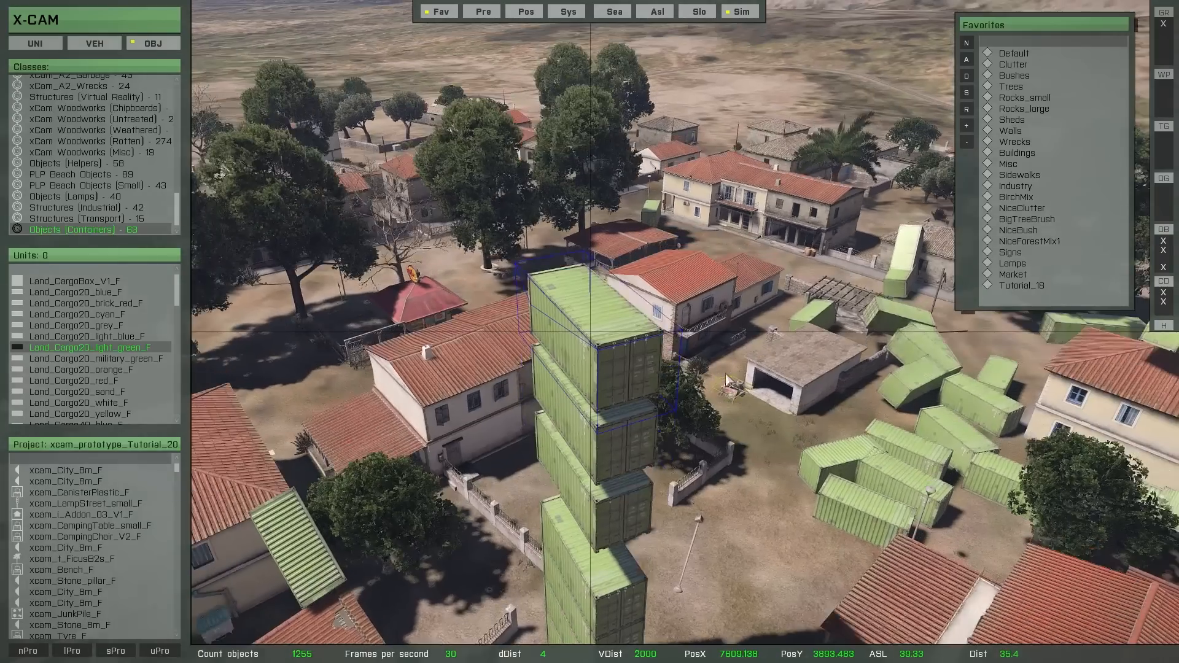
pyautogui.press('space')
pyautogui.press('space')
pyautogui.press('space')
pyautogui.press('space')
pyautogui.press('space')
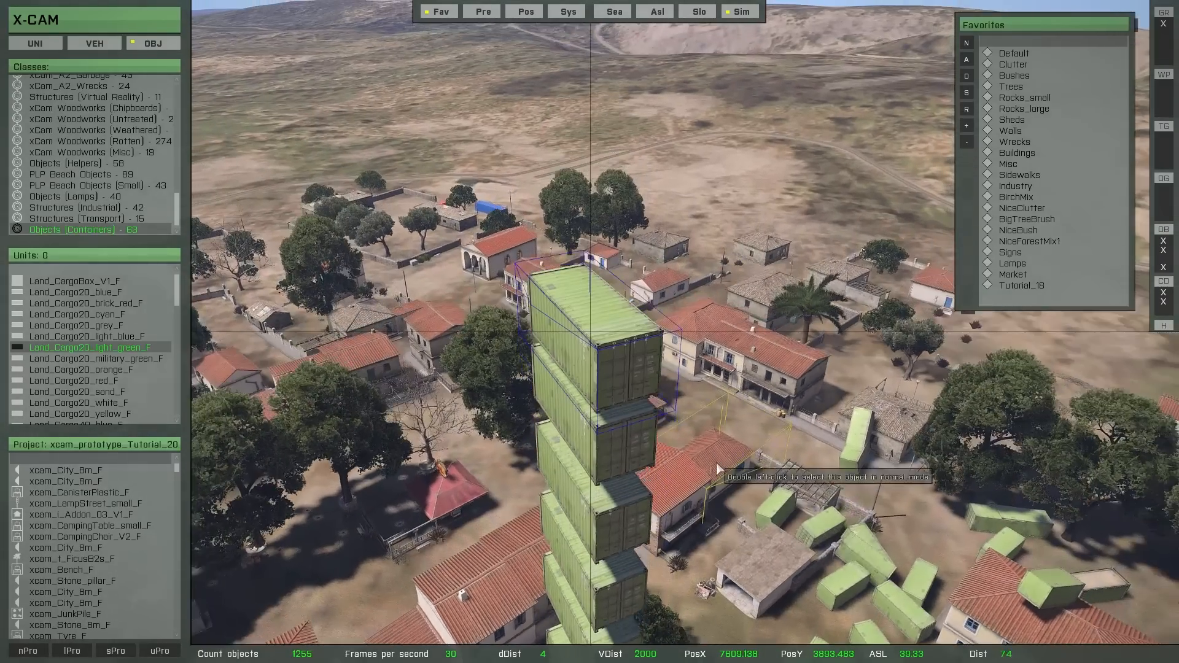
# - Leave the editor and look up at the container tower from the soldier's viewpoint
pyautogui.doubleClick(716, 467)
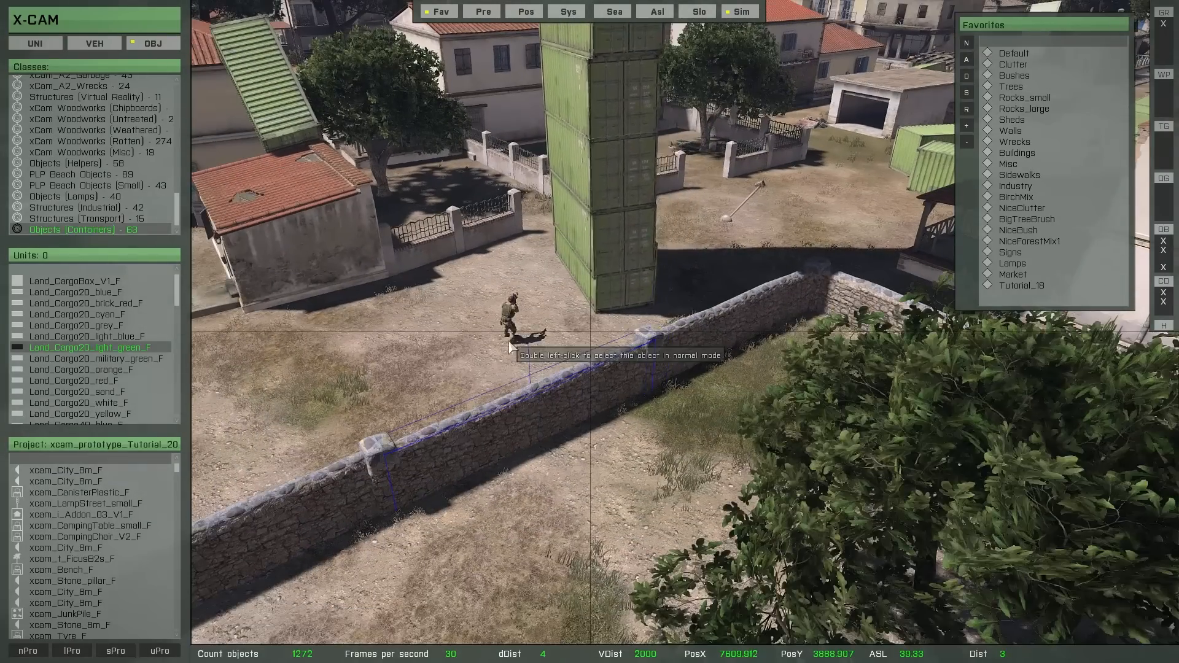
pyautogui.press('Escape')
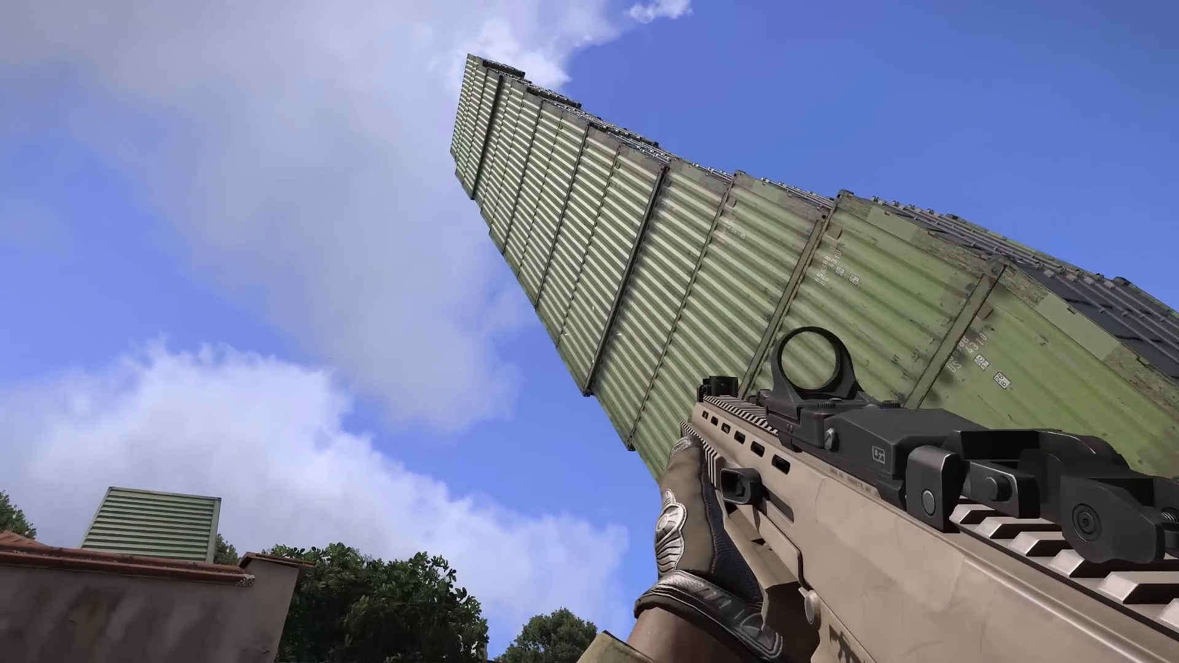
# - Walk around the small shed on foot and look at the light green container pile from the soldier's viewpoint
pyautogui.press('a')
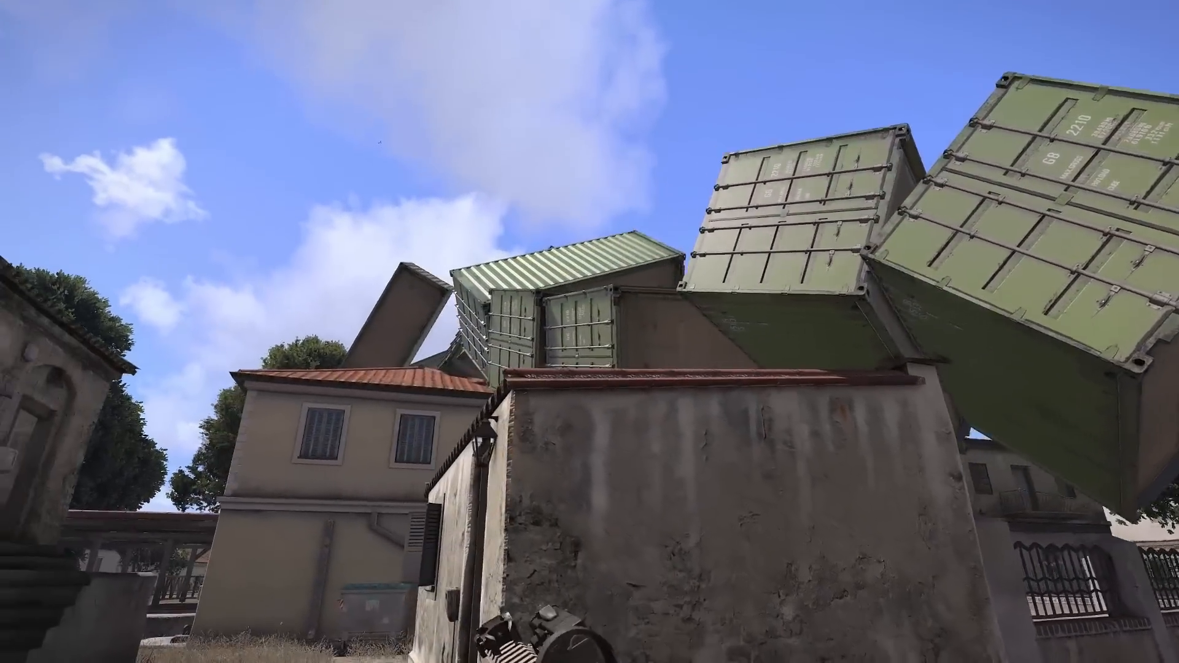
pyautogui.press('w')
pyautogui.press('w')
pyautogui.press('w')
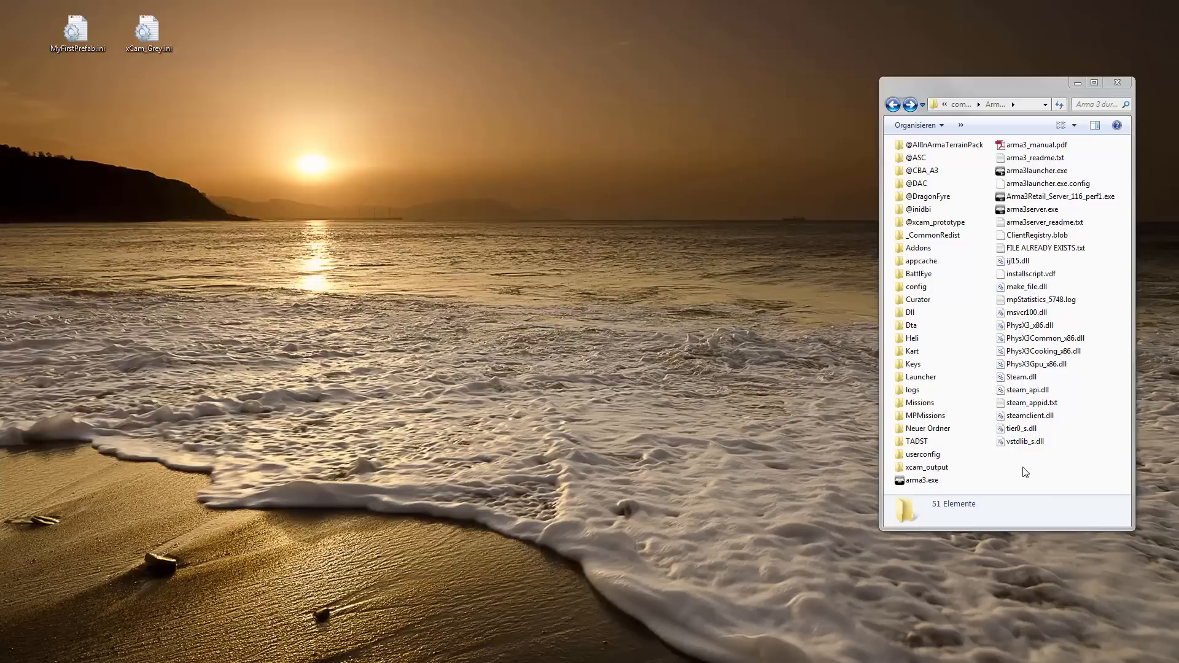
pyautogui.doubleClick(919, 210)
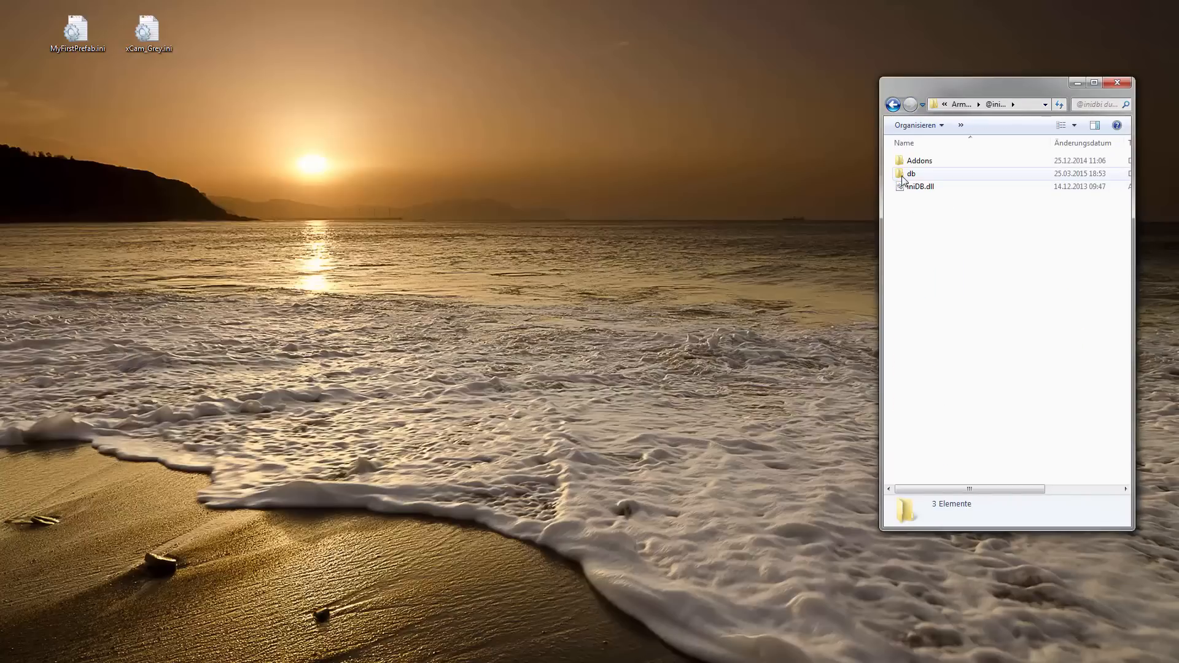
pyautogui.doubleClick(910, 174)
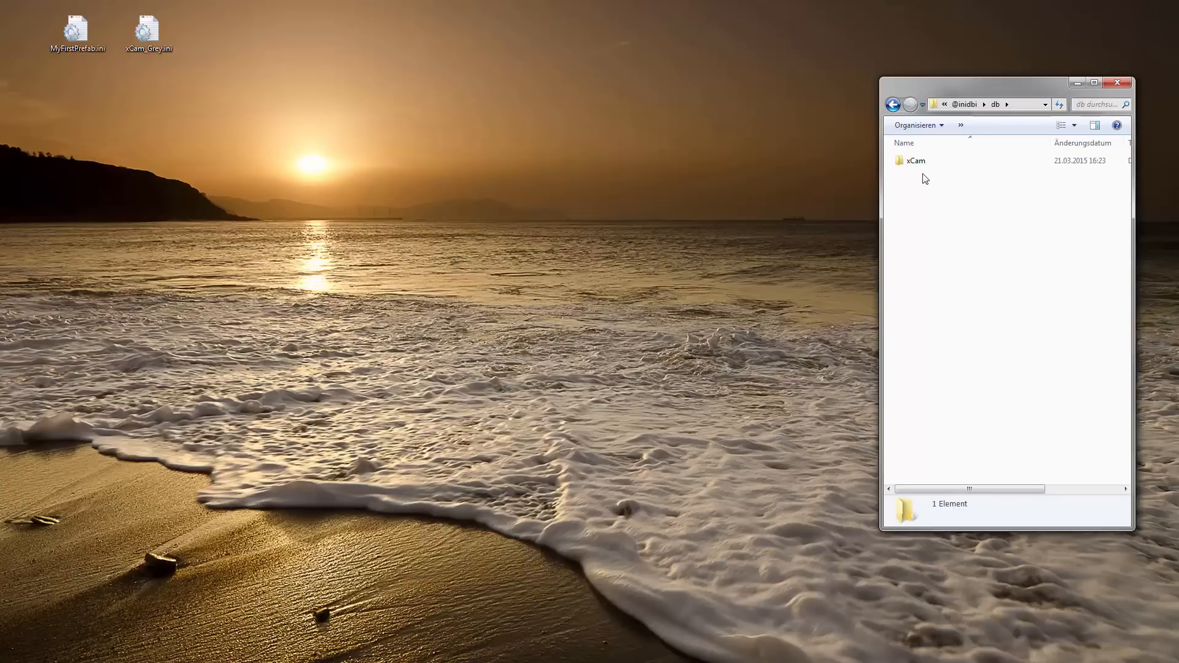
pyautogui.doubleClick(914, 162)
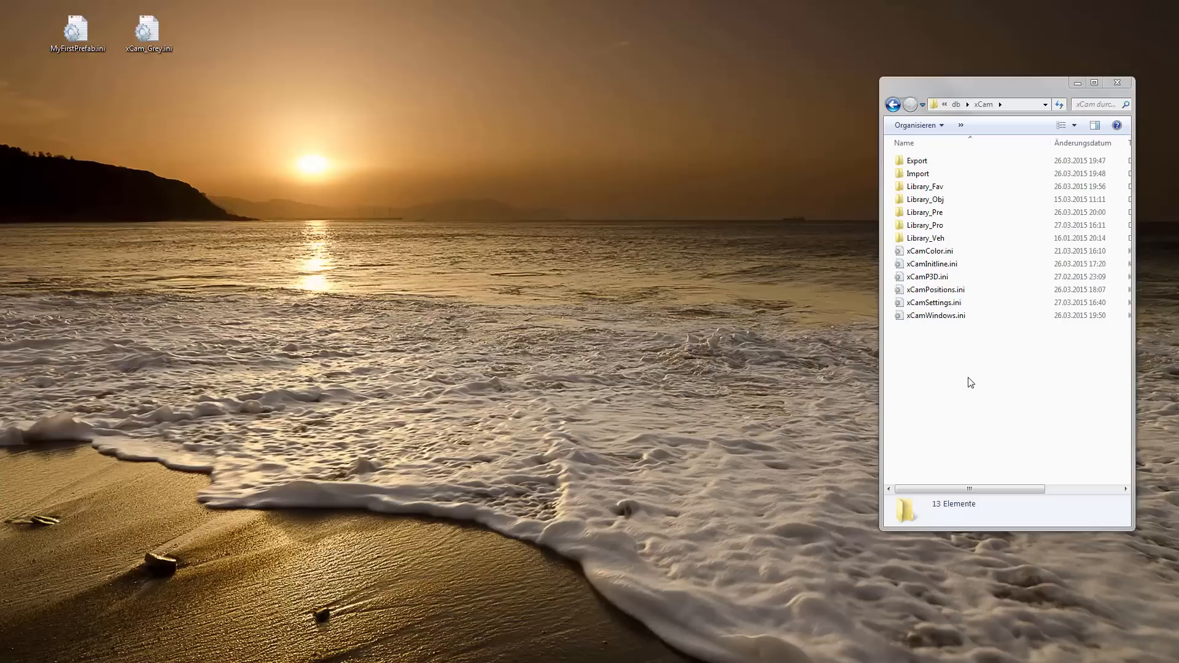
pyautogui.click(921, 318)
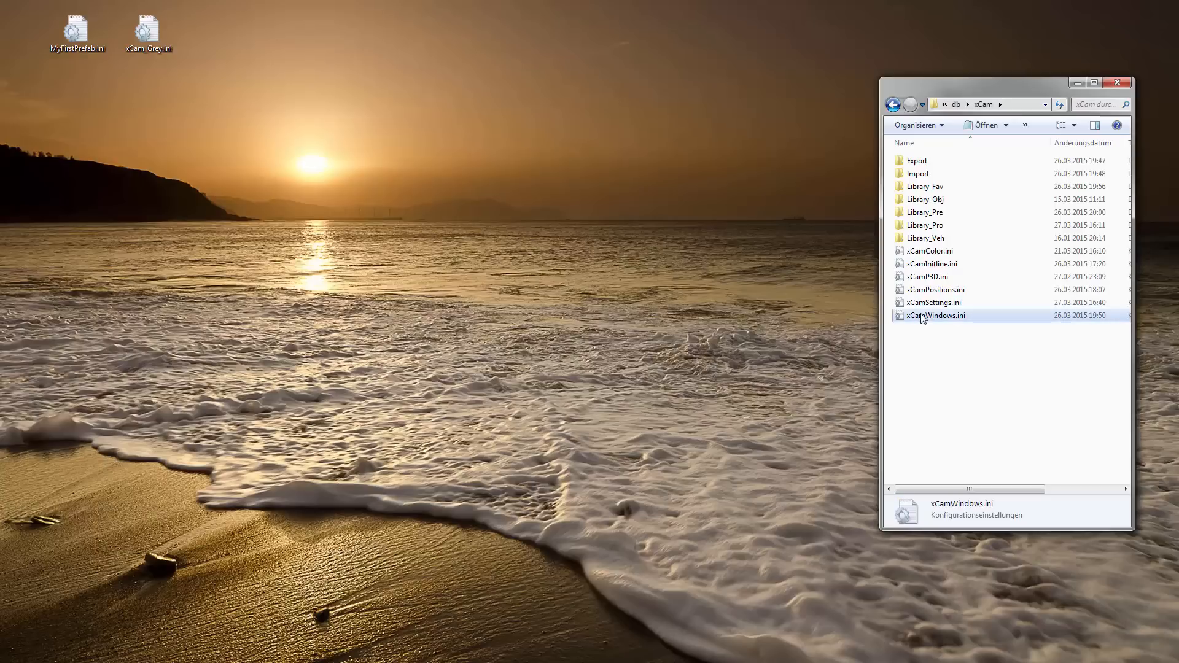
pyautogui.click(954, 356)
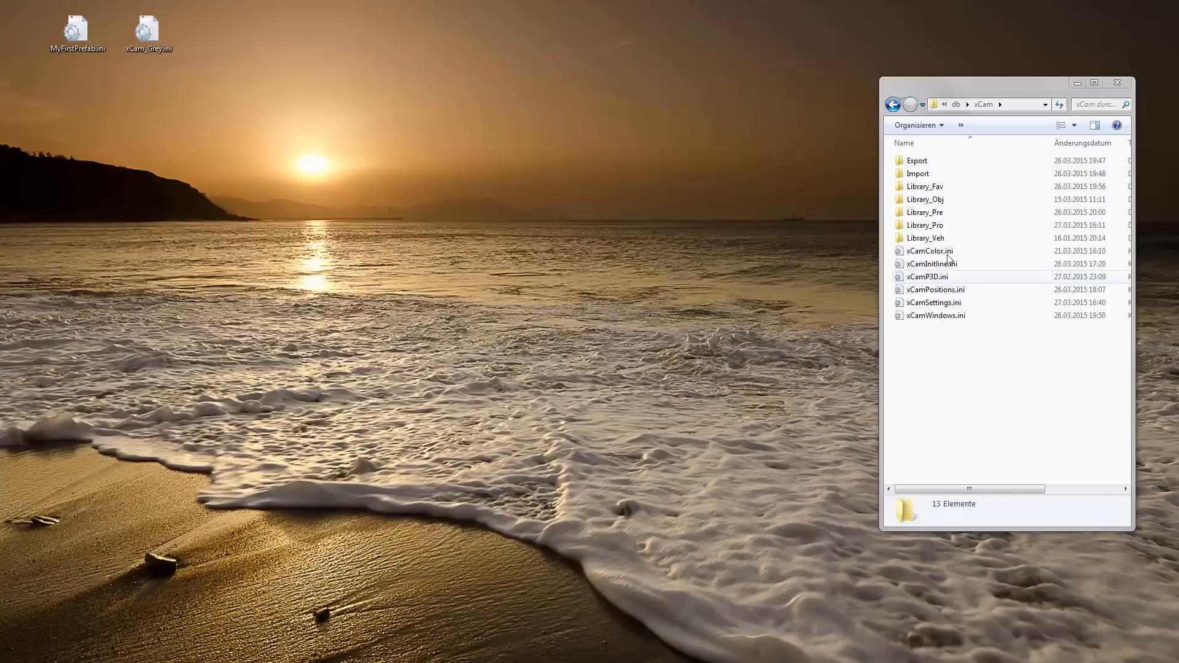
# - Open the Library_Obj and Library_Veh folders in separate windows and arrange them side by side for comparison
pyautogui.rightClick(916, 202)
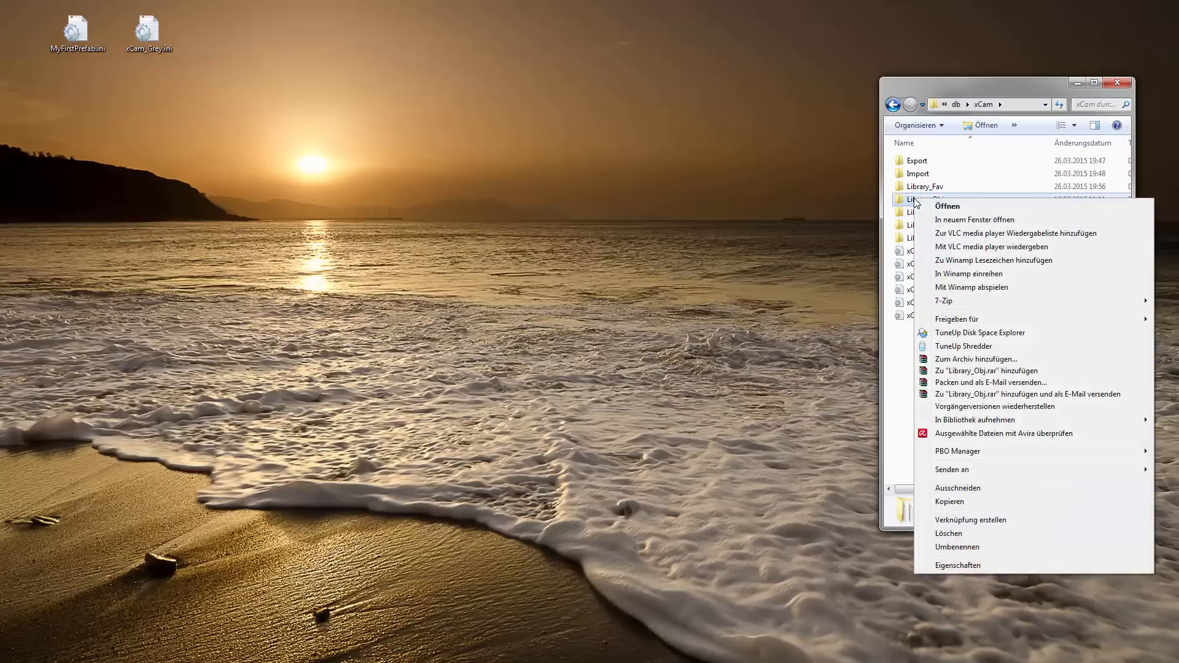
pyautogui.click(974, 220)
pyautogui.rightClick(923, 240)
pyautogui.click(954, 245)
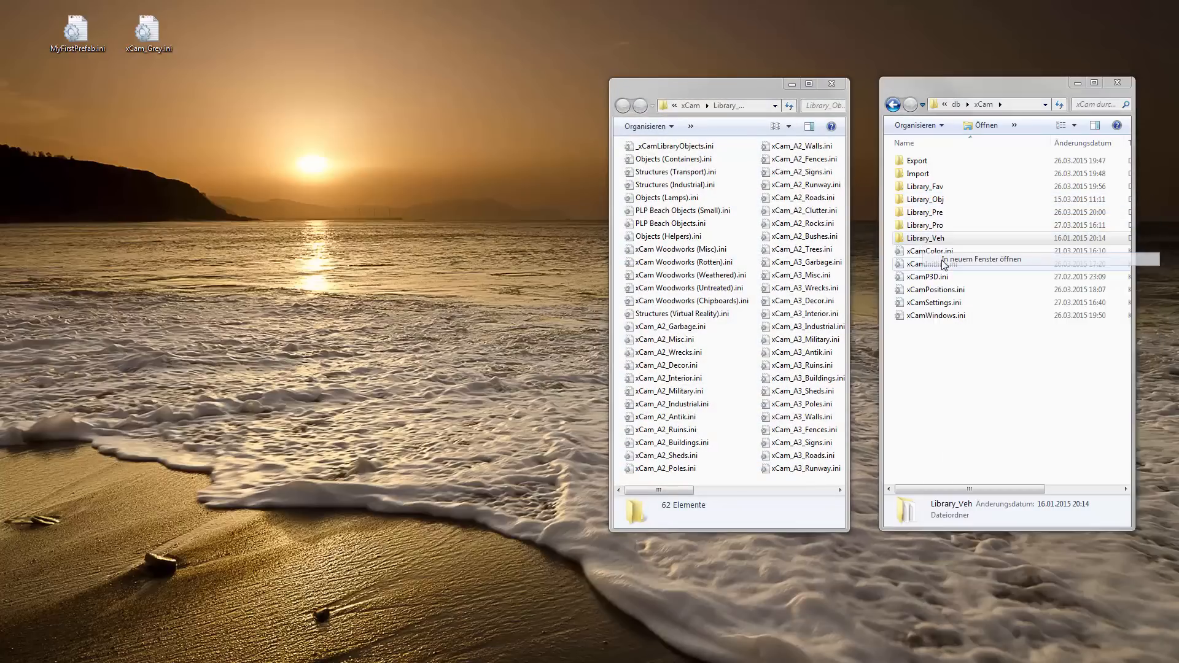
pyautogui.moveTo(754, 98); pyautogui.dragTo(458, 101)
pyautogui.moveTo(716, 88); pyautogui.dragTo(687, 96)
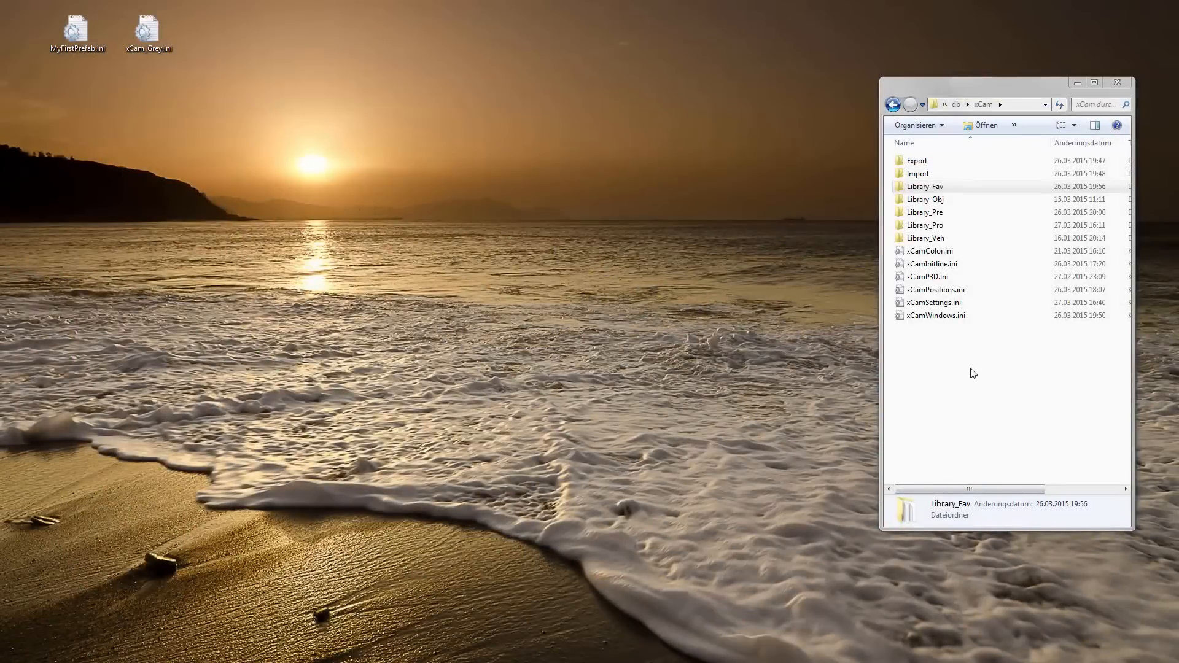
# - Open Library_Fav, Library_Pre and Library_Pro in their own windows and line them up next to each other
pyautogui.rightClick(929, 189)
pyautogui.click(959, 209)
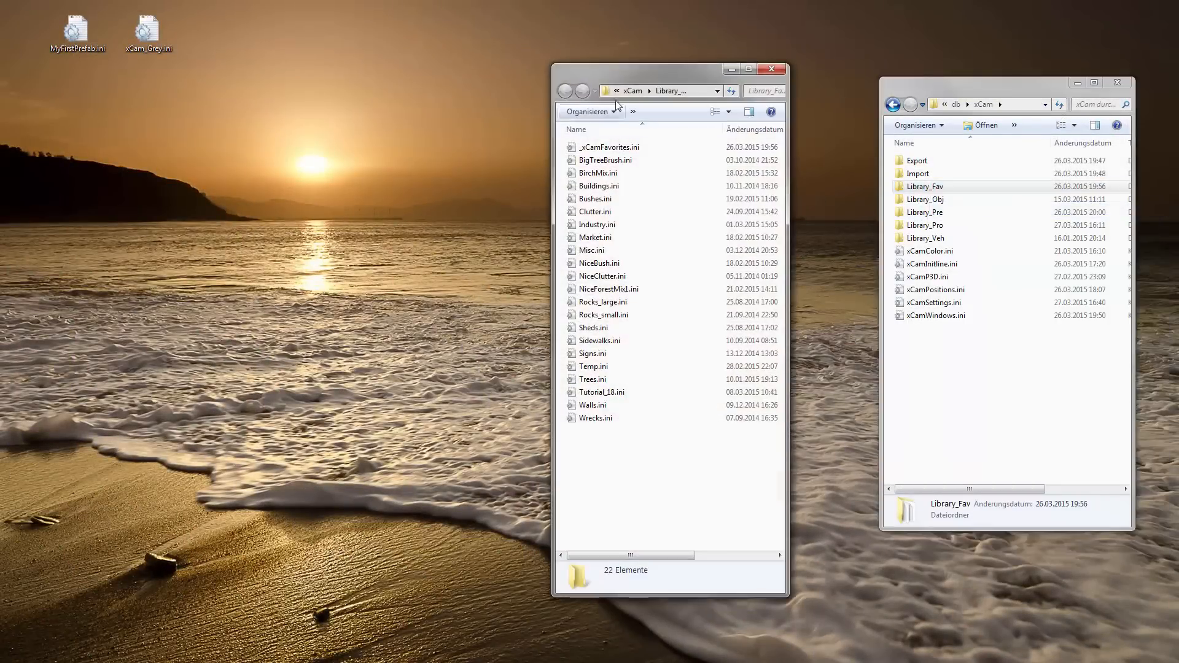
pyautogui.moveTo(621, 81); pyautogui.dragTo(112, 95)
pyautogui.click(917, 215)
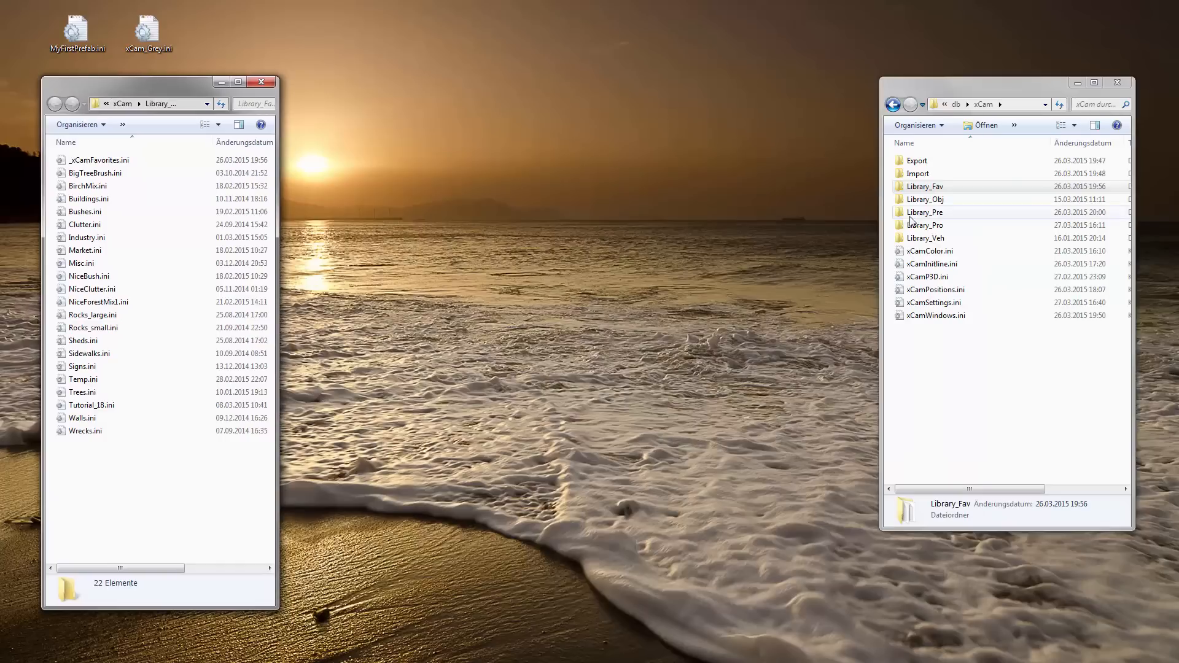
pyautogui.rightClick(918, 218)
pyautogui.click(949, 240)
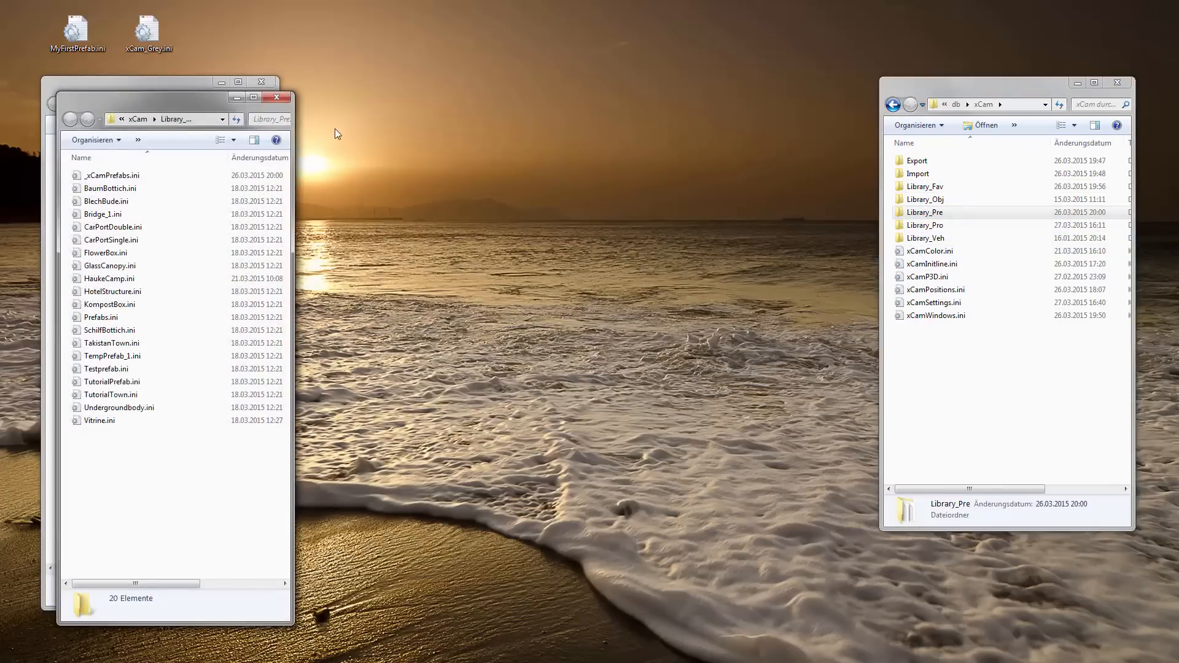
pyautogui.moveTo(201, 104); pyautogui.dragTo(437, 90)
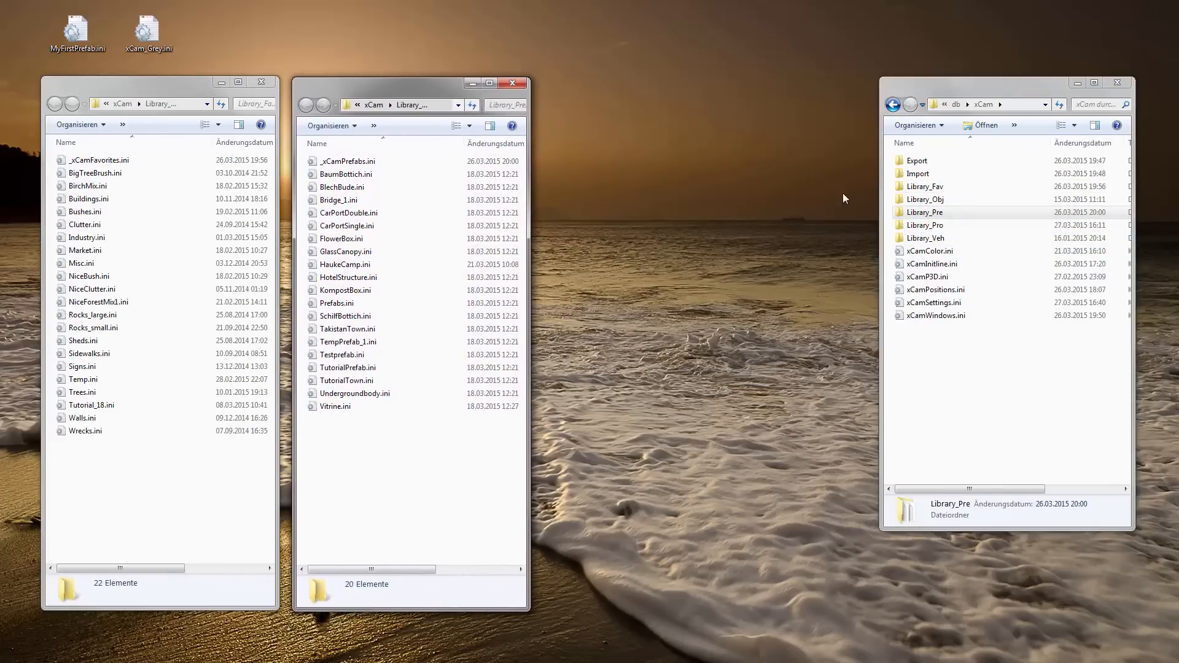
pyautogui.rightClick(924, 227)
pyautogui.click(945, 250)
pyautogui.moveTo(389, 97); pyautogui.dragTo(630, 102)
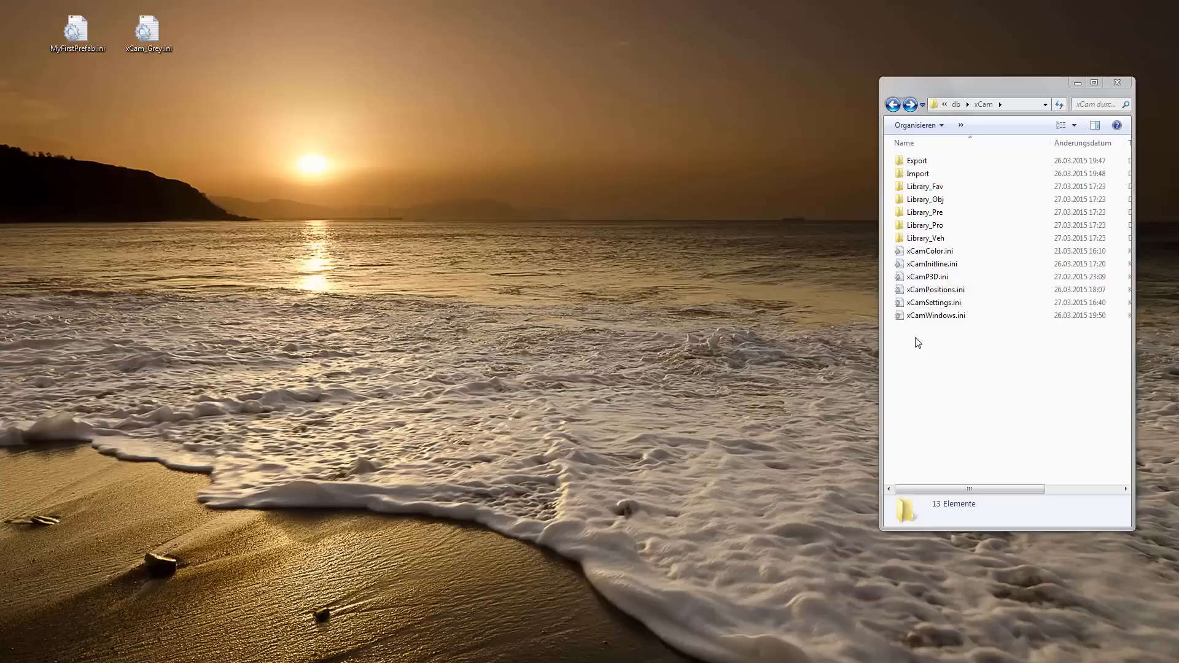
# - Duplicate the xCam folder inside db and rename the copy xCam_myMap
pyautogui.click(892, 104)
pyautogui.moveTo(907, 160); pyautogui.dragTo(952, 268)
pyautogui.moveTo(952, 268); pyautogui.dragTo(952, 268, button='right')
pyautogui.click(979, 285)
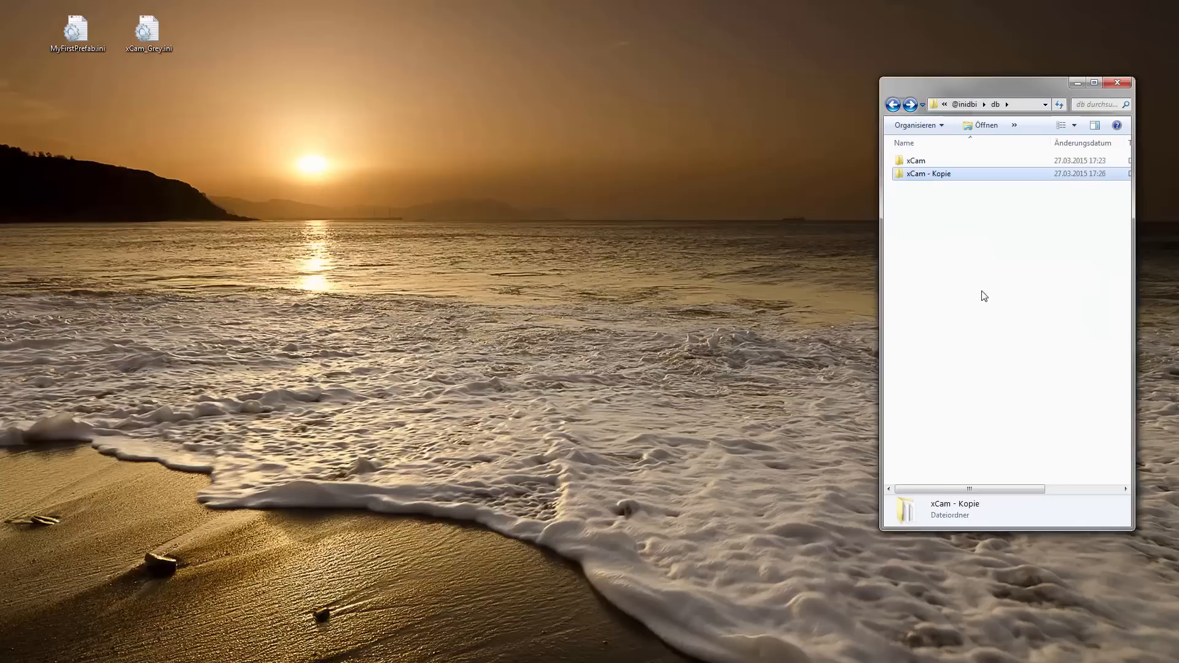
pyautogui.click(954, 178)
pyautogui.moveTo(956, 177); pyautogui.dragTo(925, 179)
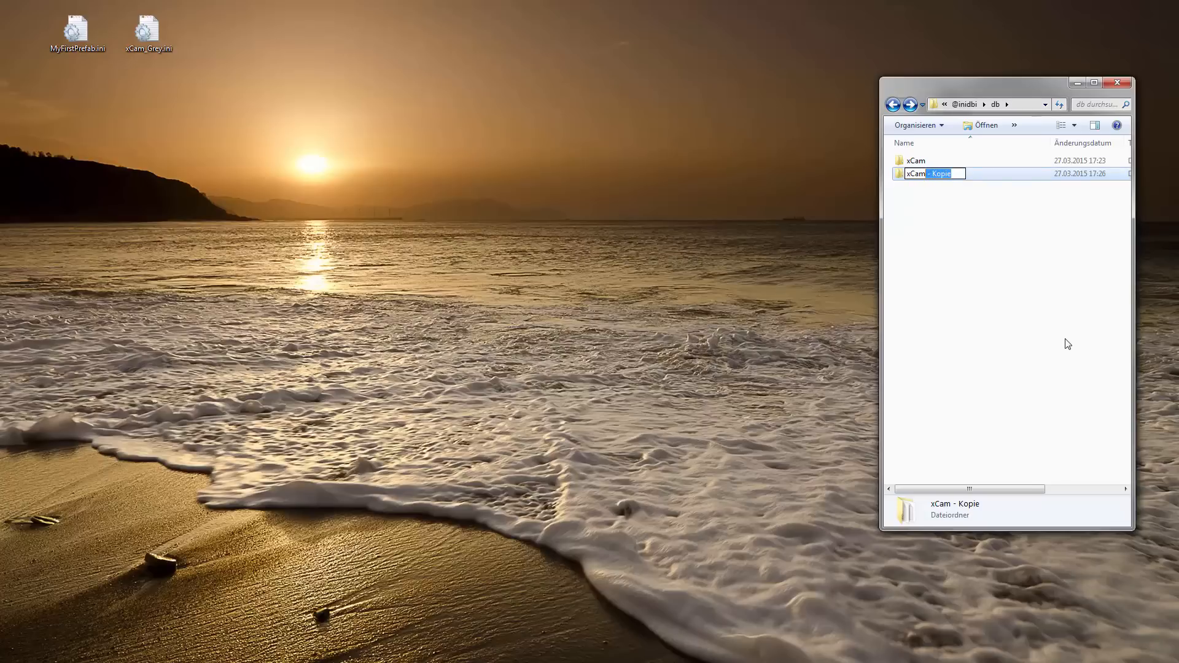
pyautogui.write('_myMap')
pyautogui.press('Return')
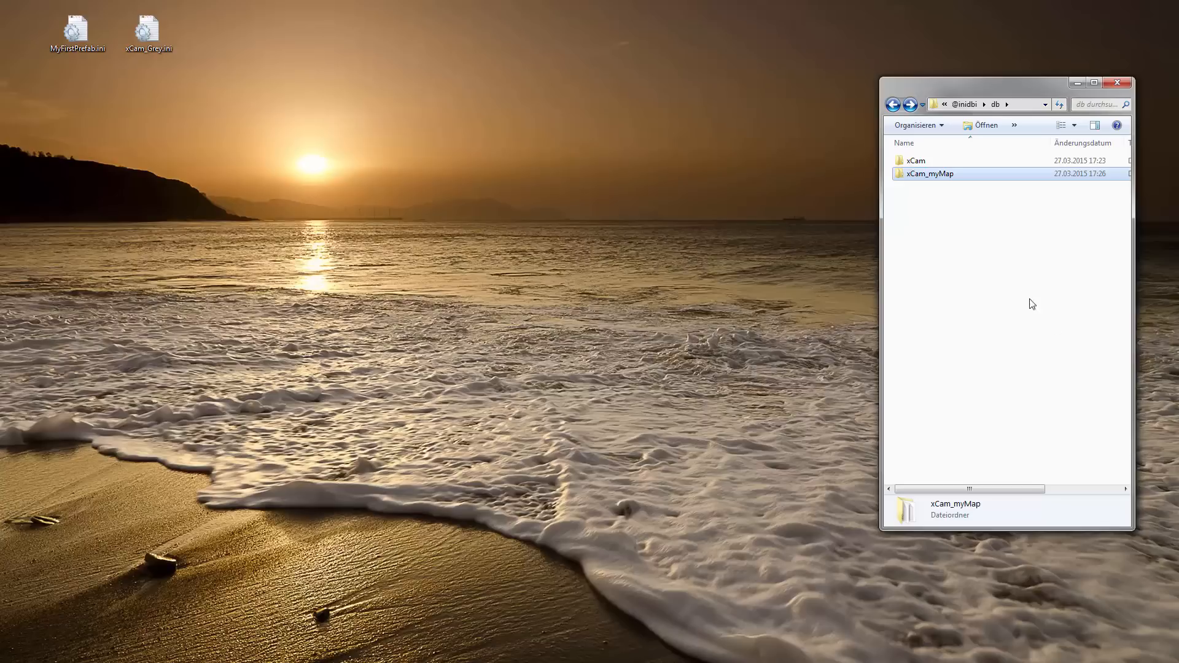
pyautogui.click(991, 255)
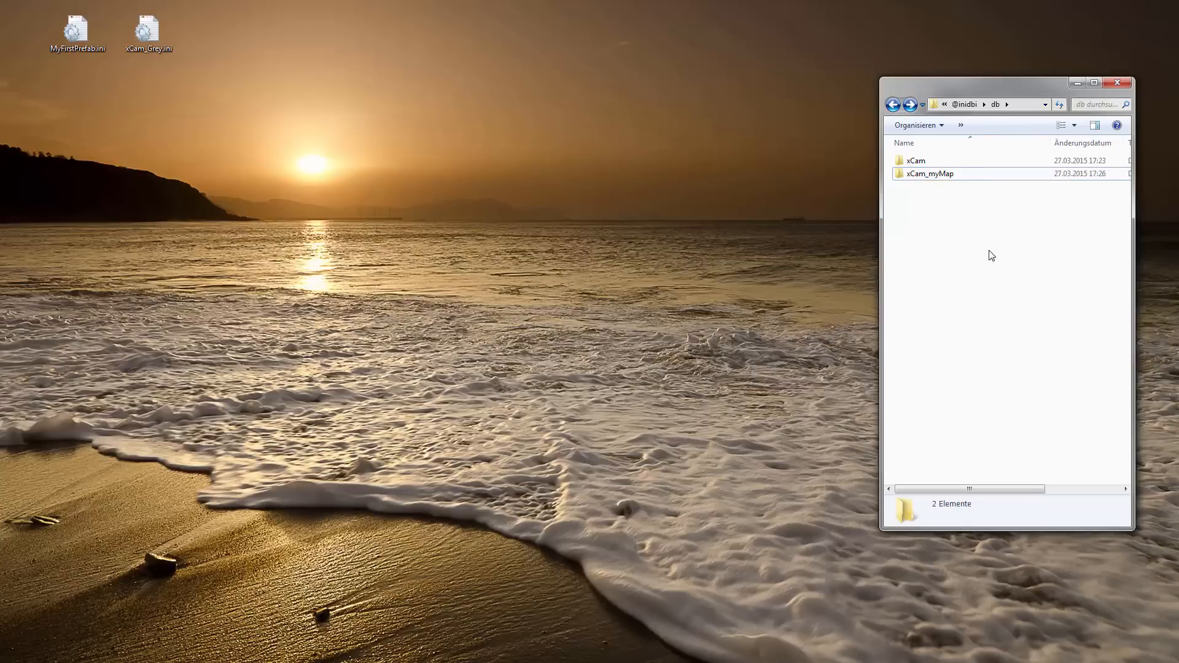
# - Delete all project ini files from the Library_Pro folder of xCam and return to the xCam folder
pyautogui.doubleClick(916, 161)
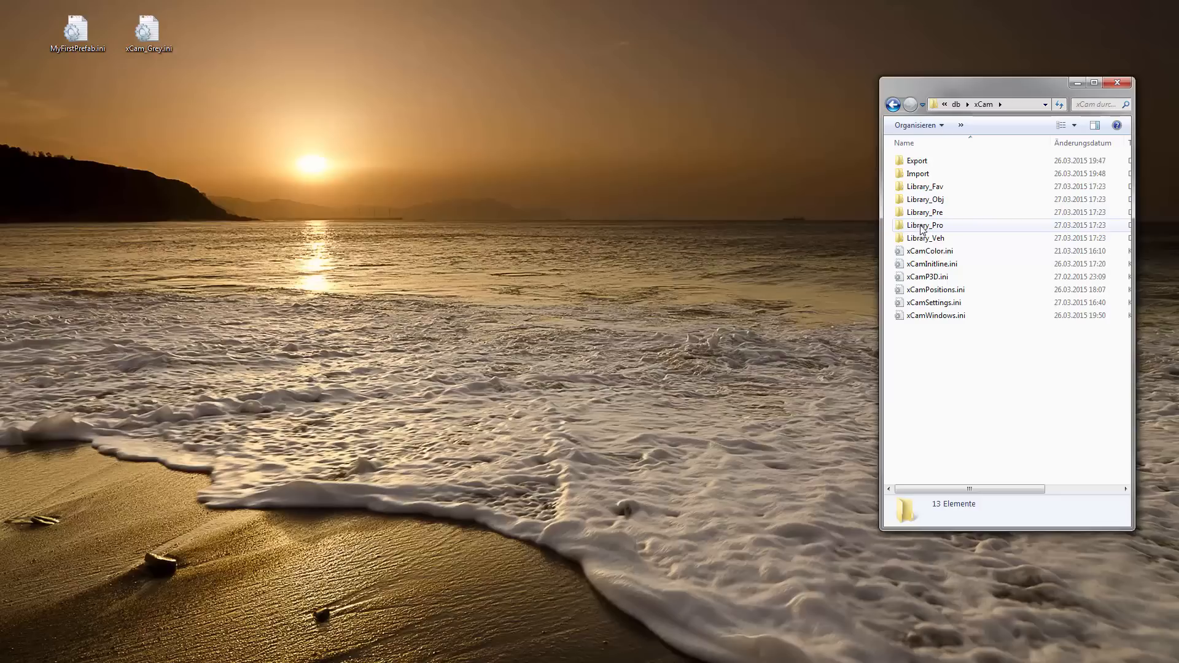
pyautogui.doubleClick(921, 226)
pyautogui.moveTo(993, 331); pyautogui.dragTo(914, 165)
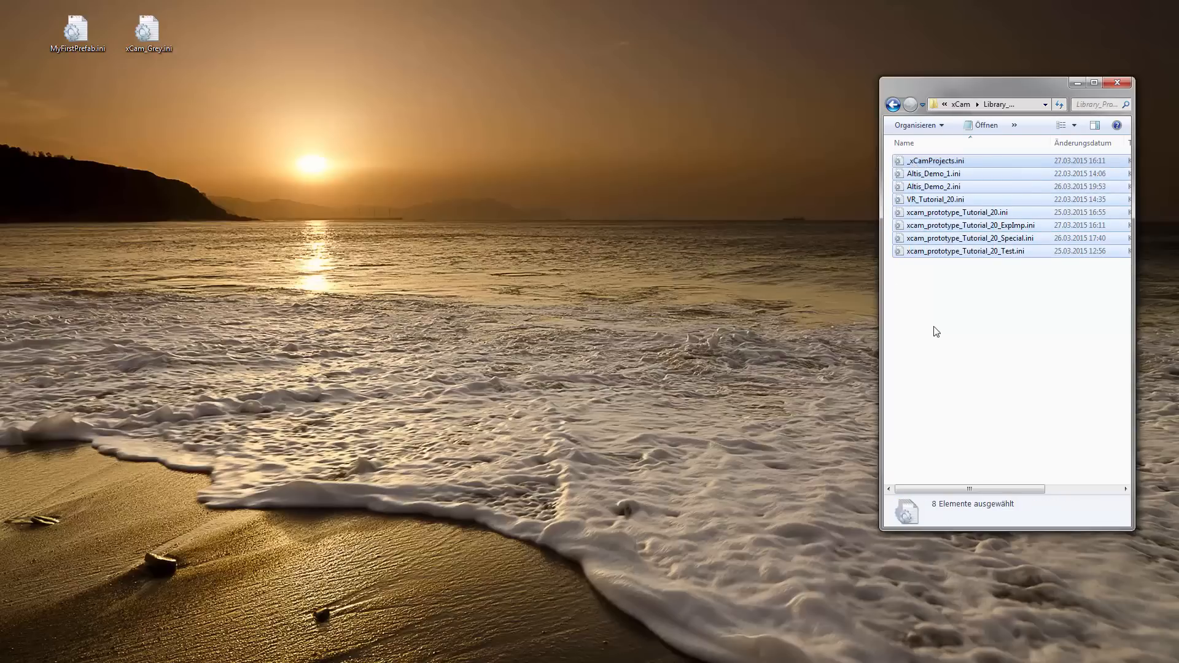
pyautogui.press('Delete')
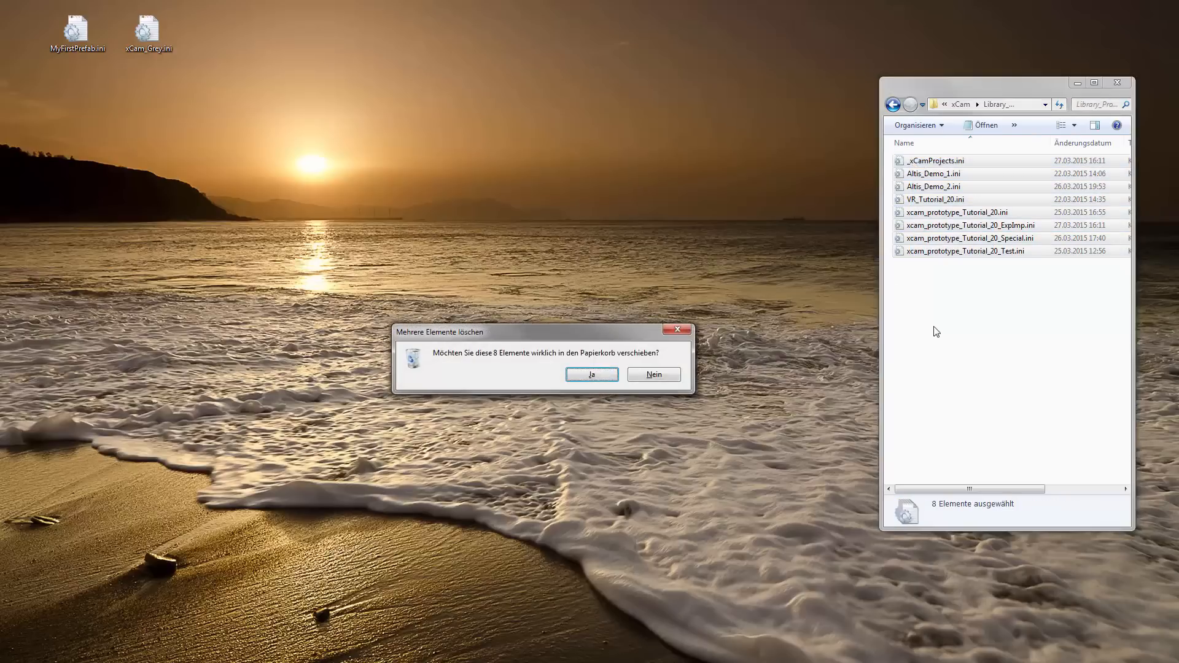
pyautogui.click(603, 374)
pyautogui.click(893, 105)
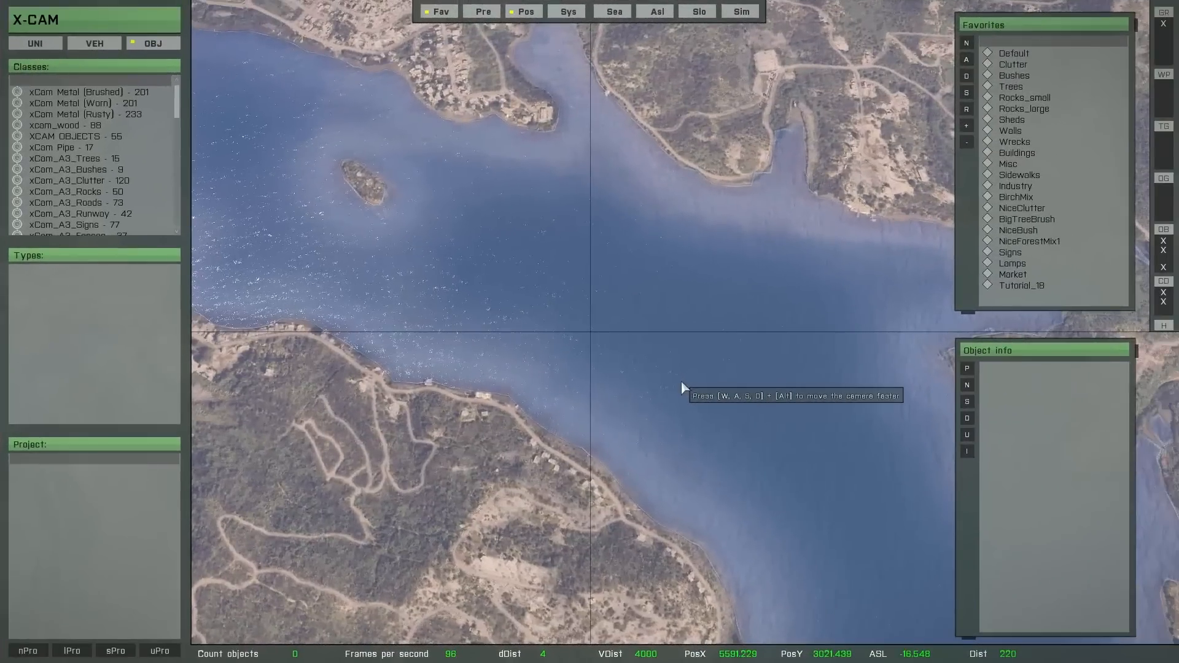
# - Switch to X-Cam, load the Orange_Grey_2 color set from the settings and return to the object mode
pyautogui.moveTo(190, 68)
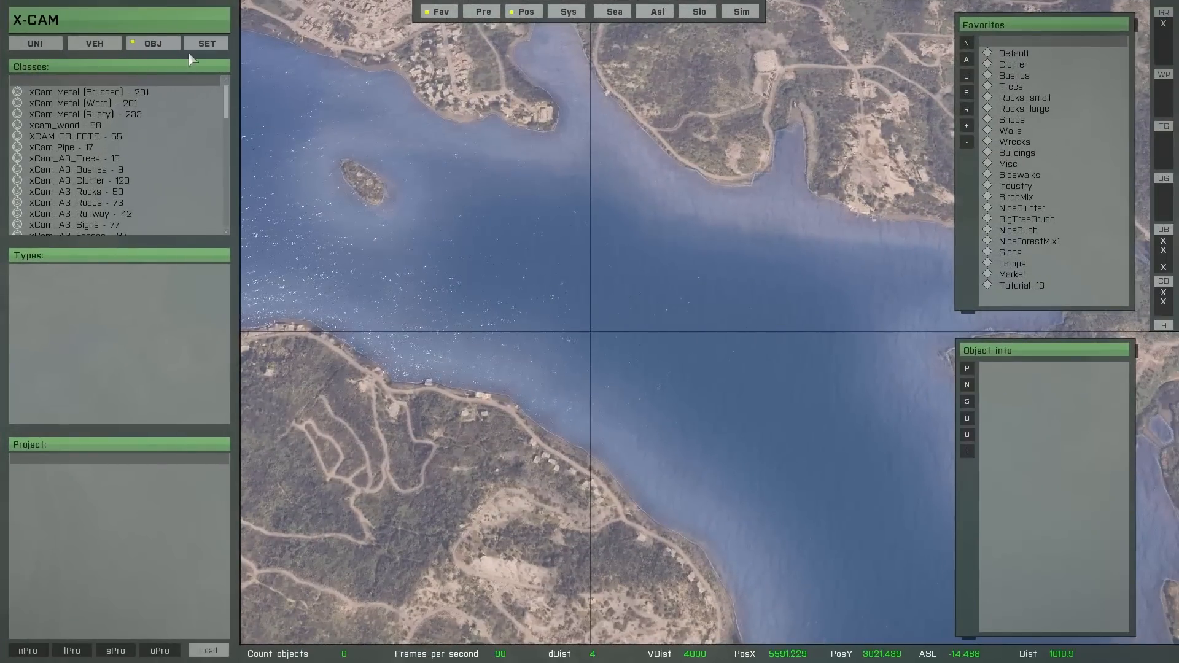
pyautogui.click(201, 43)
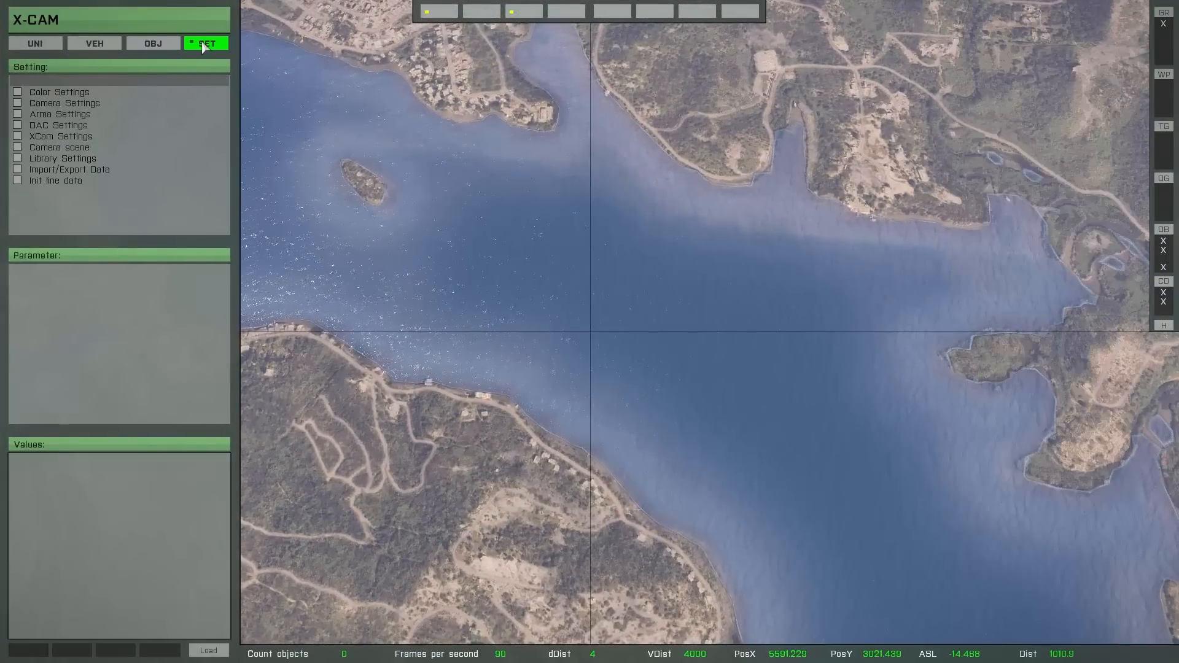
pyautogui.click(209, 651)
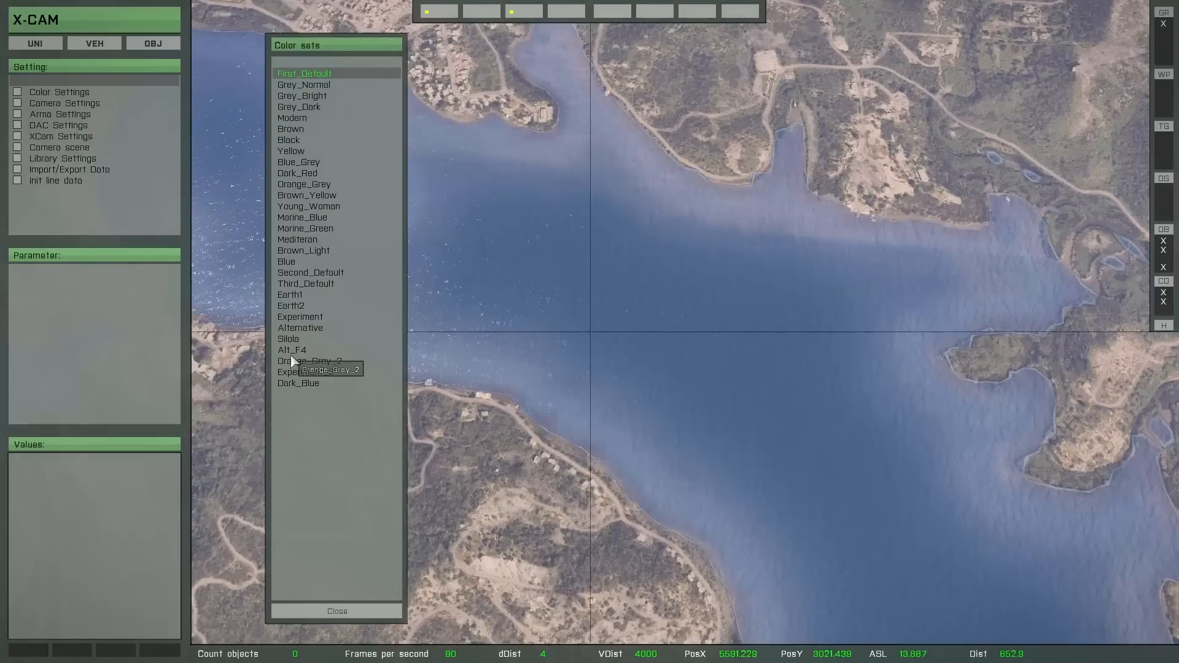
pyautogui.click(308, 361)
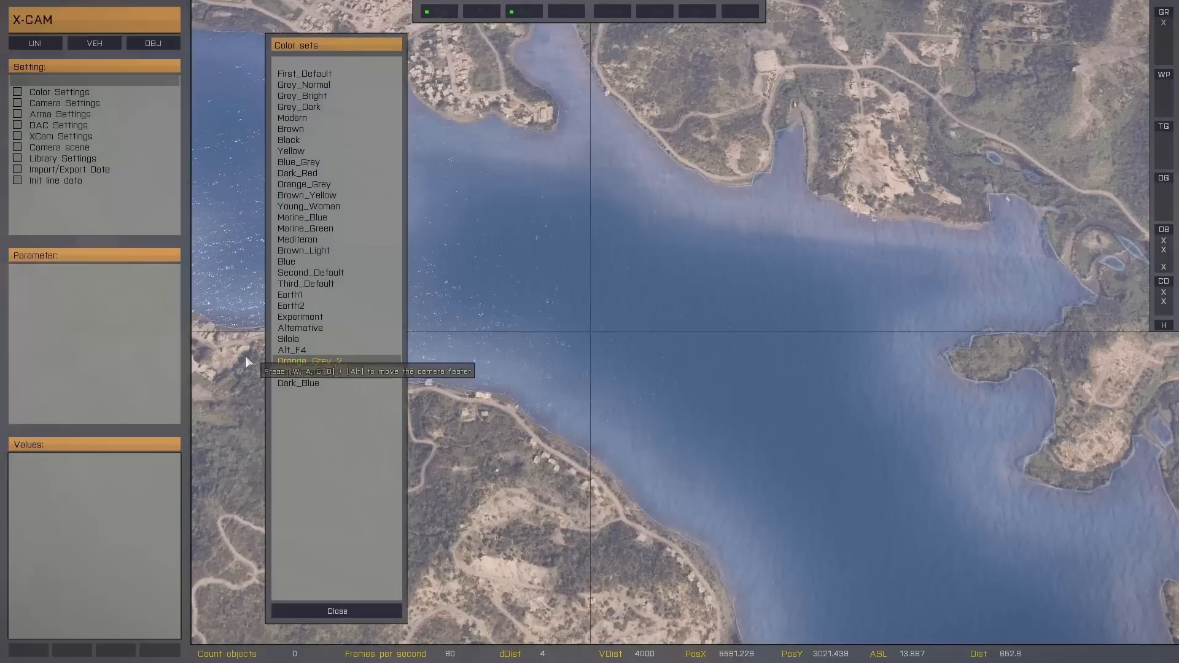
pyautogui.click(319, 611)
pyautogui.click(156, 48)
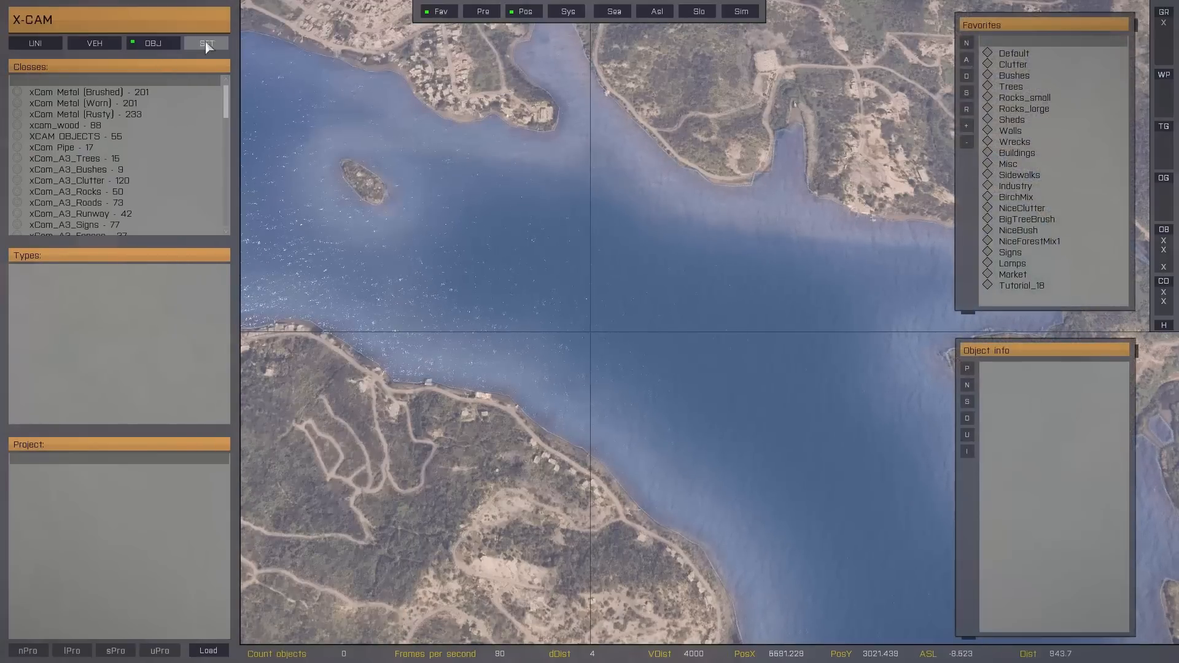
# - Export the currently used colorset Orange_Grey_2 through the Import/Export Data settings
pyautogui.click(196, 44)
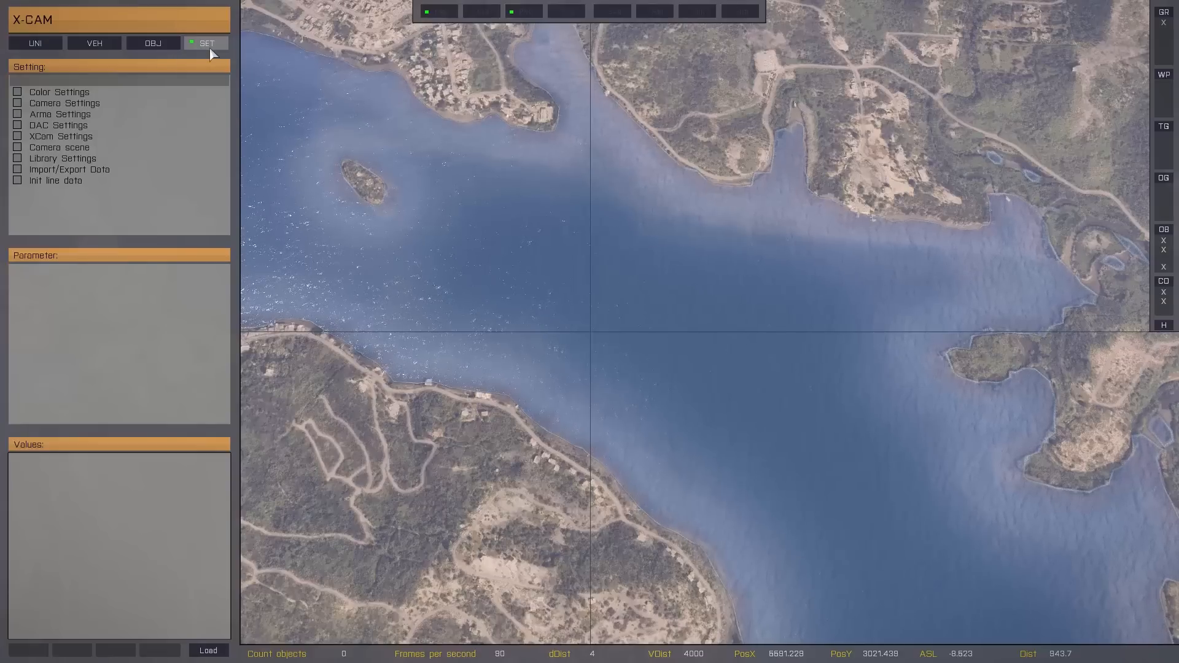
pyautogui.click(70, 173)
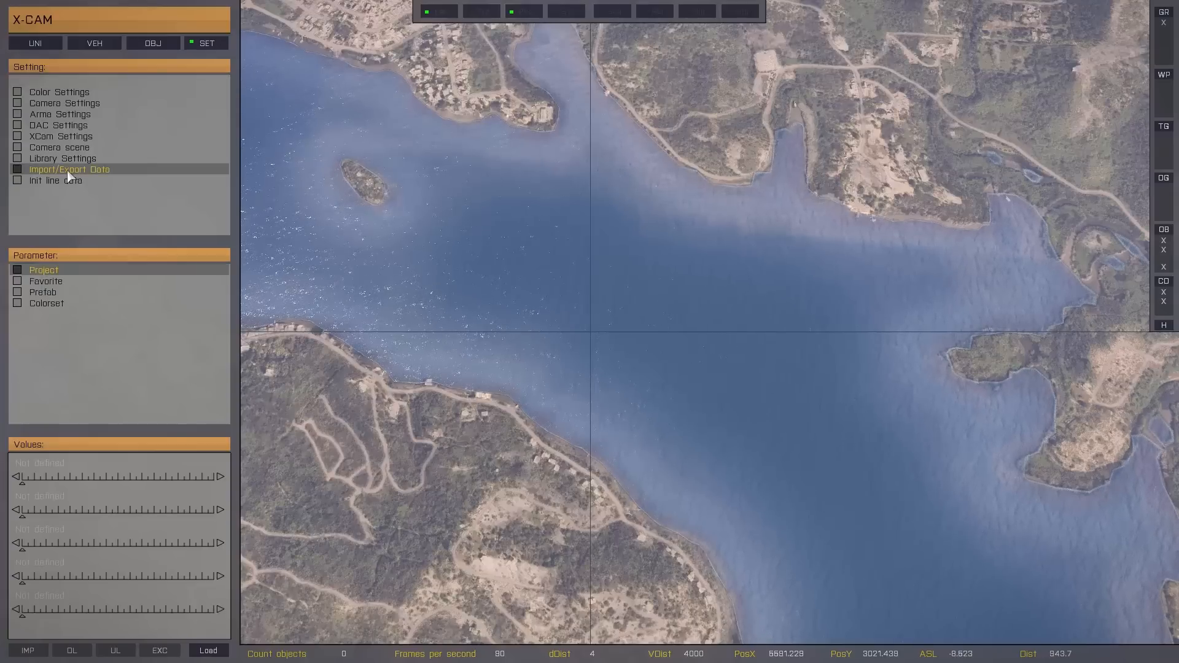
pyautogui.click(47, 305)
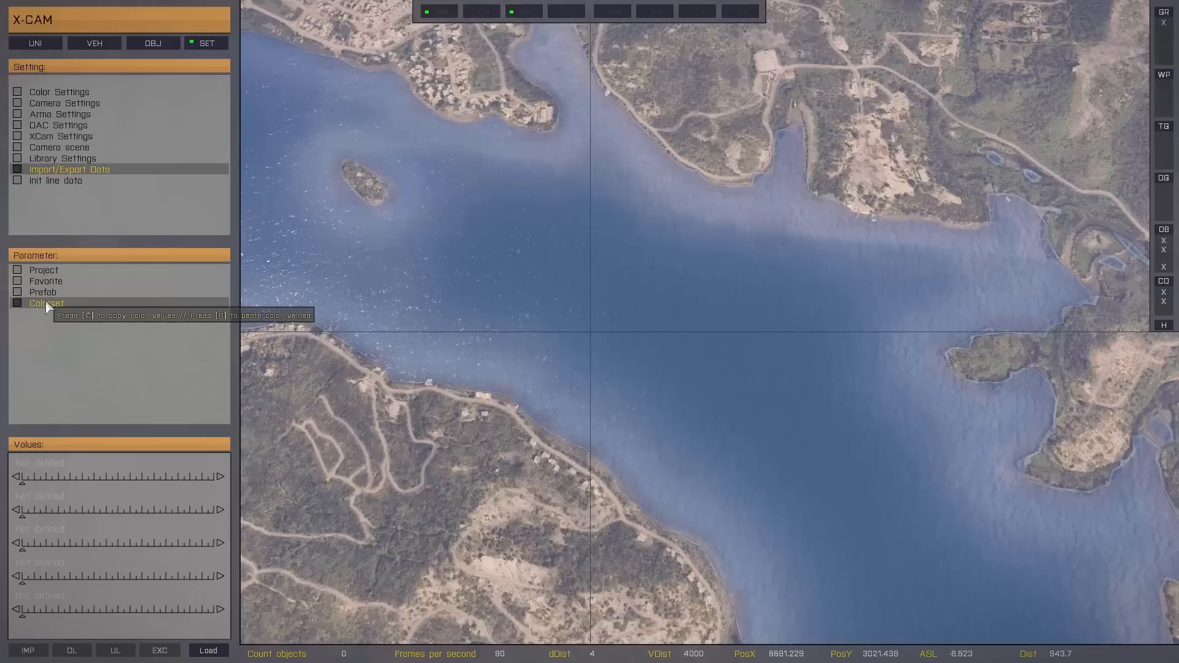
pyautogui.click(174, 655)
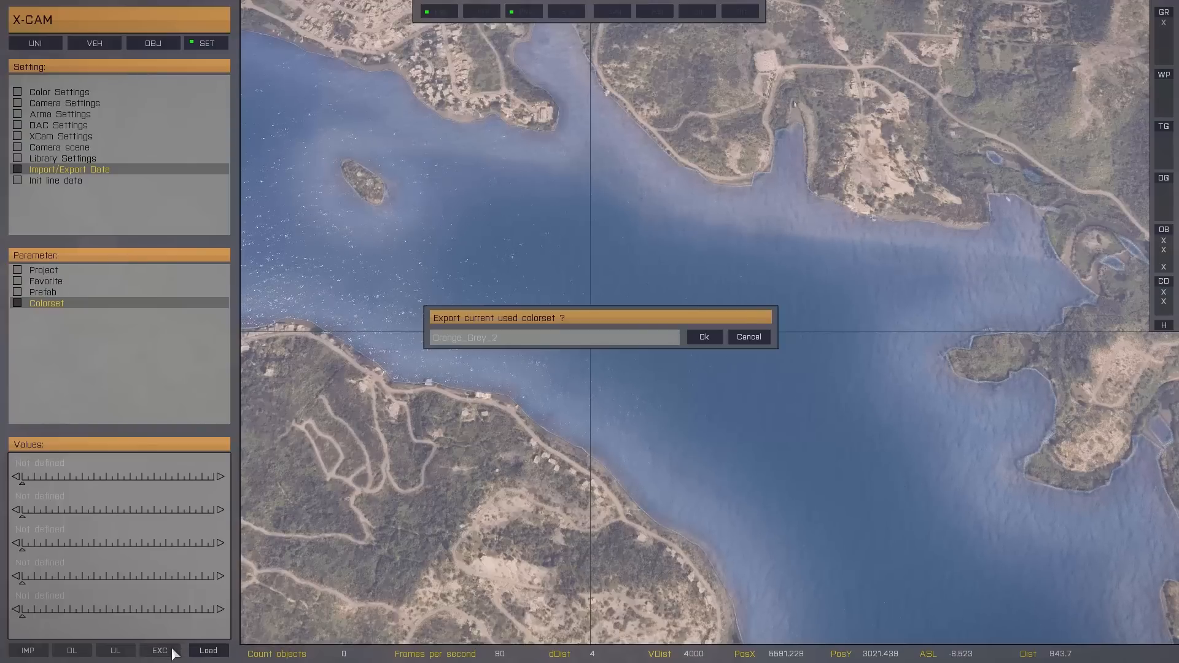
pyautogui.click(705, 338)
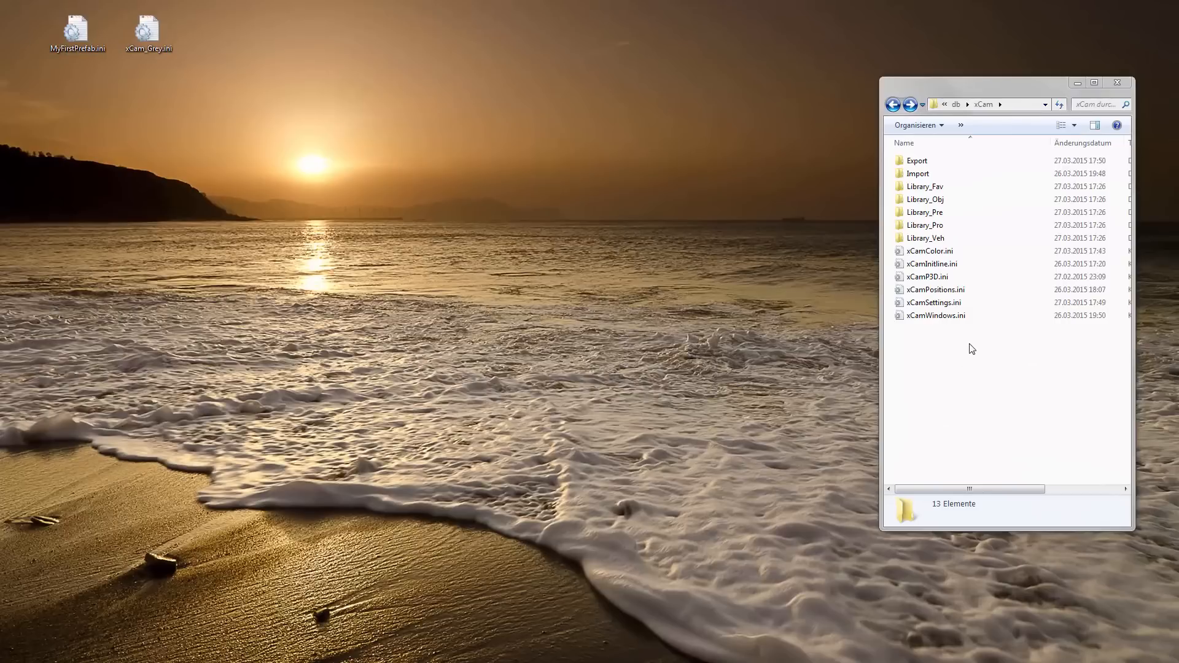
# - Check the exported color set file in xCam's Export folder and the xCam_Grey.ini file on the desktop, then return to the xCam folder
pyautogui.click(919, 163)
pyautogui.doubleClick(919, 163)
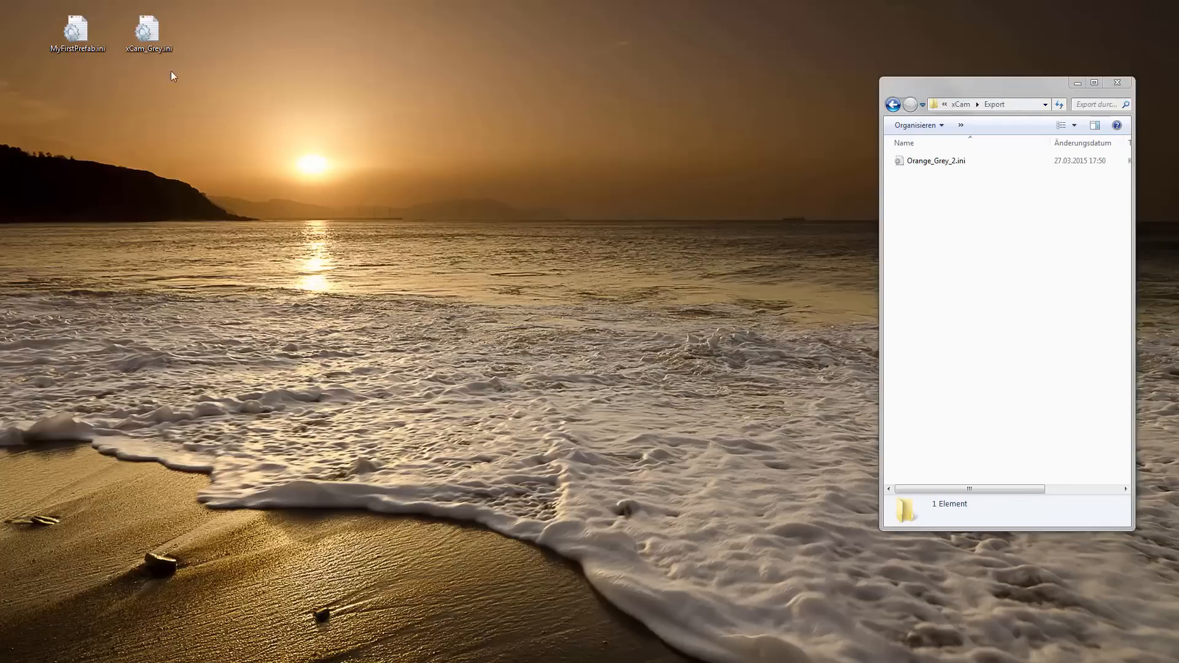
pyautogui.click(153, 38)
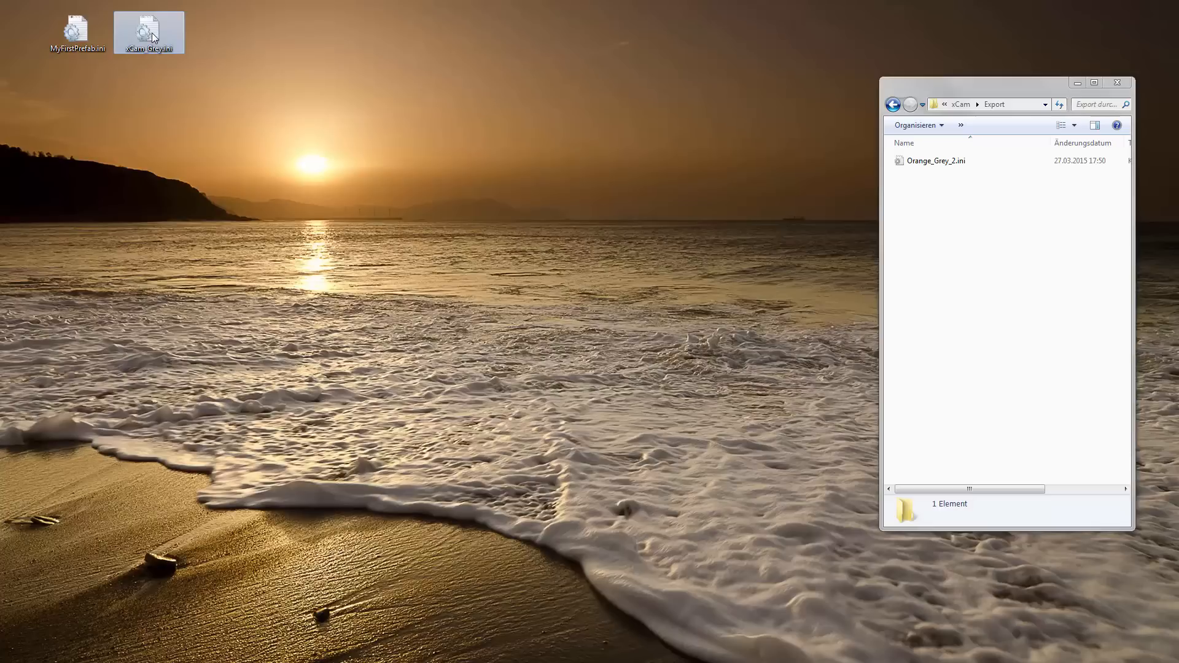
pyautogui.moveTo(153, 38)
pyautogui.mouseDown()
pyautogui.moveTo(351, 132)
pyautogui.moveTo(161, 39)
pyautogui.mouseUp()
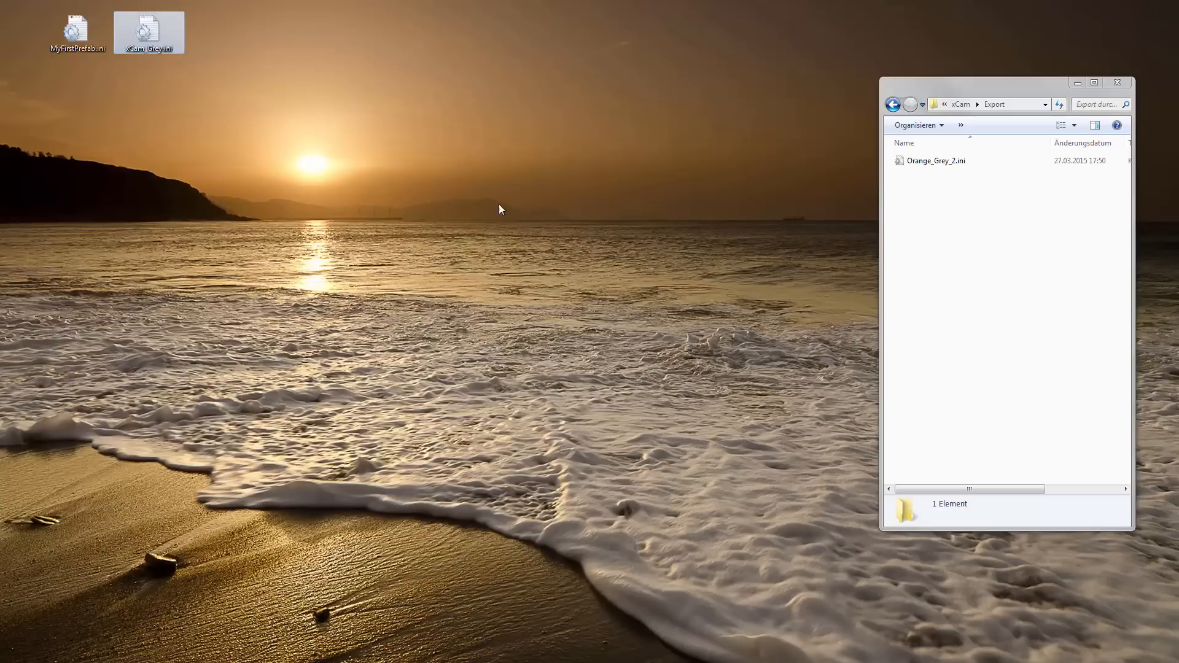
pyautogui.click(474, 197)
pyautogui.click(894, 105)
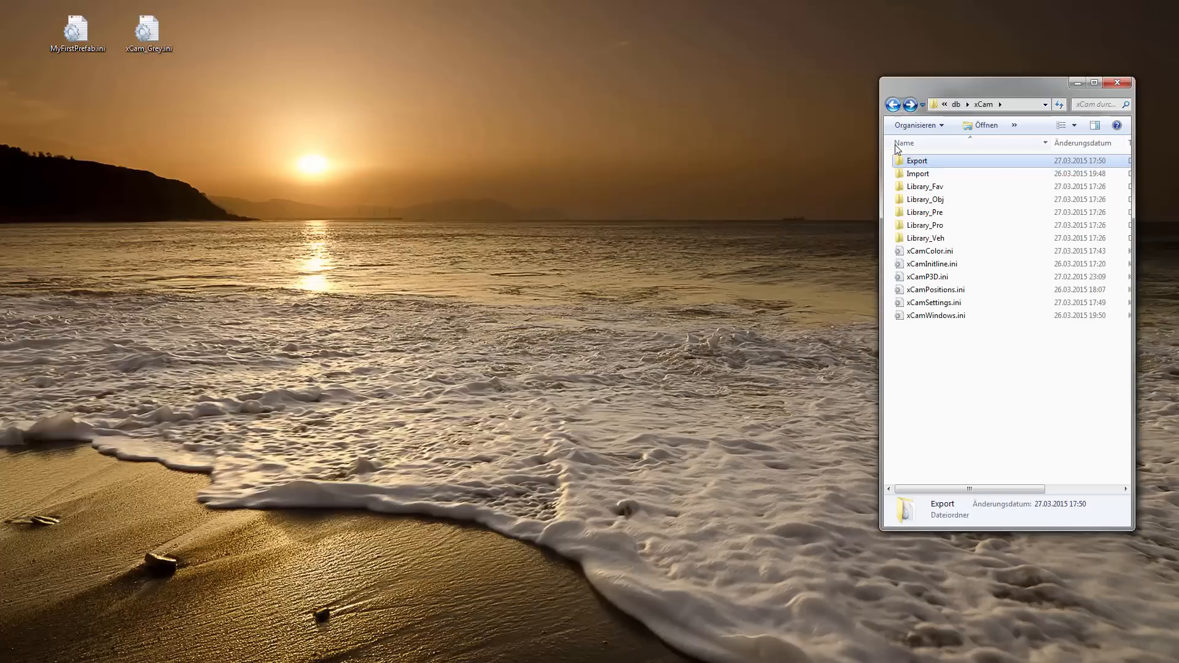
# - Copy xCam_Grey.ini from the desktop into the Import folder of xCam
pyautogui.doubleClick(899, 178)
pyautogui.moveTo(148, 32); pyautogui.dragTo(958, 249)
pyautogui.moveTo(958, 249); pyautogui.dragTo(958, 248, button='right')
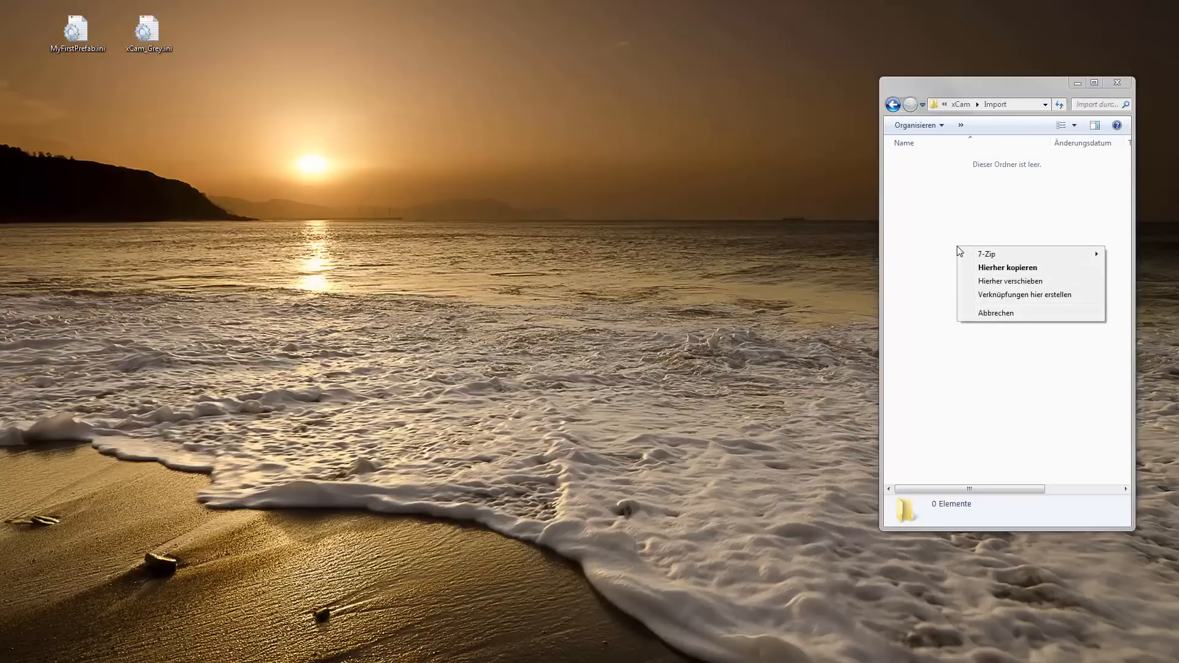
pyautogui.click(982, 265)
# - Highlight the name xCam_Grey without its extension on the file in the Import folder and leave the name unedited
pyautogui.click(925, 185)
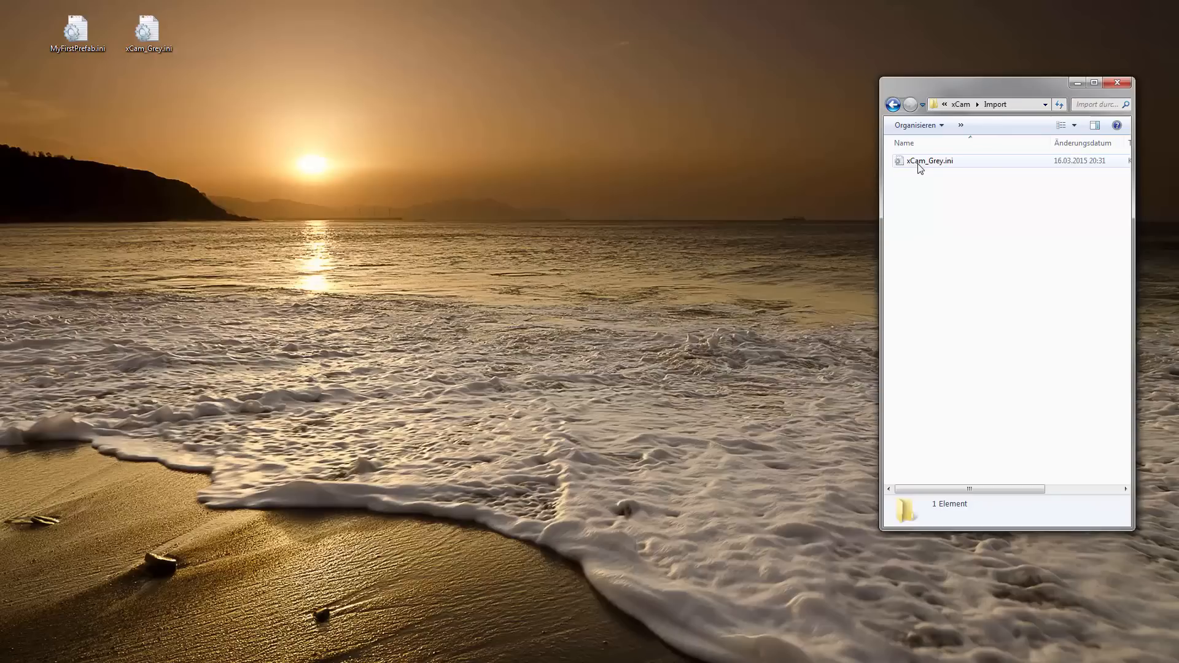
pyautogui.click(913, 169)
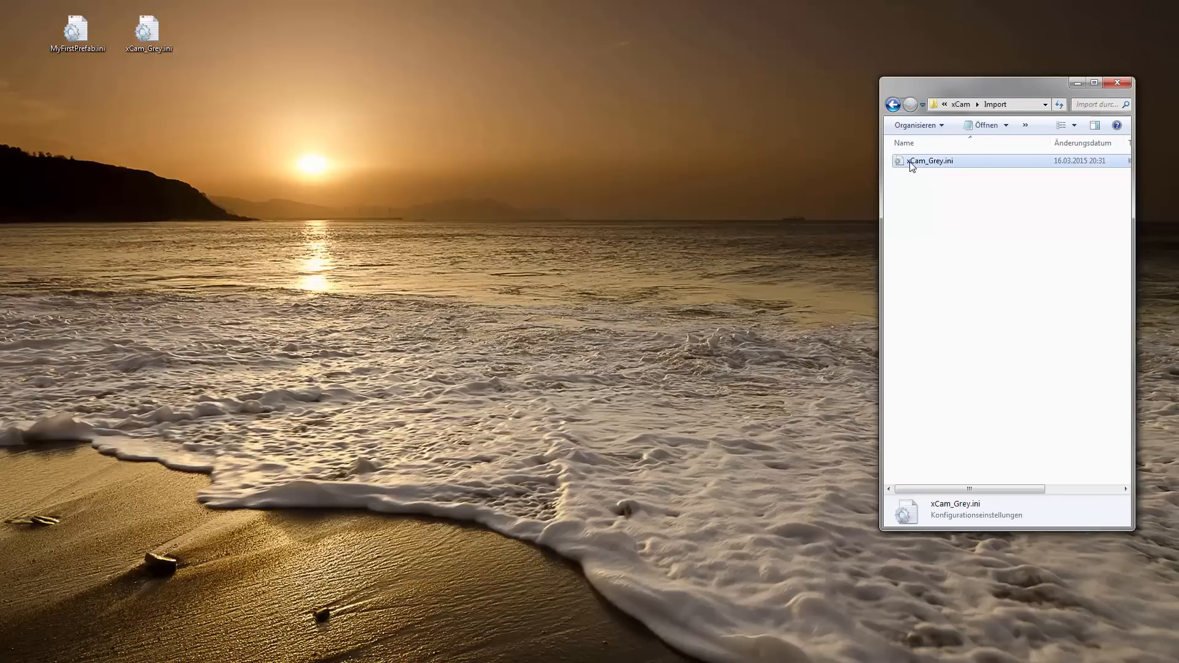
pyautogui.click(911, 163)
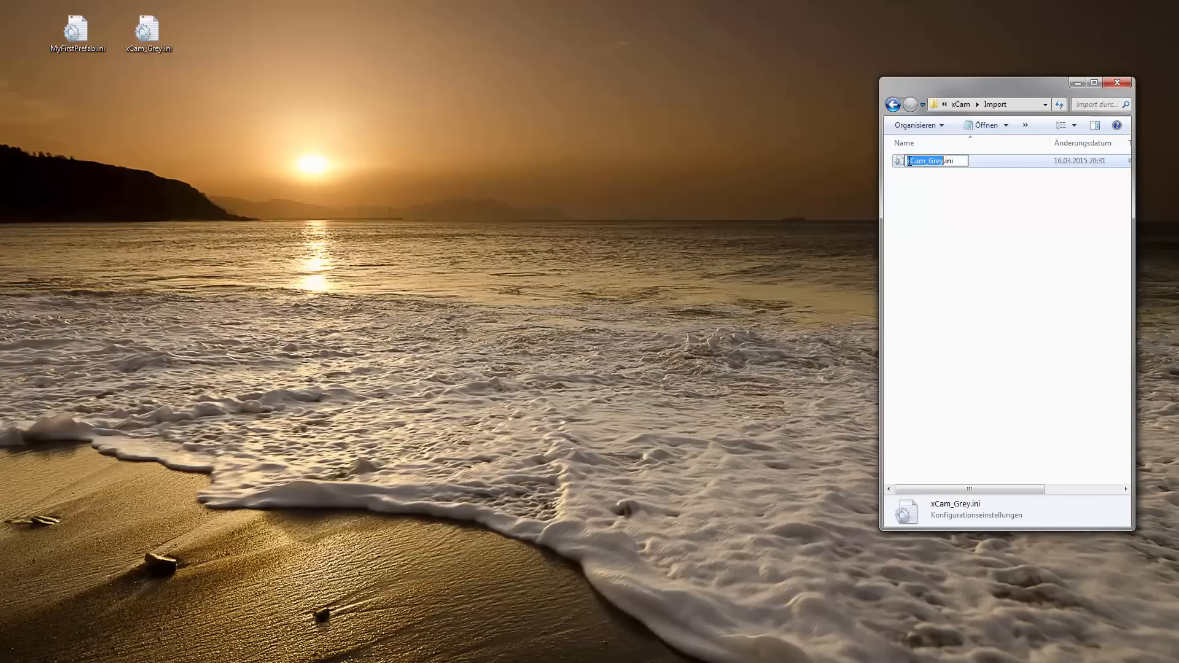
pyautogui.click(942, 213)
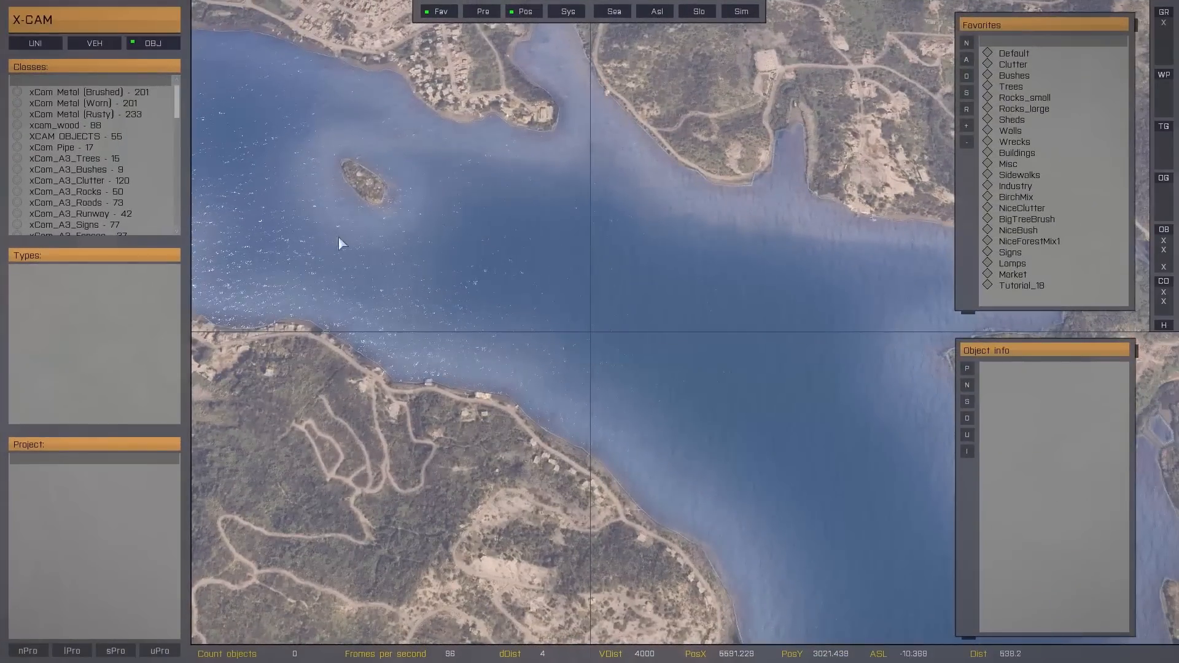
# - Switch to X-Cam and import the colorset xCam_Grey through the Import/Export Data settings
pyautogui.click(207, 44)
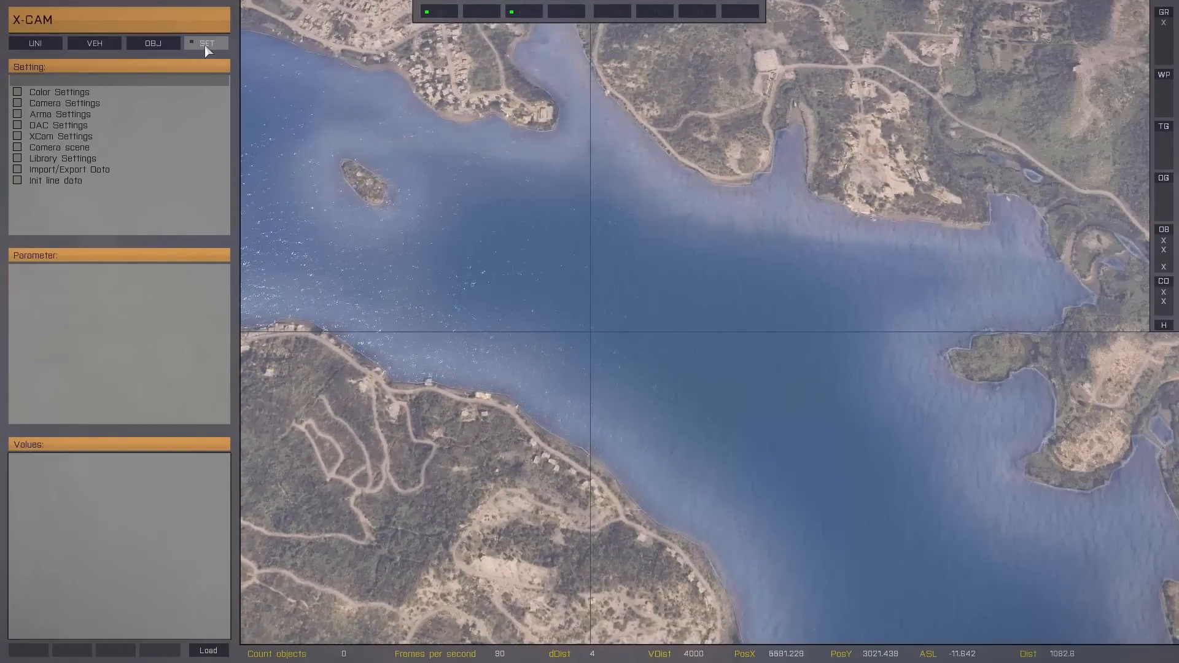
pyautogui.click(70, 176)
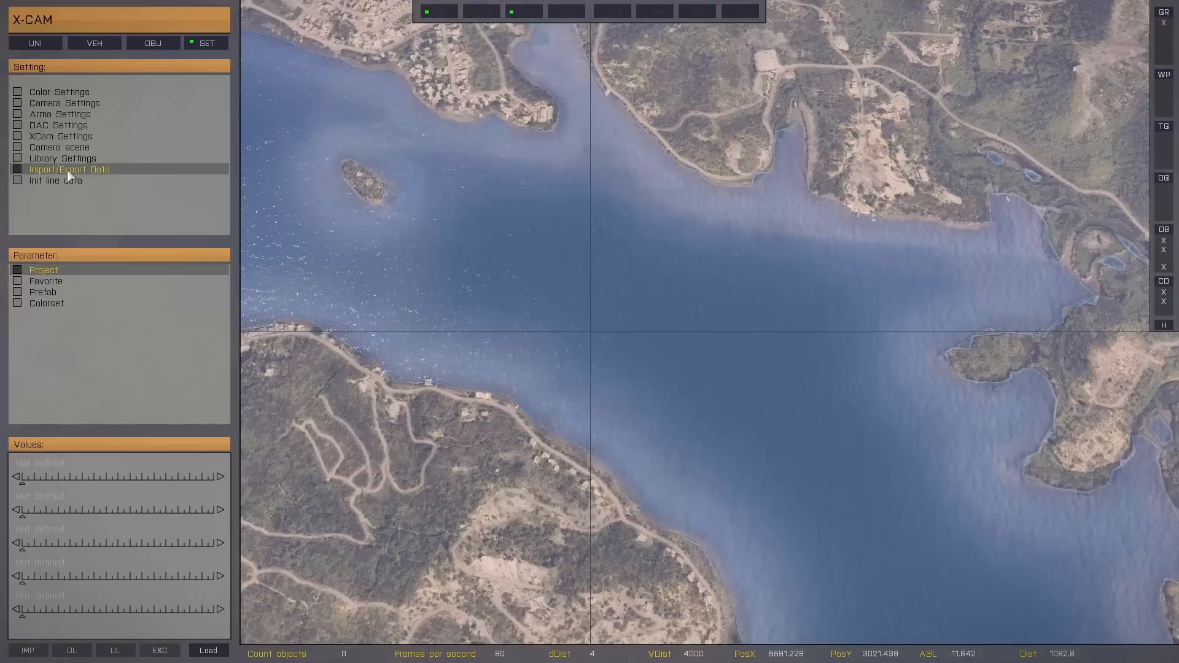
pyautogui.click(47, 304)
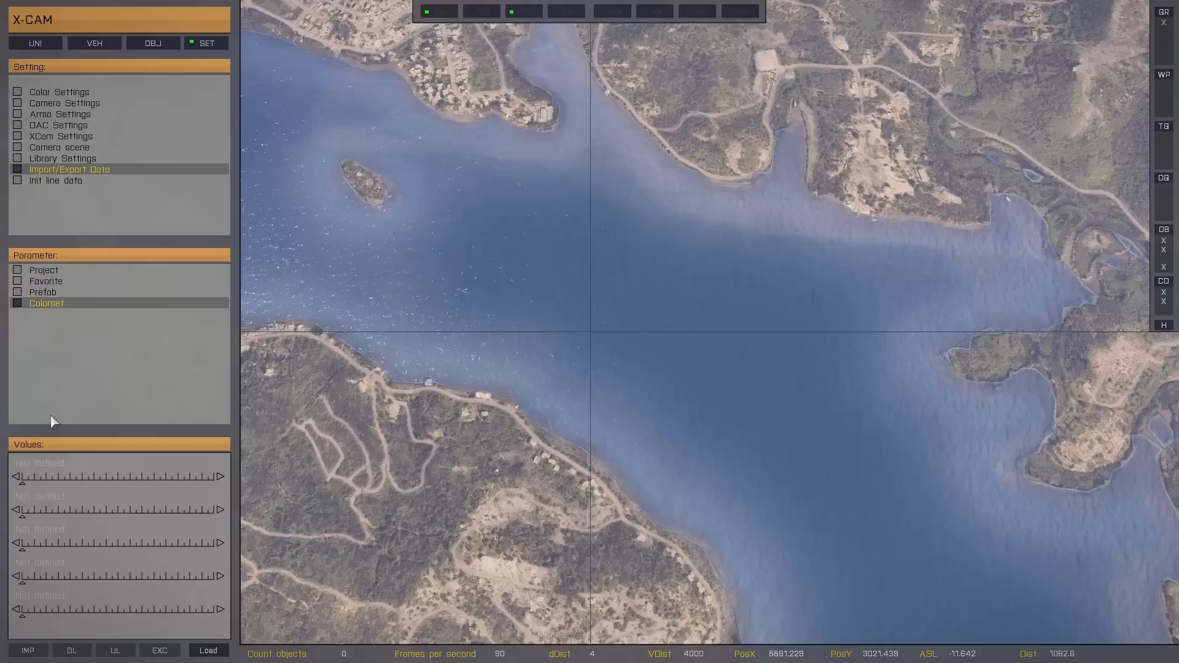
pyautogui.click(33, 653)
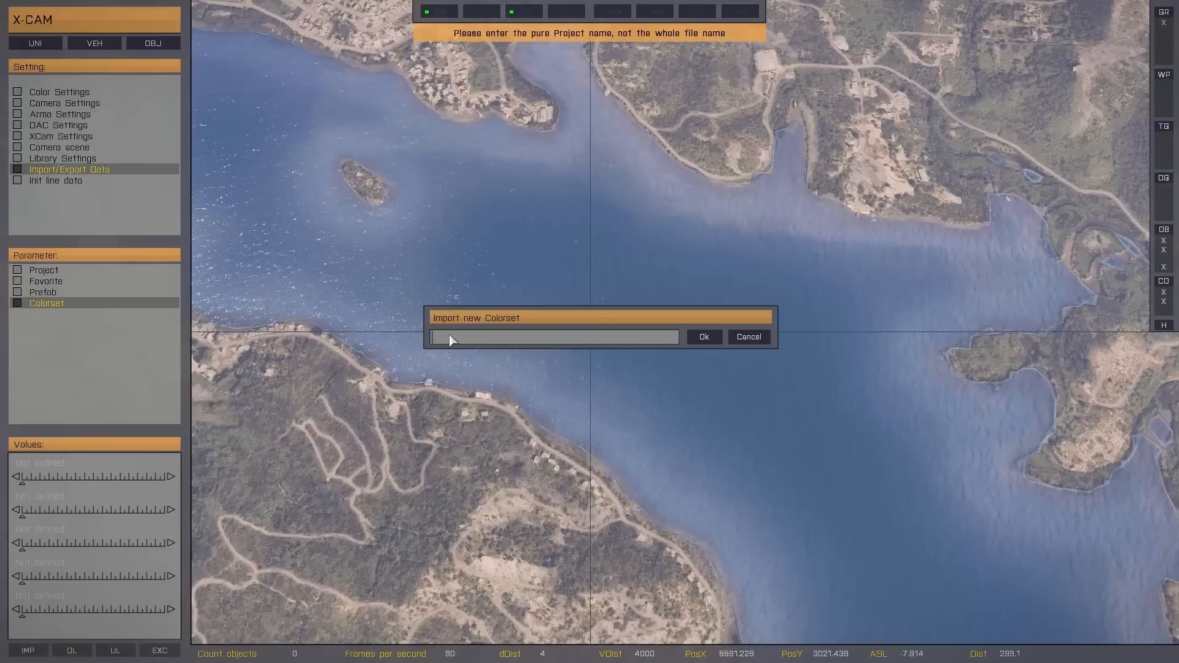
pyautogui.write('xCom_Grey')
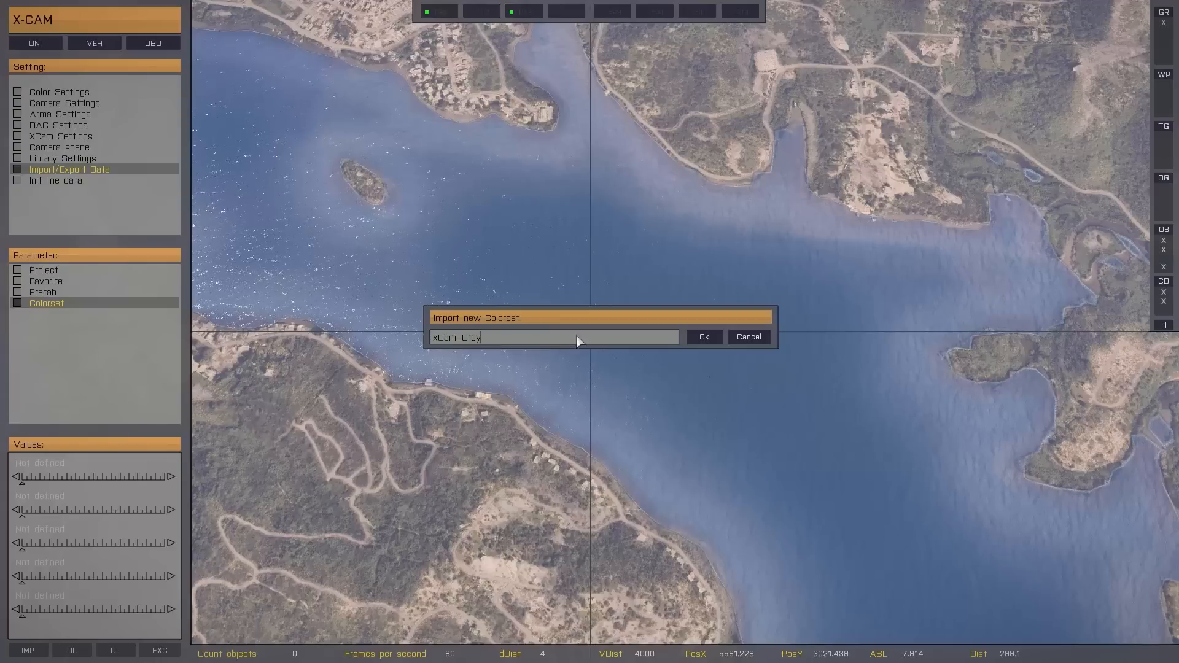
pyautogui.click(704, 336)
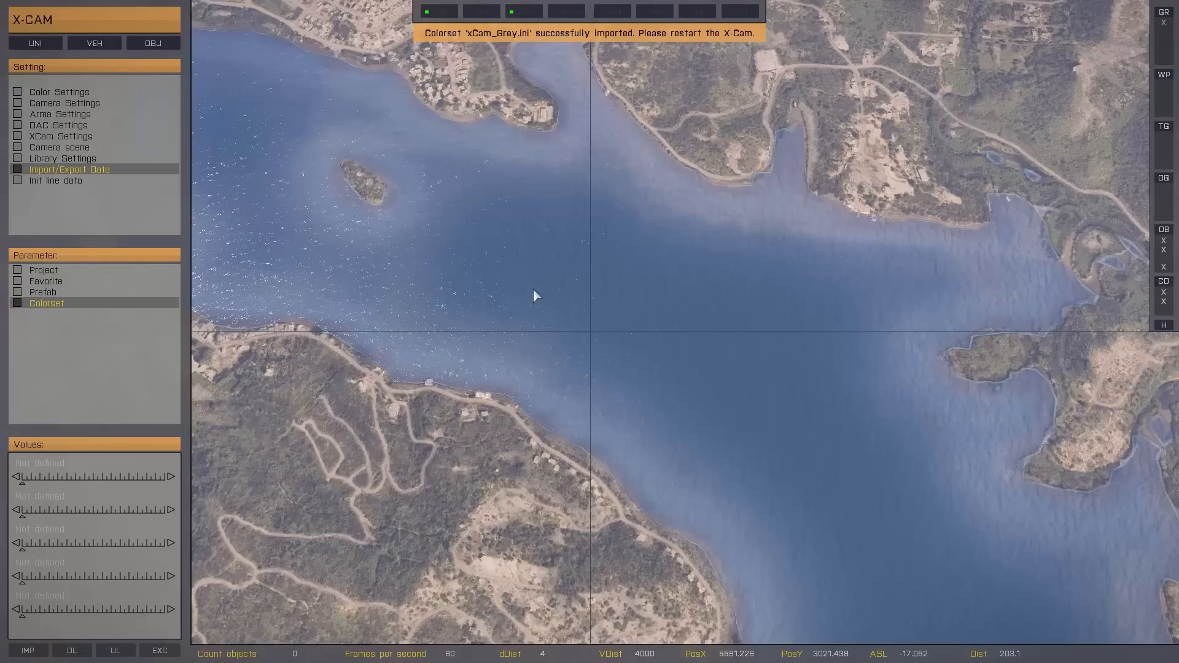
# - Load the xCam_Grey color set, close the color set list and return to the object mode
pyautogui.moveTo(172, 42)
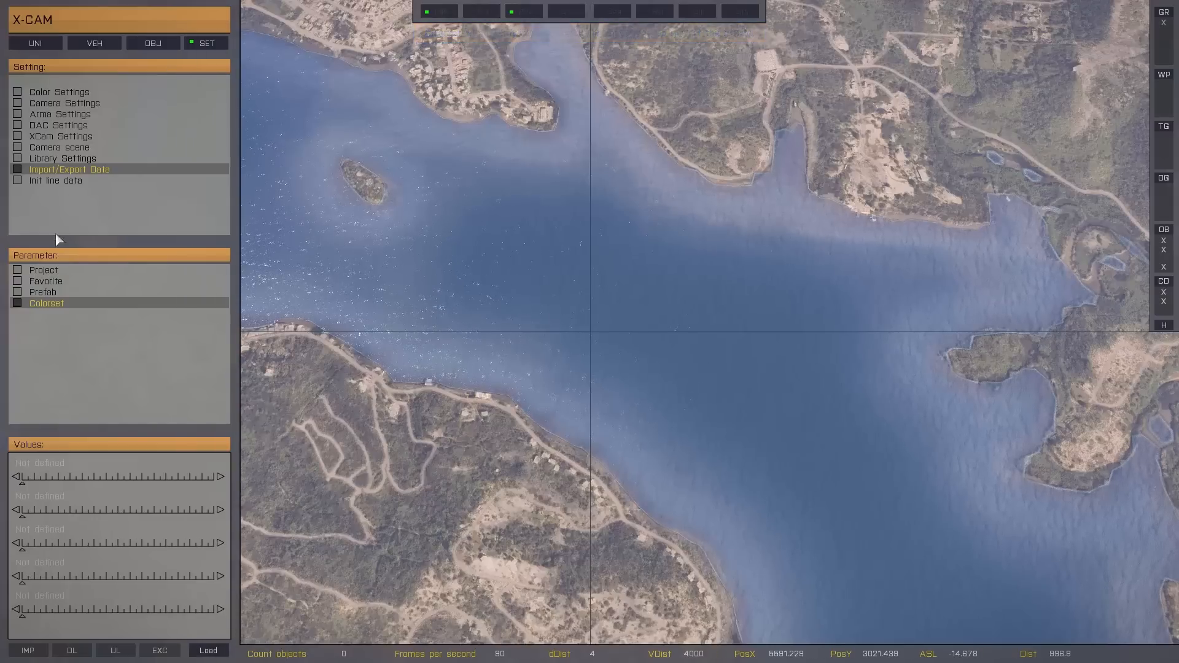
pyautogui.click(208, 651)
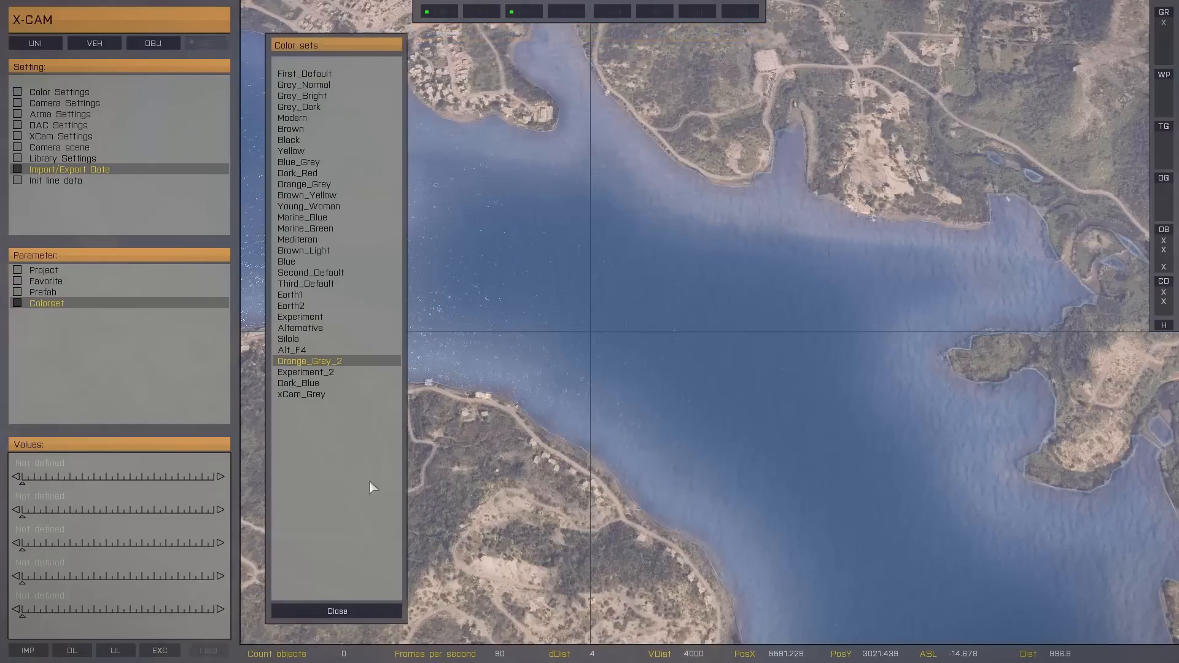
pyautogui.click(309, 394)
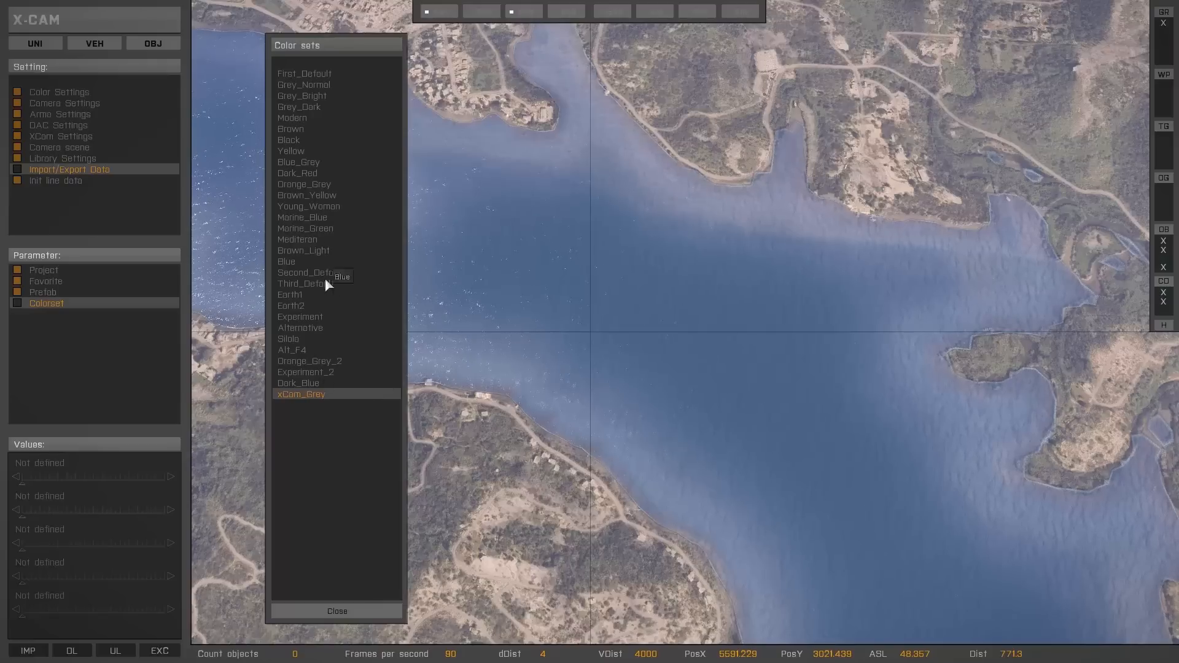
pyautogui.click(326, 612)
pyautogui.click(154, 43)
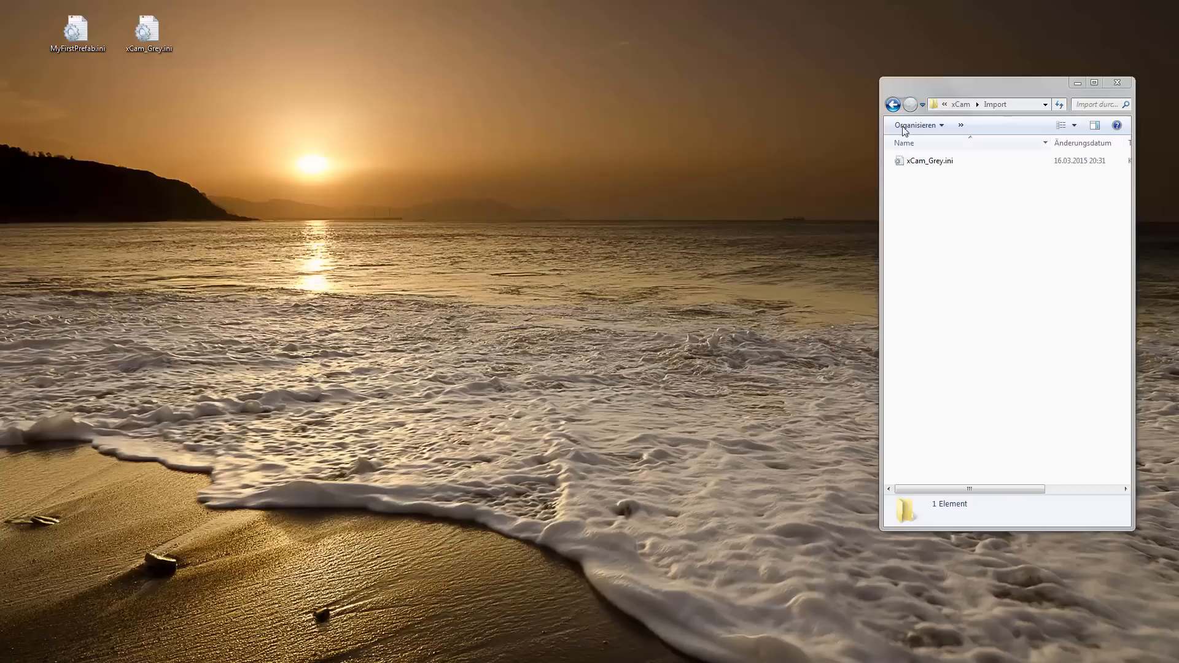
# - Switch to the file explorer, open xCam's Library_Pre folder and try taking CarPortDouble.ini out of it, cancelling the transfer
pyautogui.click(893, 104)
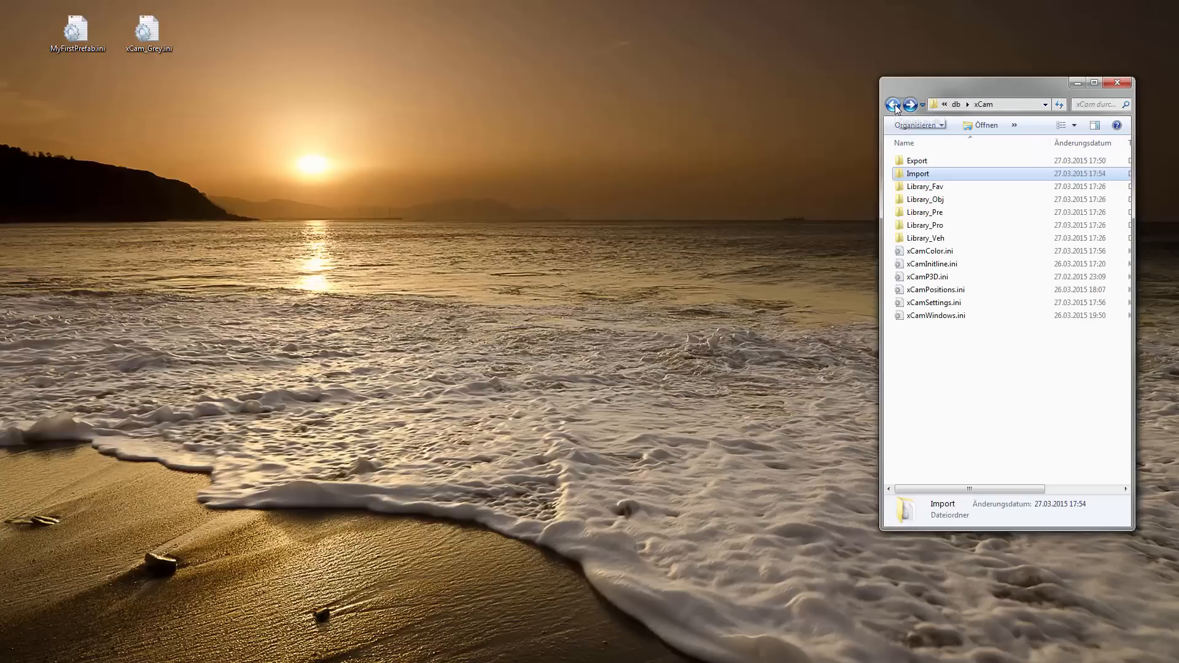
pyautogui.doubleClick(914, 213)
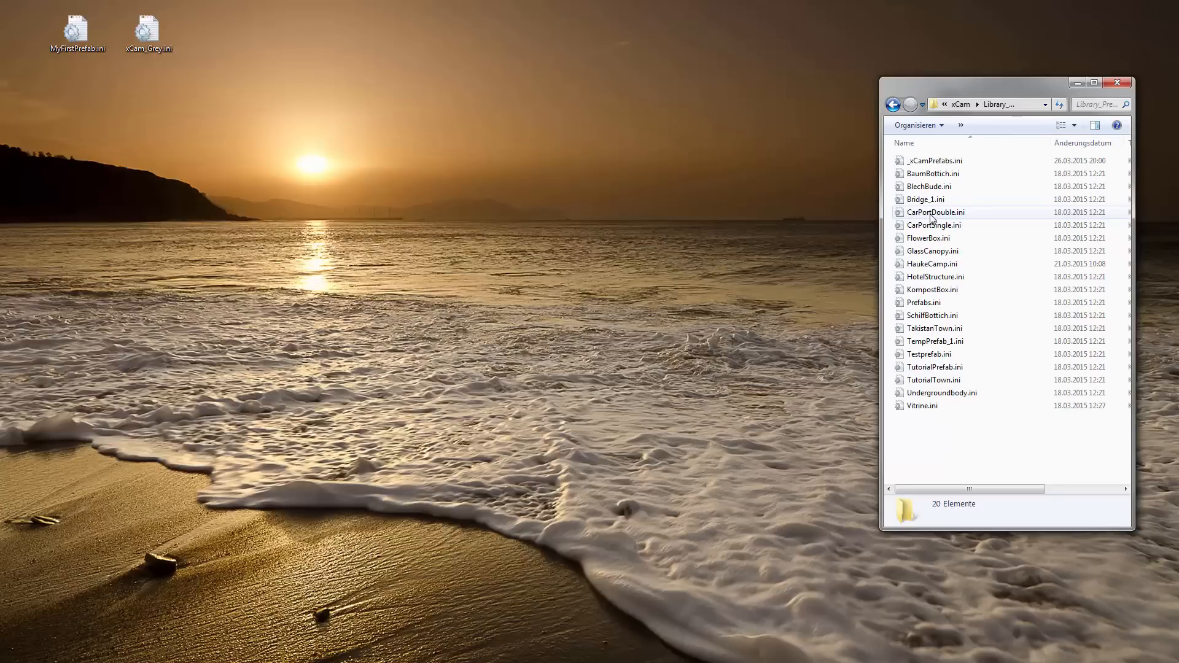
pyautogui.click(932, 215)
pyautogui.moveTo(930, 215); pyautogui.dragTo(332, 113)
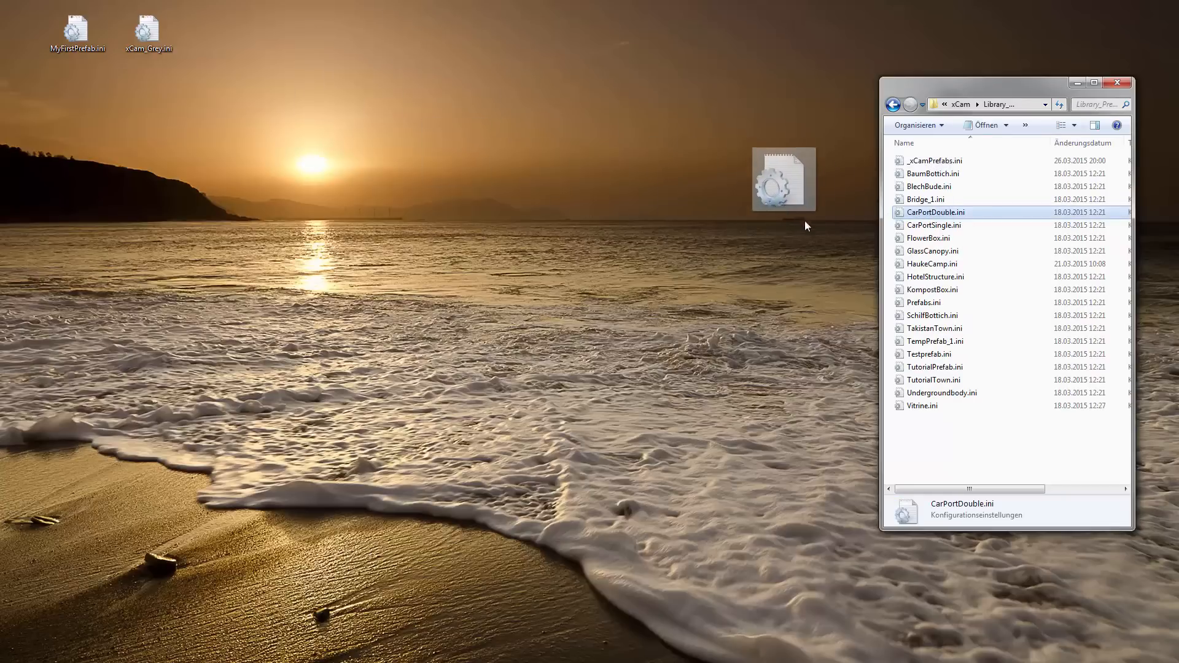
pyautogui.moveTo(934, 216); pyautogui.dragTo(931, 214, button='right')
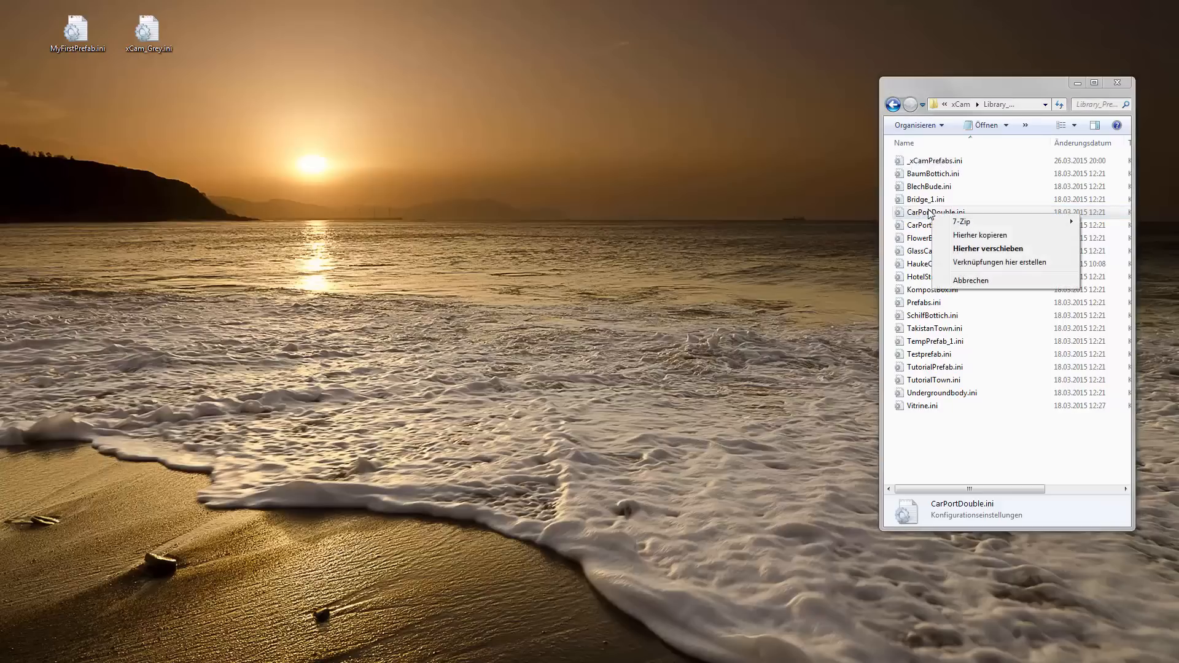
pyautogui.click(969, 281)
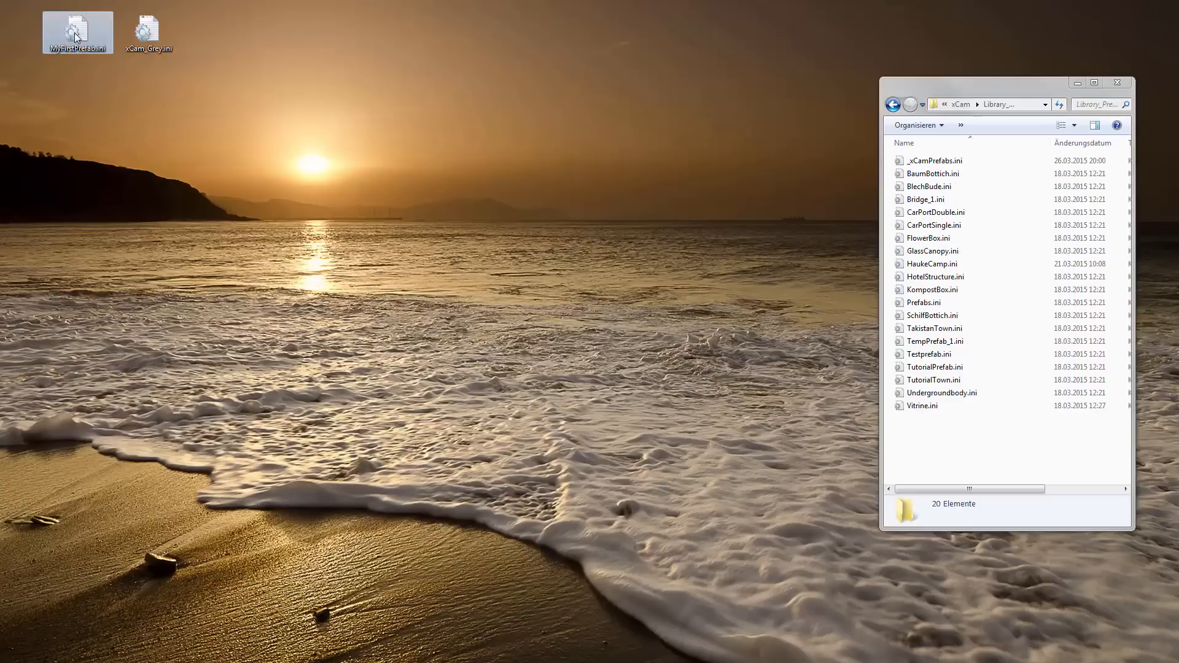
# - Copy MyFirstPrefab.ini from the desktop into the Library_Pre folder of xCam and select the copied file
pyautogui.moveTo(76, 37)
pyautogui.mouseDown()
pyautogui.moveTo(116, 64)
pyautogui.moveTo(502, 100)
pyautogui.moveTo(394, 109)
pyautogui.moveTo(77, 36)
pyautogui.mouseUp()
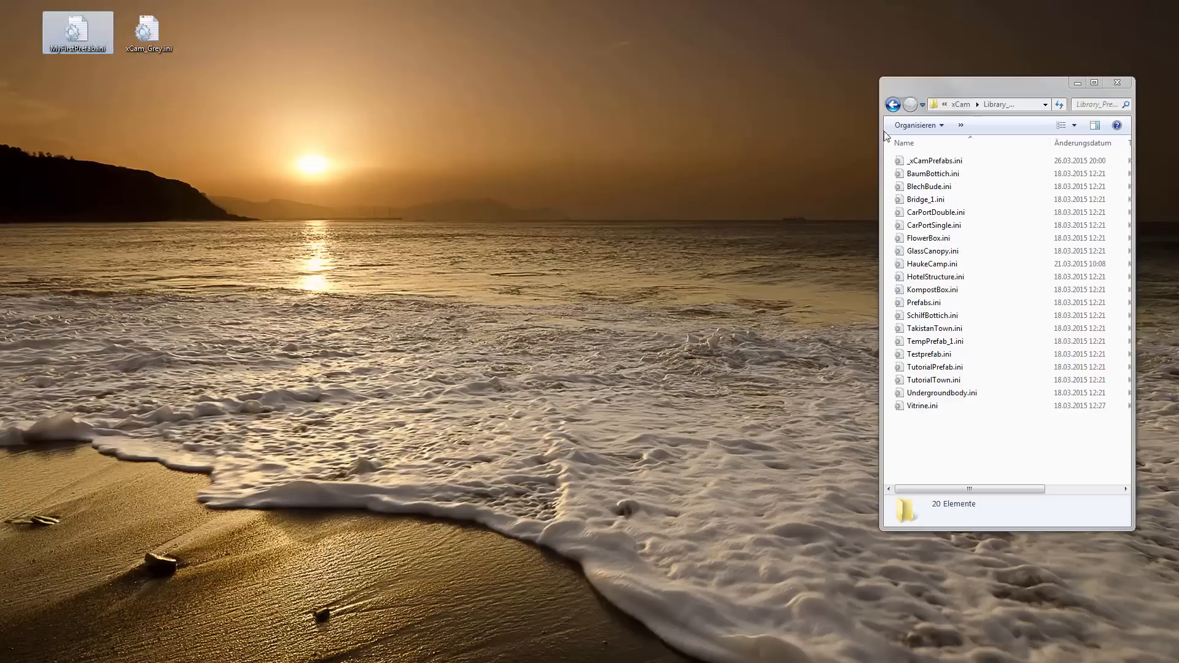
pyautogui.click(894, 105)
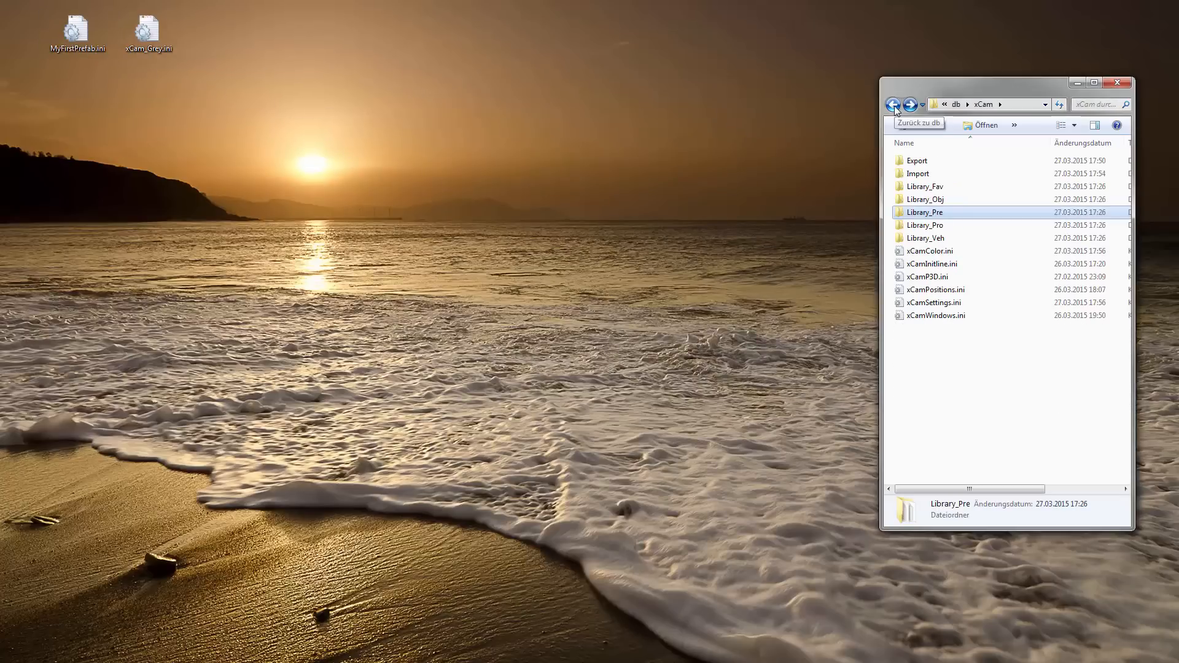
pyautogui.doubleClick(915, 213)
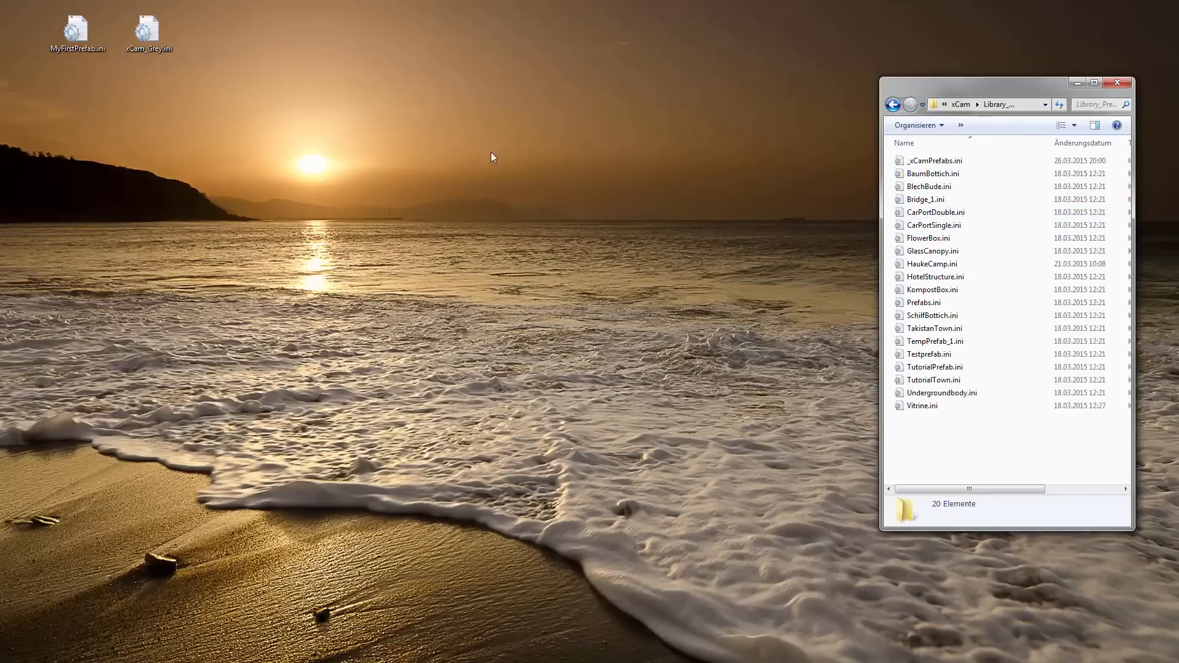
pyautogui.moveTo(78, 33); pyautogui.dragTo(970, 435)
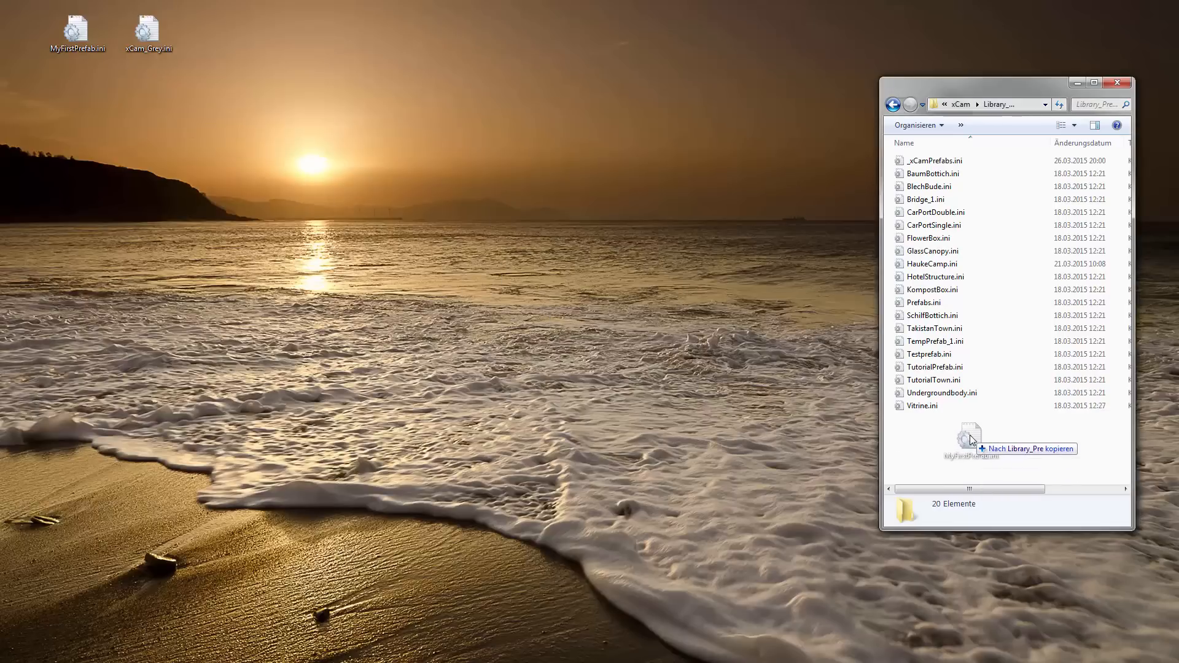
pyautogui.moveTo(971, 437); pyautogui.dragTo(972, 438, button='right')
pyautogui.click(990, 453)
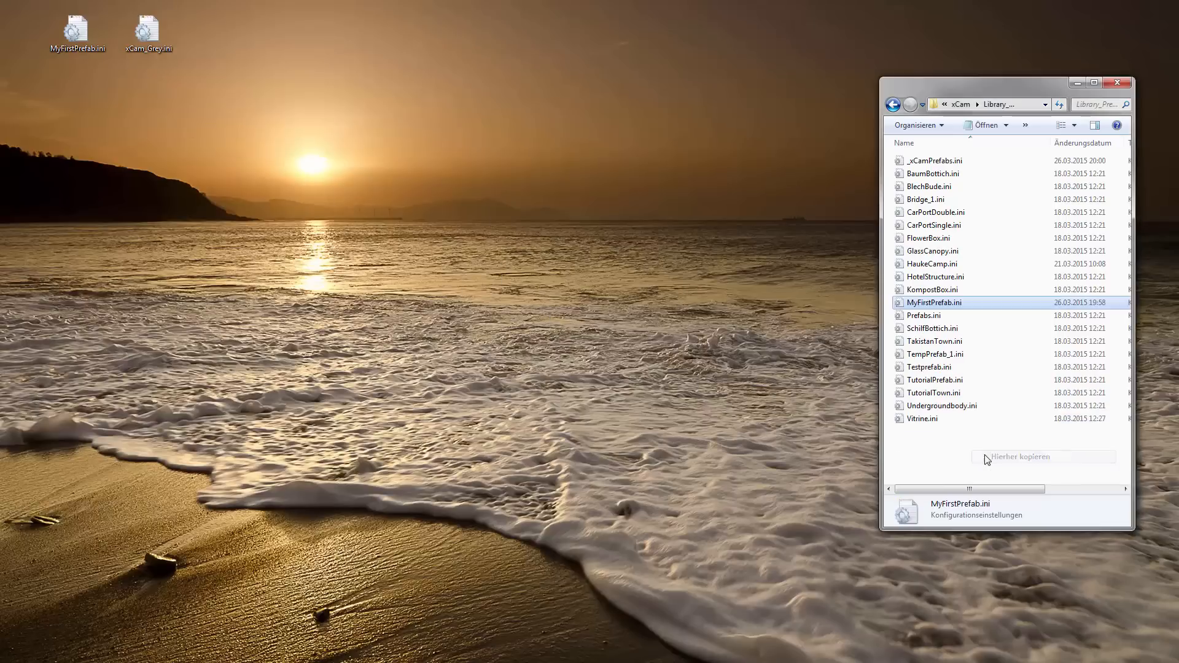
pyautogui.click(927, 303)
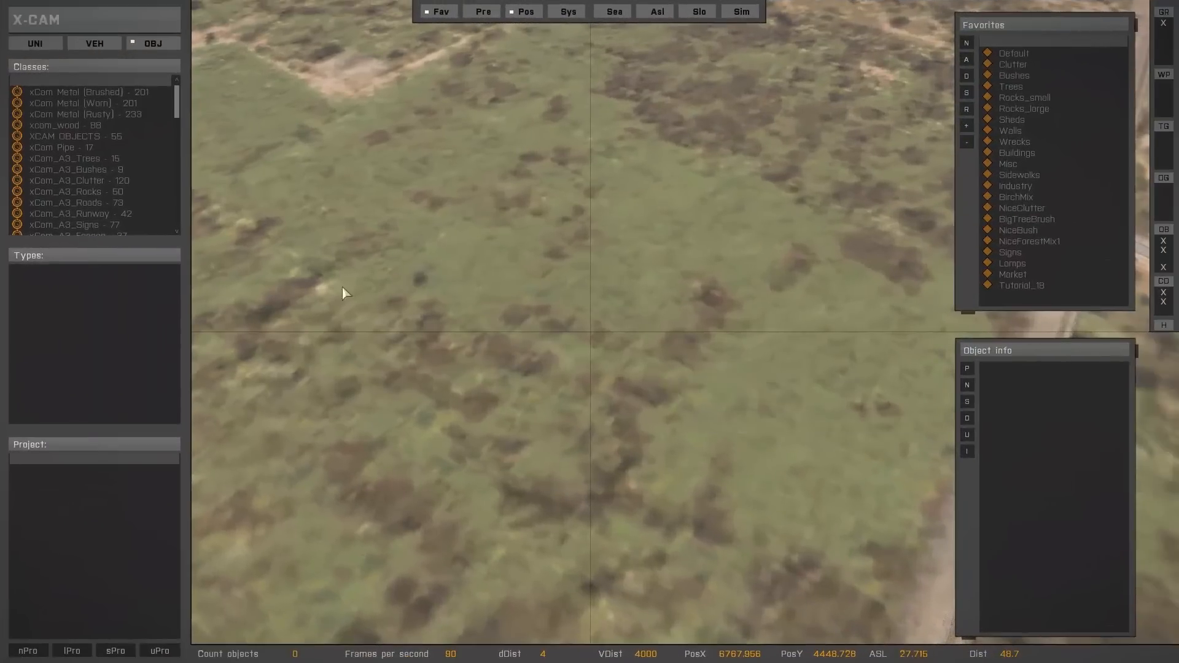
# - Switch to X-Cam and load the saved project Tutorial_20_ExpImp
pyautogui.moveTo(121, 565)
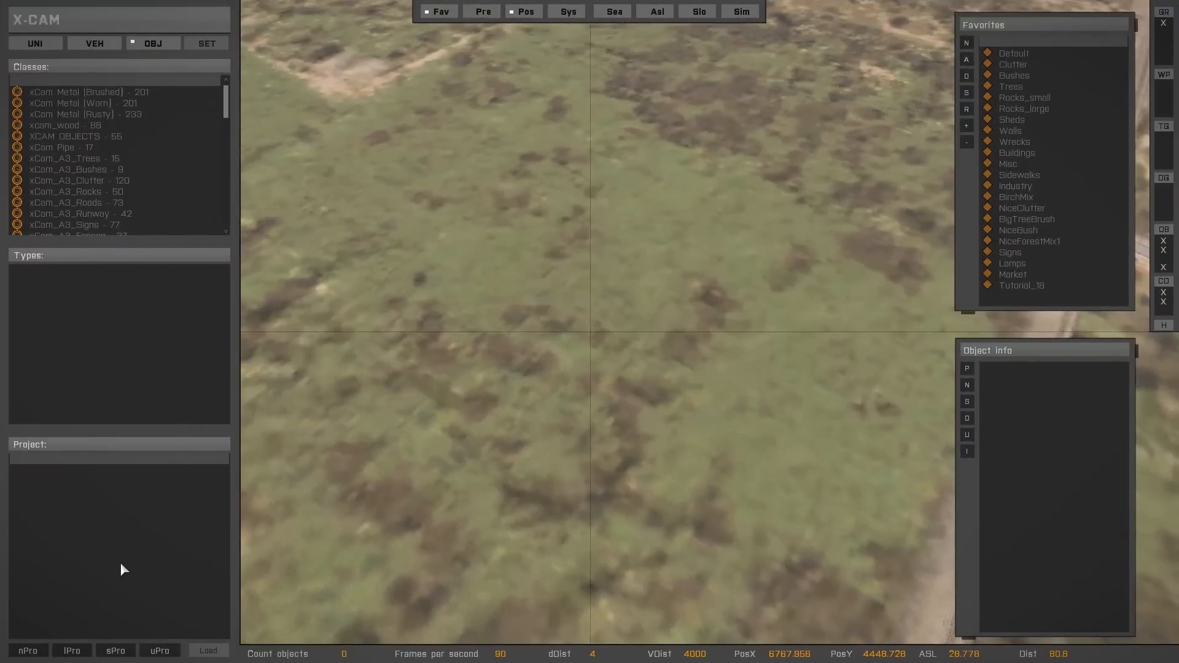
pyautogui.click(72, 651)
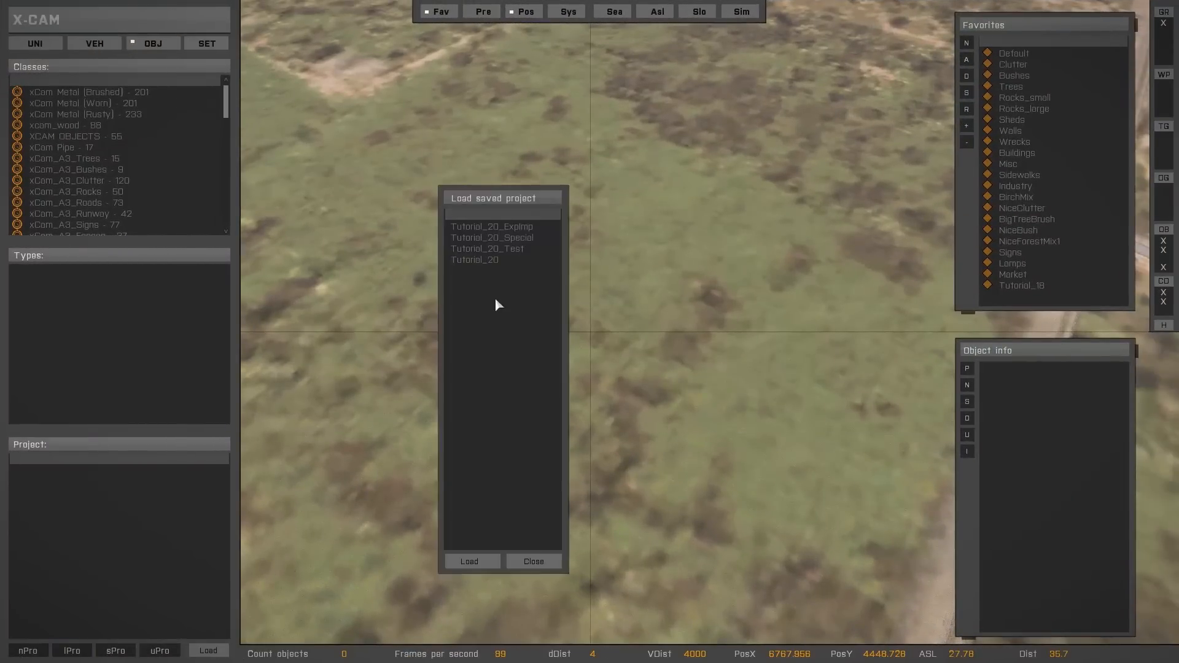
pyautogui.click(492, 227)
pyautogui.click(485, 561)
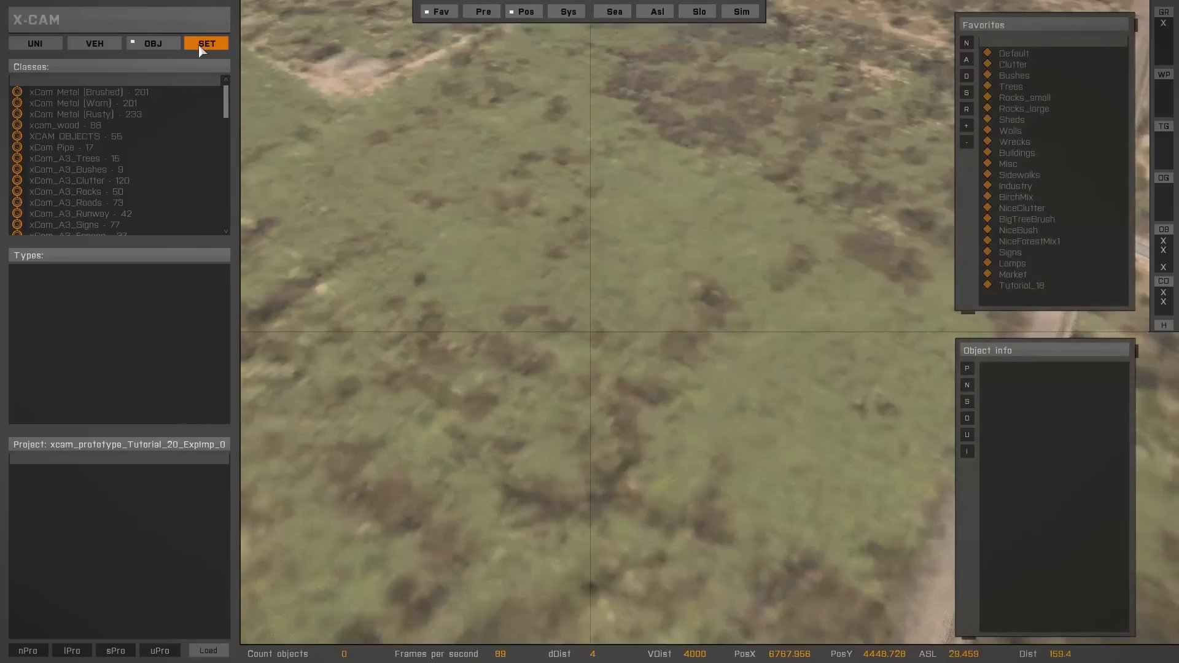
# - Import the prefab MyFirstPrefab through the Import/Export Data settings
pyautogui.click(202, 49)
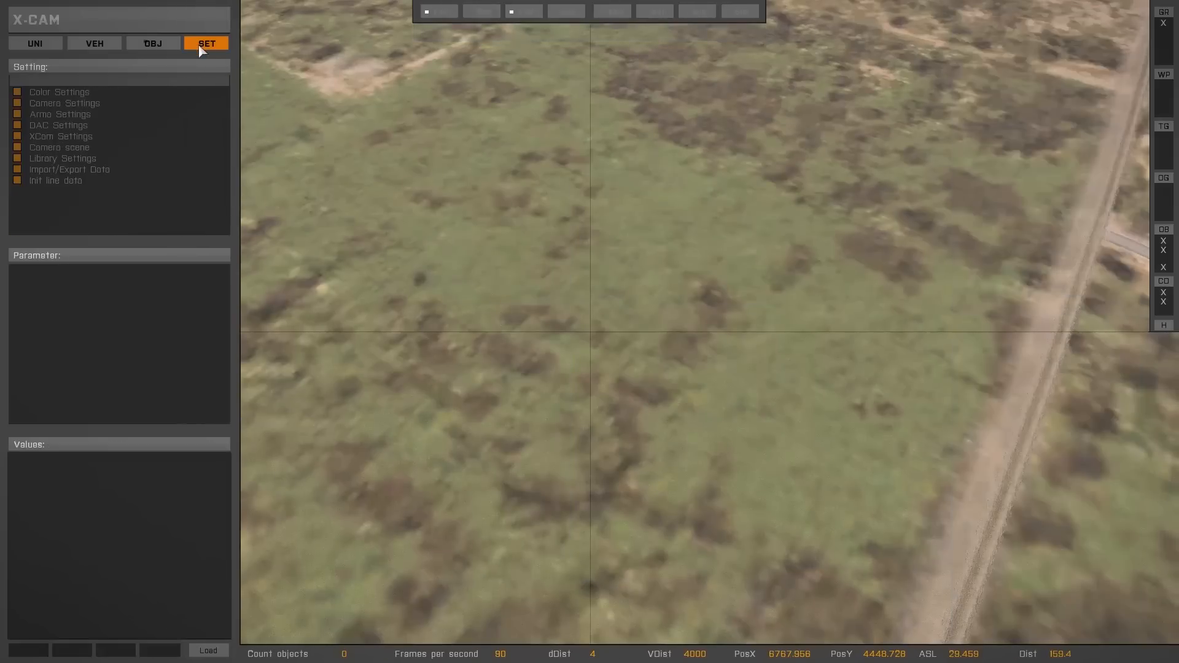
pyautogui.click(66, 171)
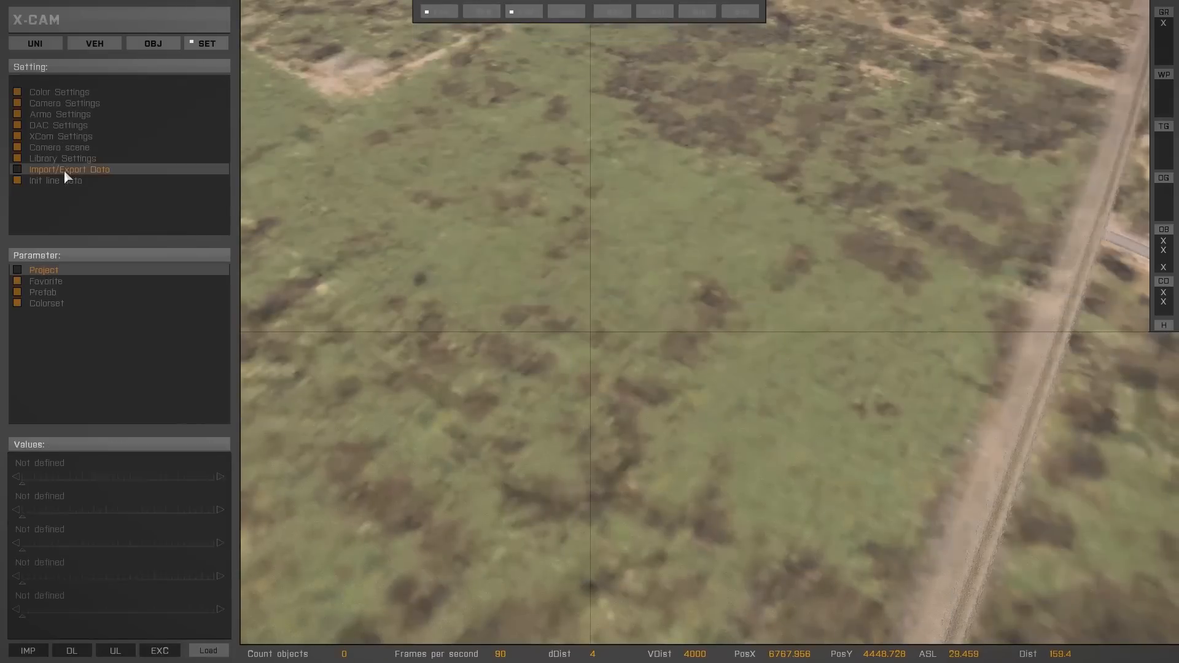
pyautogui.click(43, 291)
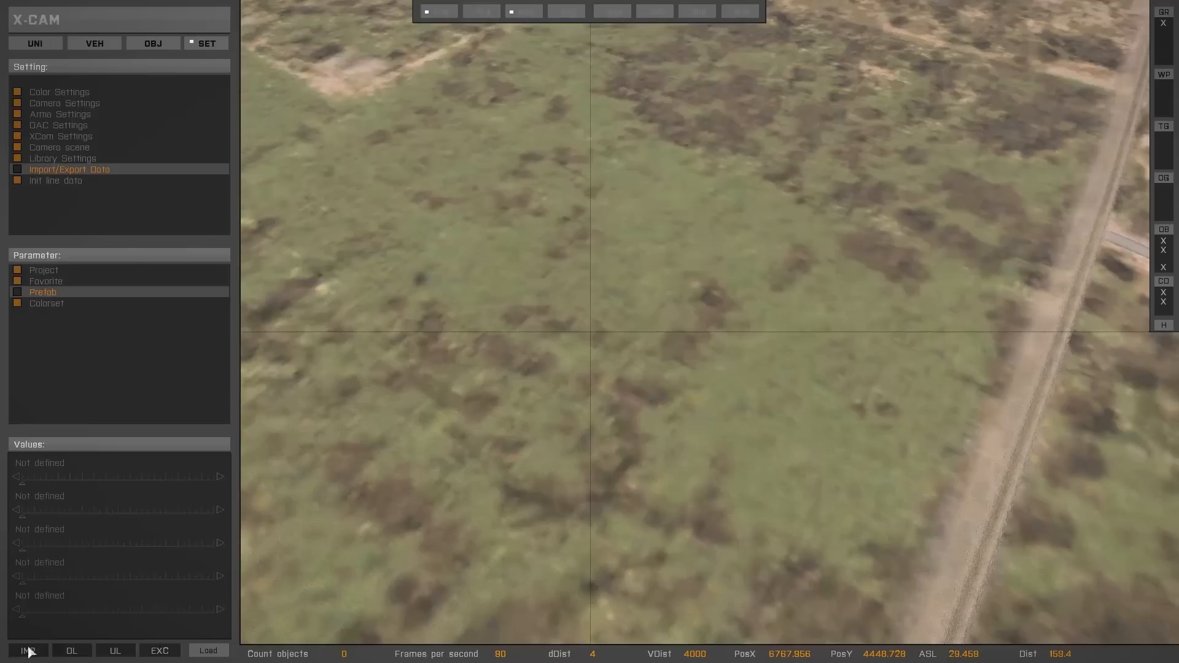
pyautogui.click(28, 651)
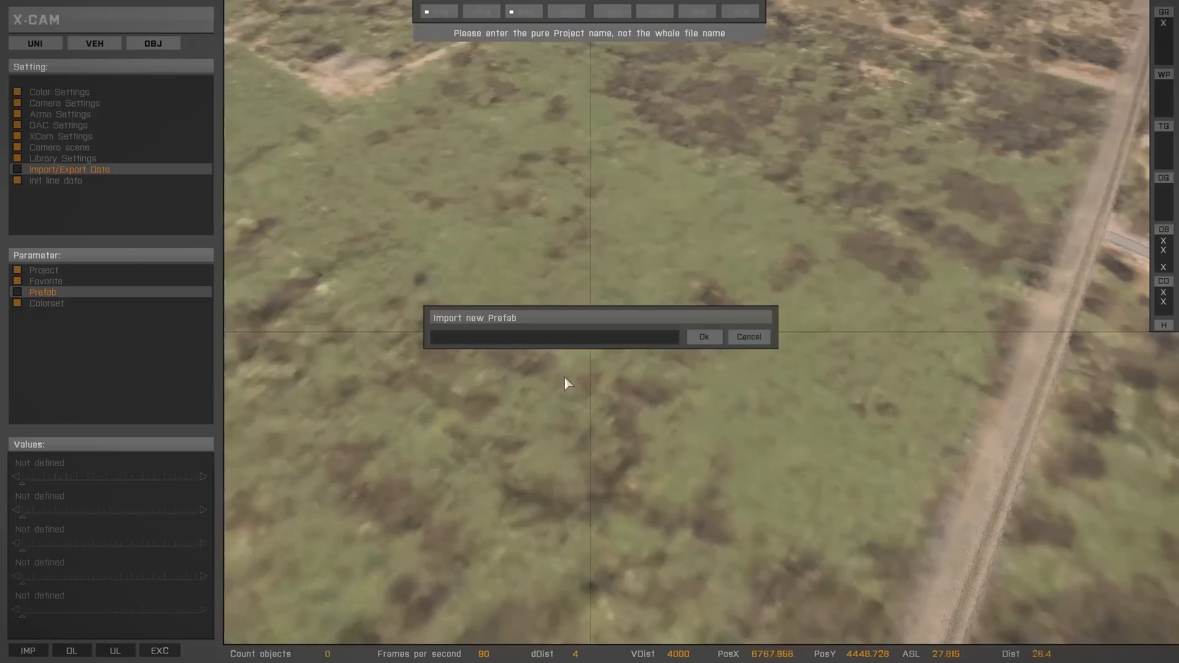
pyautogui.write('MyFirstPrefab')
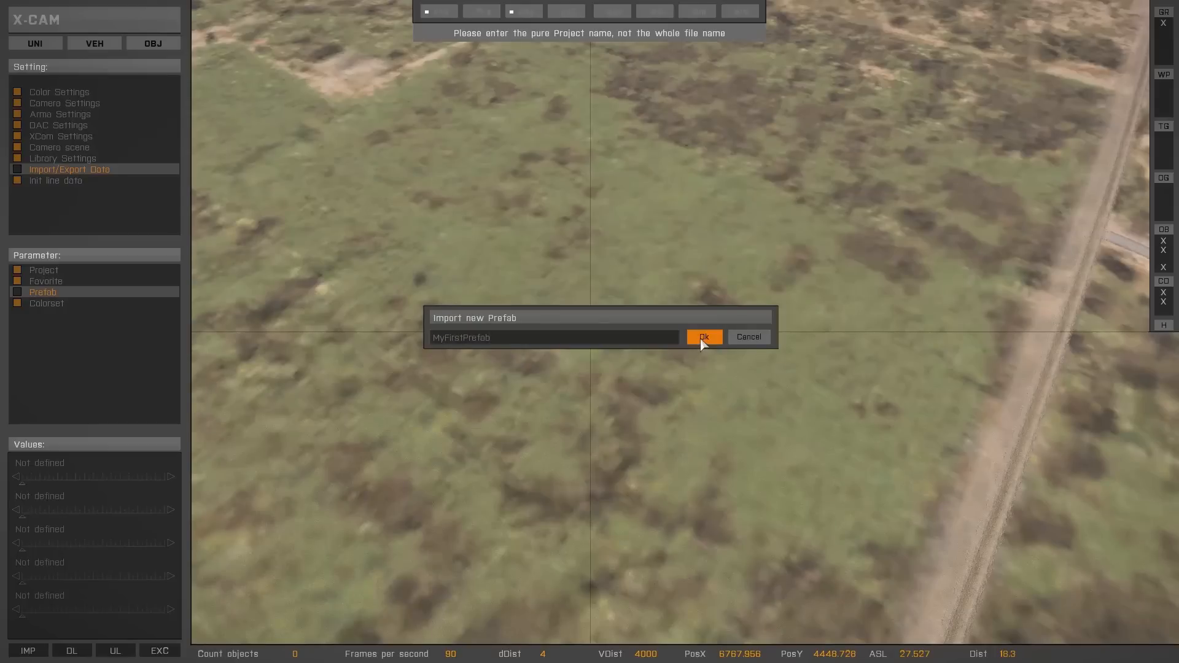
pyautogui.click(703, 339)
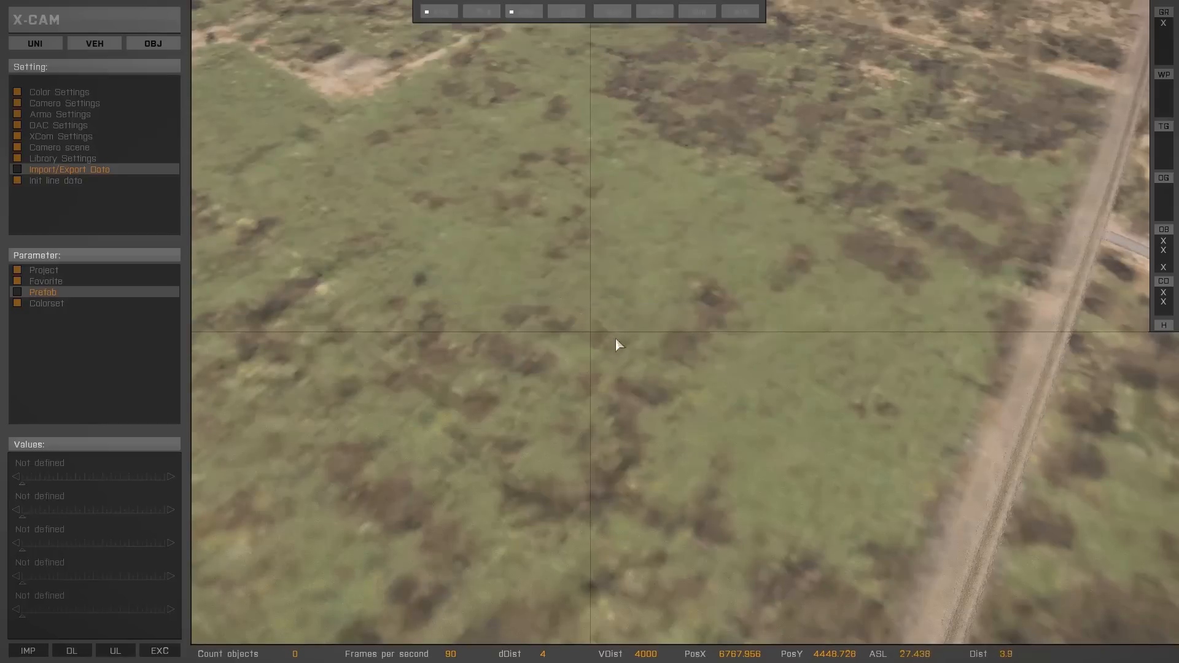
# - Return to the object mode, show the prefab list and insert the imported MyFirstPrefab into the project
pyautogui.click(154, 44)
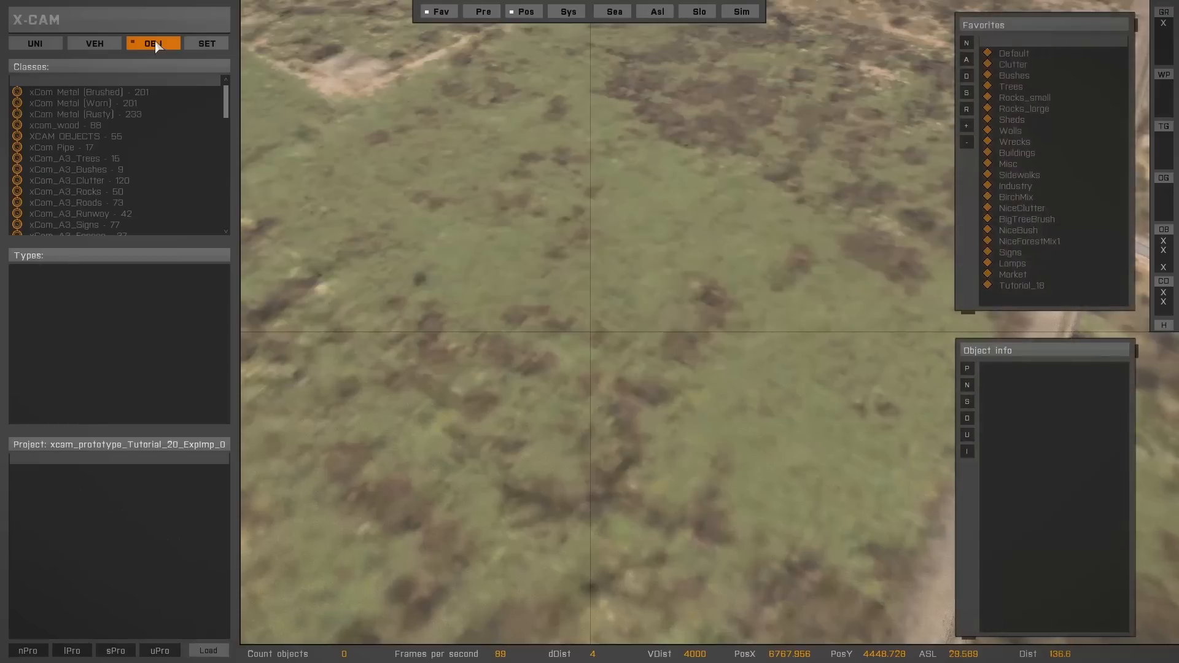
pyautogui.click(481, 14)
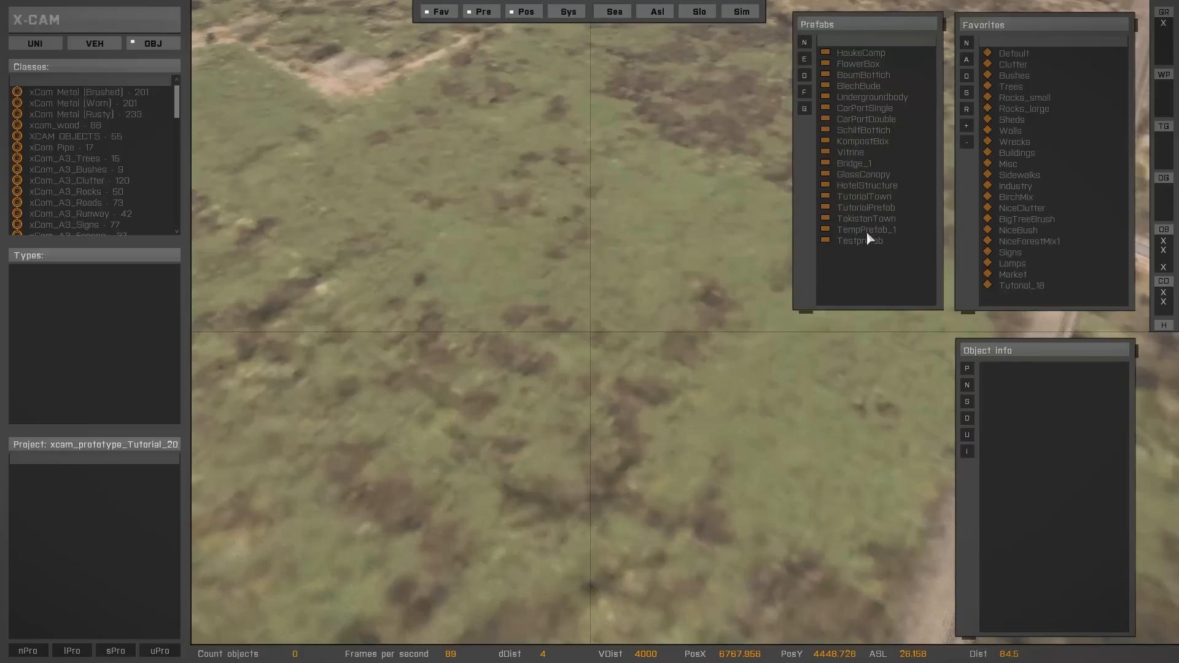
pyautogui.click(805, 110)
pyautogui.click(805, 110)
pyautogui.doubleClick(872, 252)
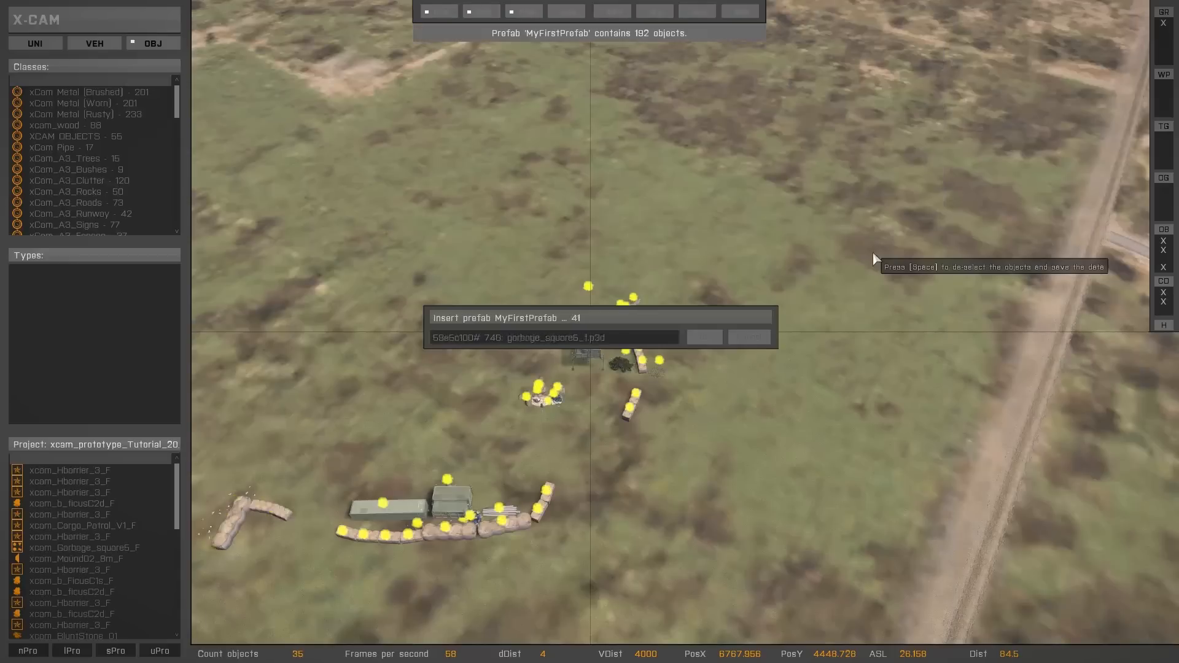
# - Examine the inserted MyFirstPrefab camp on the terrain from several sides
pyautogui.moveTo(794, 394); pyautogui.dragTo(533, 508, button='right')
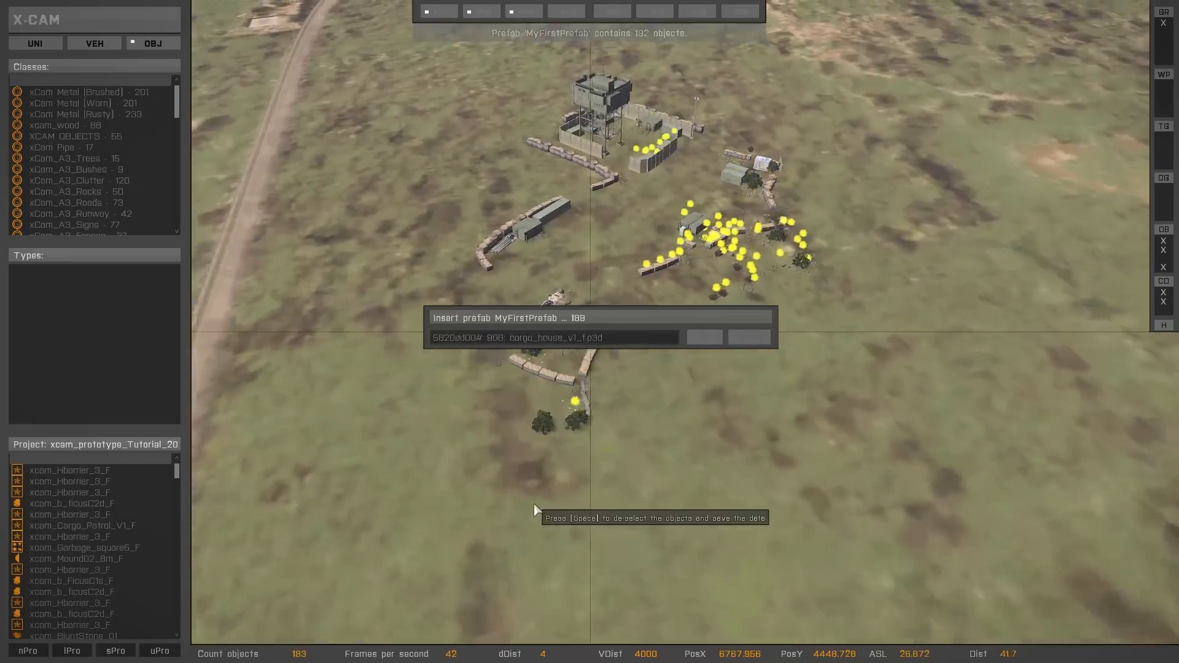
pyautogui.press('w')
pyautogui.press('d')
pyautogui.moveTo(610, 485); pyautogui.dragTo(635, 436, button='right')
pyautogui.press('d')
pyautogui.press('s')
pyautogui.press('d')
pyautogui.press('w')
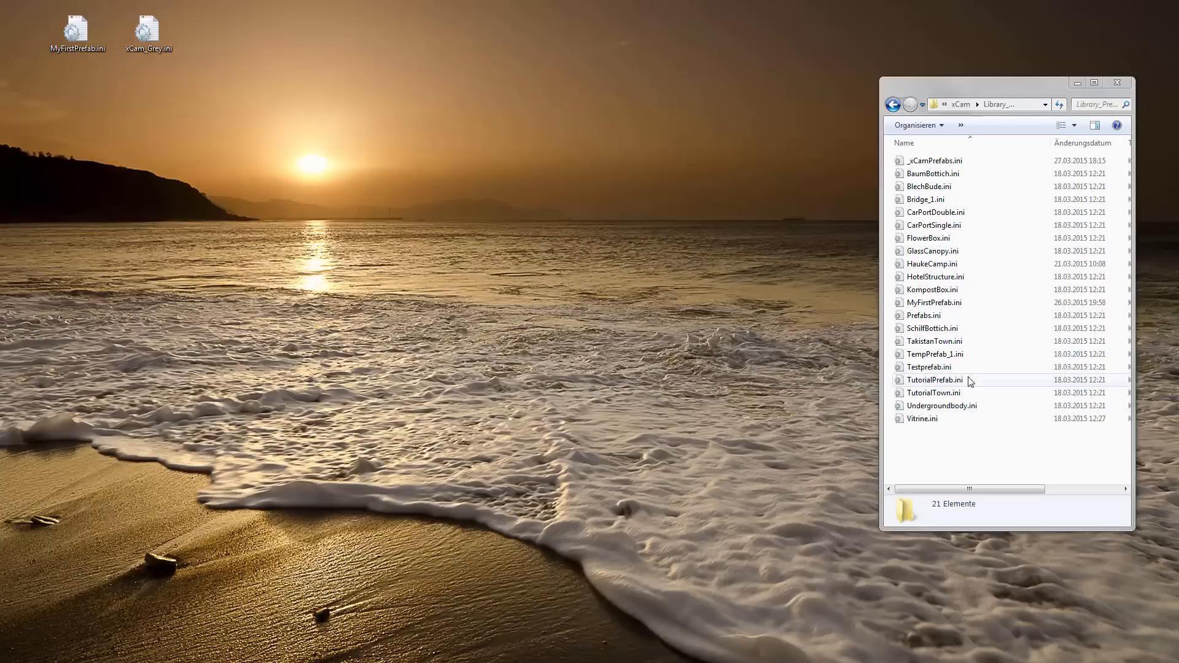
# - Switch to the file explorer, go back from Library_Pre to the xCam folder and clear the selection
pyautogui.click(892, 105)
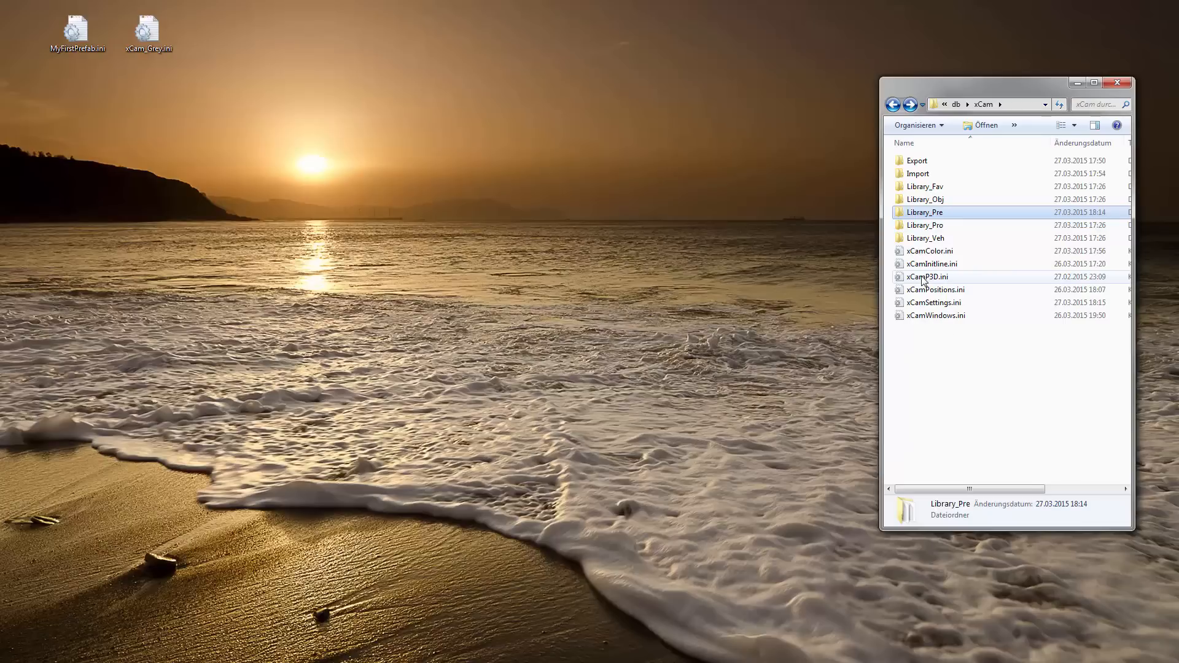
pyautogui.click(971, 371)
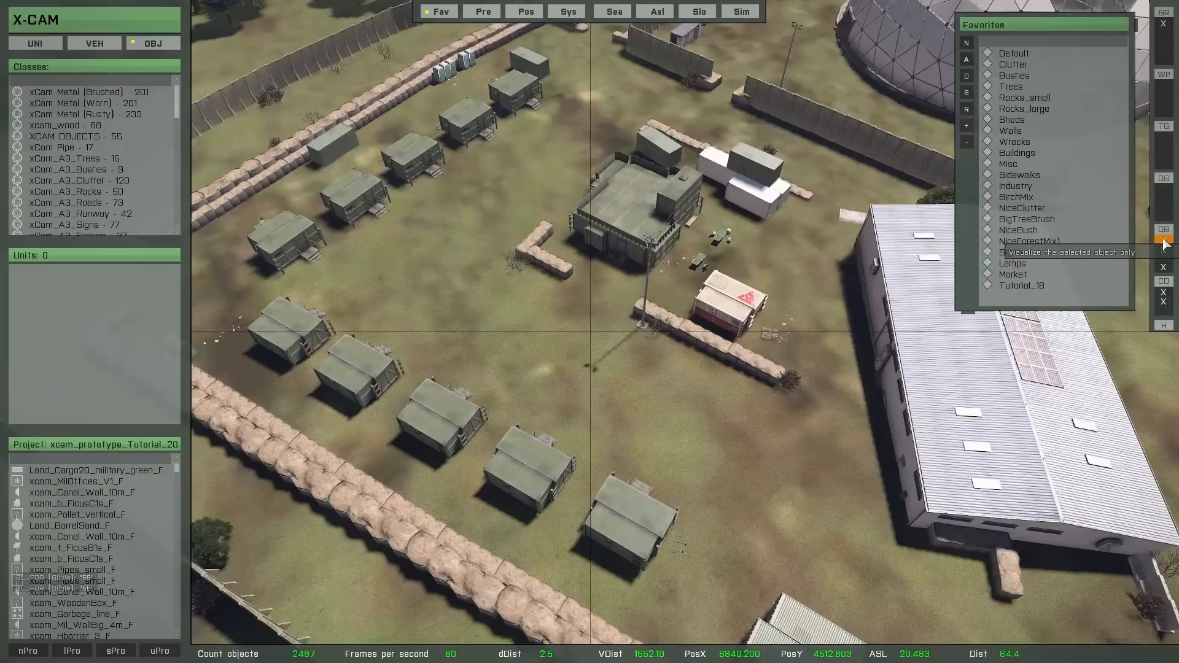
# - Switch to X-Cam, toggle visualizing the selected object only and look over the military base
pyautogui.click(1165, 244)
pyautogui.moveTo(764, 288); pyautogui.dragTo(513, 219)
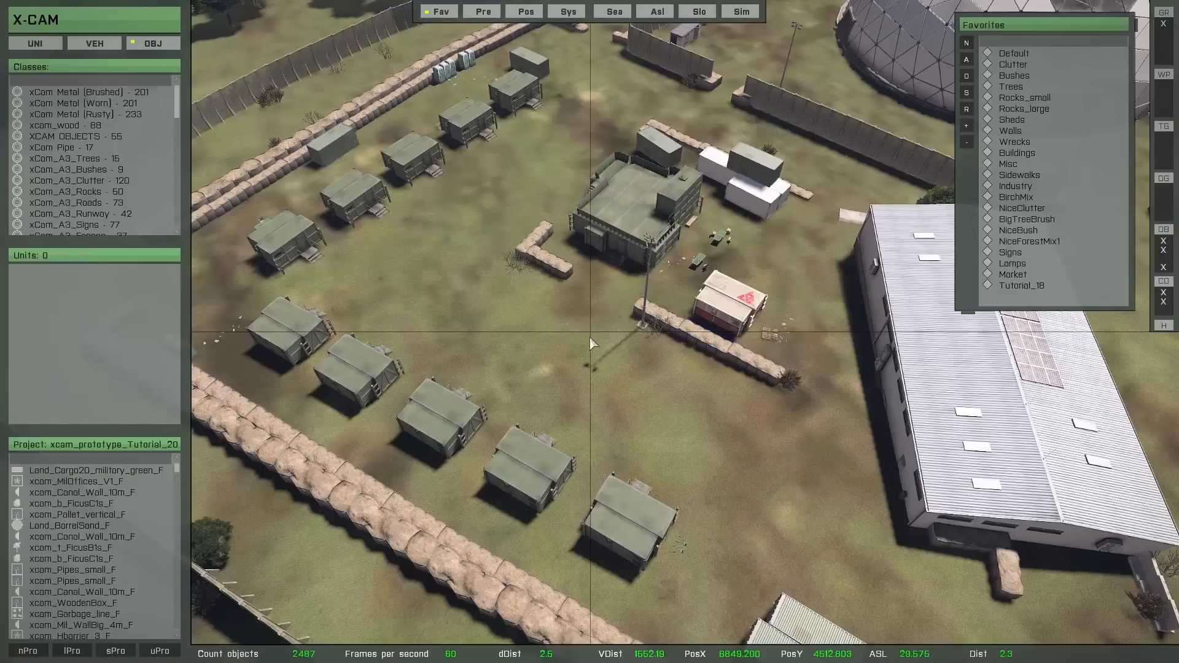
pyautogui.scroll(-3, 615, 397)
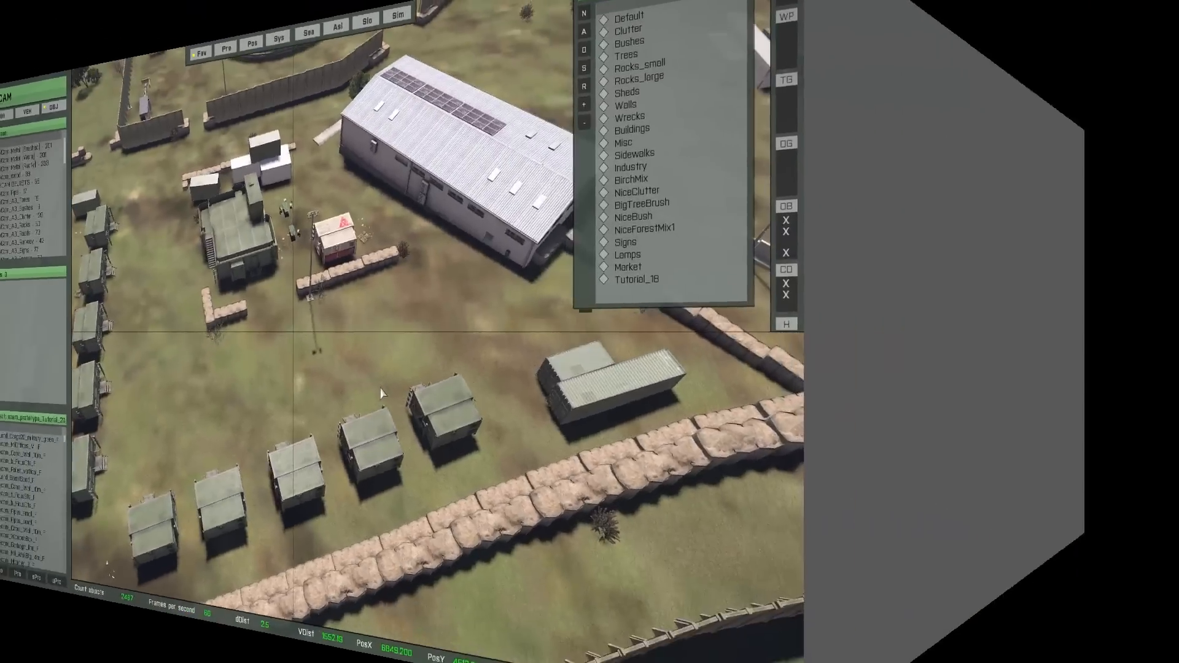